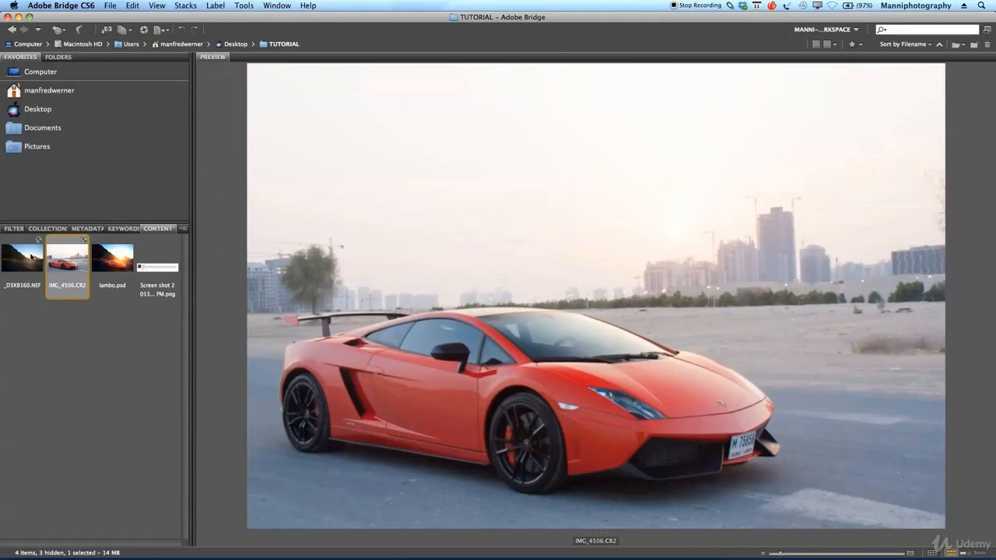
Preview the source photos and lambo.psd, and open _D3X8160.NEF in Camera Raw with its adjustments reset to the defaults
click(31, 257)
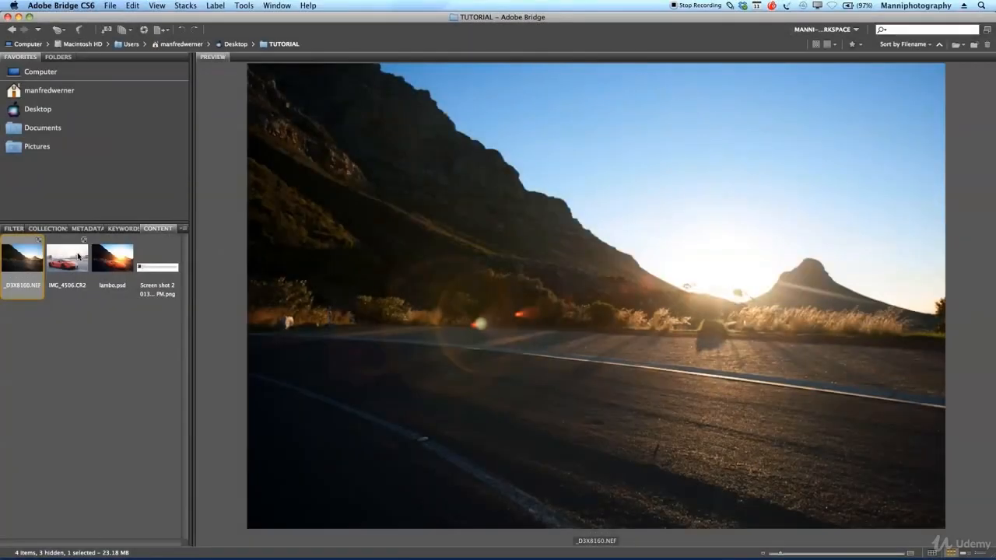
click(112, 260)
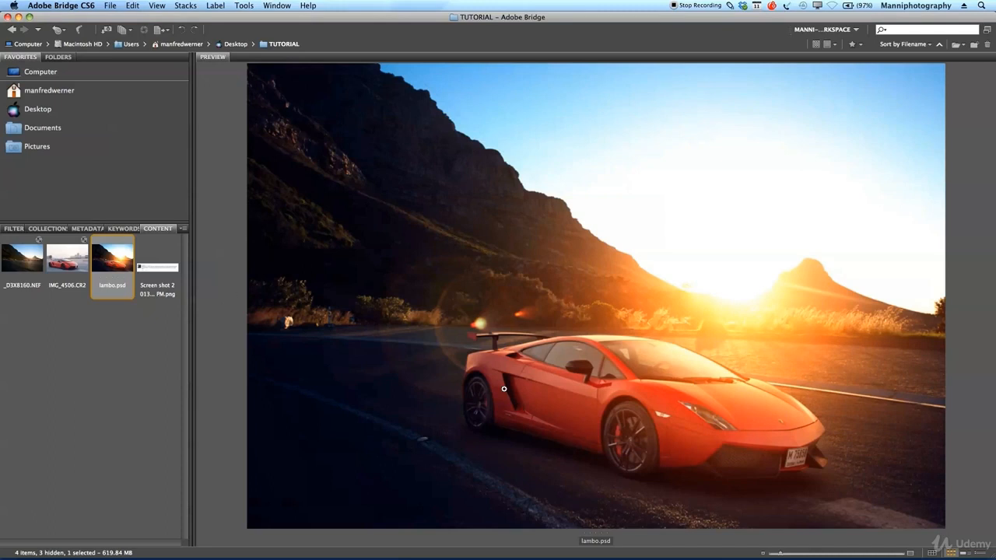
click(19, 253)
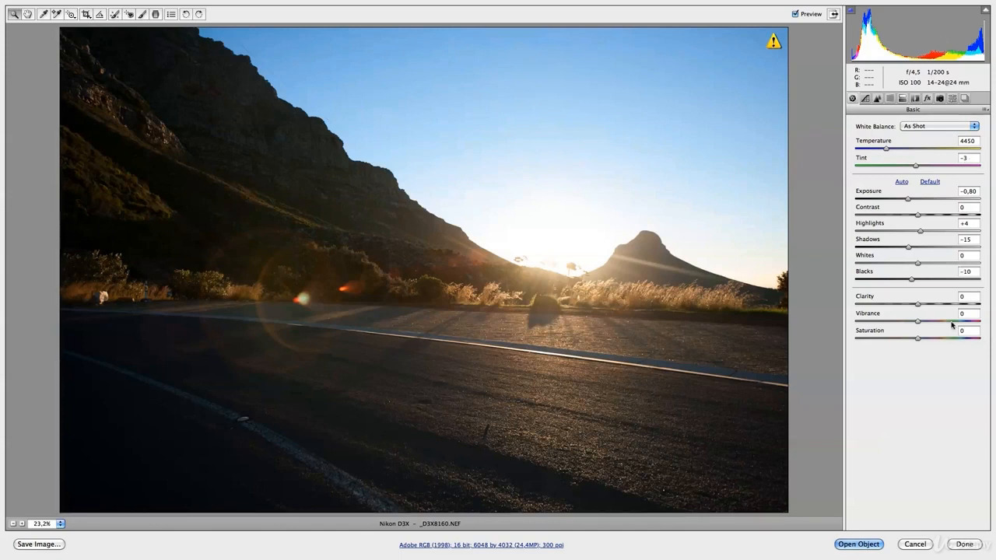
click(987, 112)
click(923, 131)
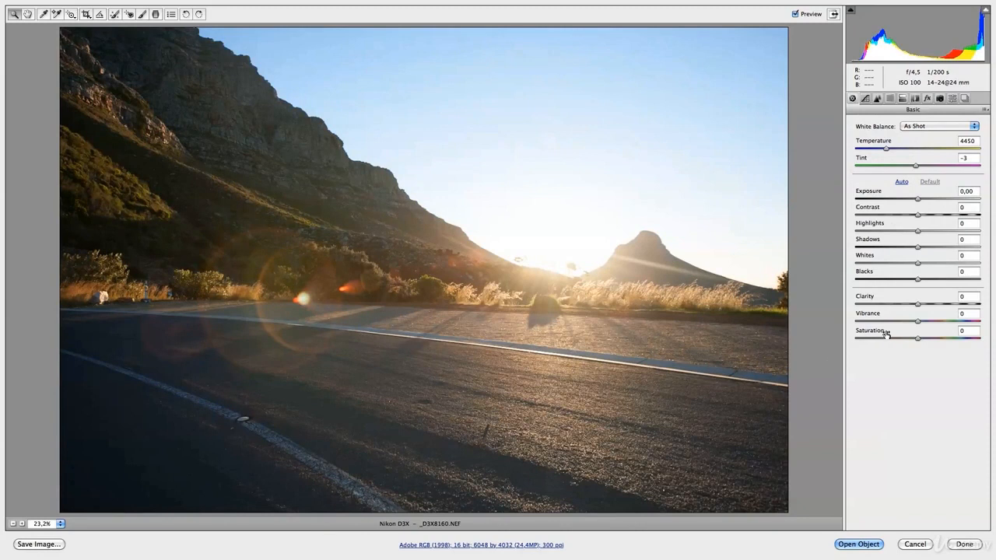
Set the road photo's Exposure to -0,45, Shadows to -8 and Temperature to 4800
drag(917, 202, 911, 203)
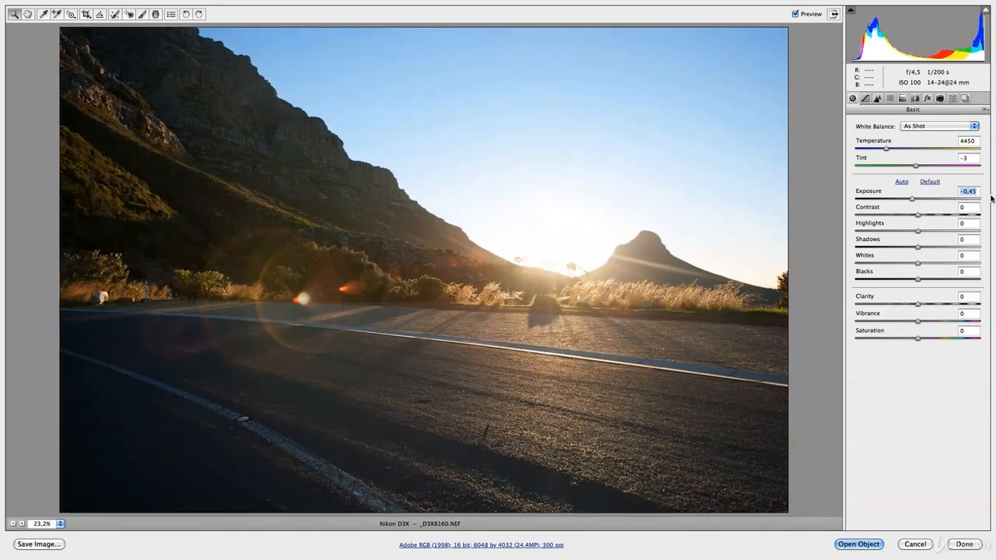
drag(918, 247, 912, 250)
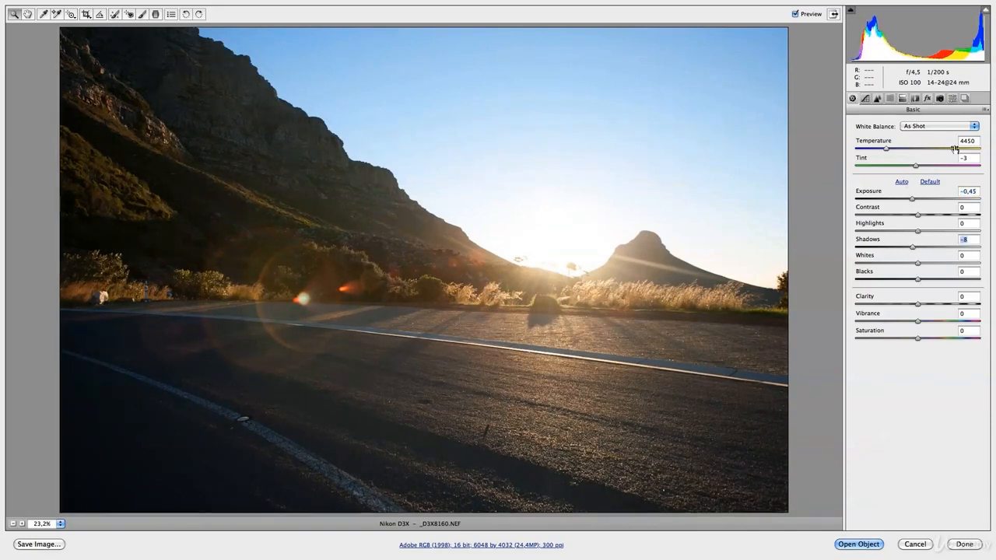
drag(889, 149, 893, 151)
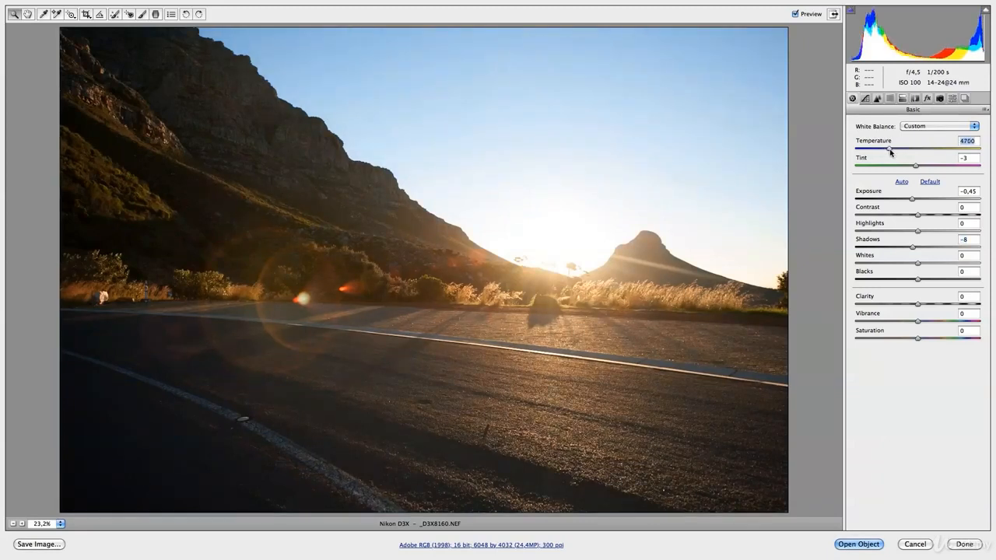
drag(893, 151, 894, 151)
drag(893, 149, 890, 153)
Set the road photo's Blacks to -13, Contrast to +6 and Whites to +3
drag(918, 280, 909, 284)
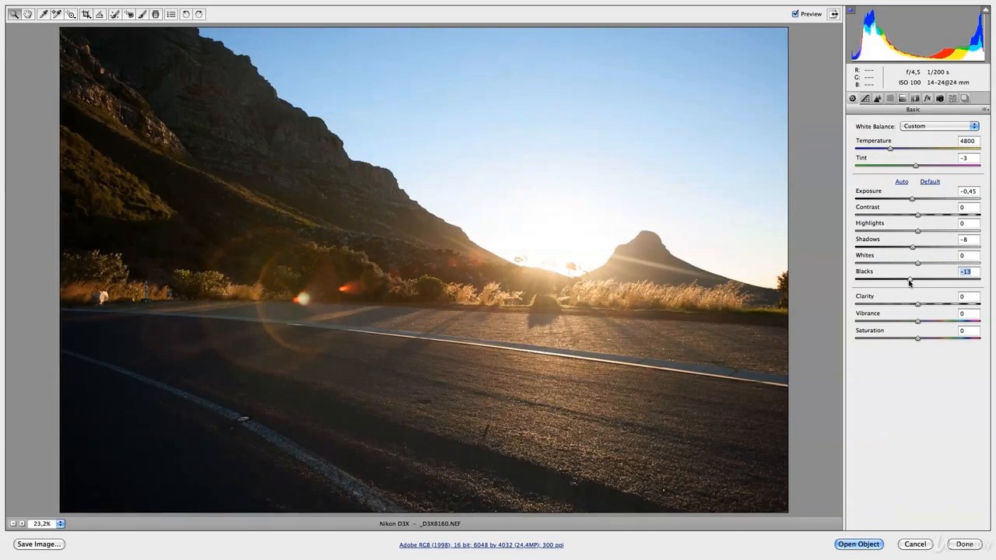
click(919, 217)
drag(918, 217, 922, 217)
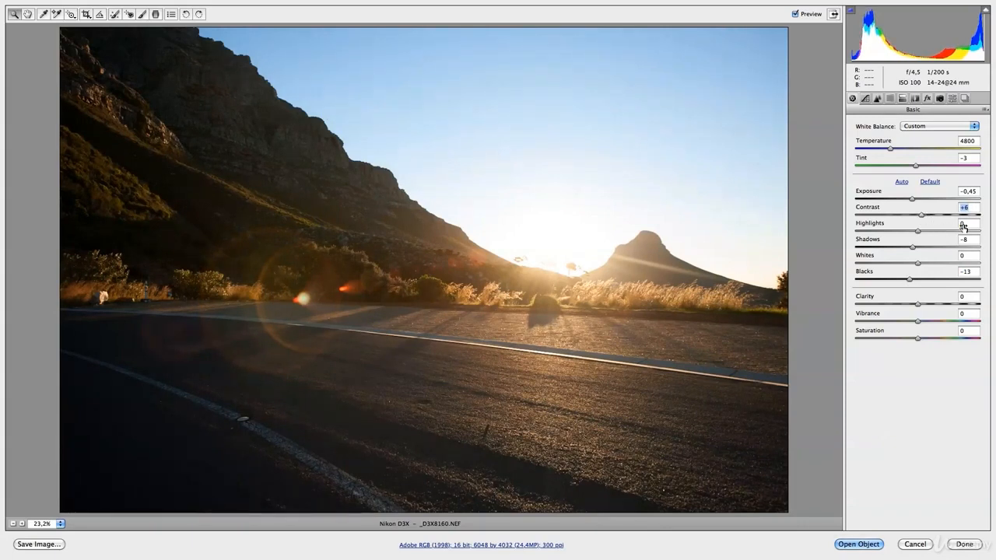
mouse_move(918, 264)
mouse_down()
mouse_move(962, 268)
mouse_move(920, 266)
mouse_up()
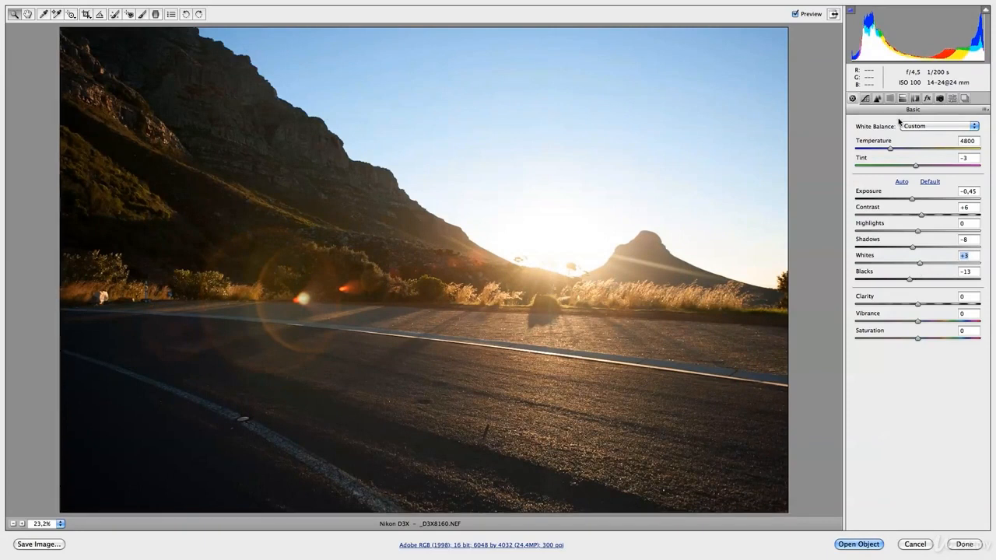
Lower the Blues luminance to -28 and open the road photo in Photoshop as a smart object
click(890, 98)
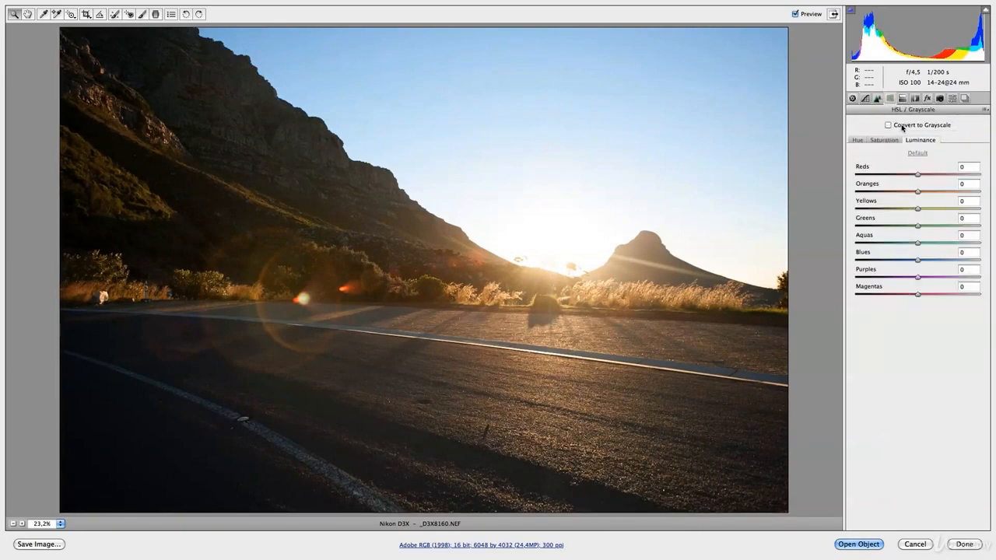
drag(917, 261, 900, 263)
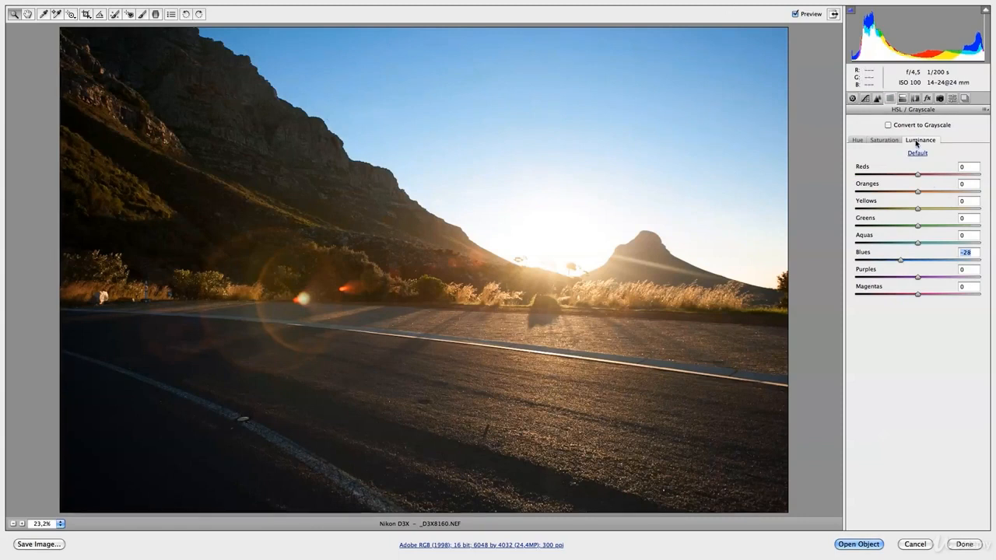
click(865, 98)
click(852, 98)
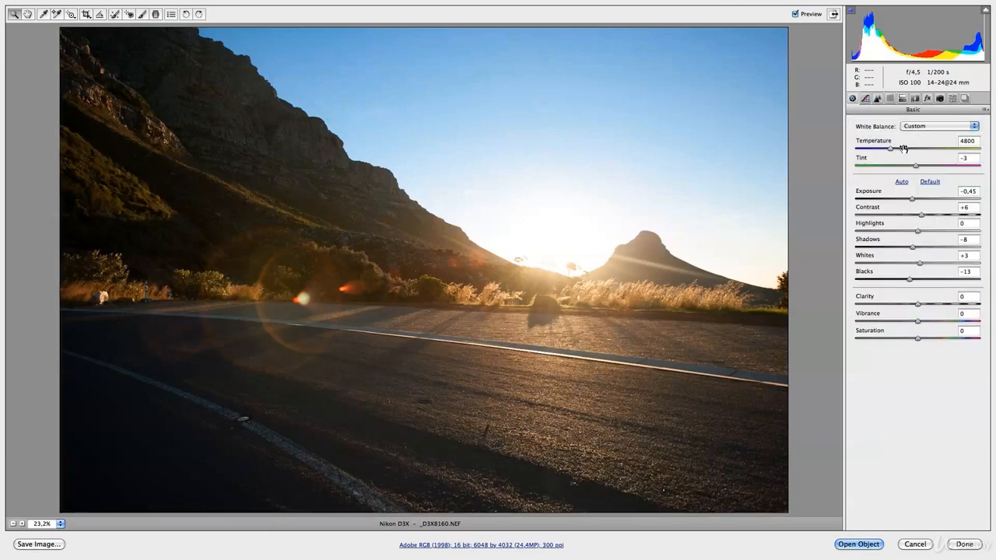
click(859, 544)
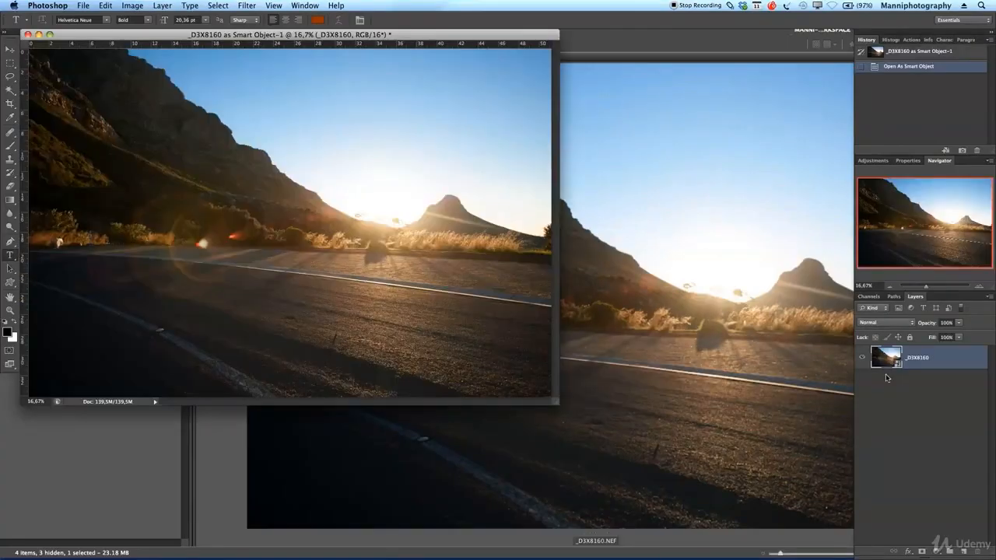
Switch to Bridge and open IMG_4506.CR2 in Camera Raw, resetting its adjustments to the Camera Raw defaults
click(232, 436)
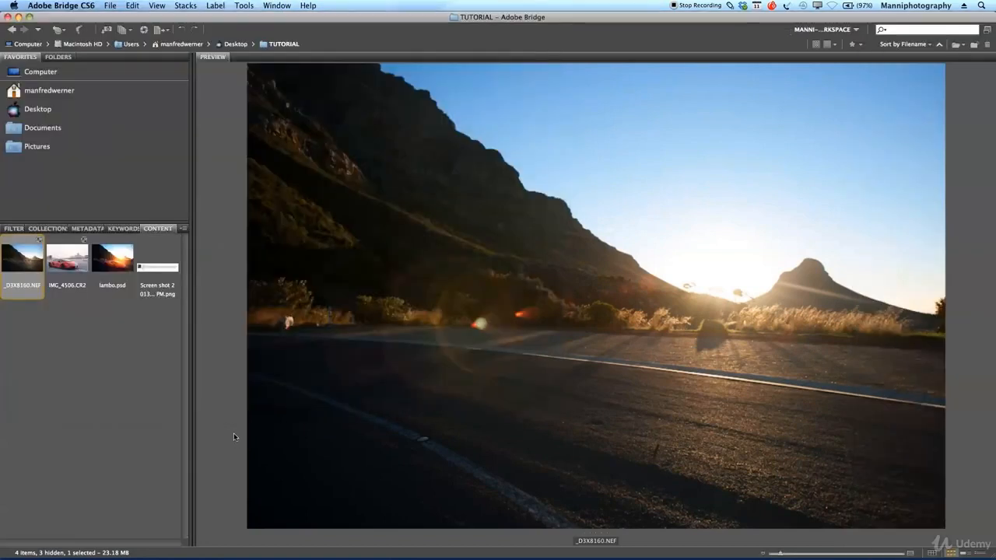
click(67, 259)
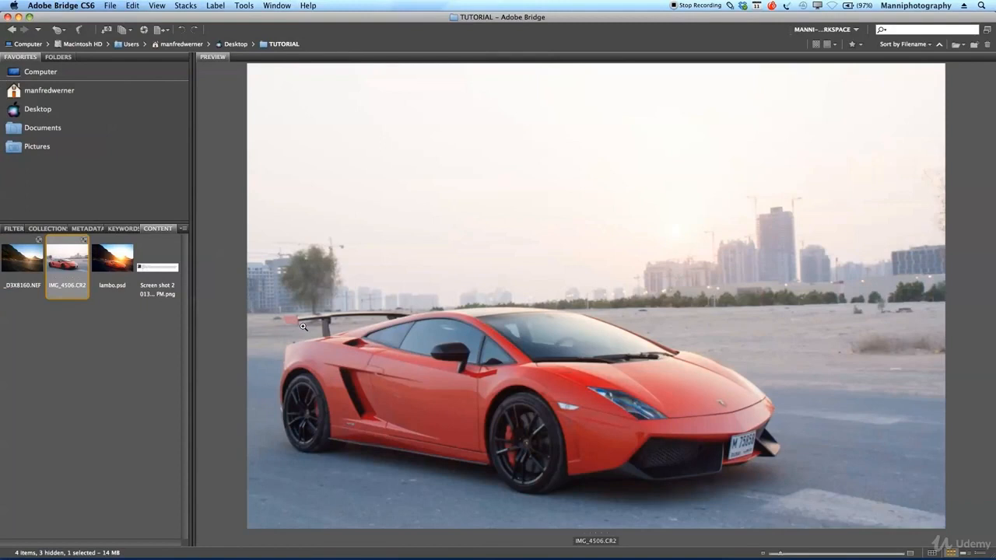
key(super+Tab)
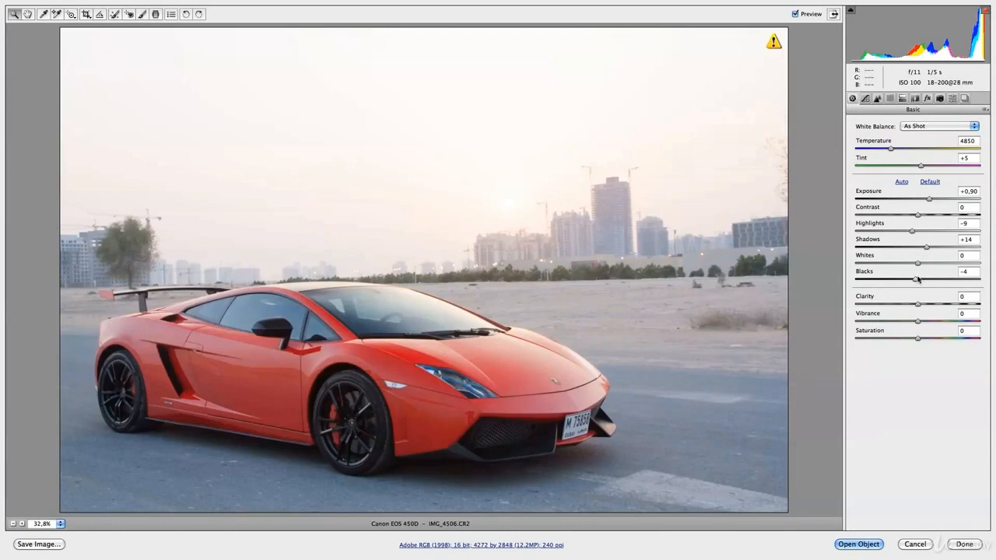
click(985, 110)
click(941, 131)
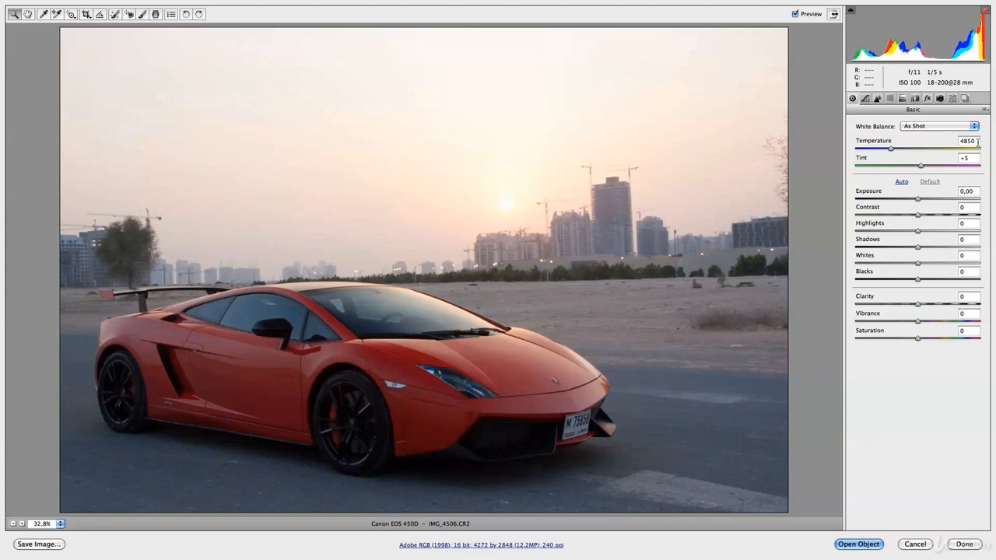
Set the car photo's Temperature to 4800, with a sharpening Amount of 59 and a Radius of 0,5
double_click(969, 140)
text(4800)
click(877, 98)
drag(879, 140, 854, 160)
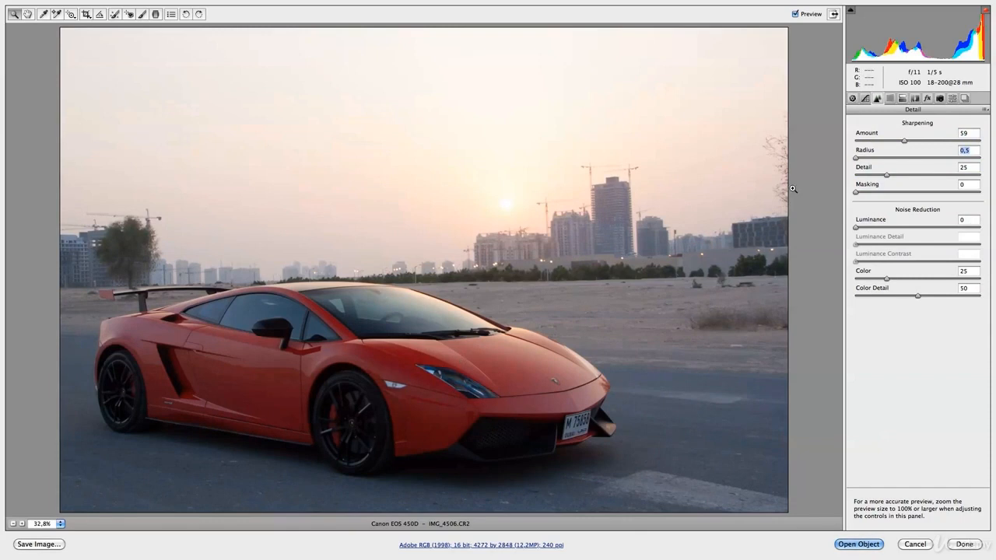
Set the car photo's Exposure to +0,25 and Highlights to +43 in the basic adjustments
click(853, 99)
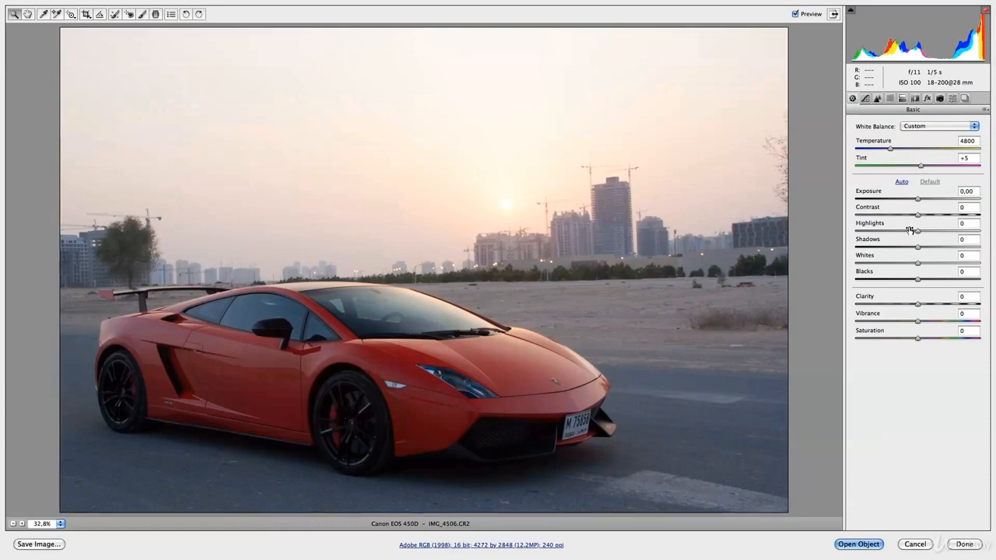
drag(918, 200, 921, 200)
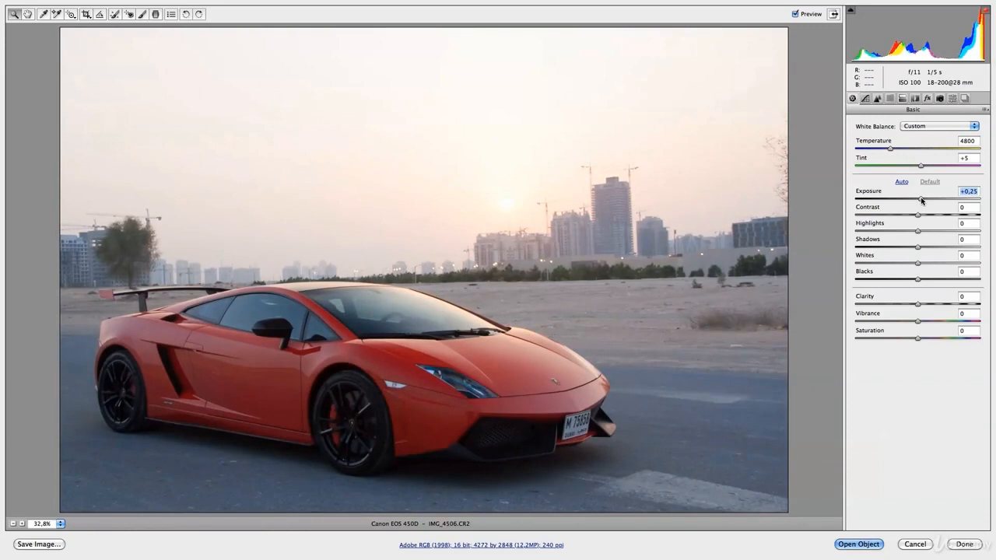
drag(918, 231, 925, 232)
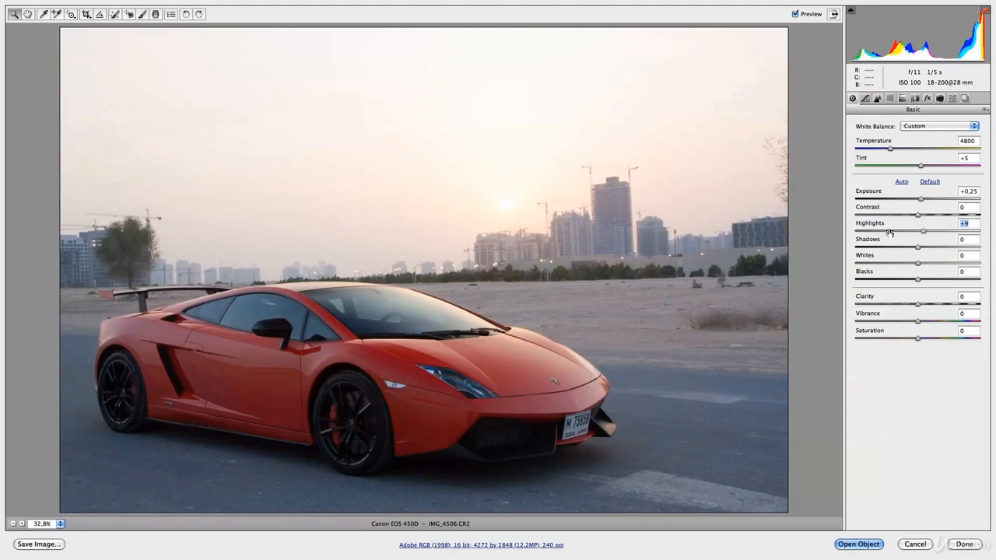
drag(923, 232, 944, 234)
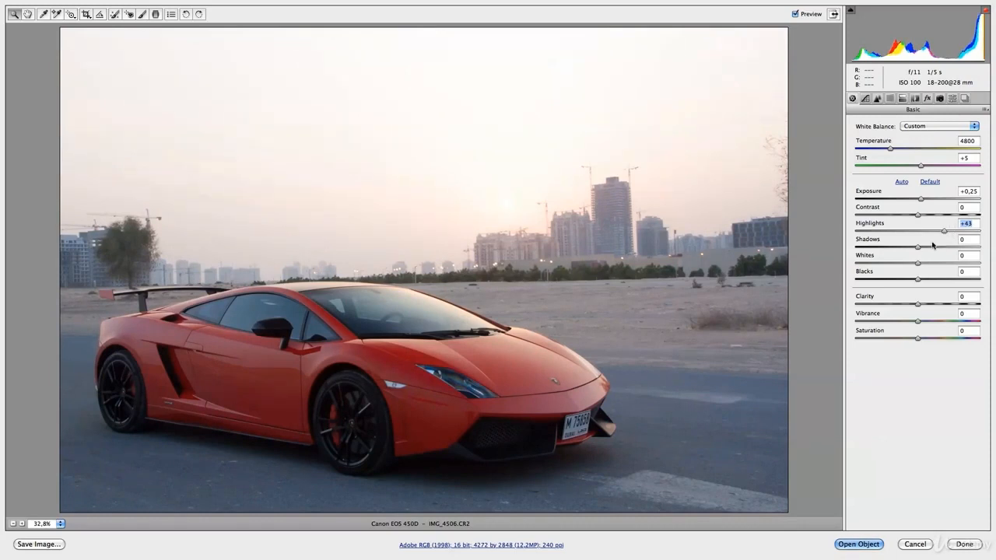
Set Blacks to -8 and Whites to +43, and open the car photo in Photoshop as a smart object
drag(919, 281, 913, 282)
key(Up)
drag(919, 263, 987, 258)
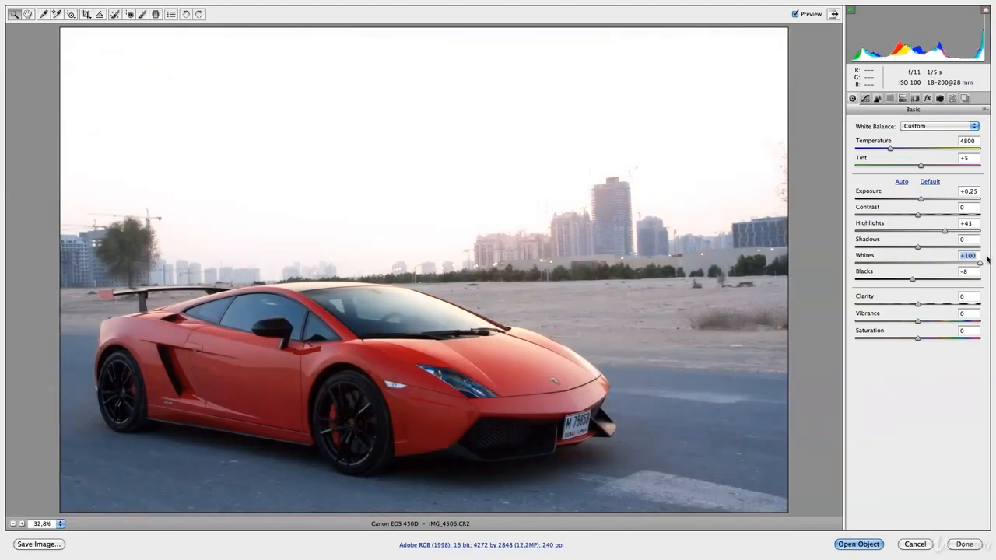
drag(979, 263, 945, 265)
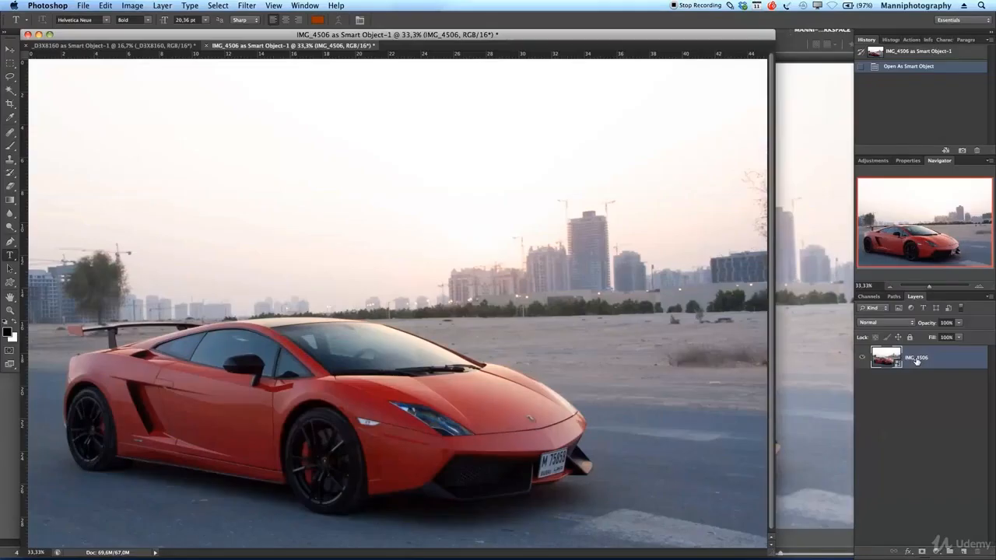
Duplicate the IMG_4506 smart object layer and rasterize the original layer beneath the copy
drag(910, 358, 963, 552)
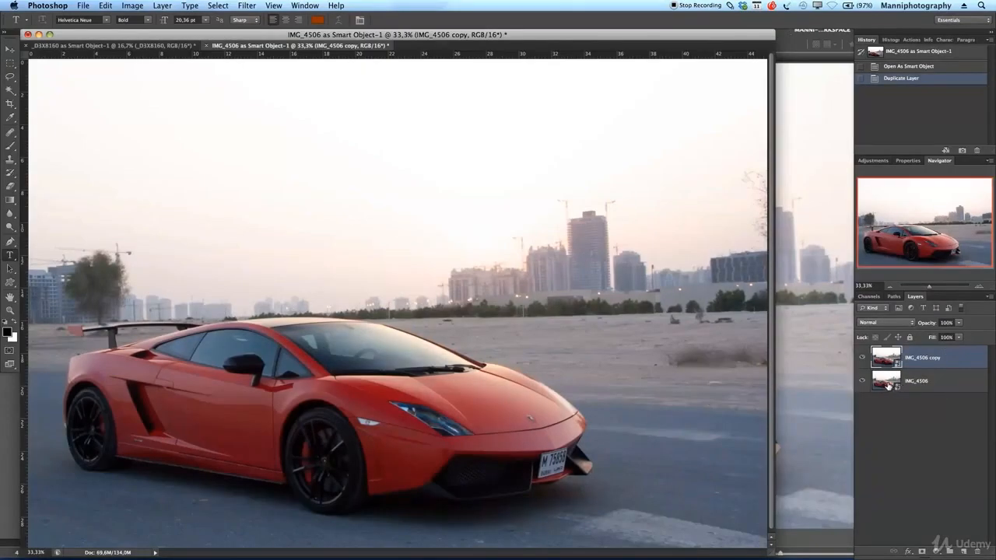
right_click(890, 385)
right_click(913, 382)
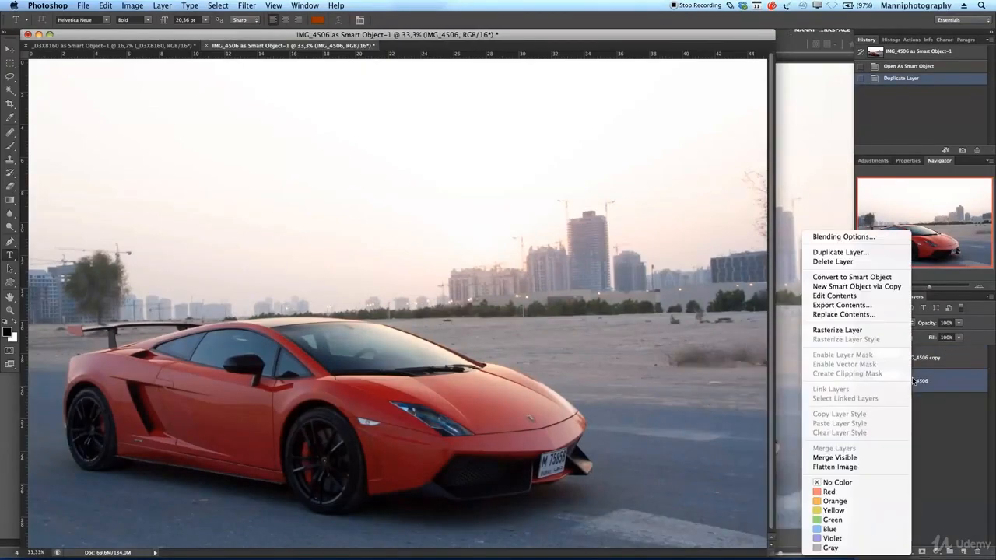
click(872, 332)
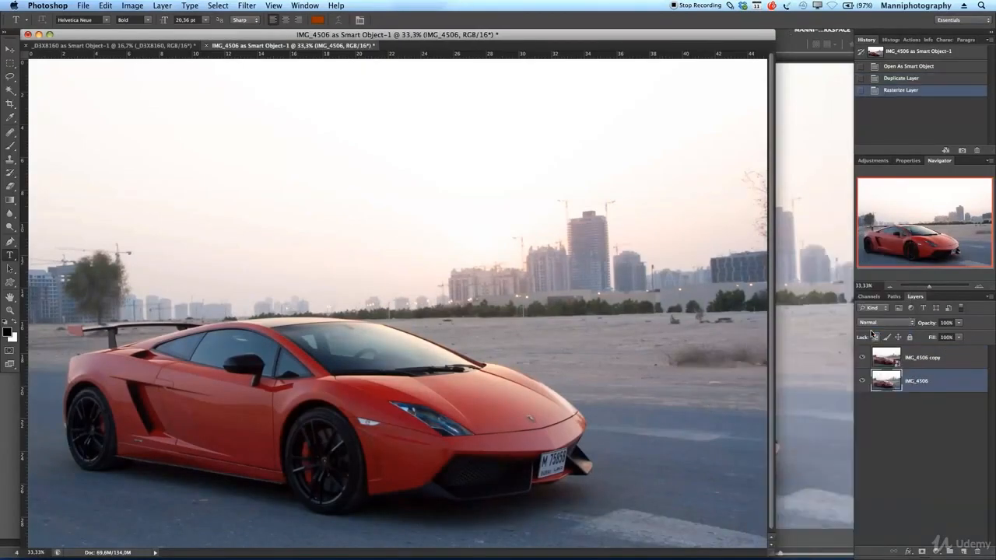
Edit the raw settings of the IMG_4506 copy smart object, raising Exposure to about +0,75, and apply them
click(918, 365)
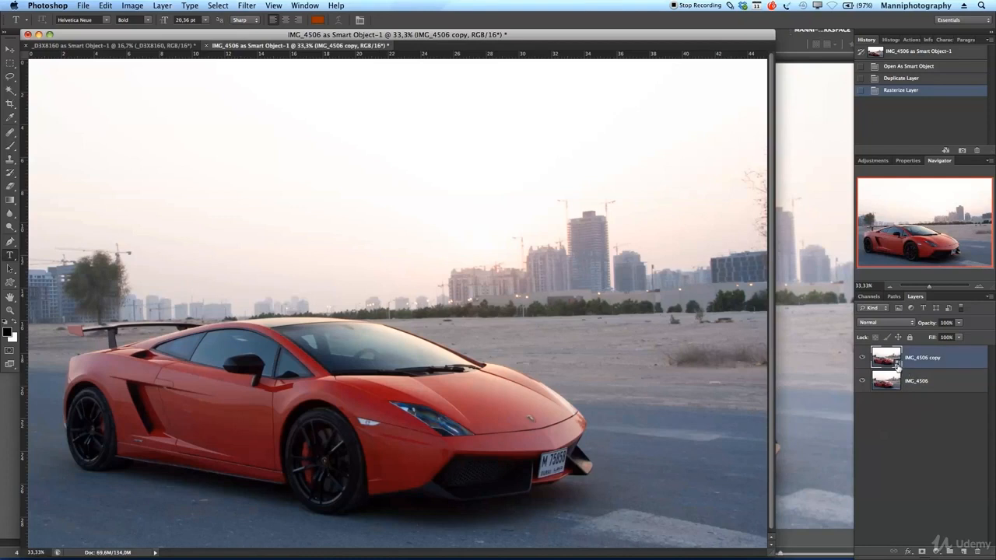
key(super+shift+a)
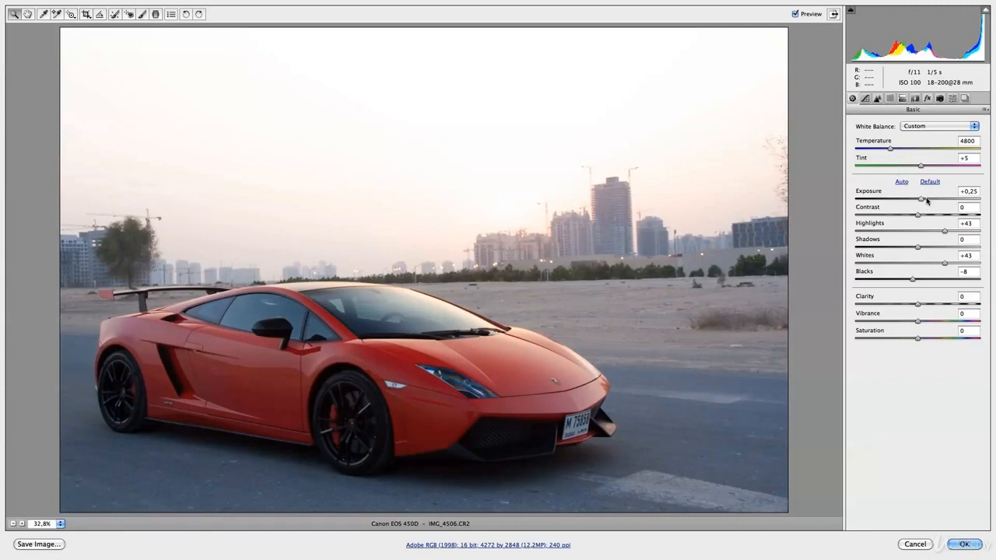
drag(922, 201, 931, 201)
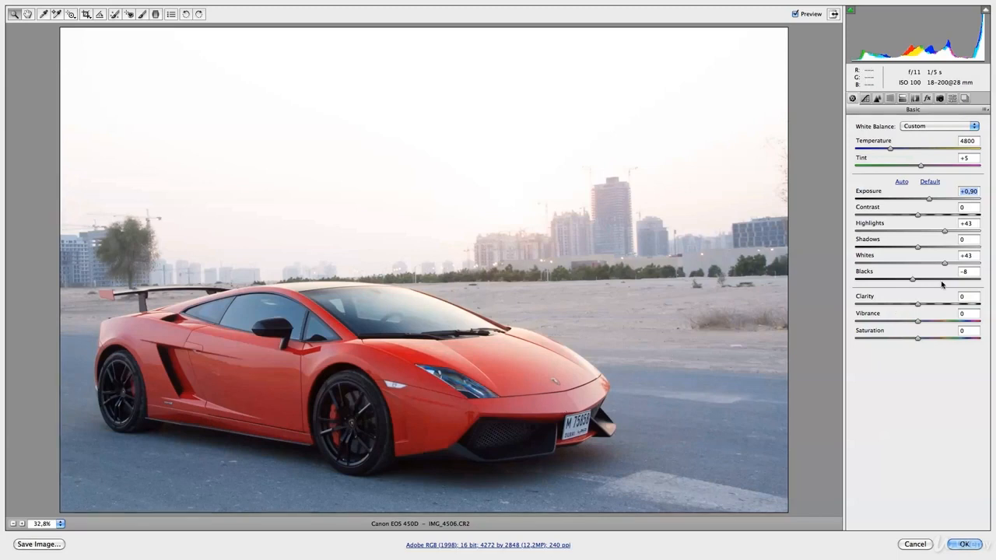
key(Down)
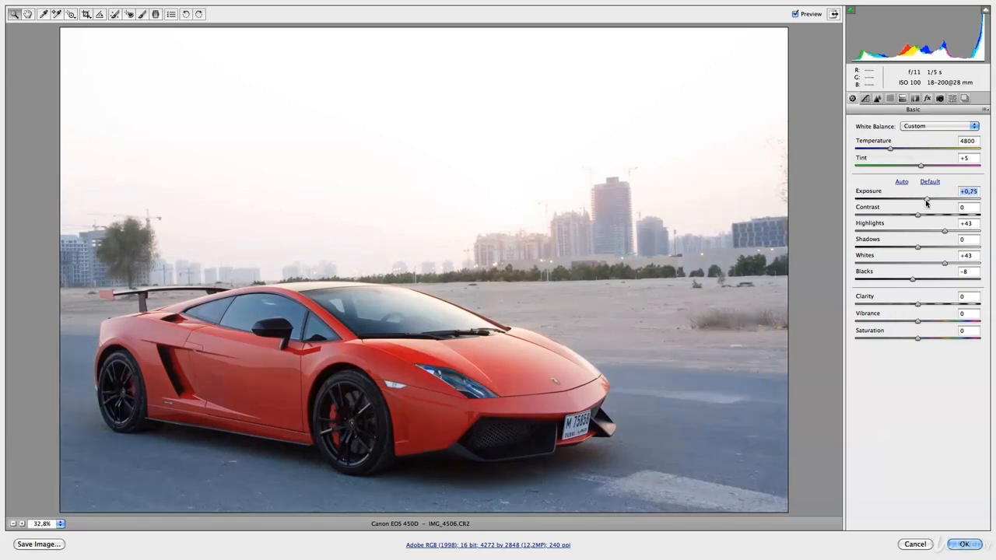
drag(926, 203, 927, 203)
click(964, 543)
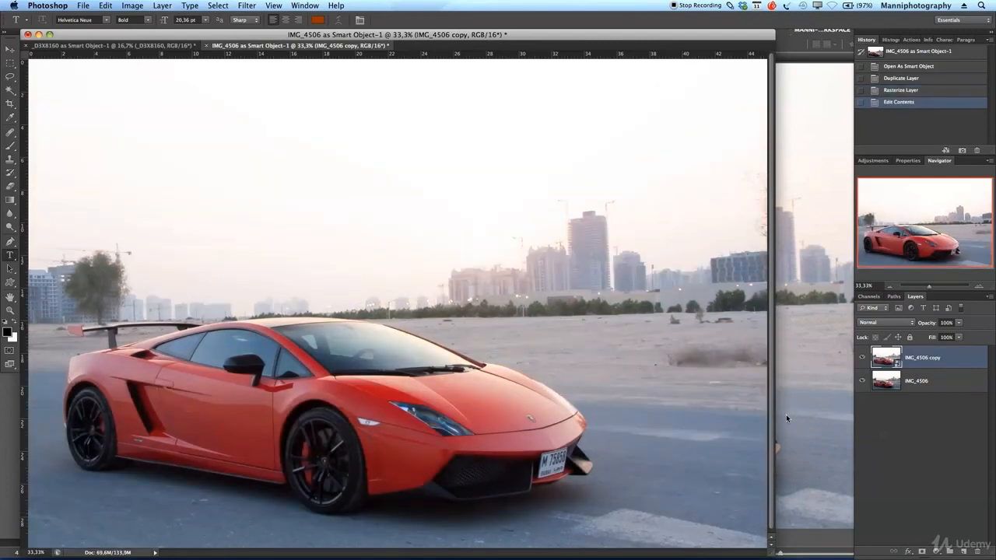
Zoom out slightly to show the whole car photo within its window
key(z)
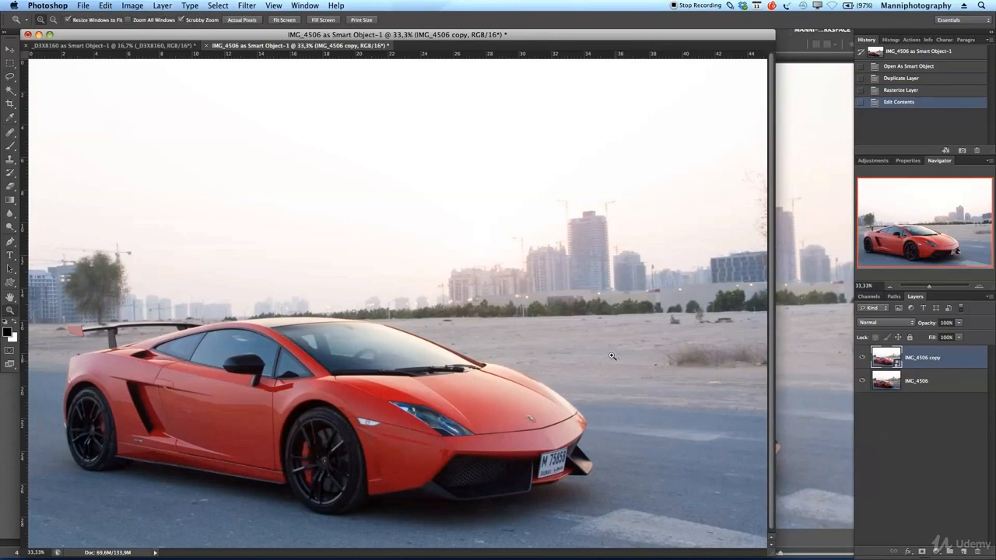
drag(604, 356, 600, 357)
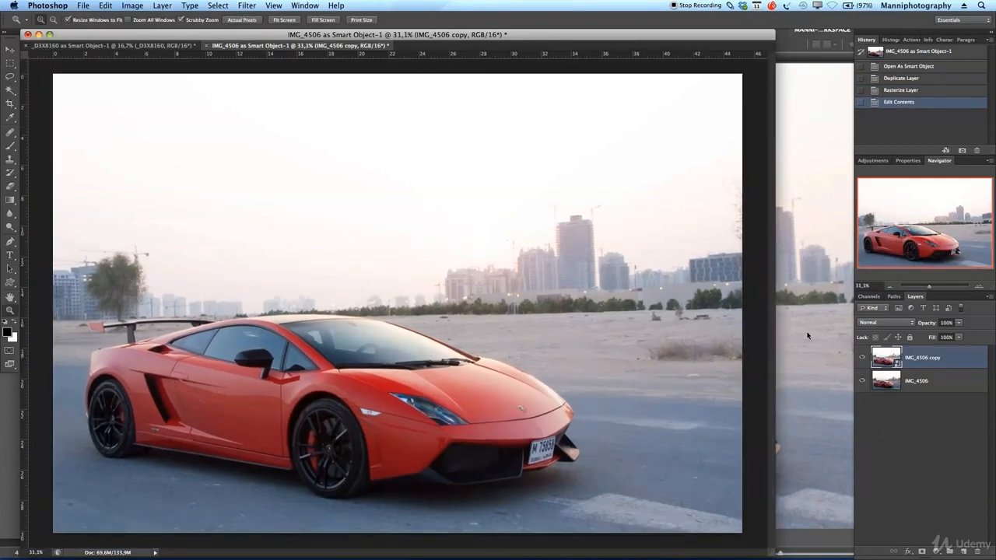
Compare the IMG_4506 copy with the layer below, rasterize the copy, and hide it with a black layer mask
click(862, 357)
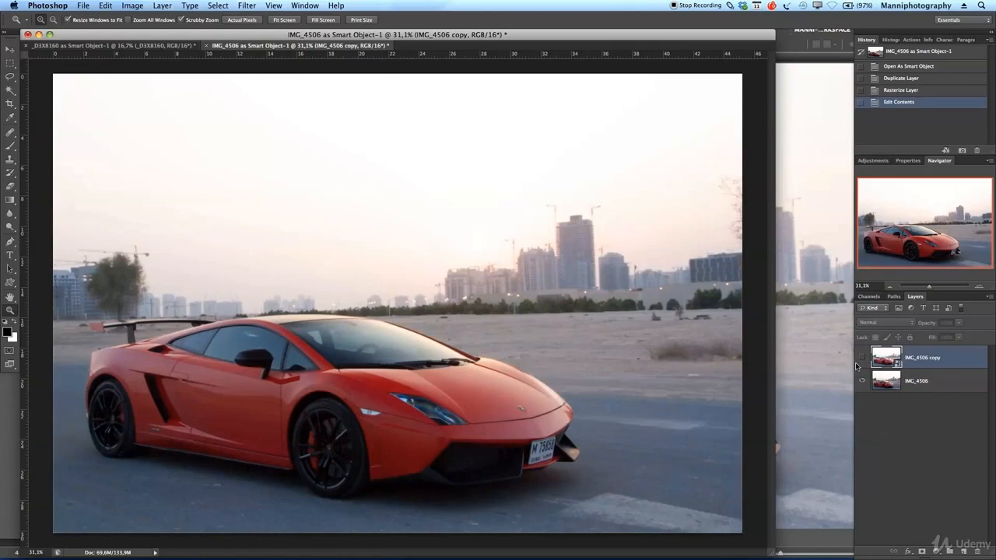
click(862, 358)
click(862, 358)
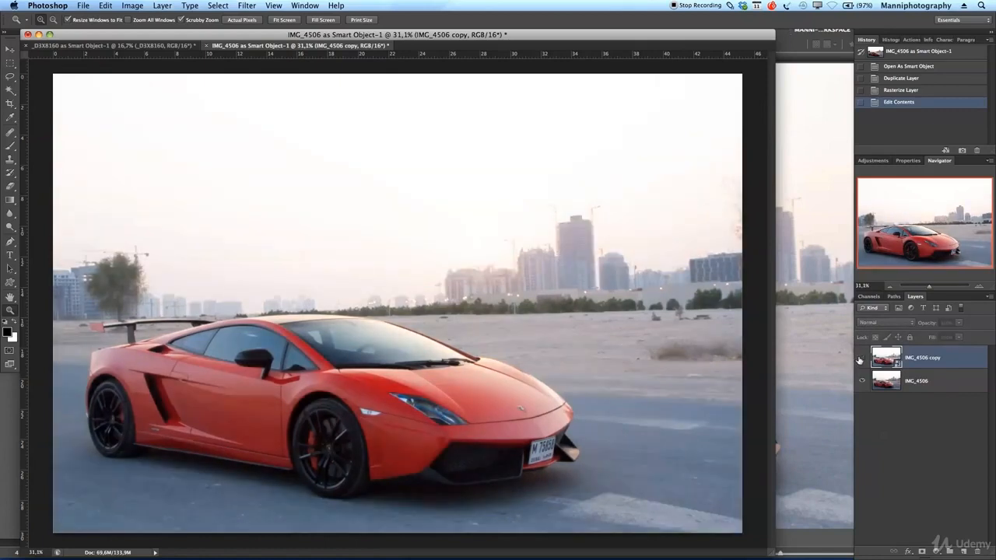
click(862, 358)
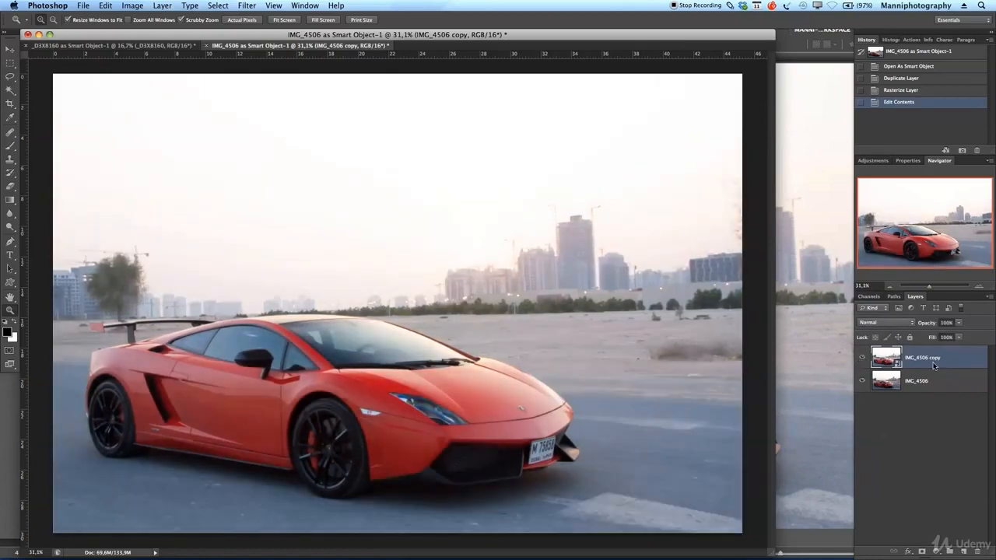
right_click(918, 361)
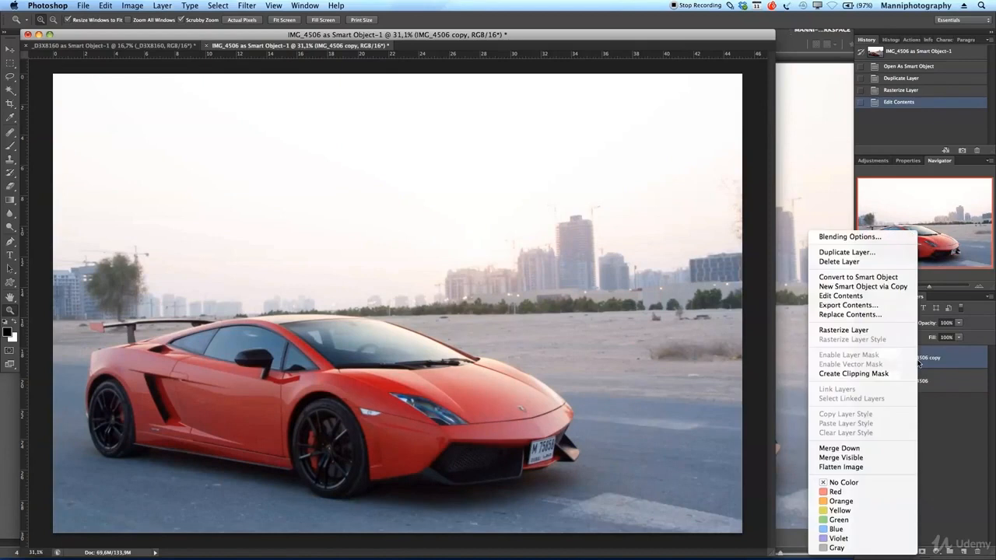
click(864, 336)
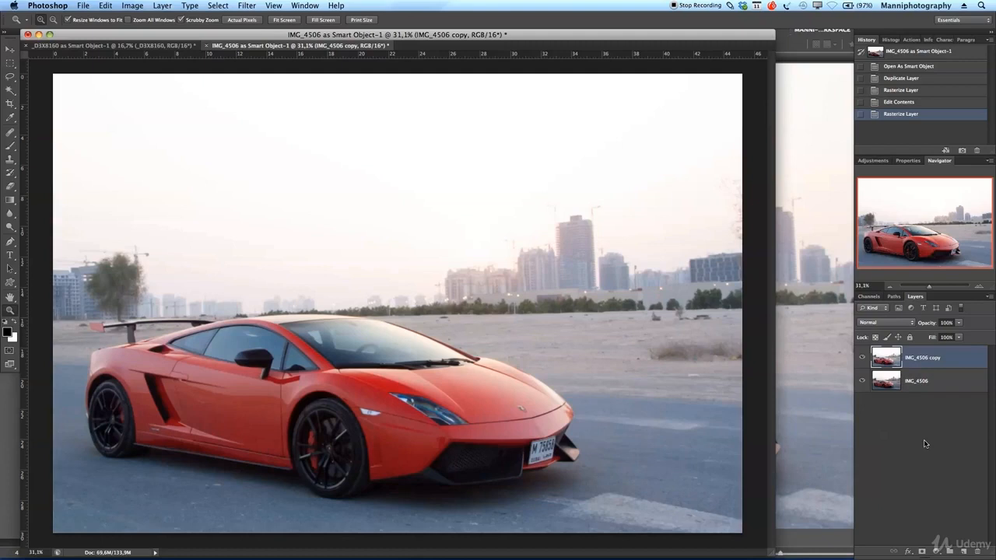
alt+click(922, 554)
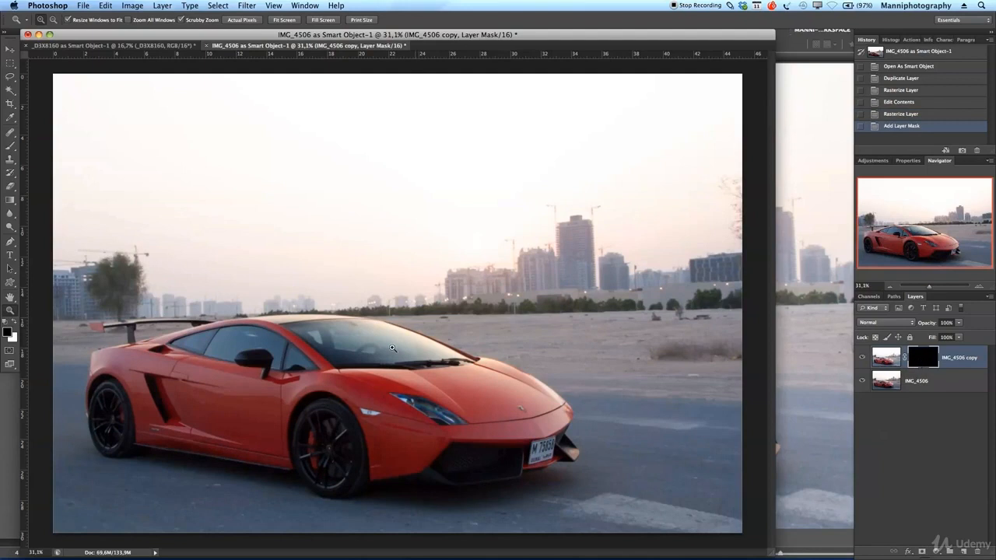
Set up a soft white brush for the layer mask at 49% opacity and 321 px, undoing the stray dab
click(12, 146)
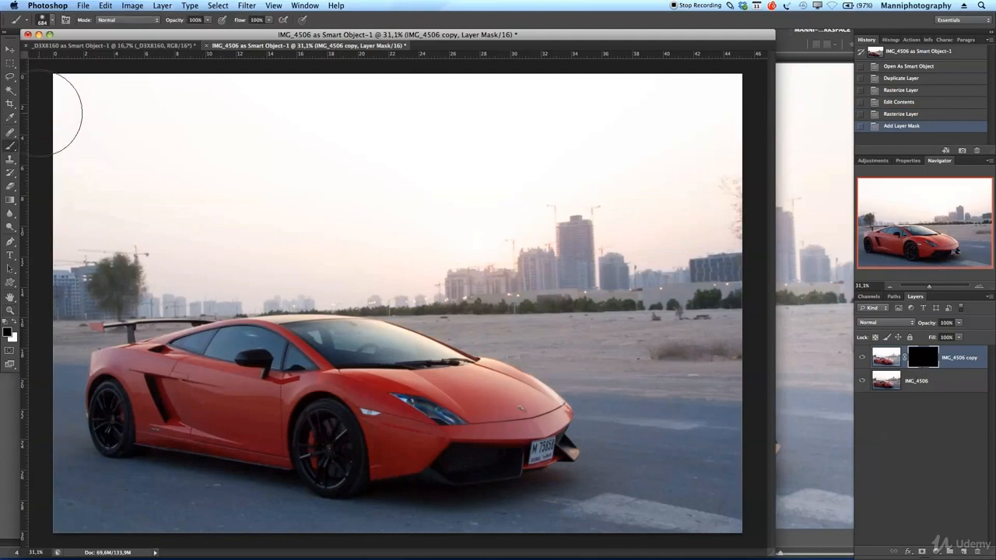
click(14, 324)
drag(178, 22, 148, 28)
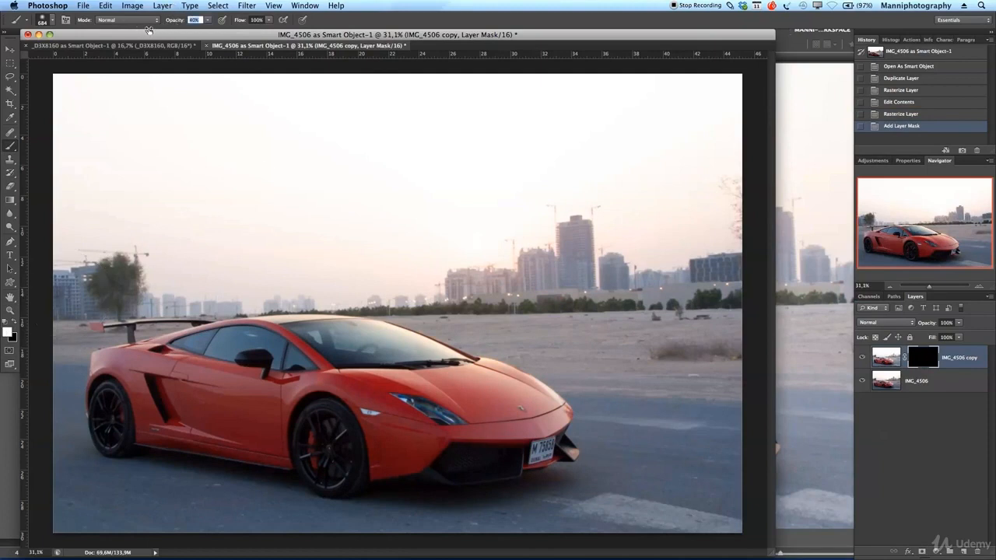
click(52, 19)
click(27, 64)
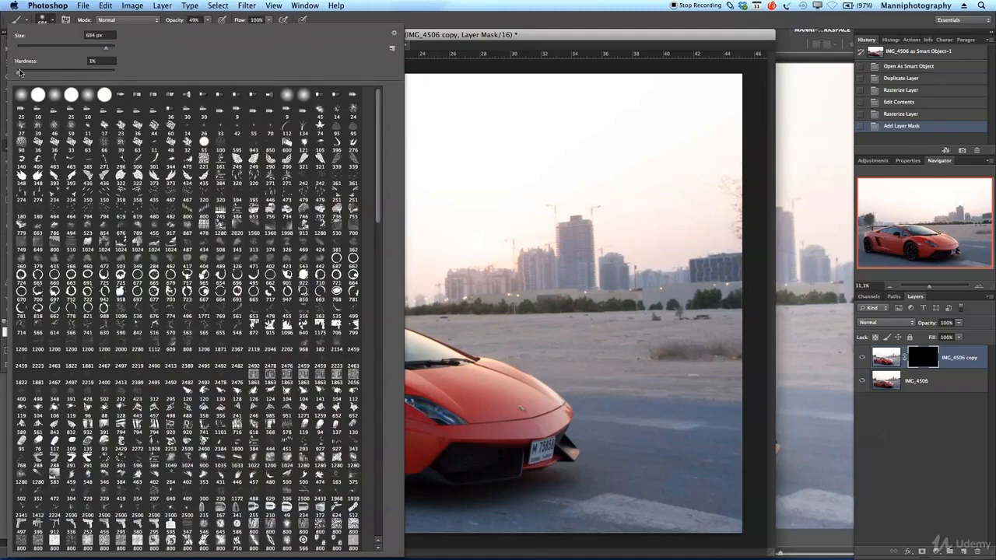
drag(22, 73, 38, 48)
drag(71, 50, 107, 49)
click(513, 374)
key(super+z)
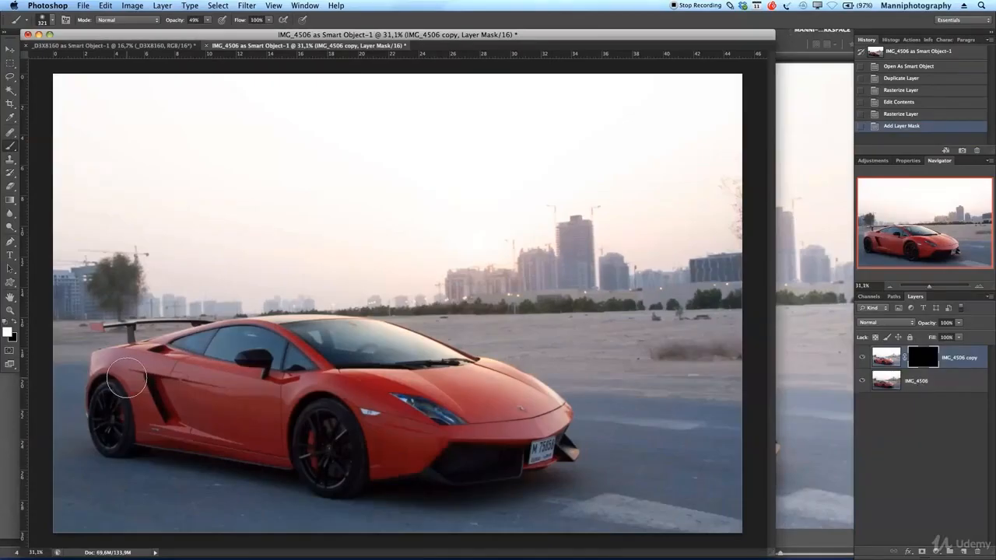
Paint white on the mask over the rear and front wheels to reveal the brighter exposure there
drag(111, 395, 114, 426)
mouse_move(109, 397)
mouse_down()
mouse_move(113, 420)
mouse_move(133, 407)
mouse_up()
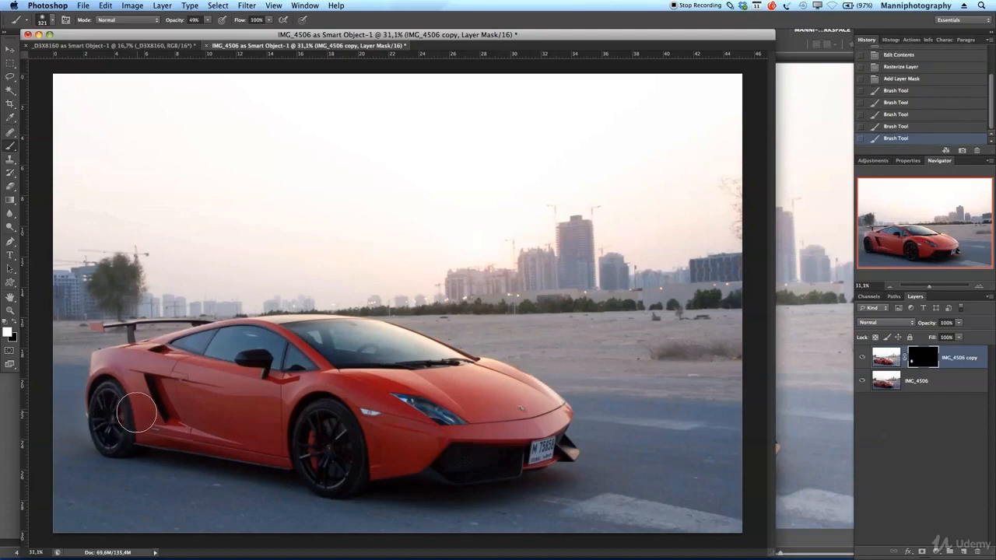
mouse_move(315, 436)
mouse_down()
mouse_move(331, 448)
mouse_move(323, 432)
mouse_up()
mouse_move(323, 432)
mouse_down()
mouse_move(349, 433)
mouse_move(320, 462)
mouse_move(313, 421)
mouse_up()
mouse_move(319, 467)
mouse_down()
mouse_move(321, 424)
mouse_move(329, 466)
mouse_move(350, 472)
mouse_up()
drag(329, 424, 327, 460)
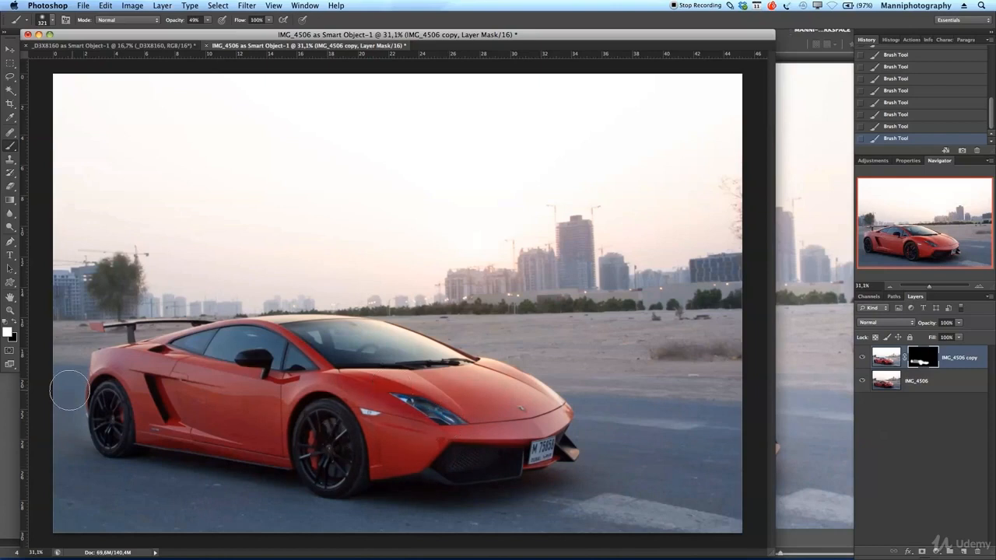
drag(95, 421, 108, 412)
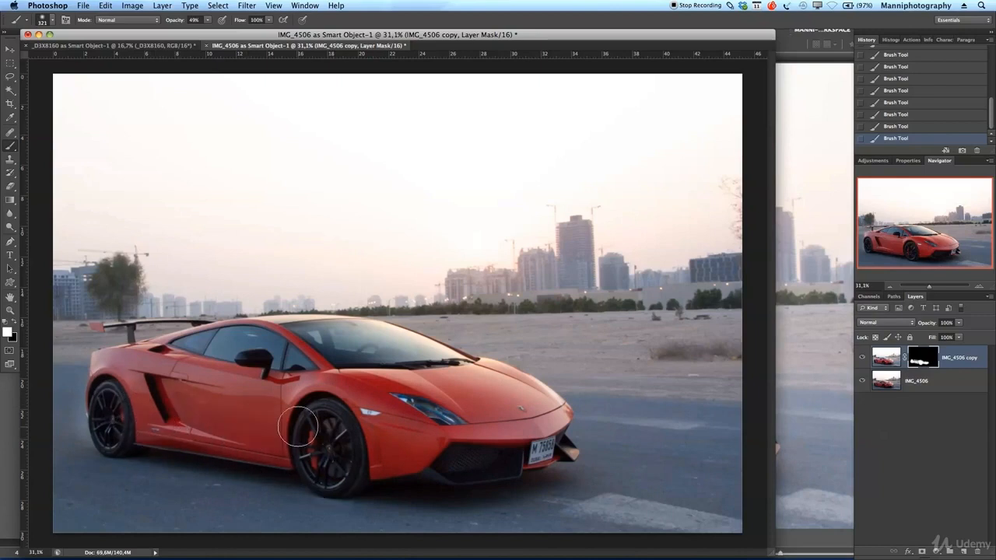
Compare the car with and without the masked layer, and paint the brighter exposure along the car's side up to the rear fender
click(861, 358)
click(862, 359)
click(861, 360)
click(861, 359)
click(862, 359)
click(861, 359)
mouse_move(249, 395)
mouse_down()
mouse_move(226, 378)
mouse_move(111, 367)
mouse_up()
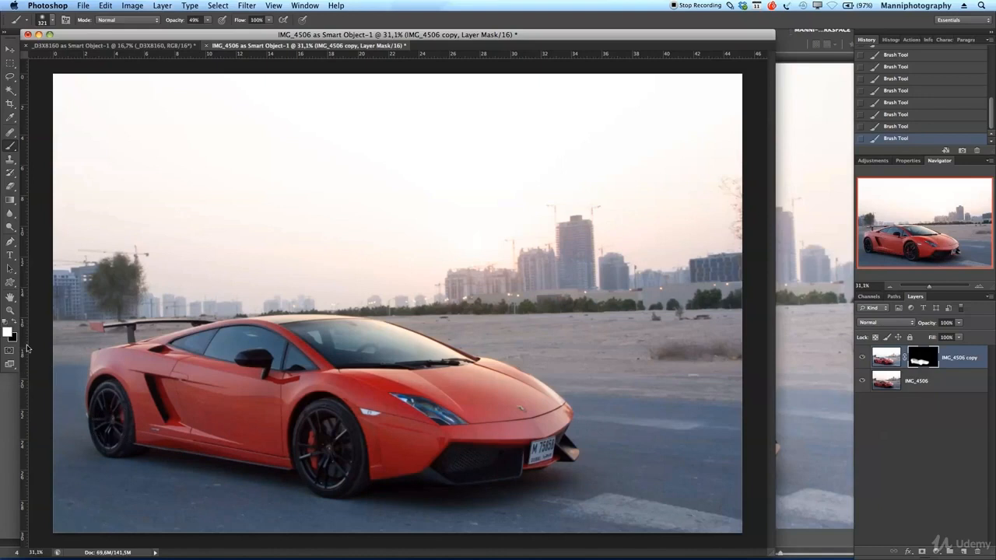
Inspect the car's bodywork and wheels up close with the brush reduced to 125 px, and return to the whole photo
scroll(111, 423, down, 2)
scroll(408, 335, up, 2)
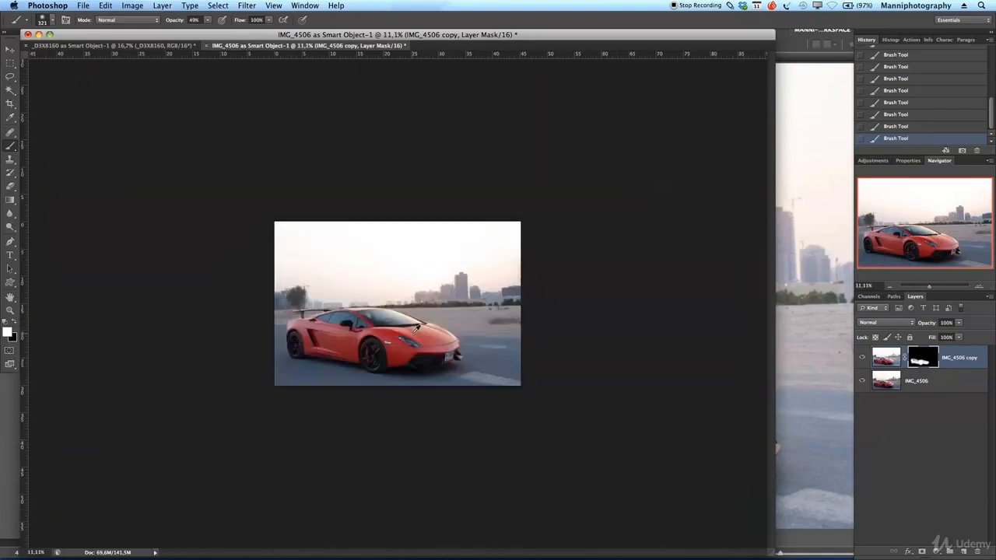
scroll(267, 387, up, 5)
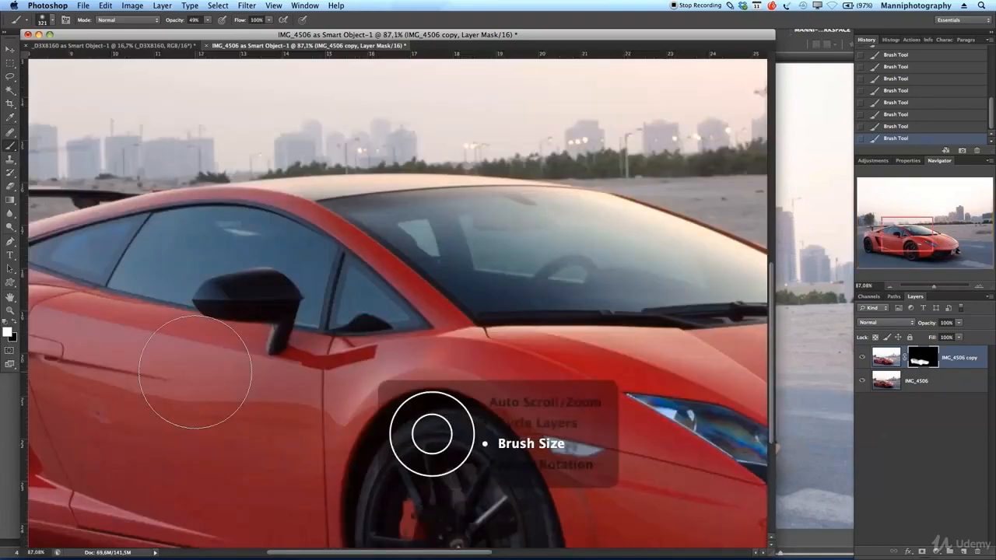
mouse_move(202, 371)
mouse_down()
mouse_move(441, 235)
mouse_move(512, 224)
mouse_up()
drag(283, 351, 314, 330)
key(bracketleft)
key(bracketleft)
key(bracketleft)
key(bracketleft)
key(bracketleft)
key(bracketleft)
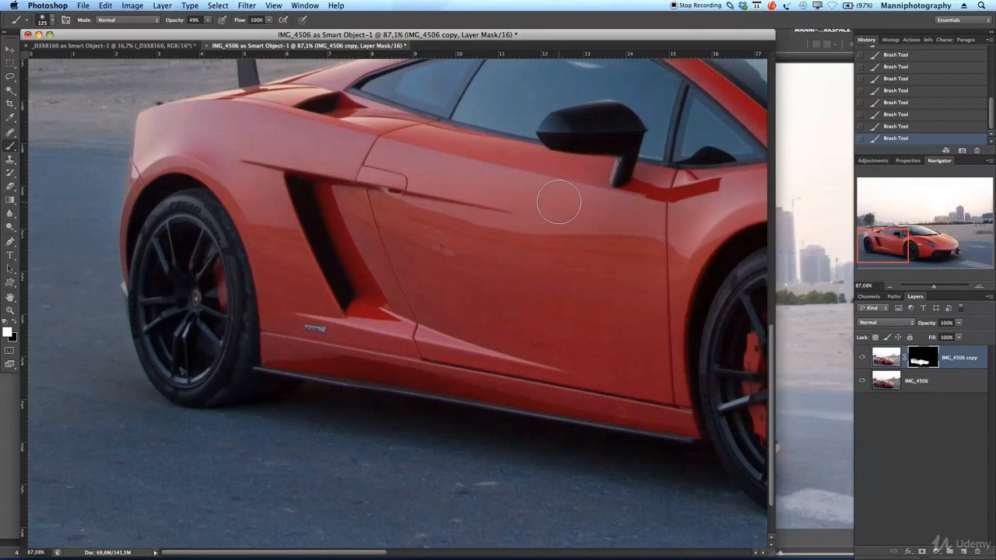
key(z)
mouse_move(515, 236)
mouse_down()
mouse_move(467, 260)
mouse_move(438, 326)
mouse_up()
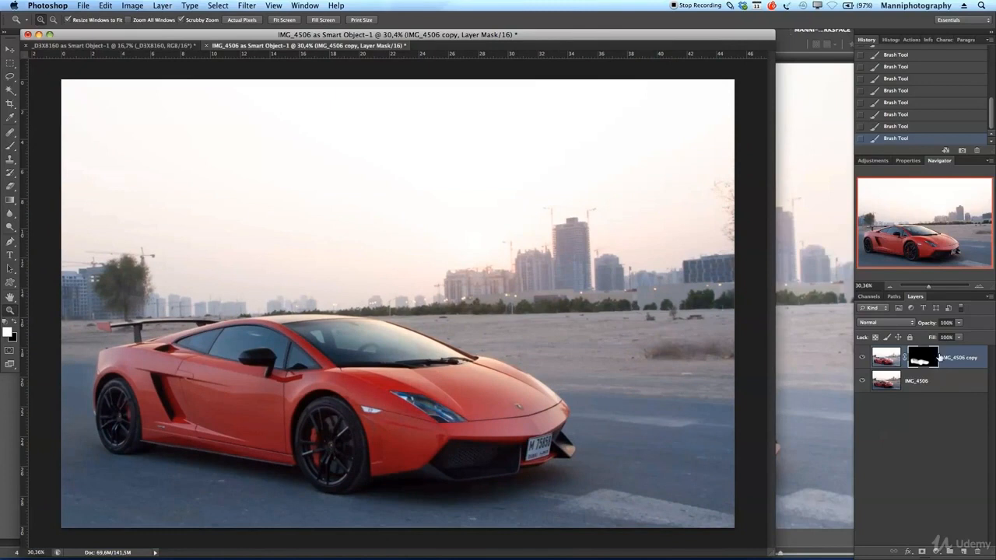
Stamp the visible layers into a new merged layer and copy it from the undocked car document into the _D3X8160 mountain road document
key(super+alt+shift+e)
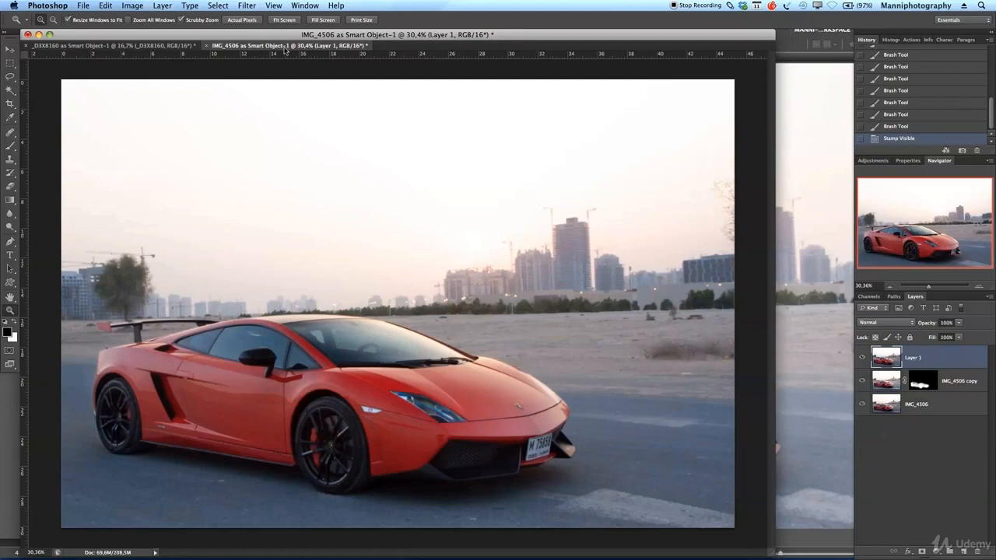
drag(285, 48, 464, 105)
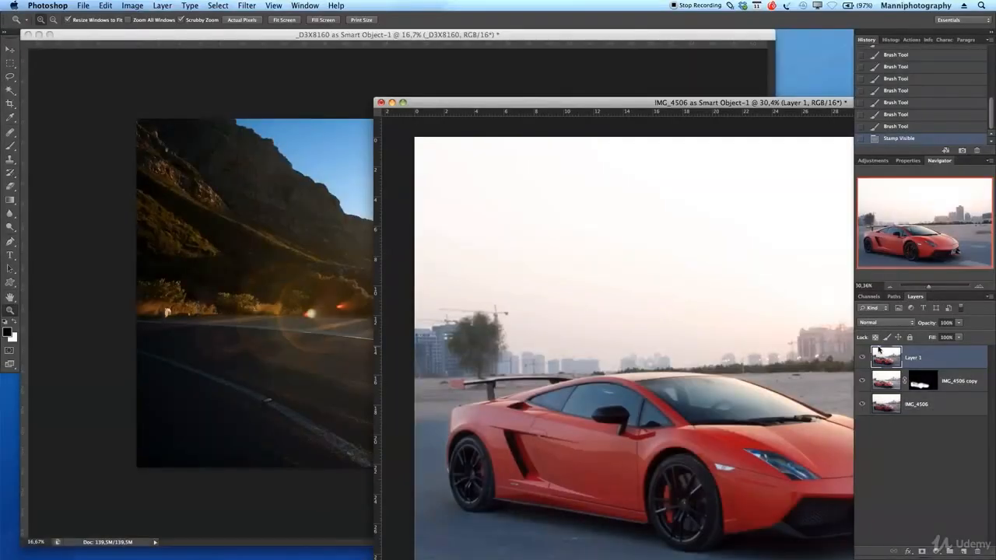
drag(818, 345, 316, 311)
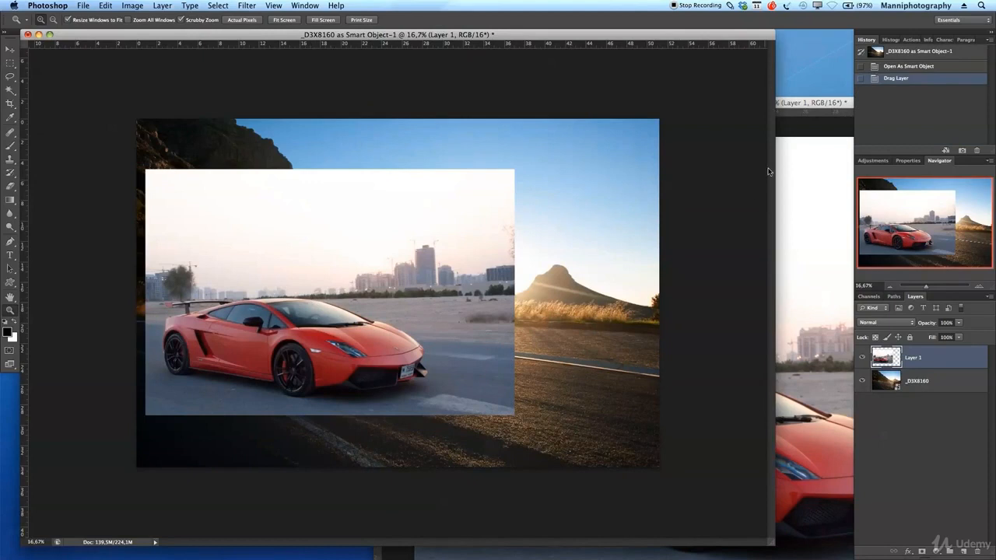
Close the IMG_4506 document without saving and show the _D3X8160 composite in full screen mode
click(795, 120)
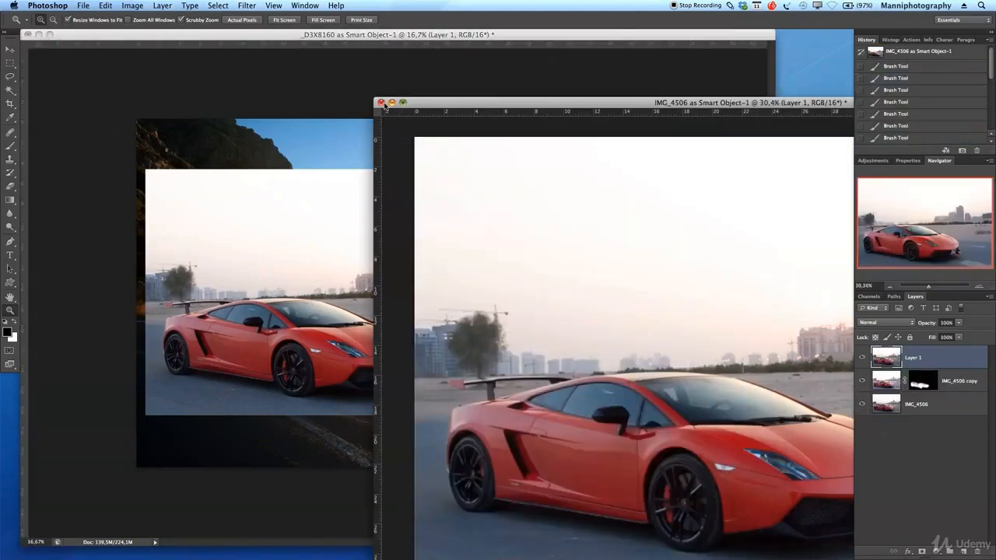
click(381, 103)
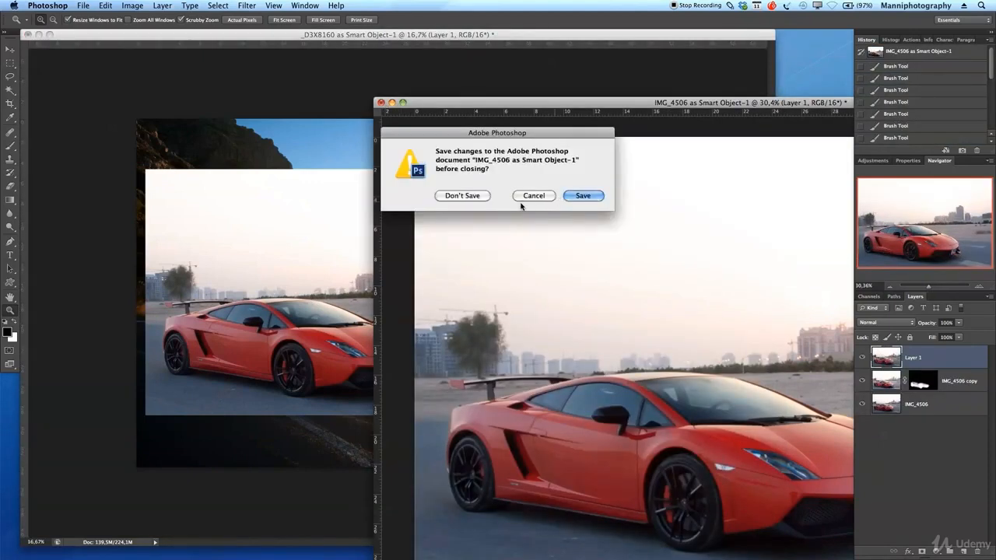
click(485, 196)
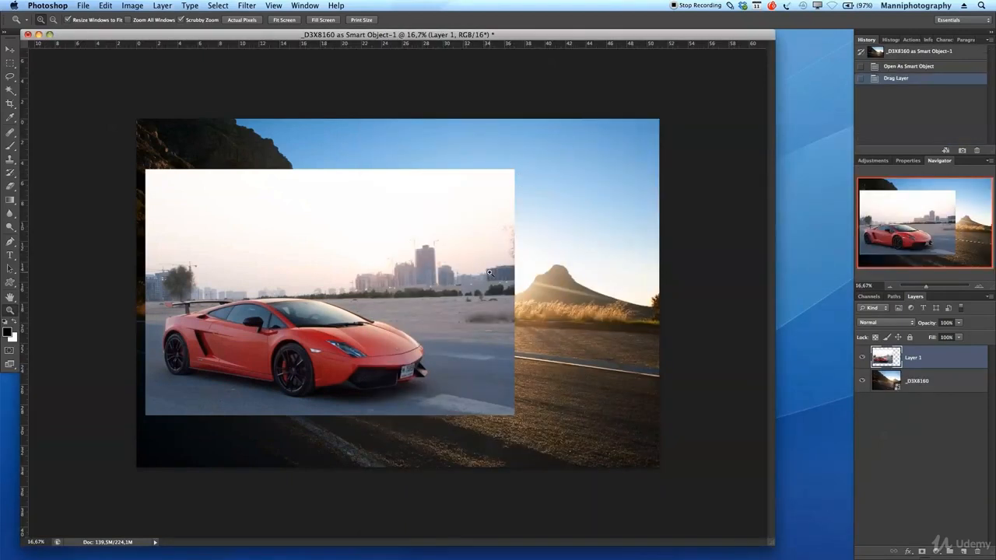
key(f)
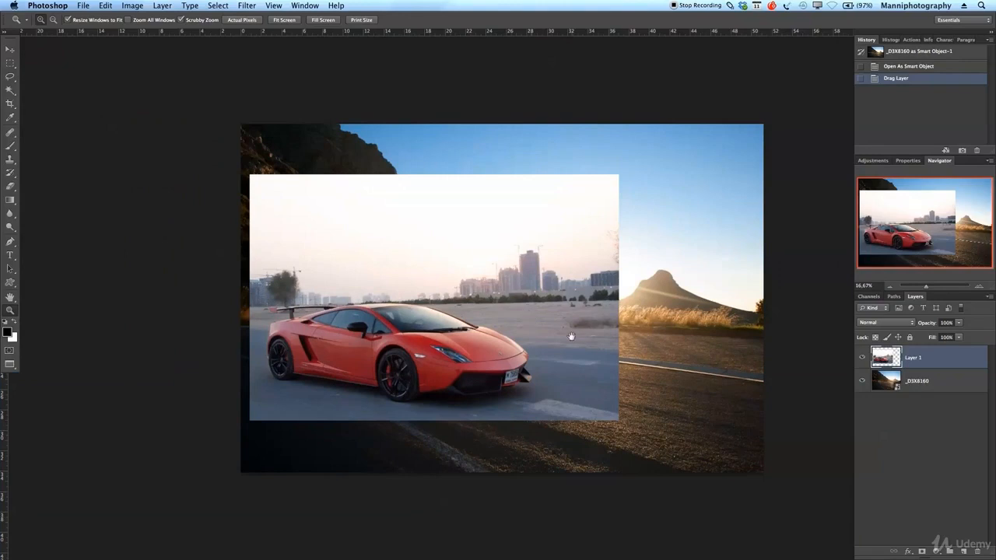
drag(571, 336, 549, 335)
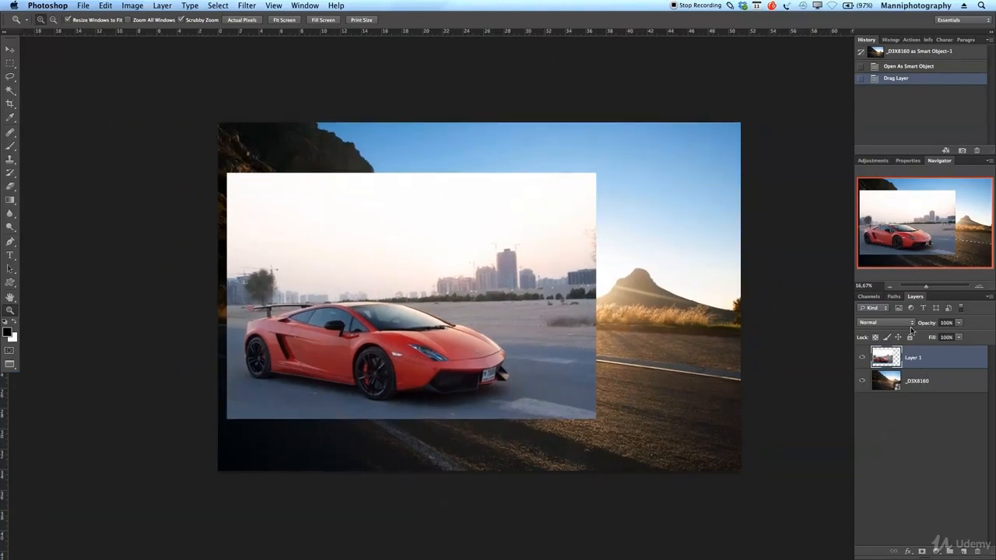
Move the car layer toward the middle of the road and add a white layer mask to it
key(v)
drag(413, 341, 497, 355)
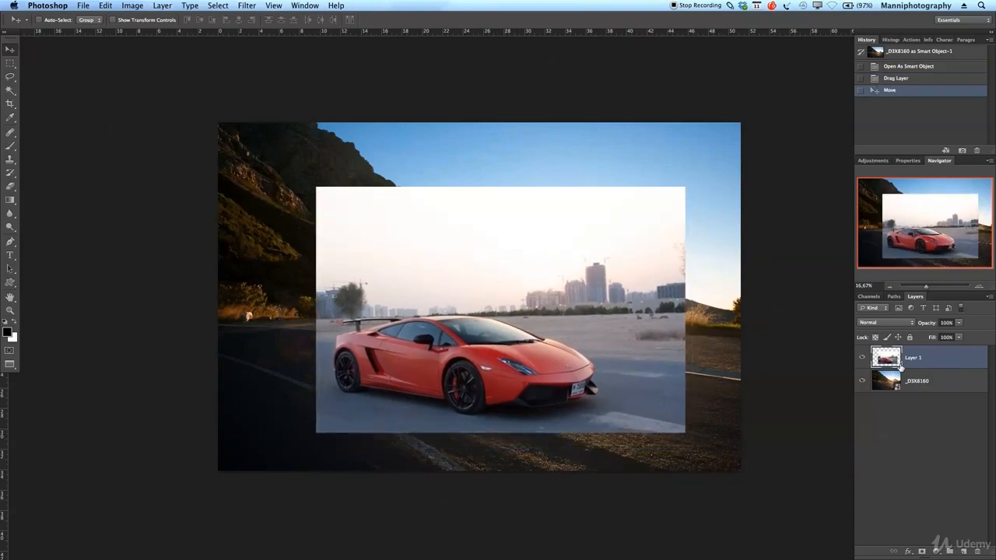
click(923, 551)
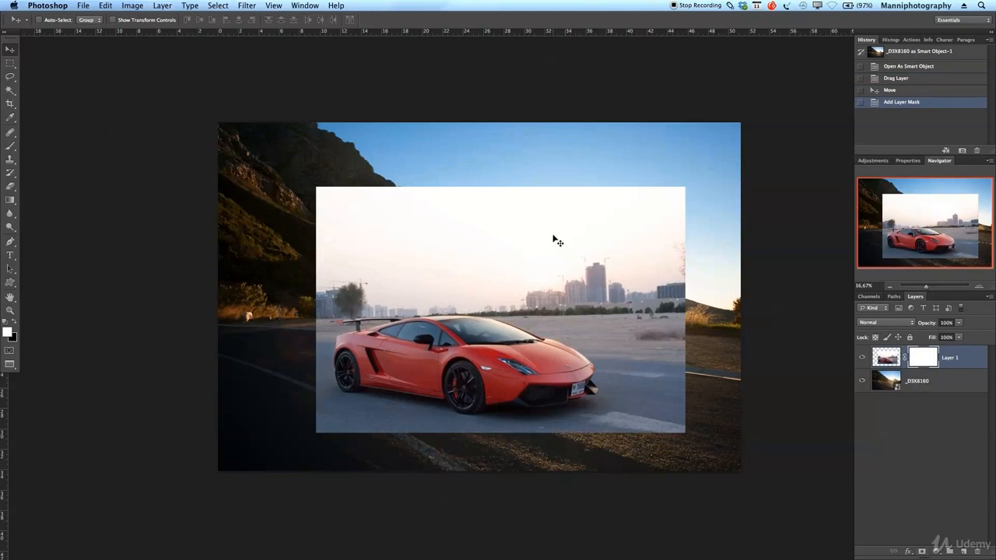
Paint black on the car layer's mask with a 600 px brush at 100% opacity to hide the city sky, skyline and surrounding ground
key(b)
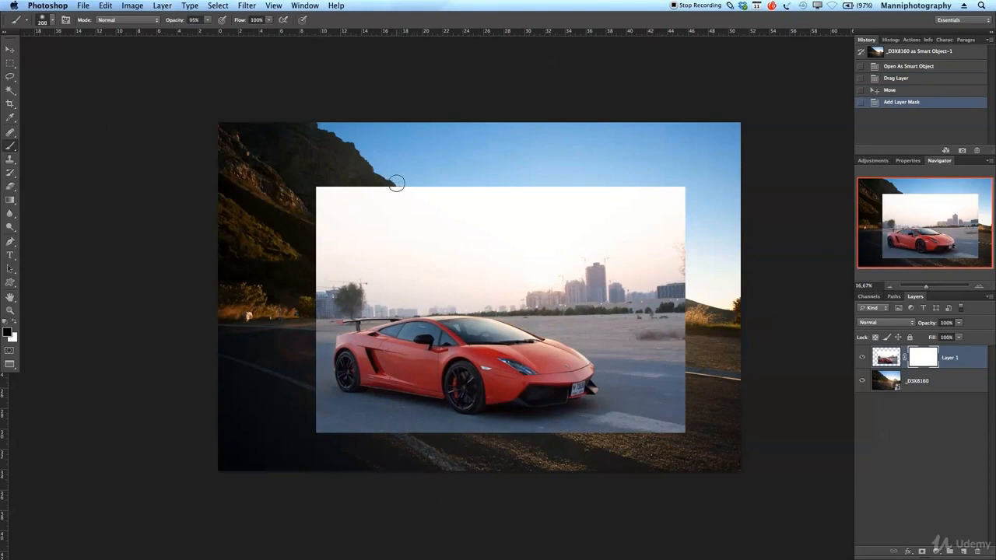
mouse_move(388, 184)
mouse_down()
mouse_move(288, 209)
mouse_move(381, 183)
mouse_move(314, 183)
mouse_move(376, 187)
mouse_move(300, 193)
mouse_move(405, 188)
mouse_move(381, 193)
mouse_move(613, 209)
mouse_move(704, 185)
mouse_move(650, 193)
mouse_move(673, 231)
mouse_move(646, 245)
mouse_move(270, 248)
mouse_up()
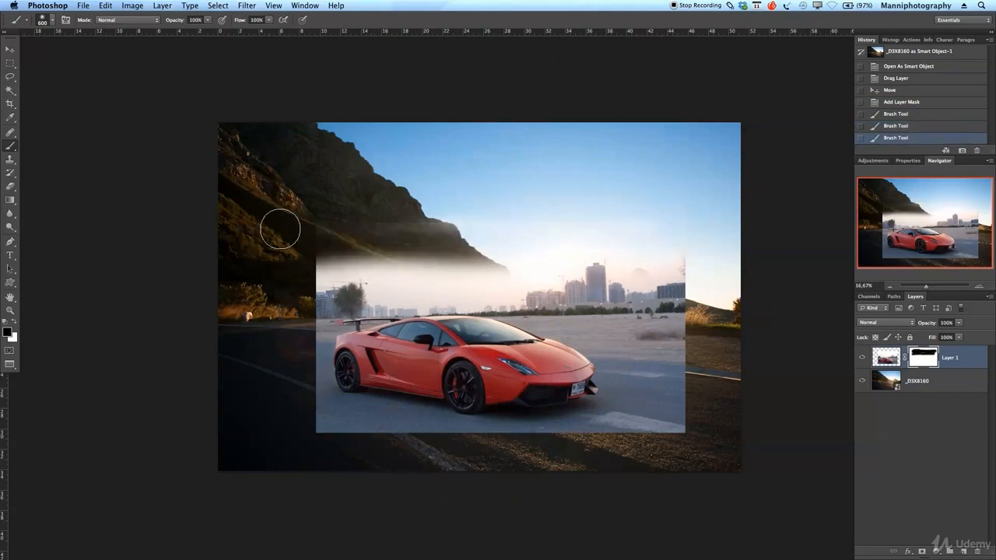
mouse_move(527, 231)
mouse_down()
mouse_move(321, 237)
mouse_move(273, 284)
mouse_move(413, 264)
mouse_move(325, 288)
mouse_move(475, 250)
mouse_move(565, 247)
mouse_move(419, 264)
mouse_move(631, 269)
mouse_move(555, 256)
mouse_move(685, 295)
mouse_move(505, 270)
mouse_move(621, 285)
mouse_move(698, 320)
mouse_move(704, 252)
mouse_move(693, 301)
mouse_move(552, 232)
mouse_move(447, 242)
mouse_move(349, 266)
mouse_move(314, 290)
mouse_move(283, 393)
mouse_move(274, 347)
mouse_move(287, 302)
mouse_move(303, 323)
mouse_move(339, 282)
mouse_move(520, 272)
mouse_move(421, 276)
mouse_move(369, 288)
mouse_move(484, 281)
mouse_move(549, 289)
mouse_move(477, 289)
mouse_move(606, 329)
mouse_move(544, 305)
mouse_move(660, 363)
mouse_move(620, 346)
mouse_move(656, 393)
mouse_move(673, 320)
mouse_move(666, 376)
mouse_up()
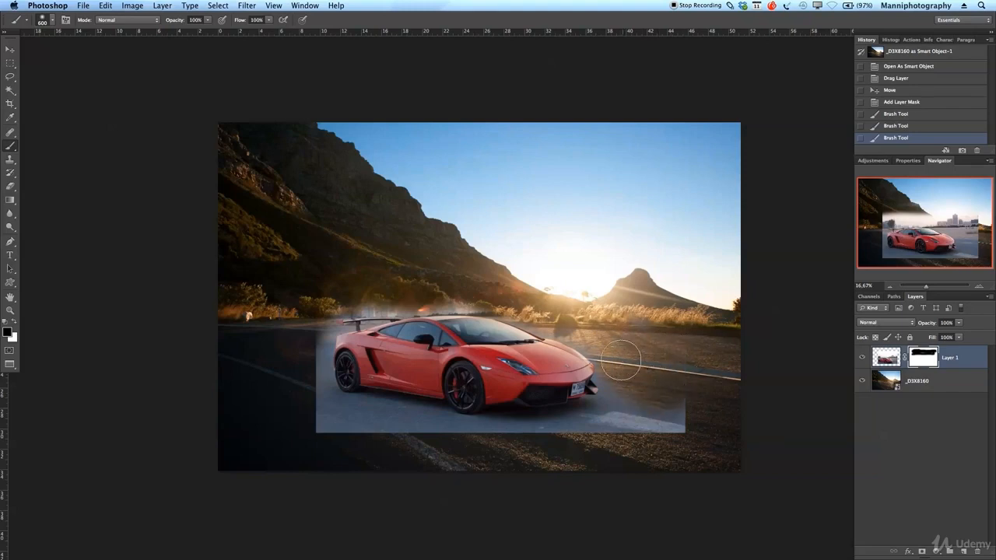
mouse_move(489, 285)
mouse_down()
mouse_move(370, 292)
mouse_move(323, 307)
mouse_move(304, 333)
mouse_move(308, 371)
mouse_move(309, 325)
mouse_move(330, 297)
mouse_move(376, 286)
mouse_move(365, 296)
mouse_move(502, 299)
mouse_move(435, 288)
mouse_up()
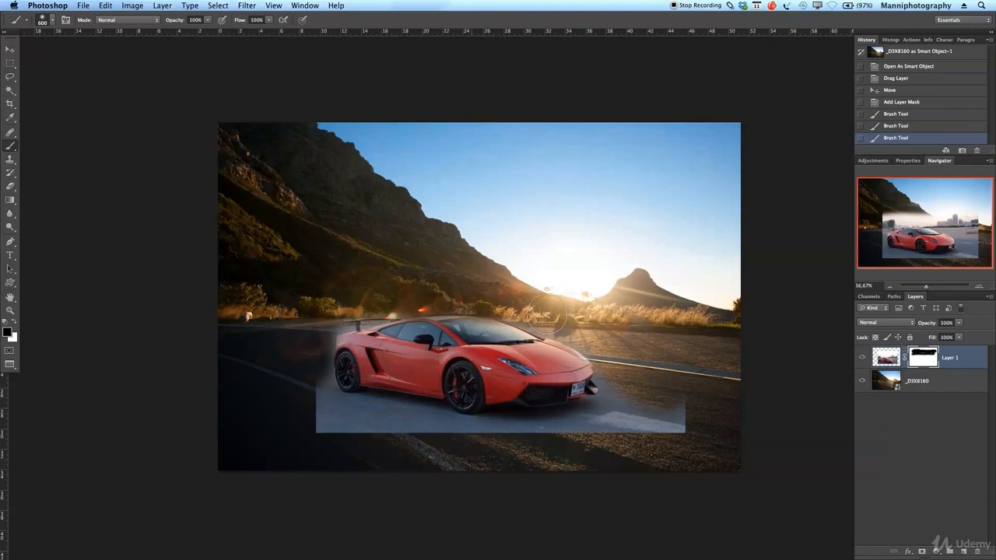
drag(625, 368, 690, 396)
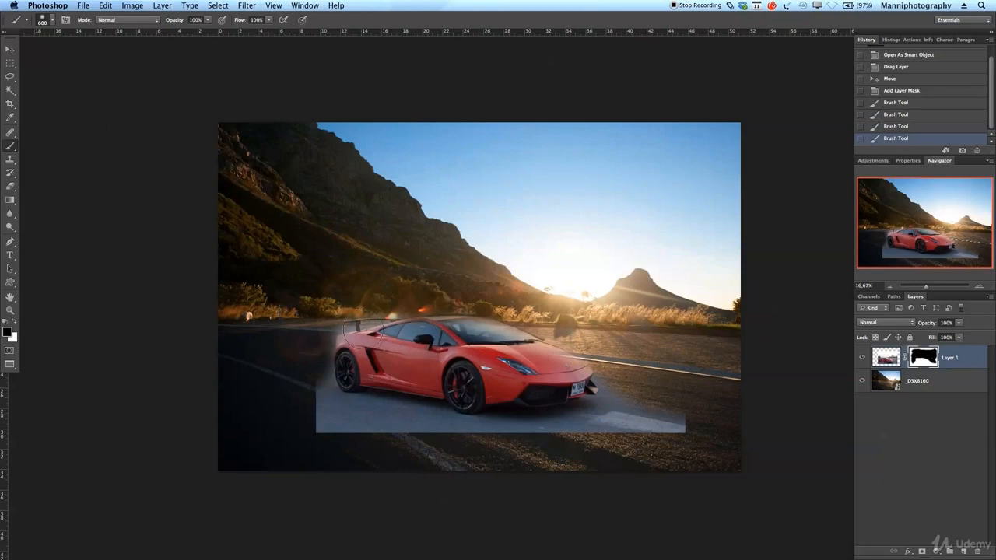
Move the car layer toward the lower part of the road and rotate it about 2.2 degrees clockwise to follow the slope
key(v)
drag(481, 369, 507, 377)
key(ctrl+t)
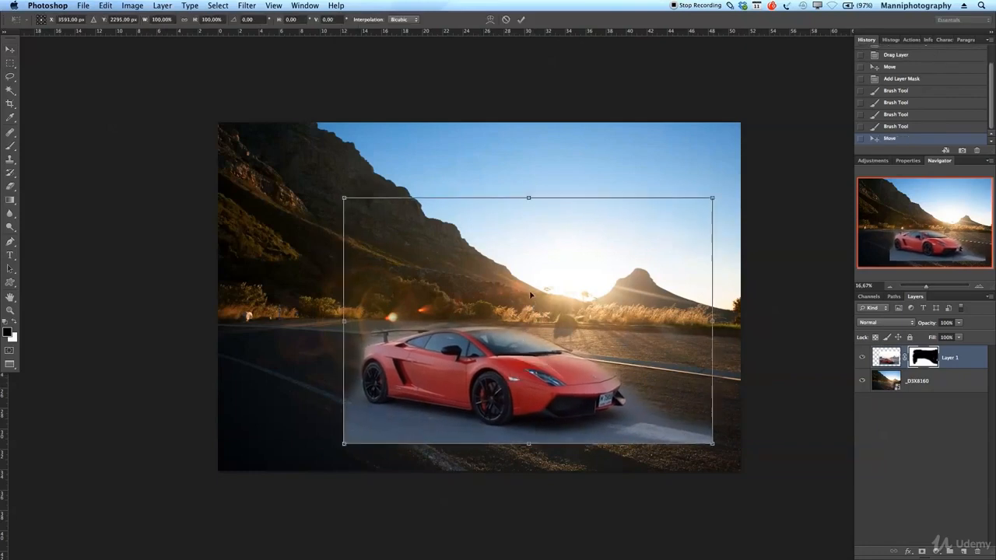
drag(752, 178, 758, 185)
drag(536, 386, 543, 384)
drag(769, 190, 770, 192)
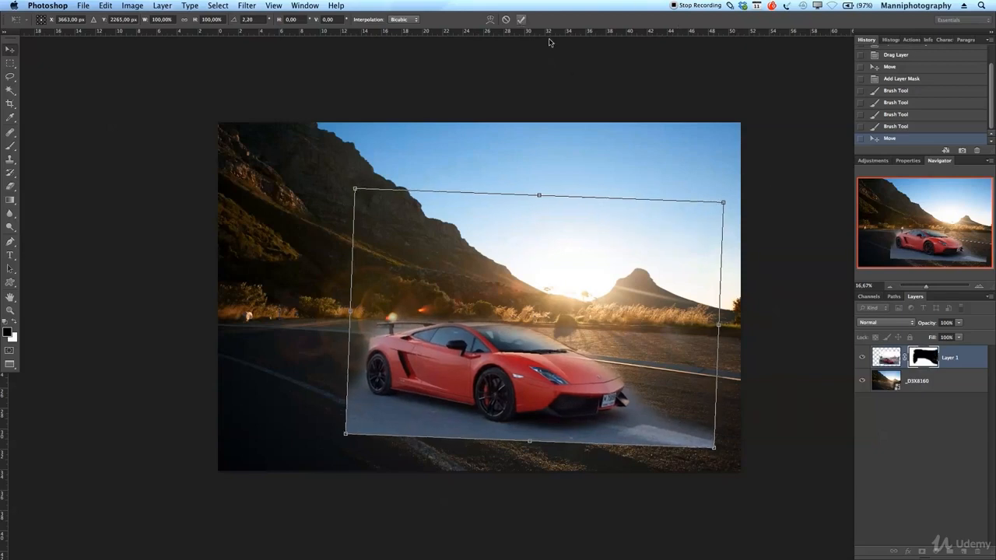
key(Return)
drag(528, 361, 526, 364)
Apply a Perspective transform to the car layer, enlarging its front end slightly, and nudge it into place on the road
click(133, 5)
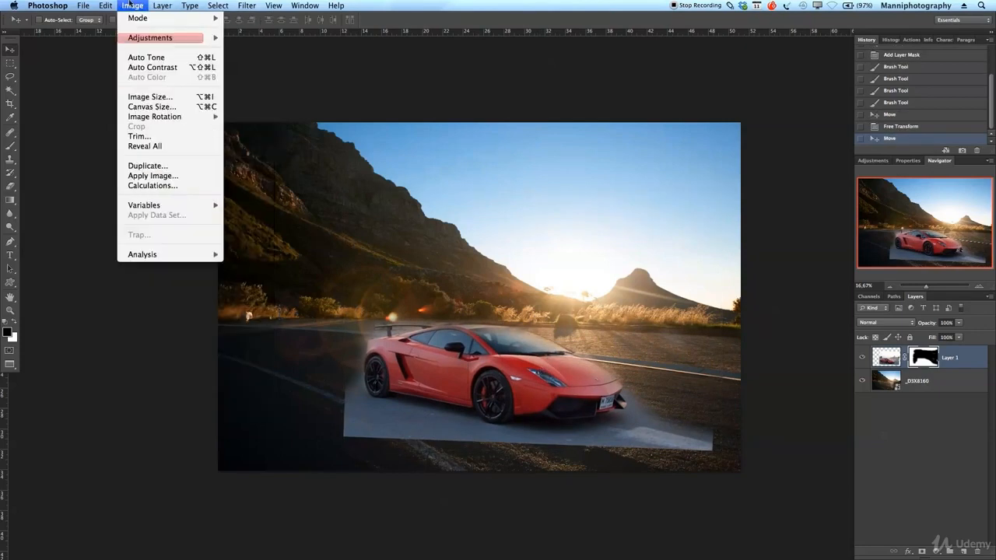
mouse_move(105, 5)
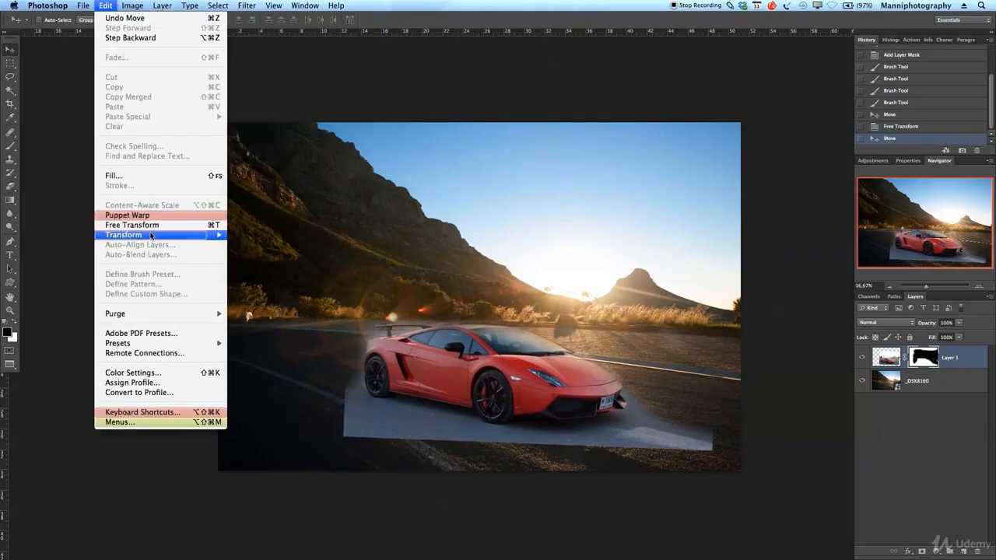
mouse_move(154, 236)
click(297, 296)
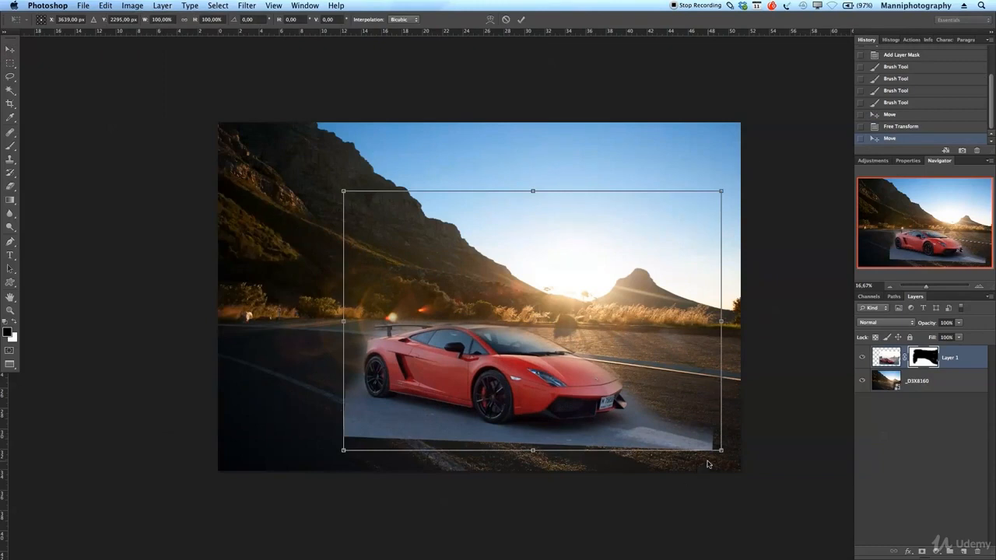
drag(724, 453, 721, 457)
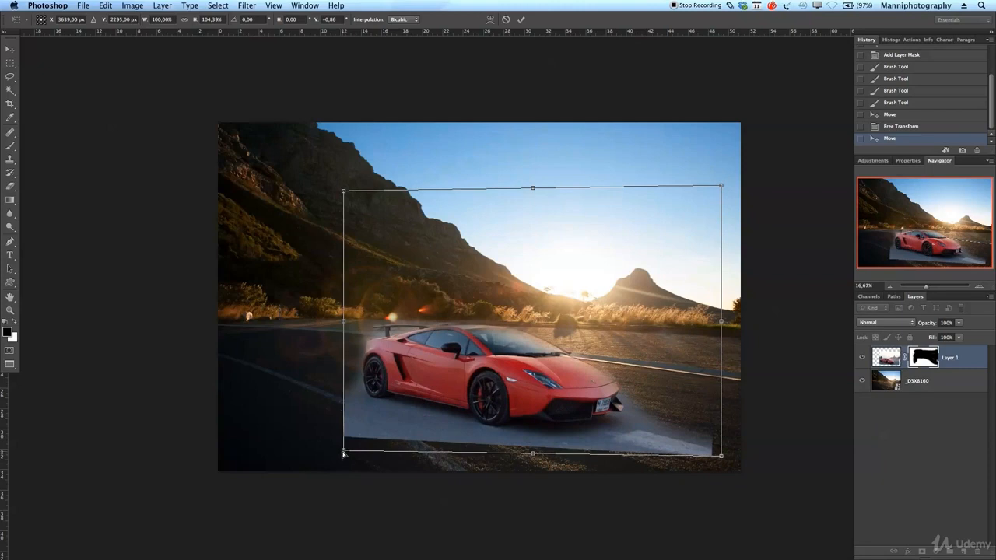
drag(343, 451, 343, 446)
drag(613, 391, 625, 396)
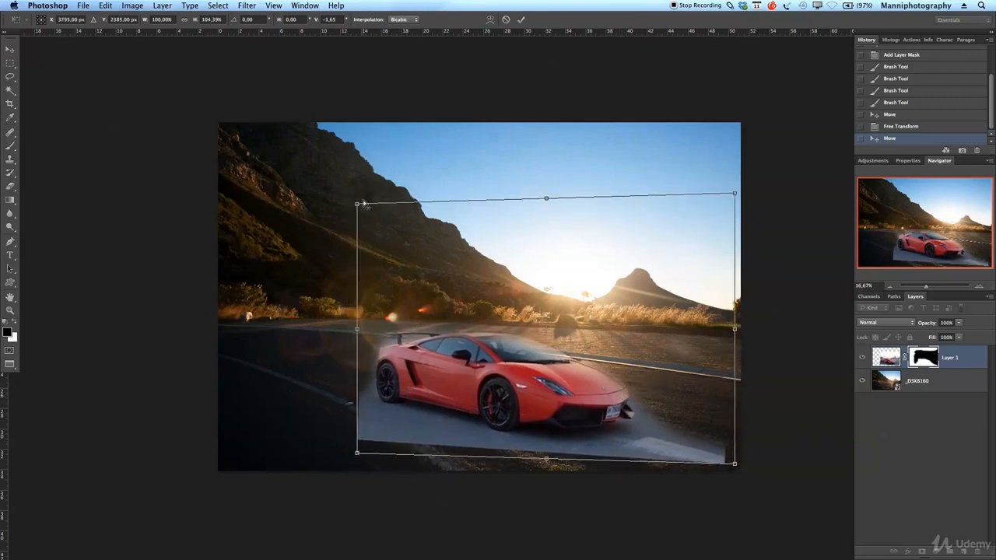
drag(358, 207, 358, 203)
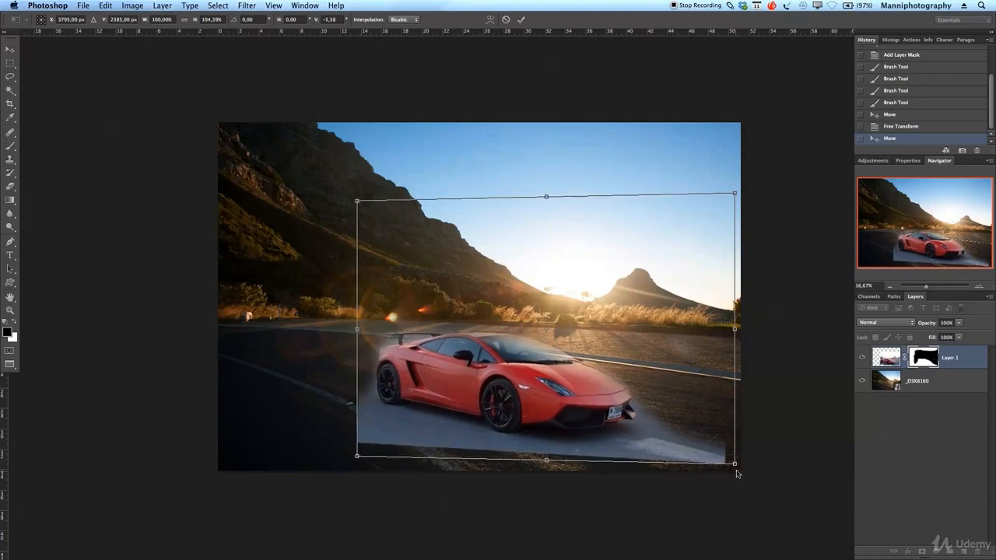
mouse_move(735, 466)
mouse_down()
mouse_move(726, 471)
mouse_move(734, 451)
mouse_move(735, 471)
mouse_up()
drag(472, 381, 477, 378)
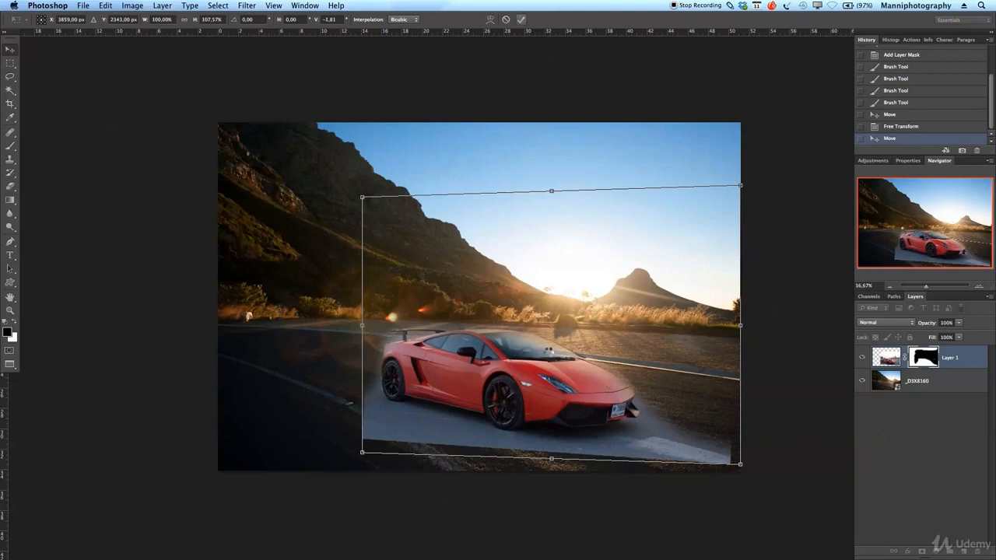
key(Return)
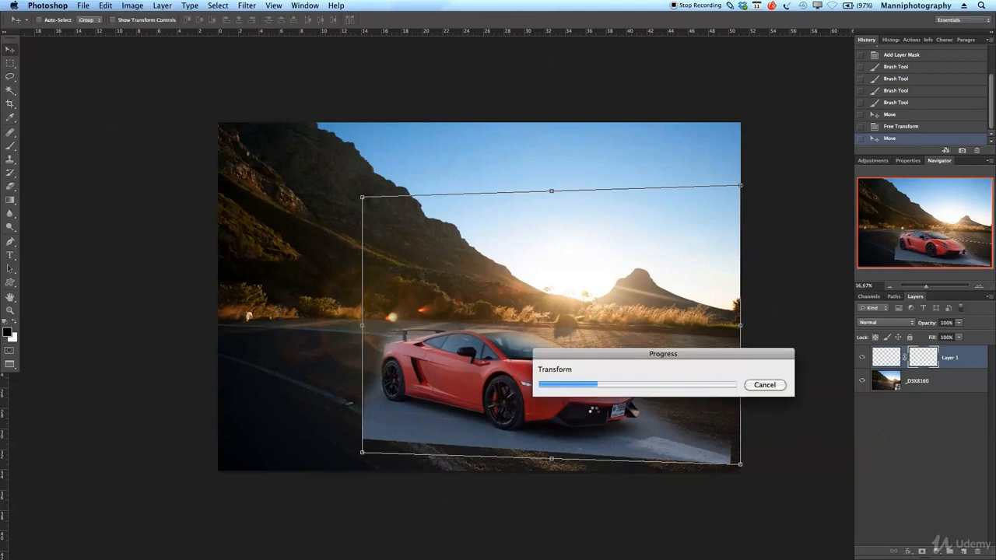
drag(591, 415, 584, 396)
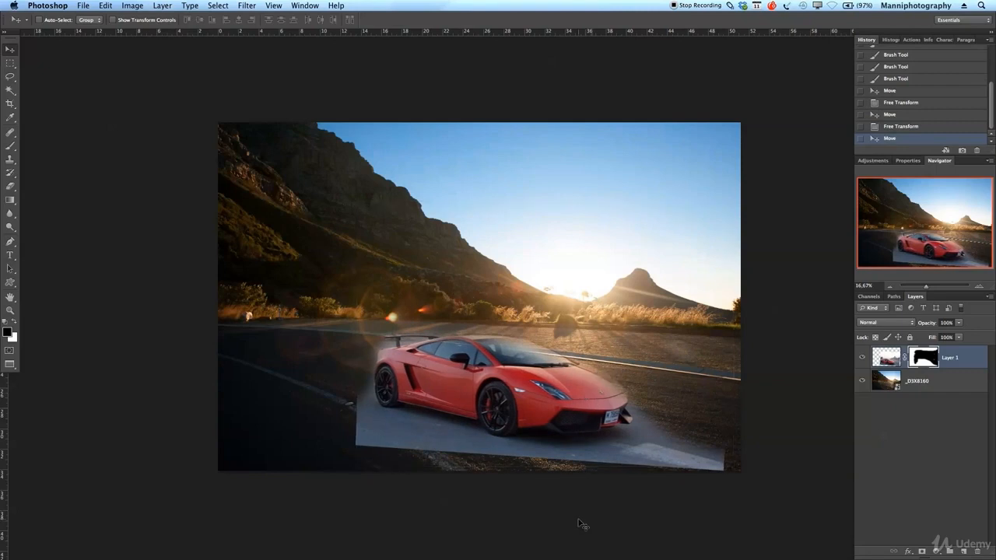
Paint black on the car layer's mask with the 600 px brush to hide the grey ground below the car's side and front wheel
key(b)
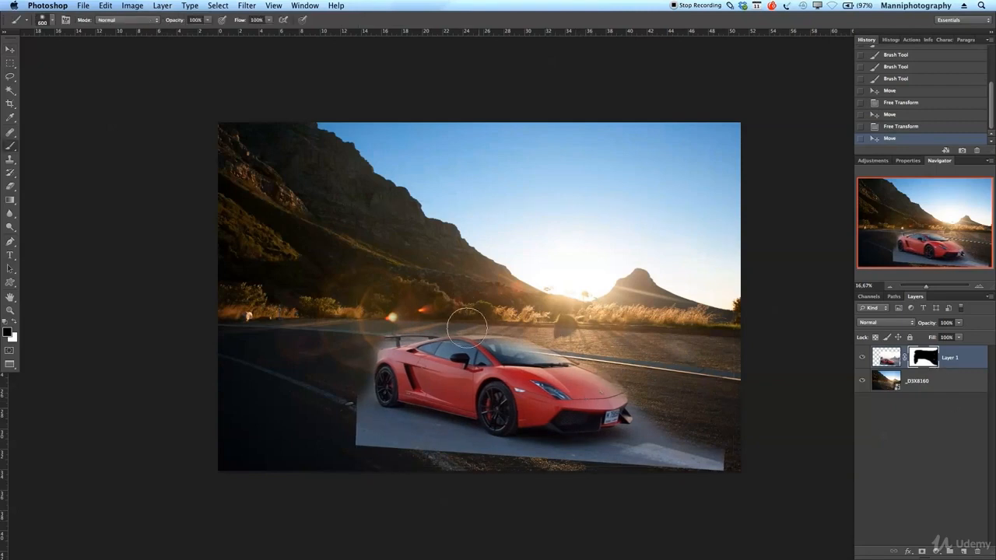
mouse_move(335, 418)
mouse_down()
mouse_move(351, 437)
mouse_move(396, 460)
mouse_move(421, 458)
mouse_move(400, 441)
mouse_move(454, 465)
mouse_move(421, 460)
mouse_move(521, 464)
mouse_move(547, 473)
mouse_up()
mouse_move(363, 439)
mouse_down()
mouse_move(385, 447)
mouse_move(353, 428)
mouse_move(575, 490)
mouse_up()
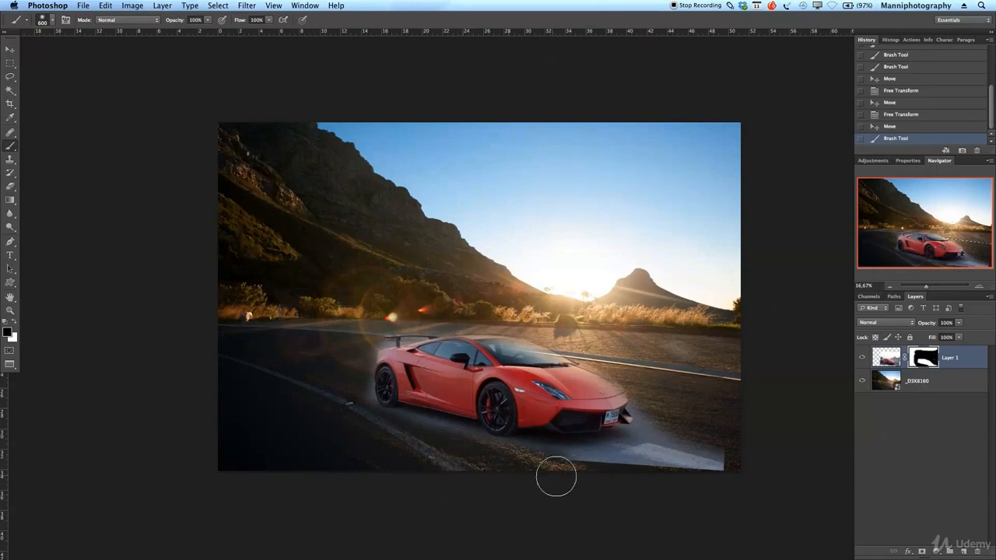
Nudge the car layer slightly on the road and delete its layer mask without applying it
key(v)
drag(529, 401, 546, 419)
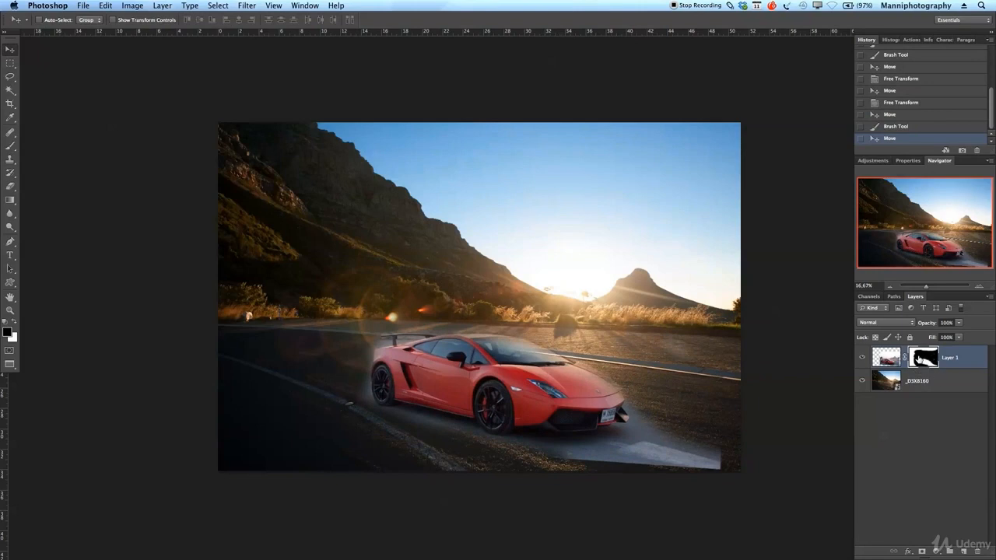
right_click(921, 356)
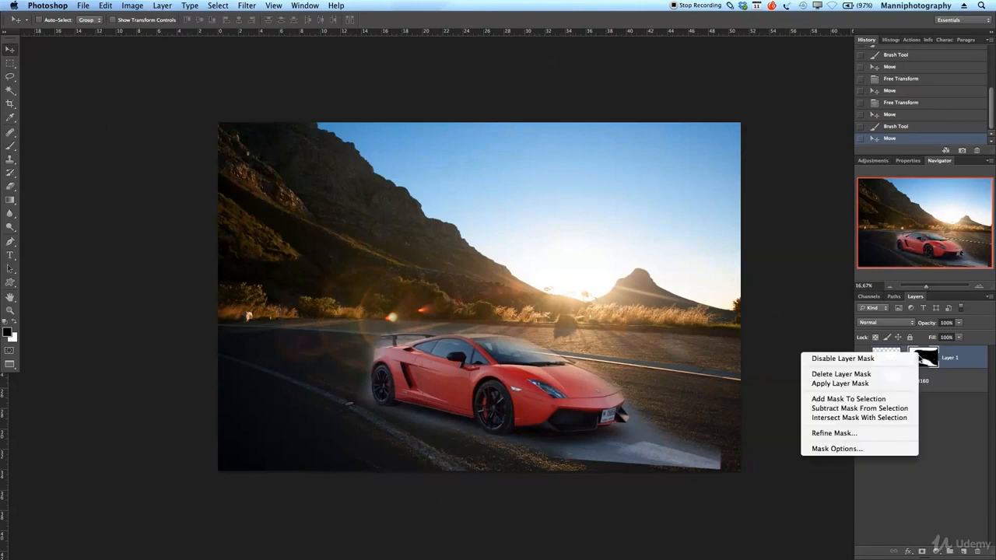
click(901, 374)
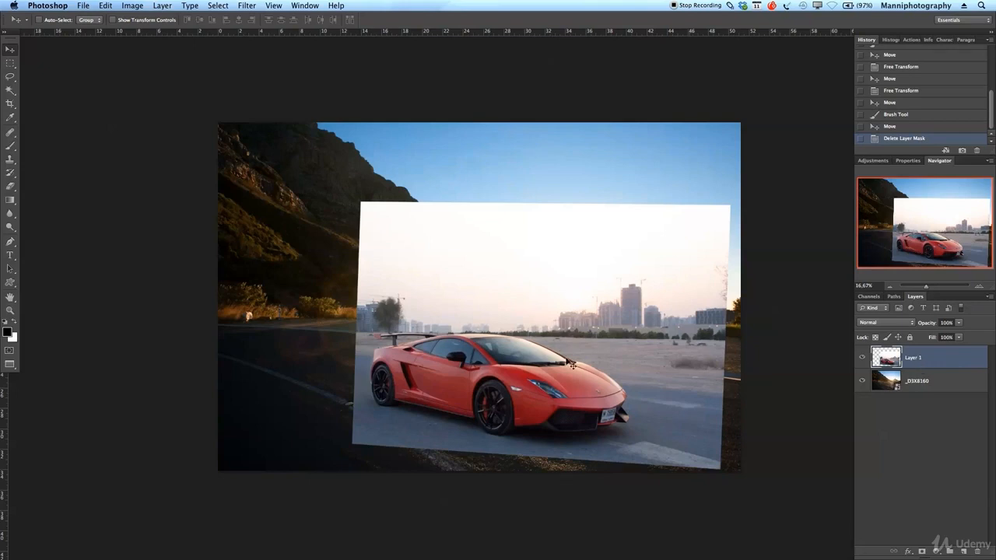
Put the car layer into a group named Car
key(ctrl+g)
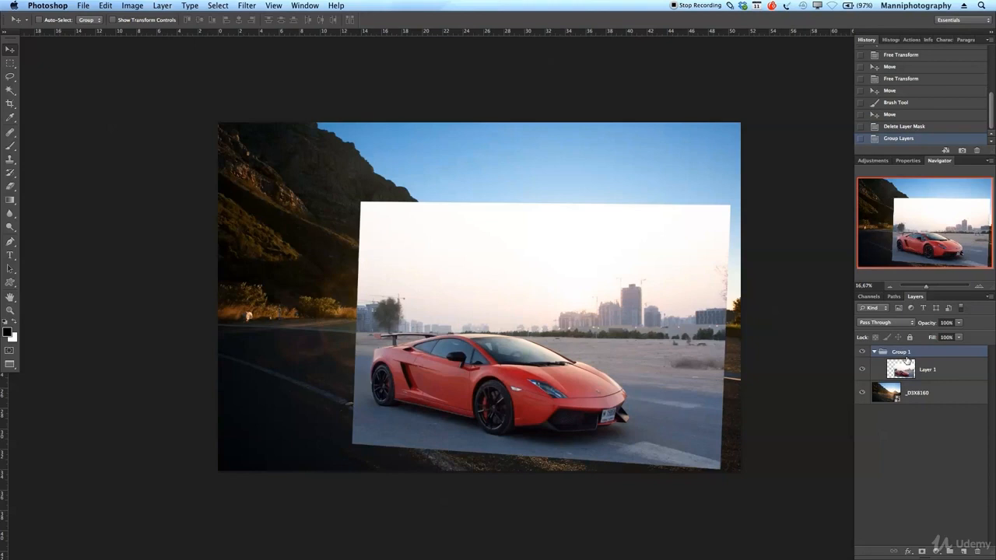
double_click(901, 354)
text(Car)
key(Return)
Rasterize the _D3X8160 layer, place it in a group named Background and collapse that group
click(939, 395)
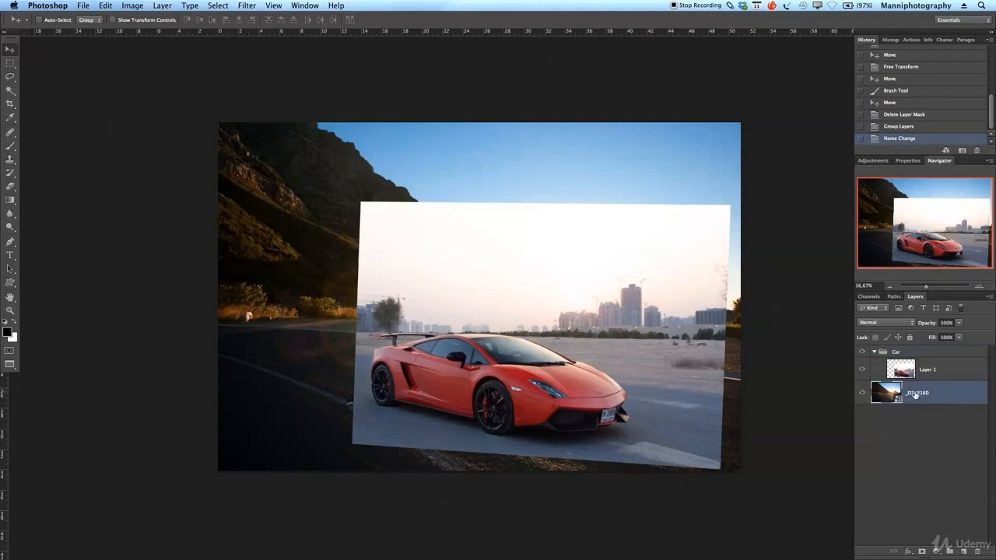
right_click(939, 400)
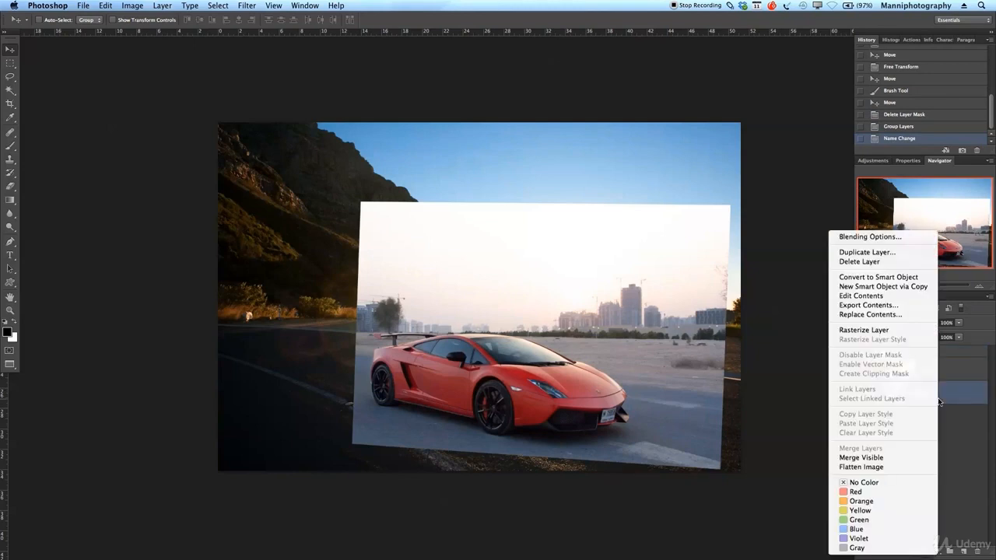
click(895, 330)
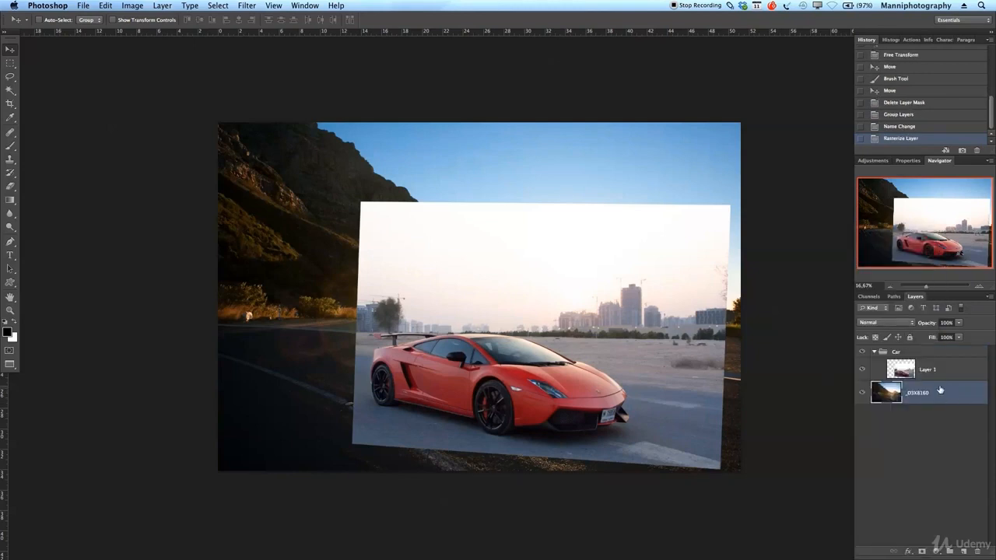
key(super+g)
double_click(903, 387)
text(Backgr)
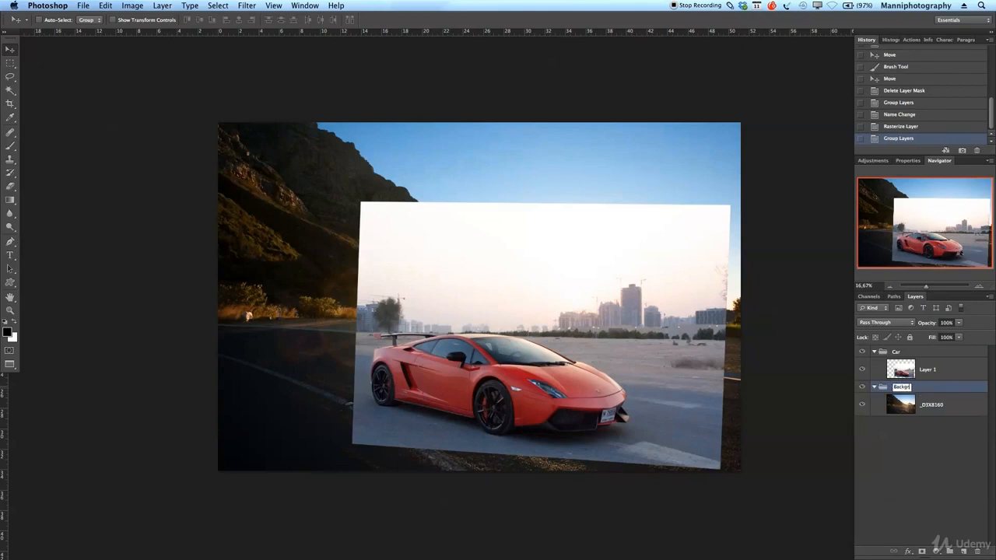
text(ound)
key(Return)
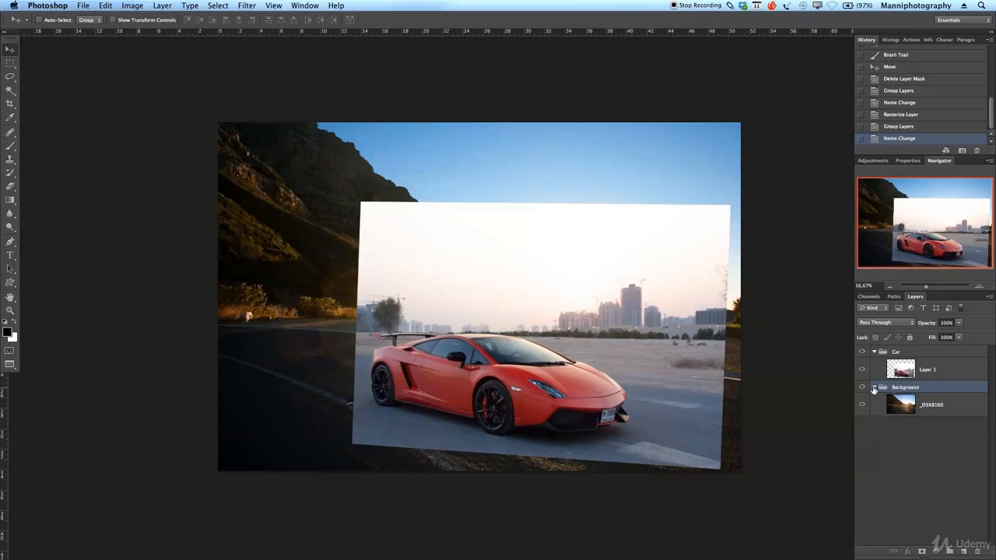
click(873, 388)
Select Layer 1 in the Car group and examine the car's bodywork up close, from the rear wheel to the front bumper
click(903, 355)
click(927, 370)
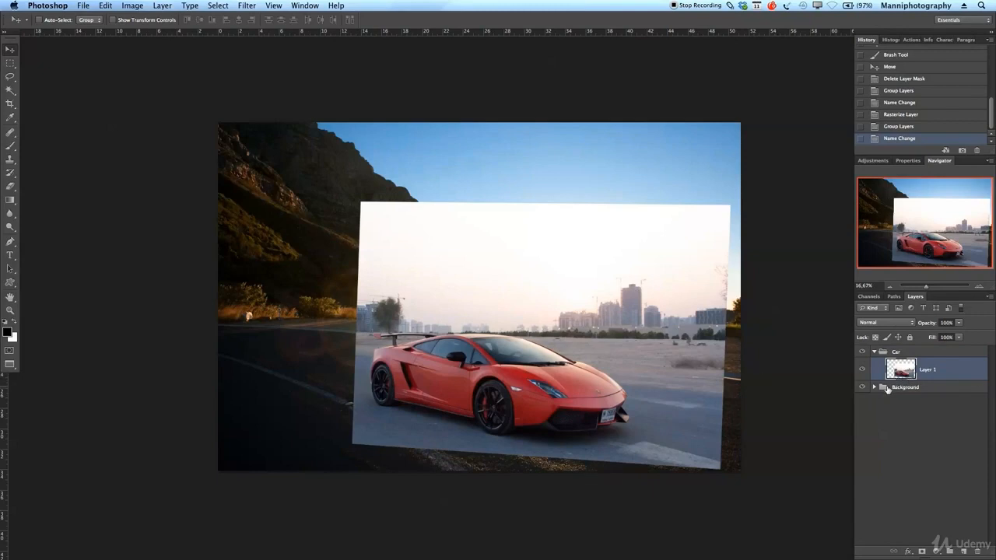
key(z)
mouse_move(439, 389)
mouse_down()
mouse_move(516, 412)
mouse_move(457, 380)
mouse_up()
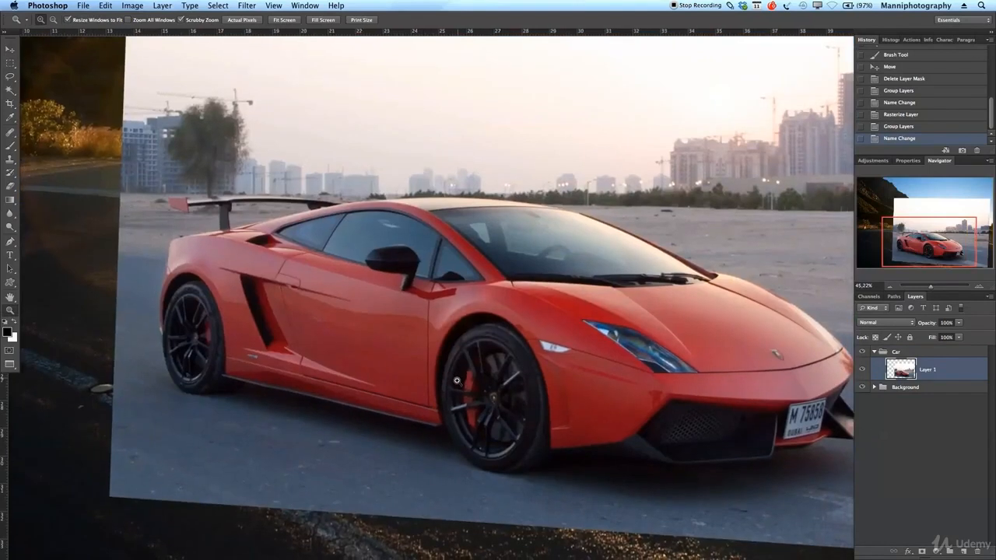
drag(476, 343, 505, 348)
drag(613, 372, 566, 385)
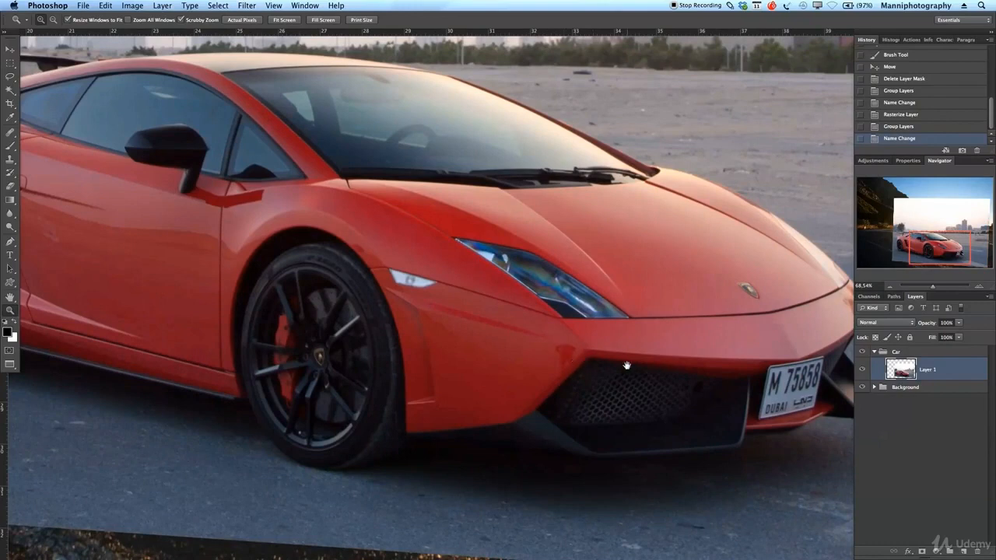
drag(626, 366, 440, 370)
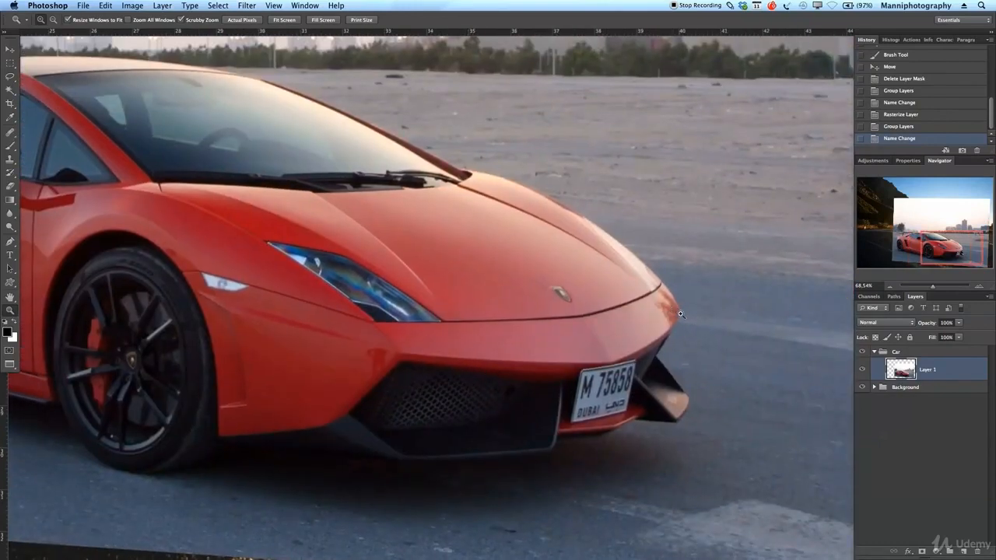
drag(434, 317, 703, 308)
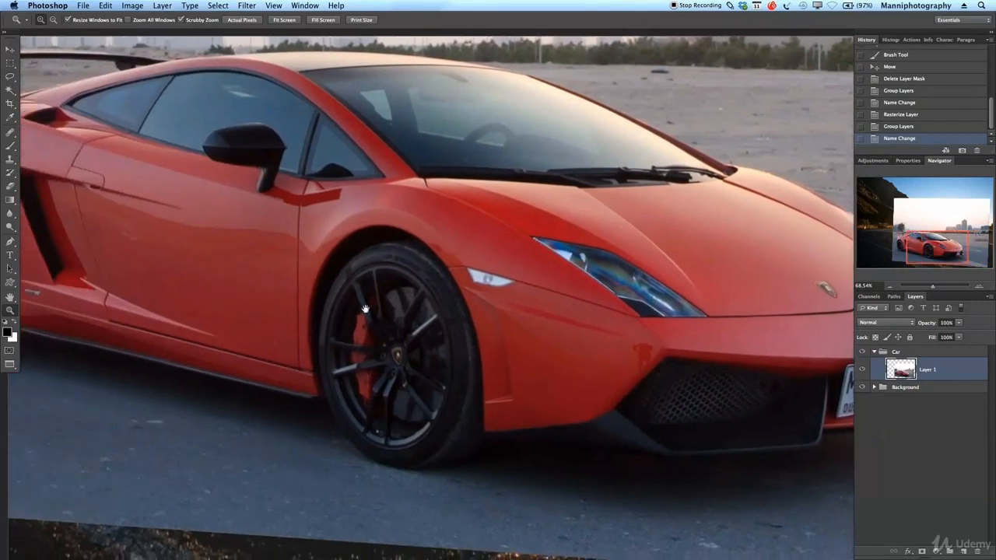
drag(349, 309, 522, 338)
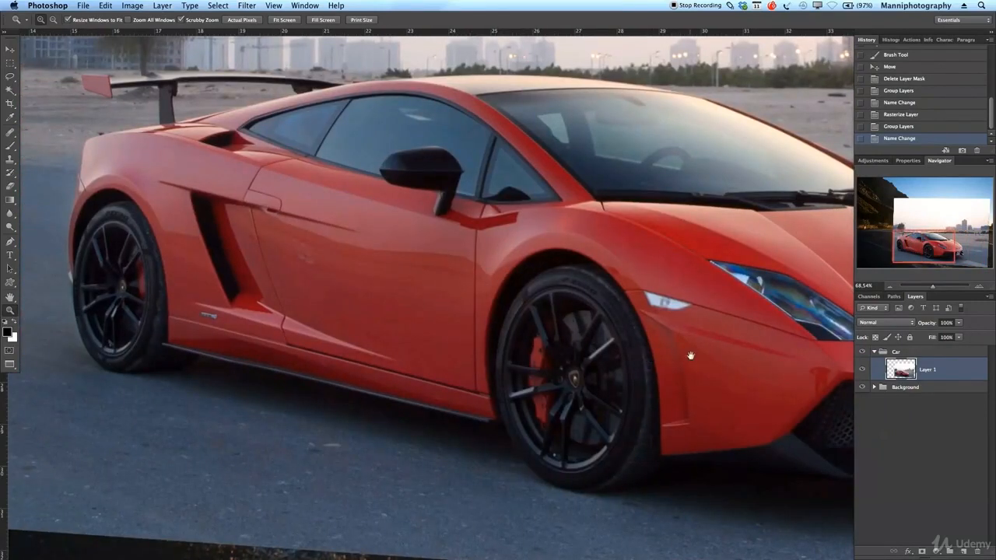
drag(690, 355, 499, 349)
drag(631, 372, 832, 423)
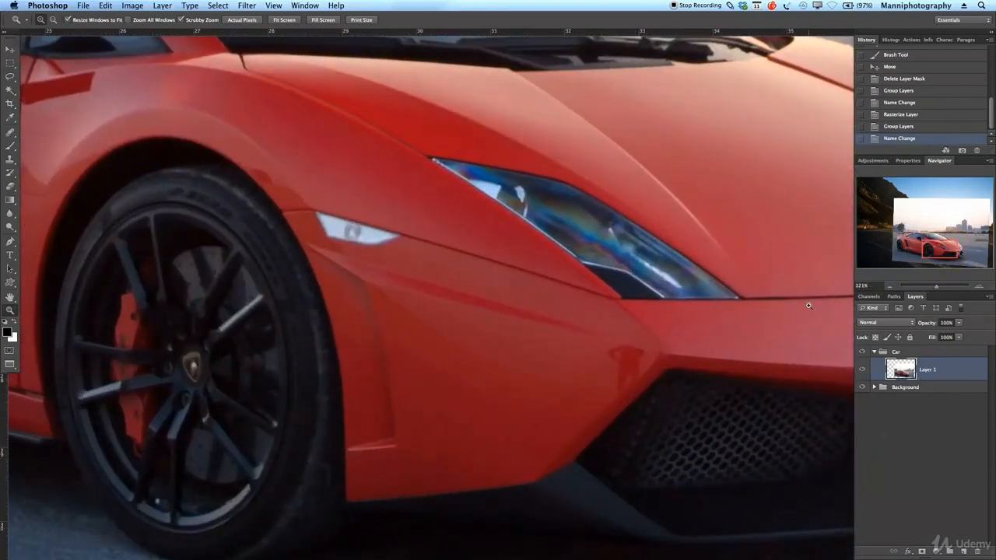
Duplicate Layer 1 as a layer named 2, hide the original and make the copy active for retouching
key(j)
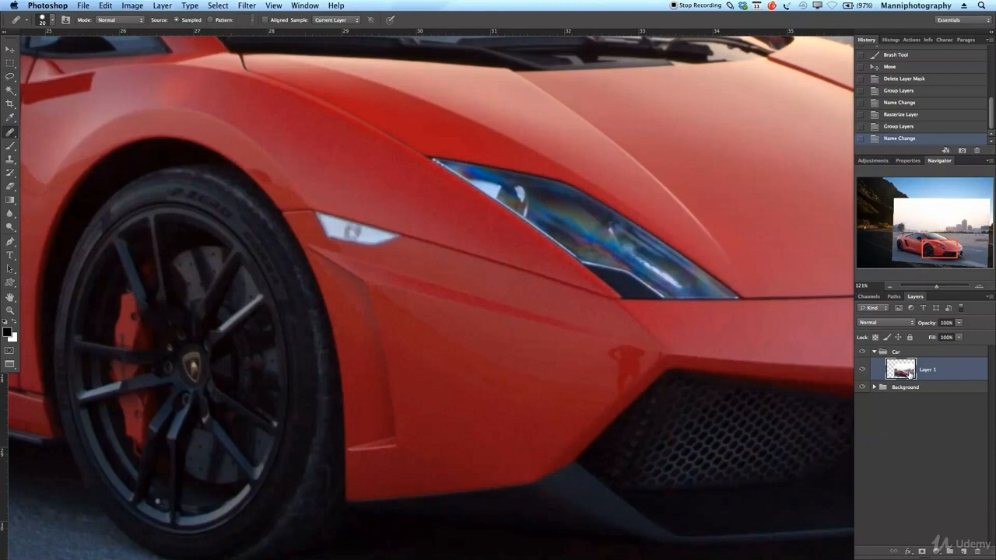
key(ctrl+j)
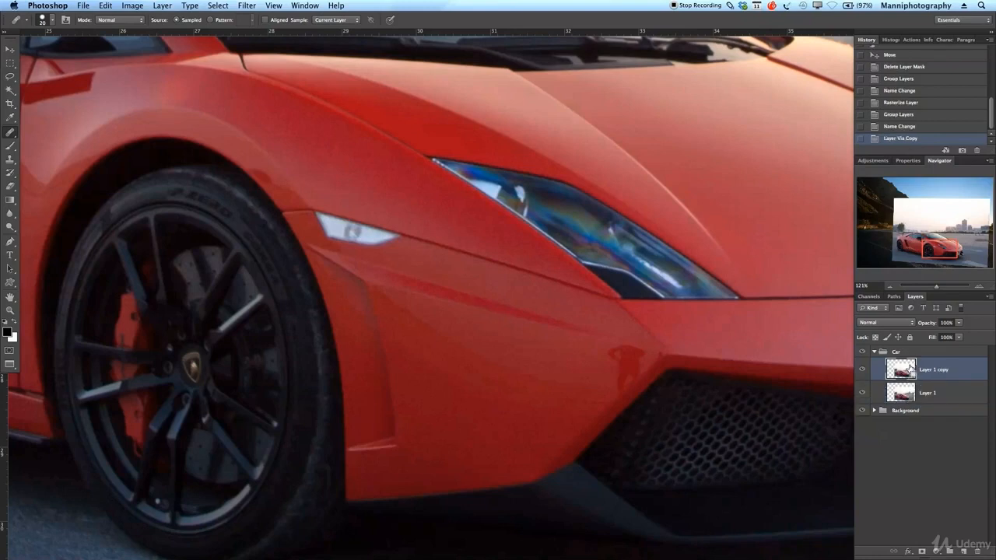
double_click(936, 371)
text(C)
click(902, 397)
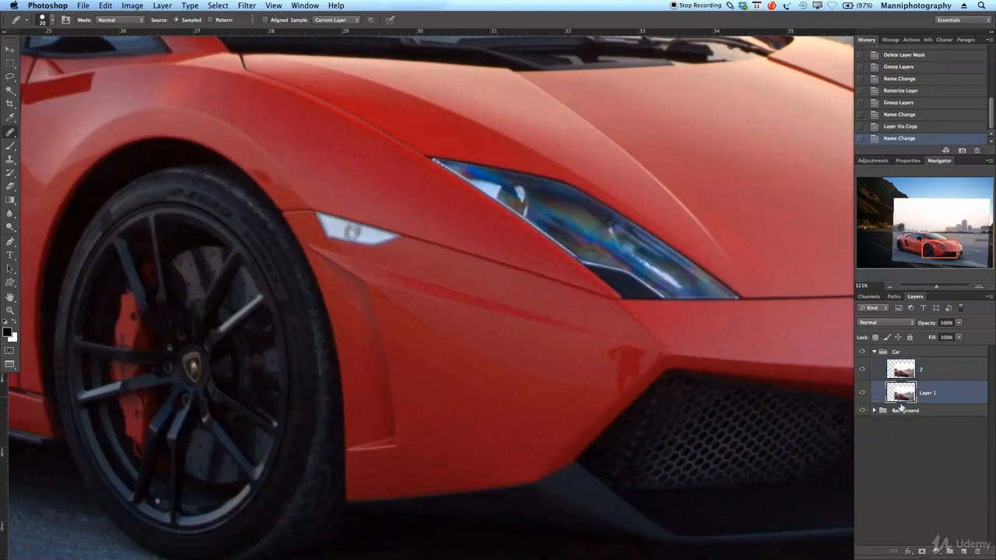
click(862, 393)
click(899, 372)
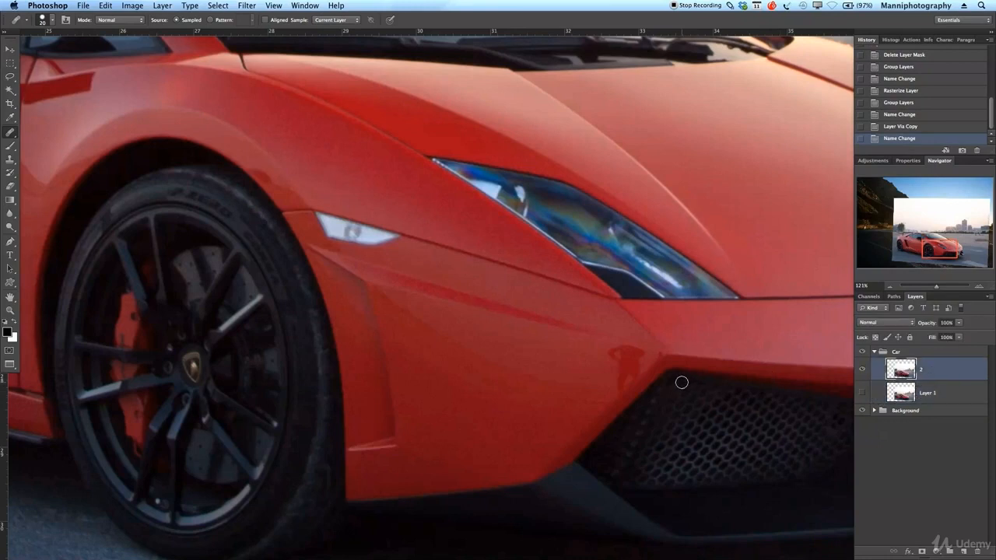
Remove the photographer's dark reflection from the red bumper beside the front grille with the Healing Brush, sampling clean paint nearby
key(z)
mouse_move(672, 383)
mouse_down()
mouse_move(692, 383)
mouse_move(576, 369)
mouse_up()
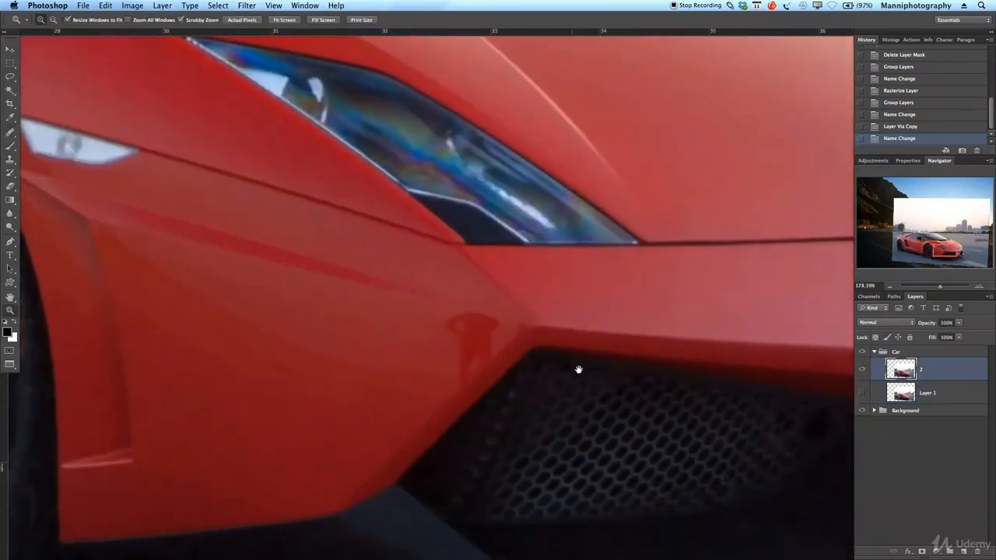
key(j)
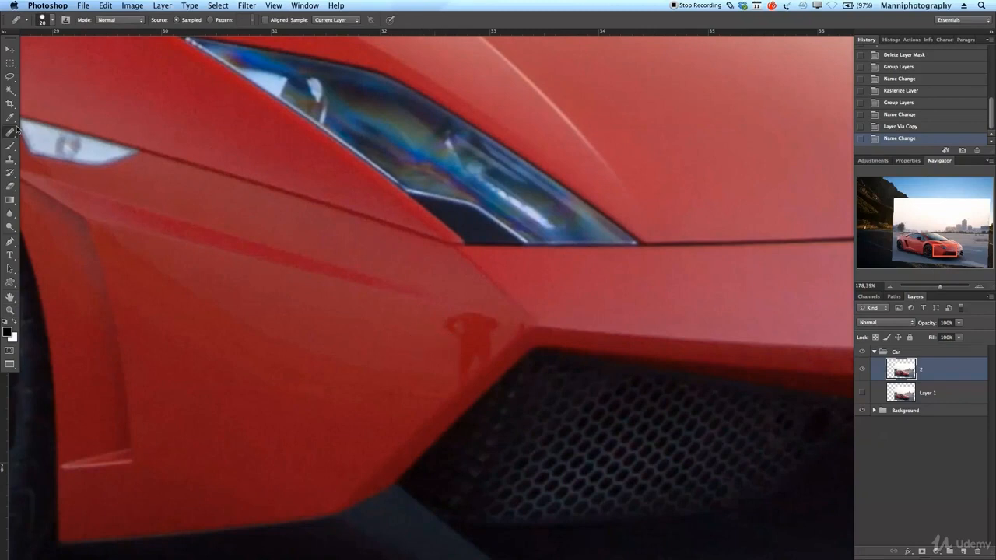
alt+click(415, 327)
mouse_move(441, 337)
mouse_down()
mouse_move(439, 344)
mouse_move(471, 344)
mouse_move(469, 360)
mouse_move(488, 347)
mouse_move(461, 368)
mouse_move(479, 356)
mouse_move(469, 340)
mouse_move(487, 333)
mouse_move(464, 323)
mouse_move(494, 330)
mouse_move(421, 357)
mouse_move(471, 342)
mouse_move(454, 373)
mouse_move(500, 335)
mouse_move(464, 331)
mouse_up()
alt+click(434, 352)
alt+click(431, 328)
alt+click(435, 325)
alt+click(396, 331)
alt+click(449, 351)
alt+click(419, 335)
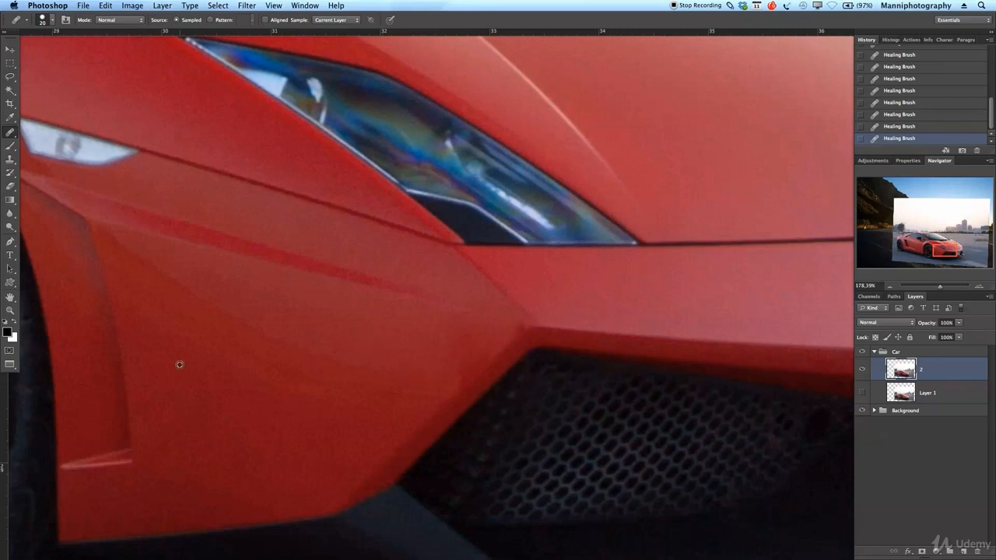
Heal the remaining uneven patches on the lower front panel between the wheel and the grille
mouse_move(254, 360)
mouse_down()
mouse_move(256, 393)
mouse_move(262, 378)
mouse_move(306, 383)
mouse_up()
alt+click(217, 396)
alt+click(324, 429)
drag(403, 399, 439, 396)
mouse_move(182, 355)
mouse_down()
mouse_move(189, 334)
mouse_move(176, 323)
mouse_up()
Trace a Pen path along the hood seam and around the outer edge of the bumper's far front corner
key(z)
drag(416, 358, 334, 362)
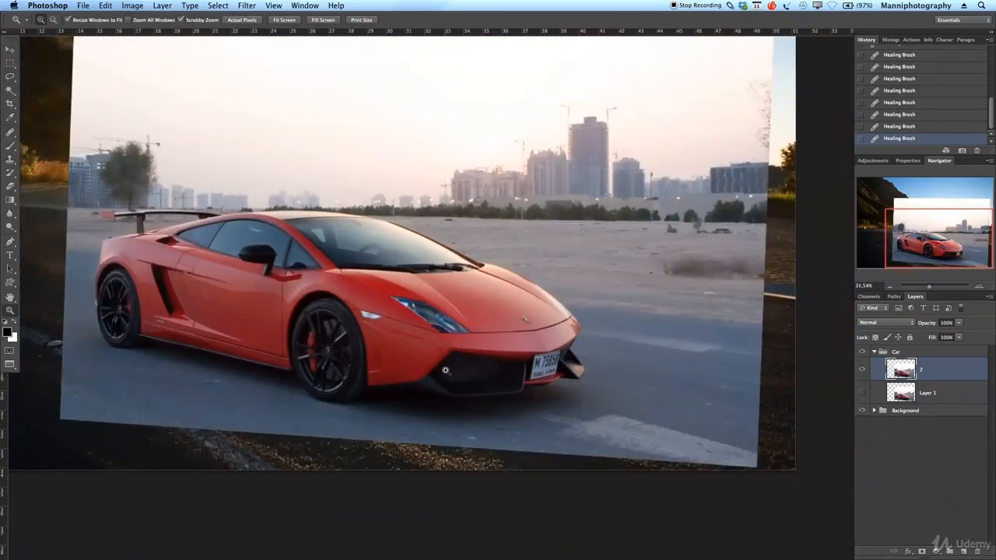
drag(668, 379, 645, 374)
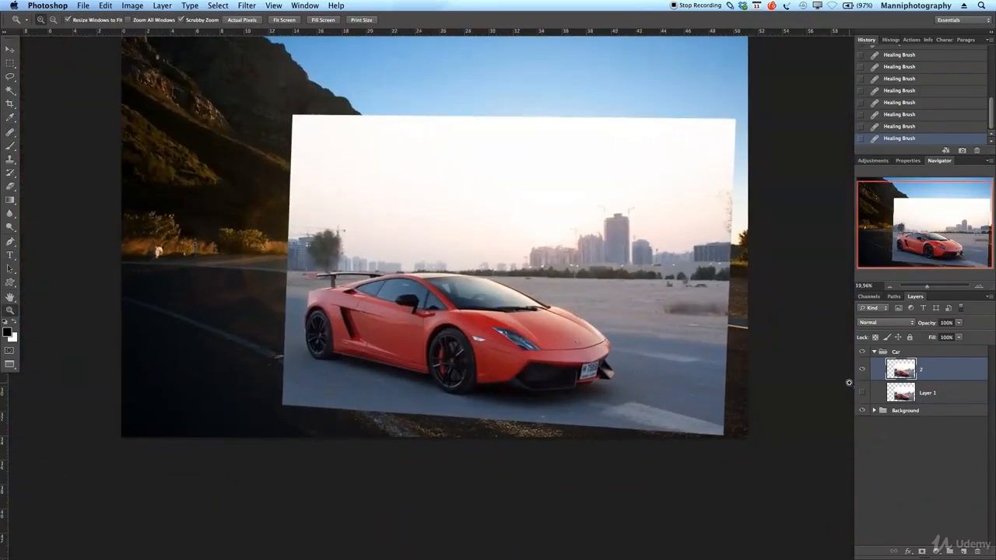
drag(560, 348, 578, 301)
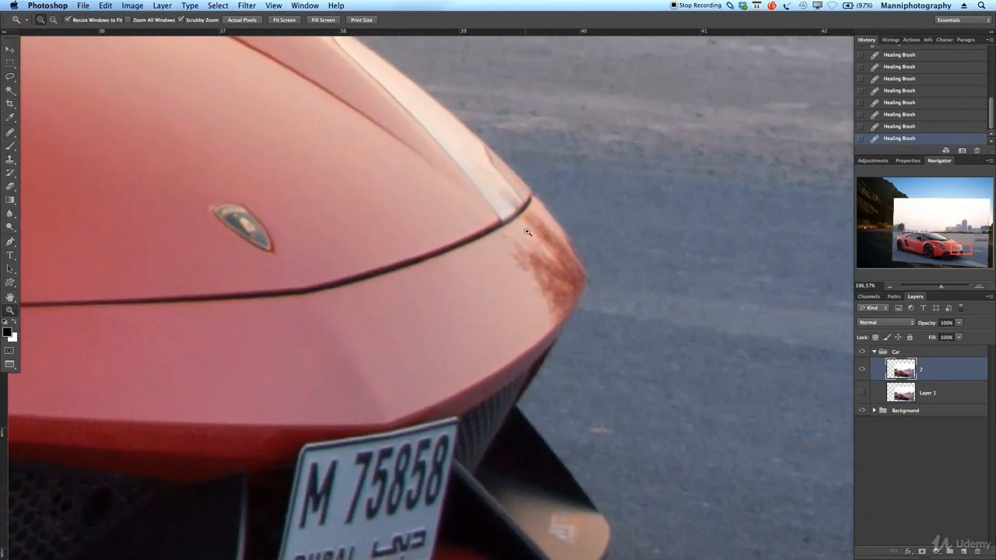
key(p)
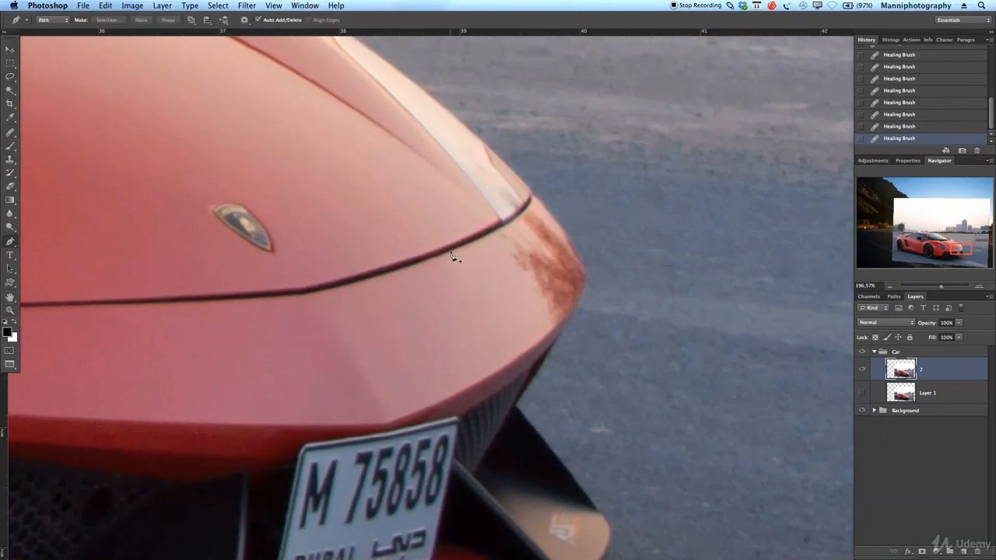
click(439, 256)
click(498, 232)
click(519, 216)
click(530, 201)
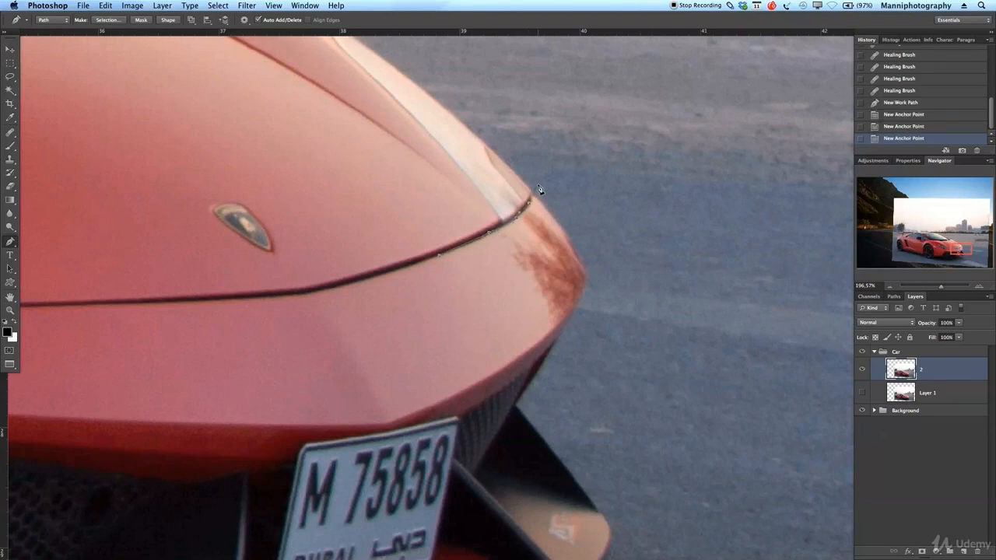
click(537, 199)
click(550, 216)
click(558, 225)
click(574, 248)
click(583, 264)
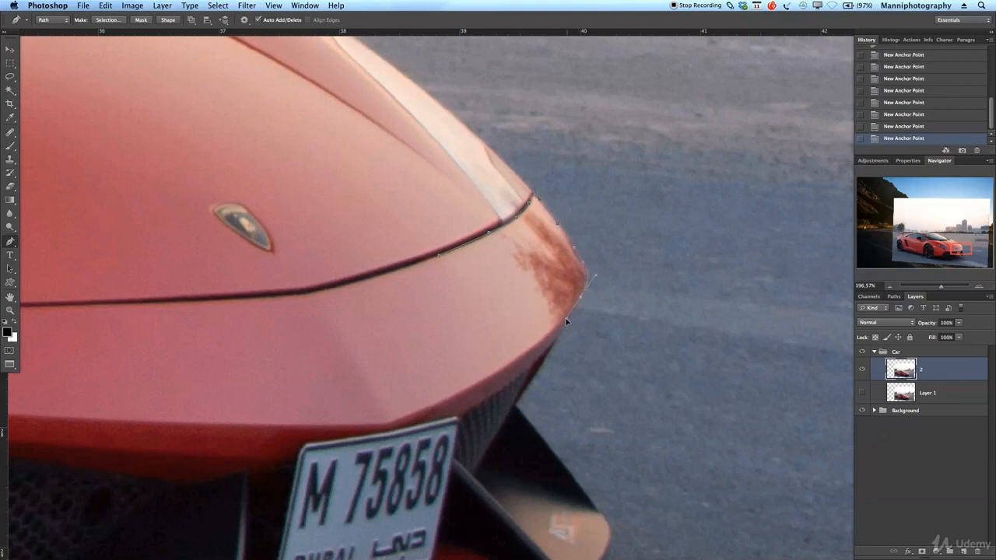
Close the path along the bumper's lower edge and across its front, and convert it to a new anti-aliased selection with 0 px feather
click(546, 339)
click(507, 366)
click(470, 391)
click(337, 290)
click(441, 257)
click(463, 248)
right_click(451, 301)
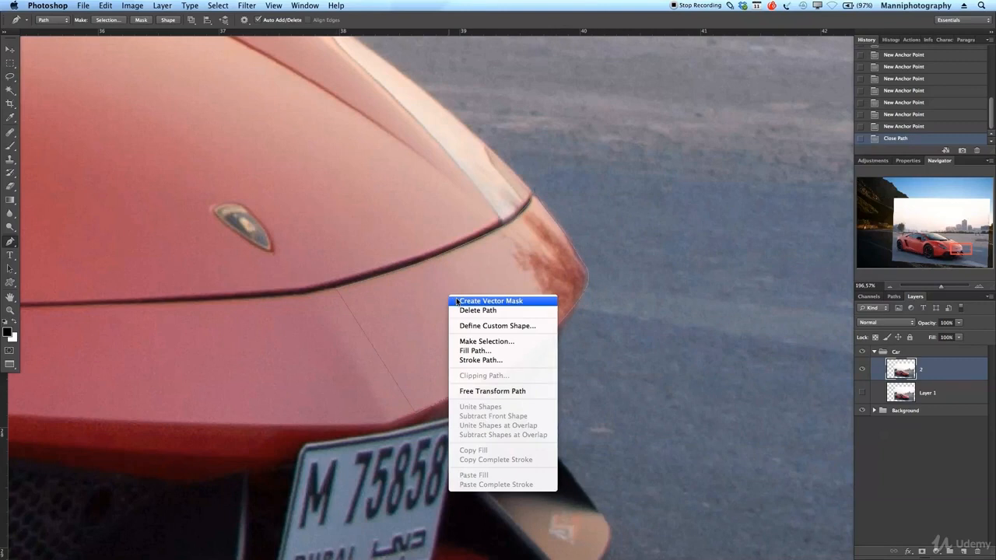
click(481, 343)
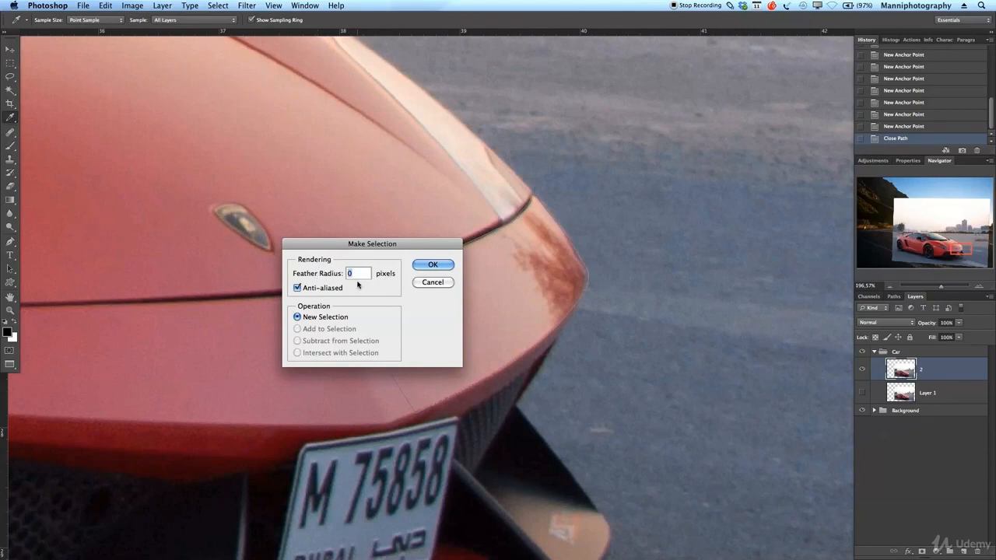
click(431, 268)
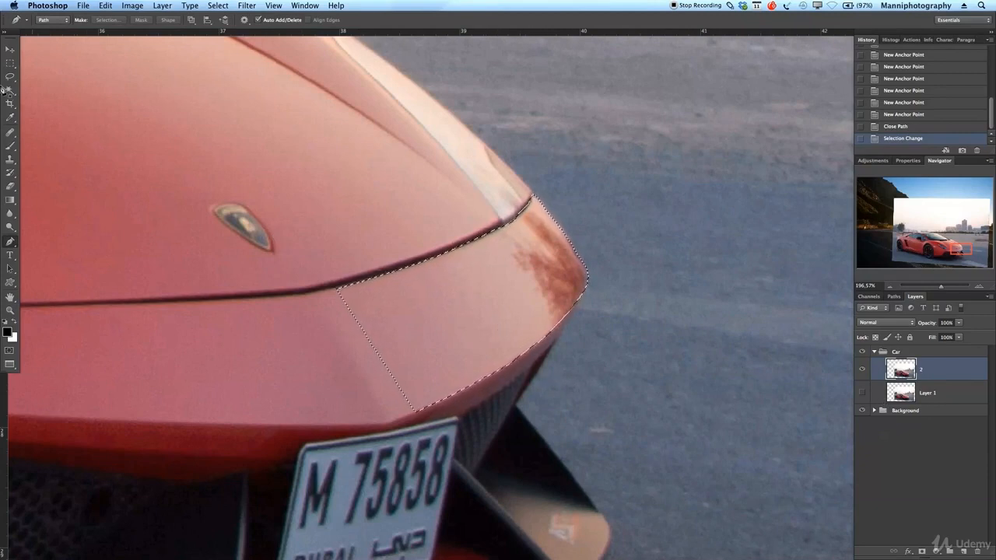
Cover the dark tree reflection inside the bumper corner selection with clean paint using the Clone Stamp
key(s)
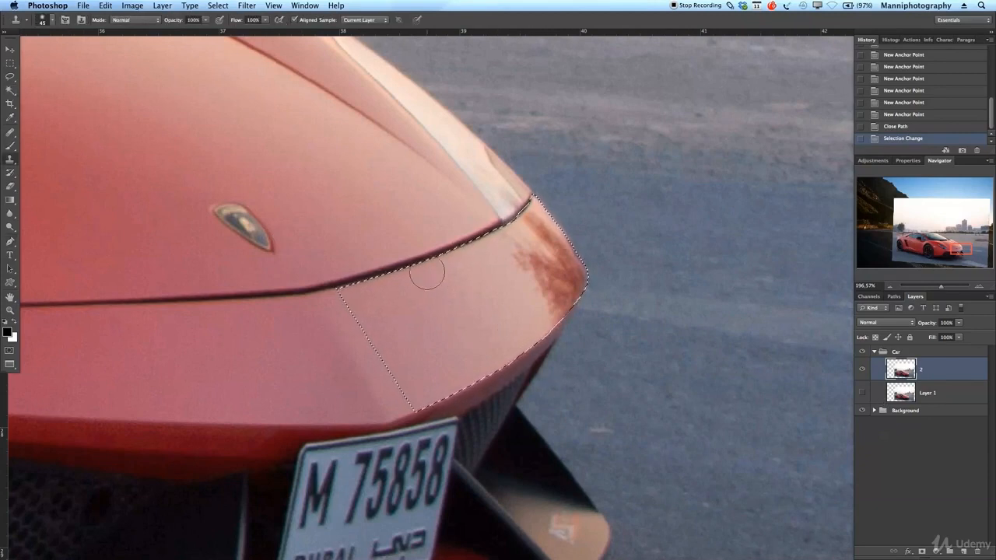
click(11, 159)
click(46, 158)
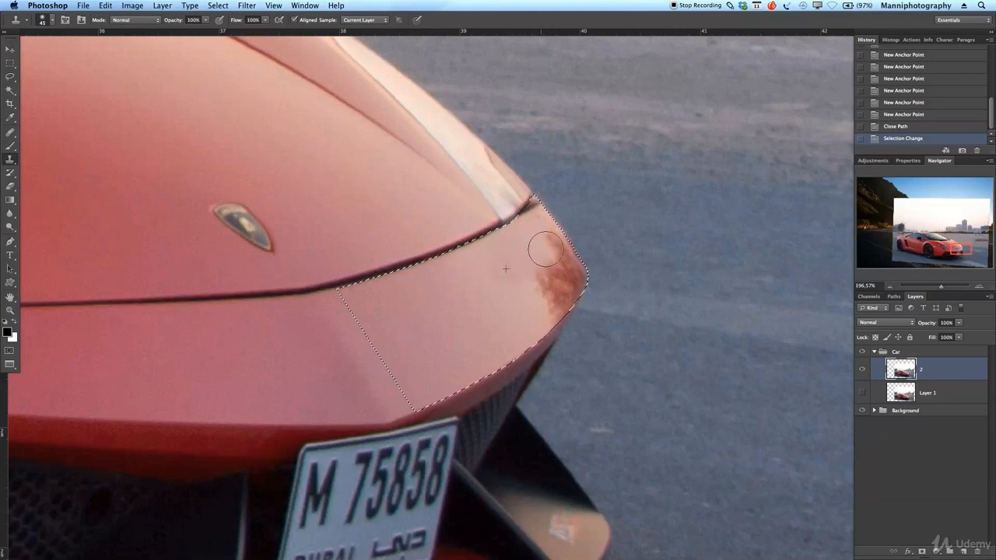
click(549, 314)
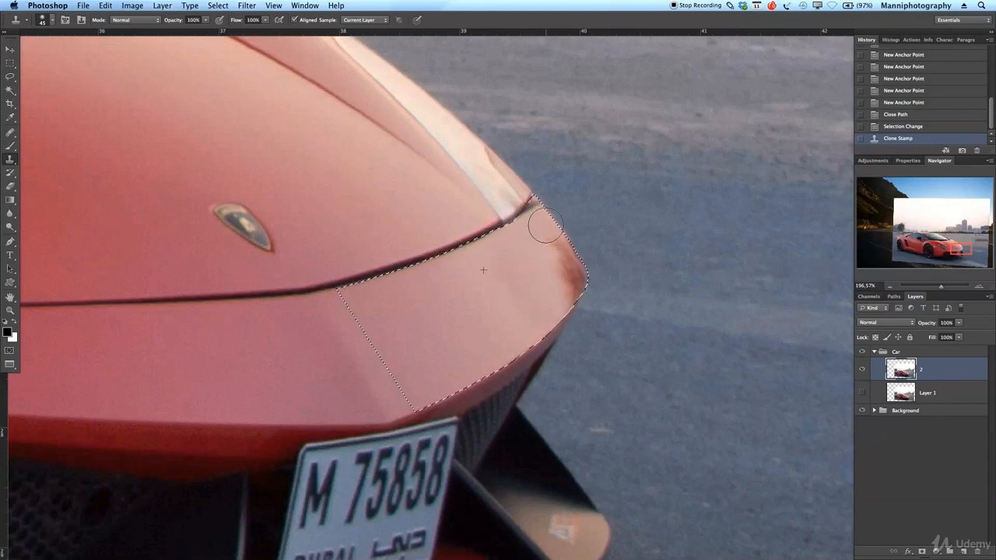
click(564, 290)
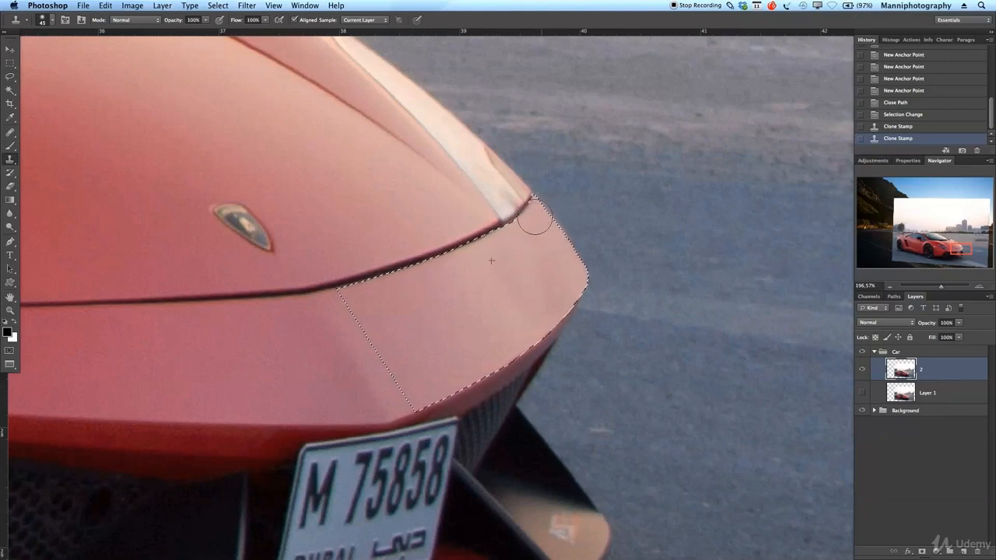
click(546, 238)
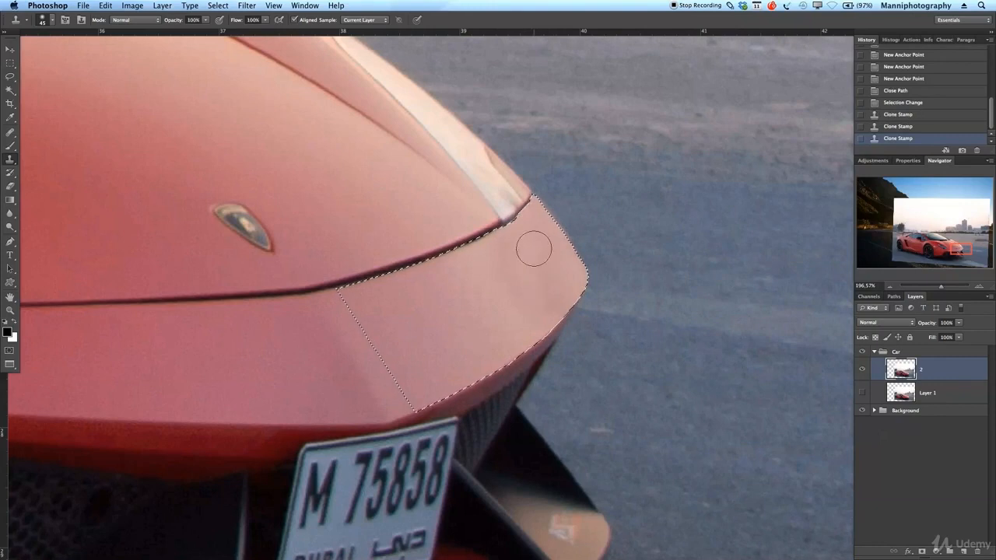
click(541, 283)
click(563, 292)
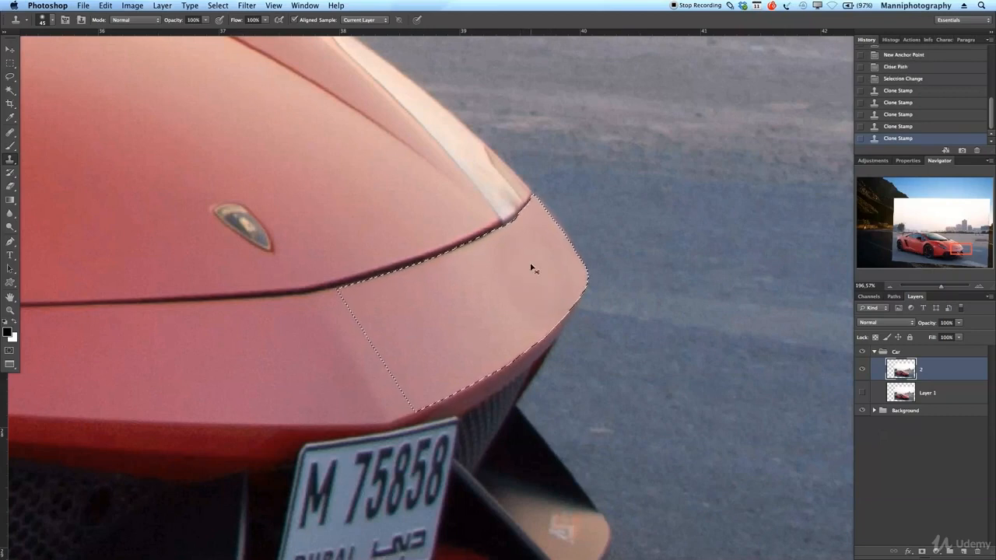
click(511, 277)
click(544, 303)
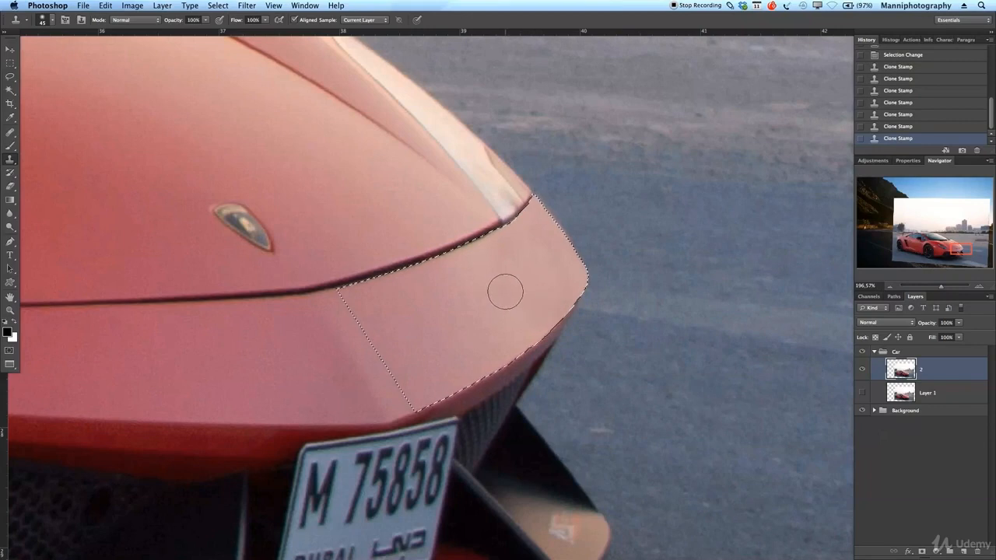
Blend the cloned areas on the bumper corner with the Healing Brush and drop the selection
key(j)
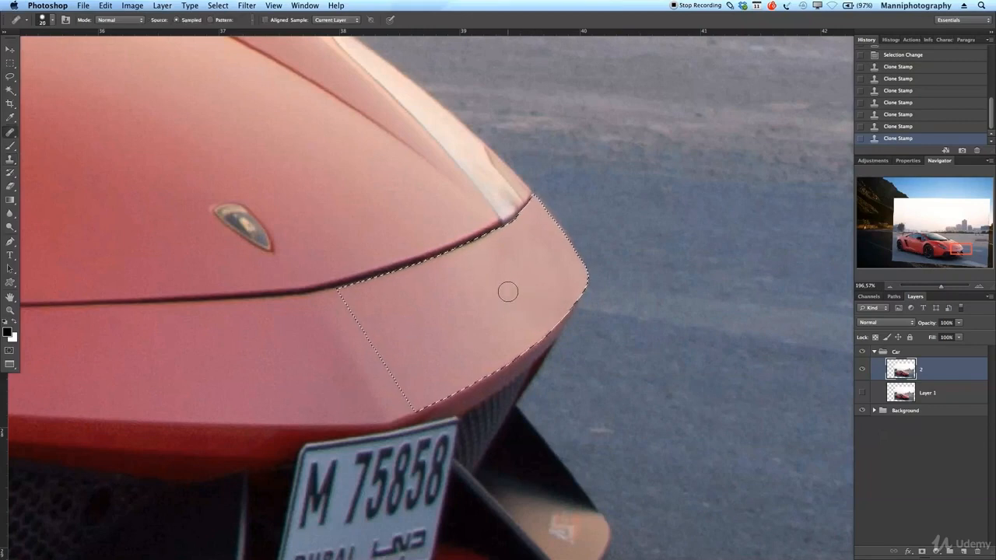
alt+click(453, 277)
mouse_move(494, 273)
mouse_down()
mouse_move(477, 292)
mouse_move(506, 267)
mouse_move(517, 301)
mouse_move(483, 293)
mouse_move(536, 303)
mouse_up()
alt+click(546, 290)
click(529, 316)
click(526, 292)
click(519, 250)
alt+click(515, 255)
click(501, 255)
key(super+d)
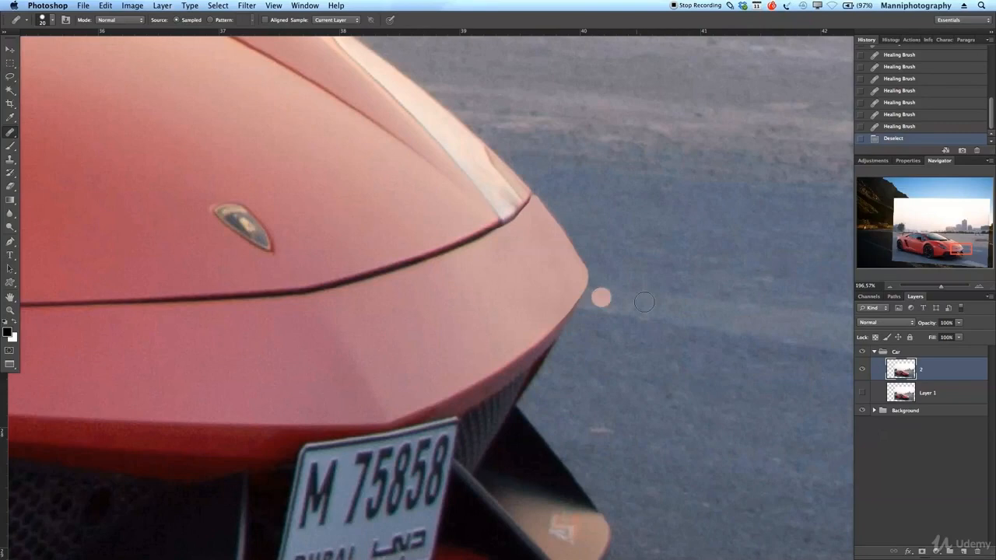
Examine the retouched bumper corner and compare it with the original by showing Layer 1 and toggling layer 2's visibility
key(z)
drag(646, 282, 570, 303)
drag(624, 257, 630, 362)
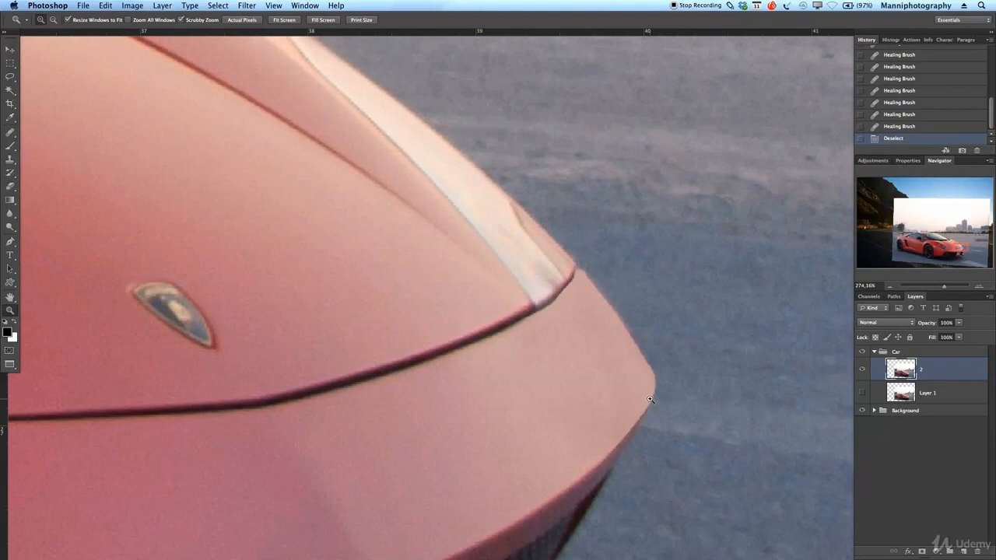
drag(630, 333, 536, 349)
drag(572, 294, 582, 331)
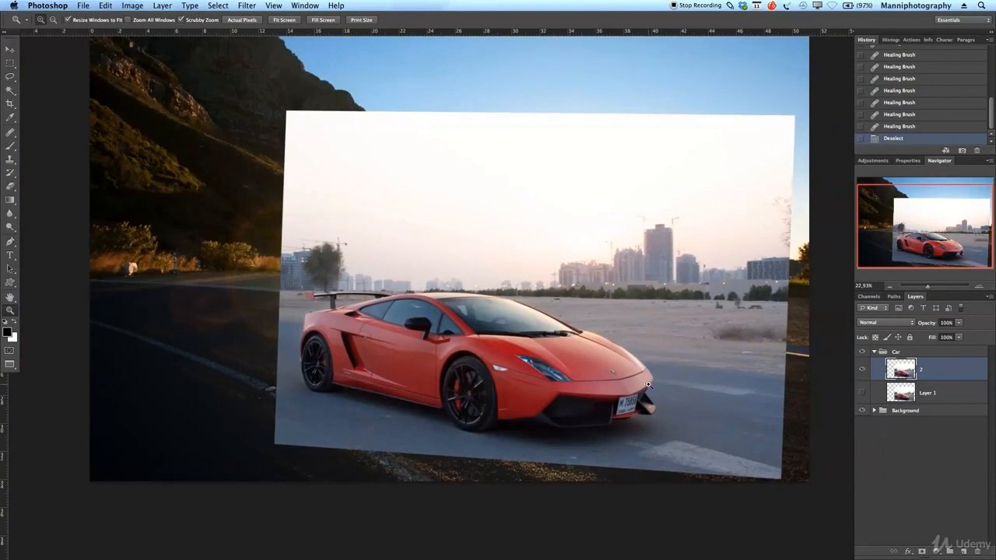
click(862, 373)
click(862, 373)
click(863, 373)
click(863, 373)
Create a new empty layer above layer 2 for retouching the car door
drag(358, 354, 340, 364)
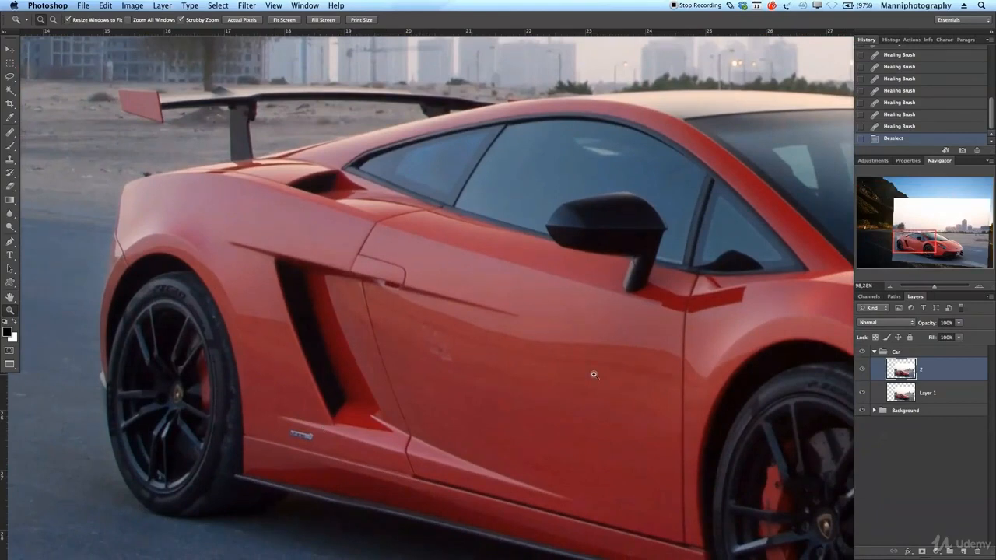
drag(618, 409, 548, 338)
key(super+shift+alt+n)
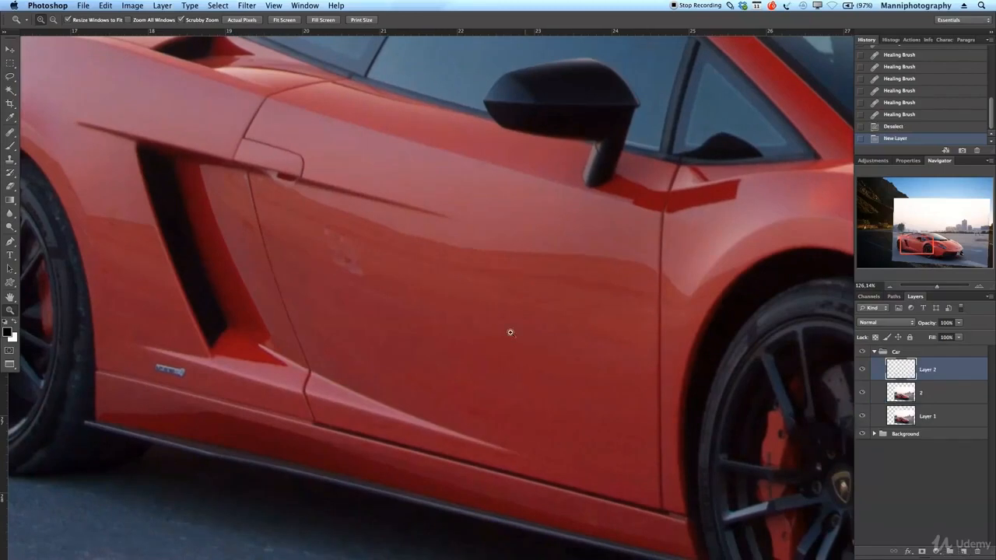
Start a Pen path along the inner edge of the side air intake, curving around its lower corner to the door crease
key(p)
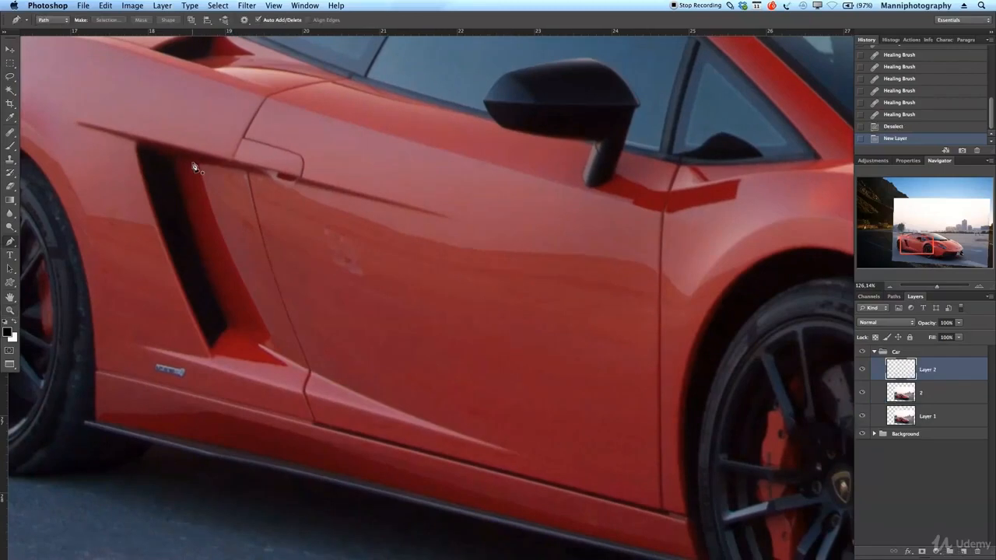
key(z)
drag(213, 208, 242, 221)
drag(242, 222, 215, 185)
drag(404, 243, 368, 242)
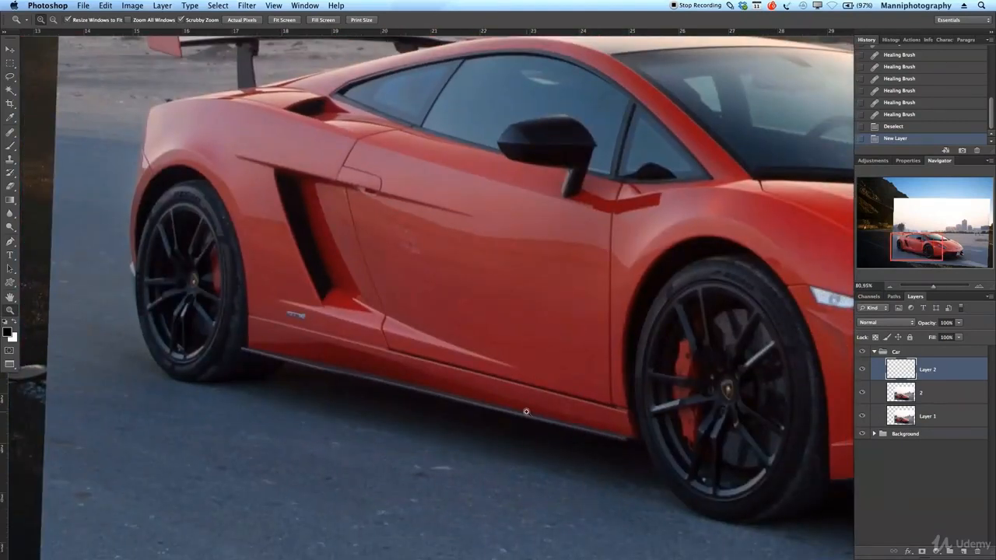
drag(341, 239, 363, 333)
key(p)
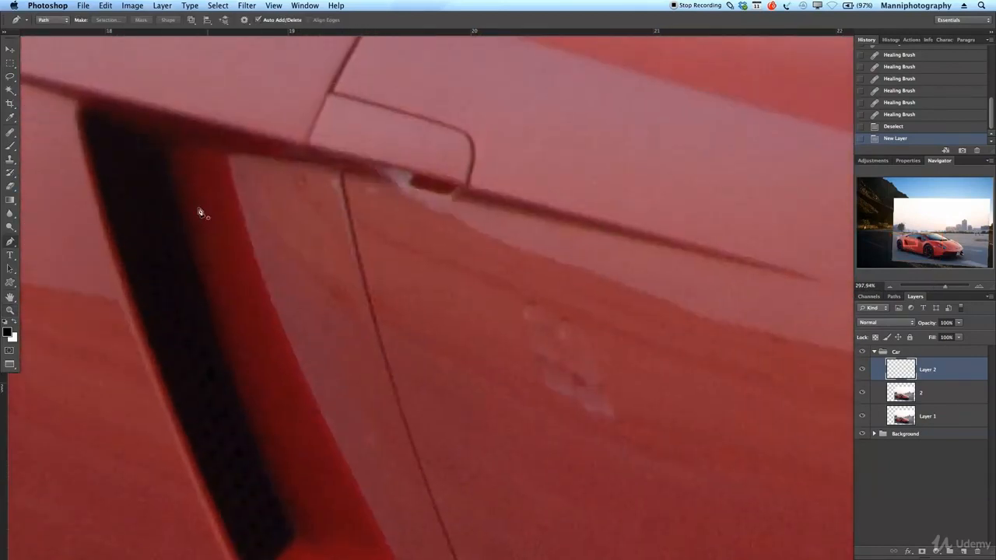
click(165, 142)
drag(194, 268, 202, 291)
scroll(233, 327, down, 5)
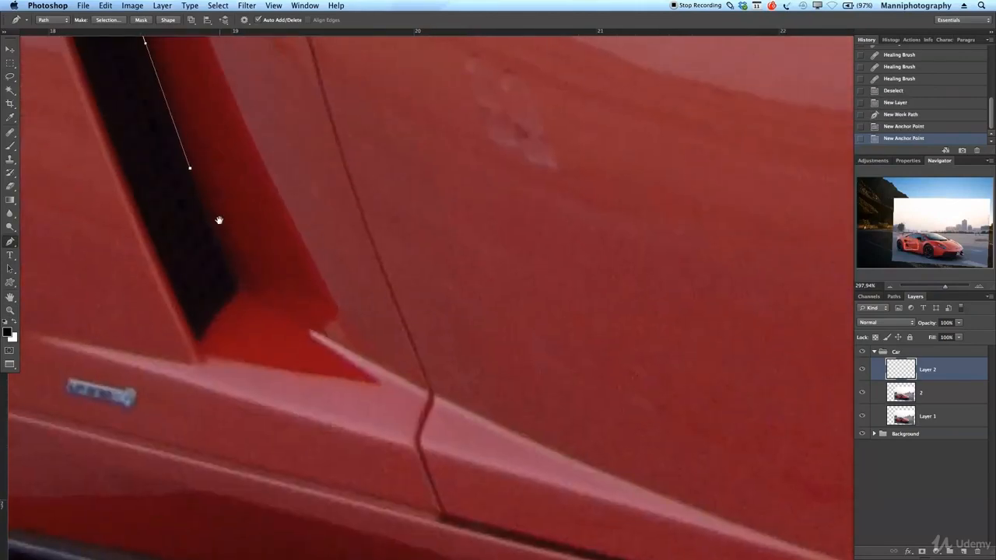
click(240, 288)
drag(279, 316, 308, 330)
click(390, 372)
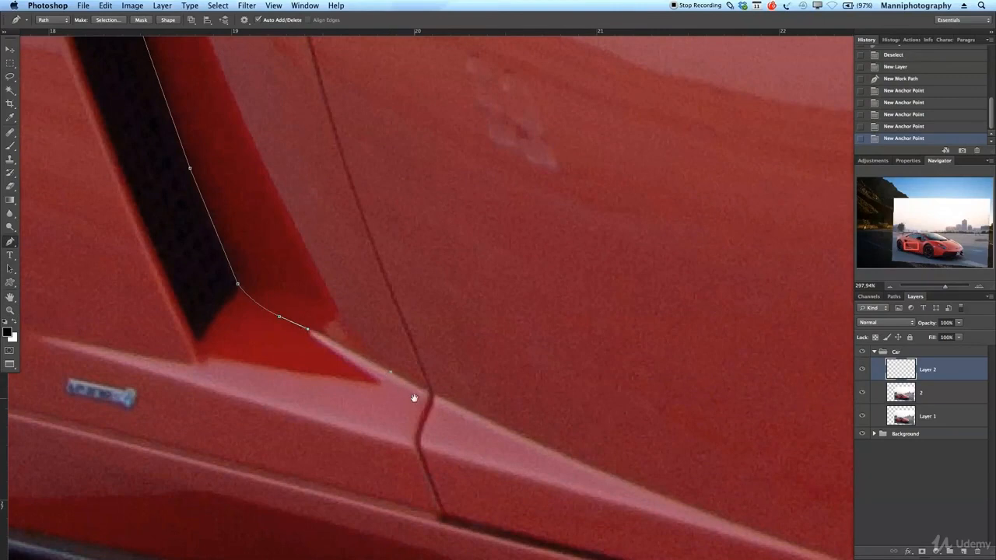
Continue the path along the highlighted crease at the bottom of the door towards the front wheel
scroll(405, 358, down, 5)
scroll(405, 358, right, 5)
drag(437, 321, 459, 329)
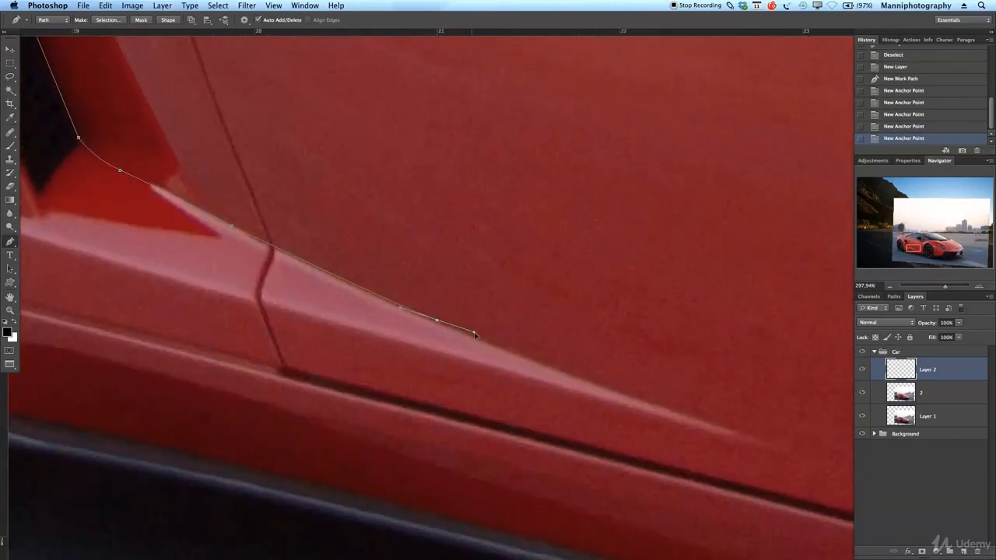
click(480, 337)
drag(739, 407, 578, 277)
drag(626, 314, 782, 360)
drag(752, 407, 151, 209)
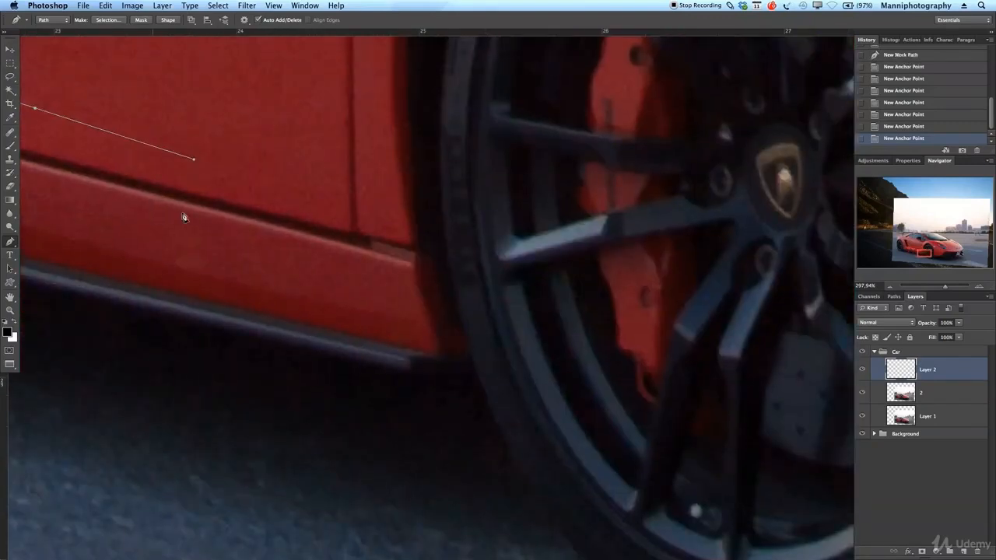
Carry the path up the door's front seam and back along the upper reflection edge, closing it at the air intake's top
drag(352, 207, 383, 395)
drag(368, 277, 368, 232)
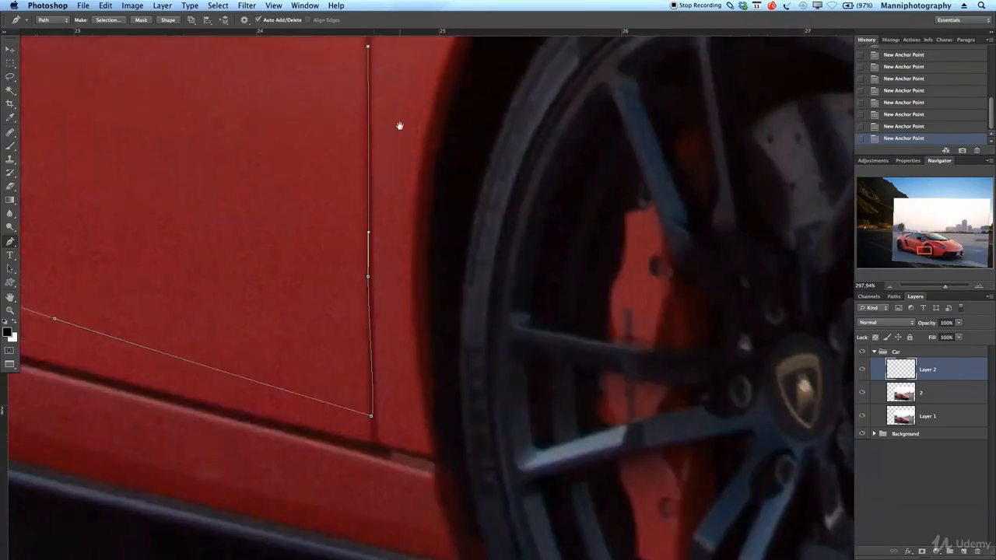
drag(400, 127, 424, 348)
click(391, 336)
key(super+space)
drag(405, 326, 105, 251)
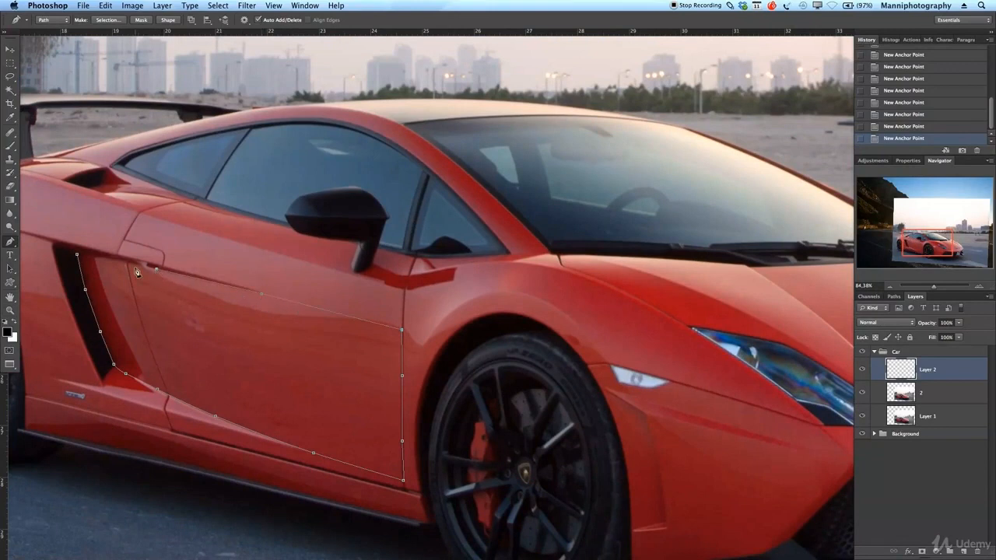
click(78, 255)
drag(243, 328, 431, 229)
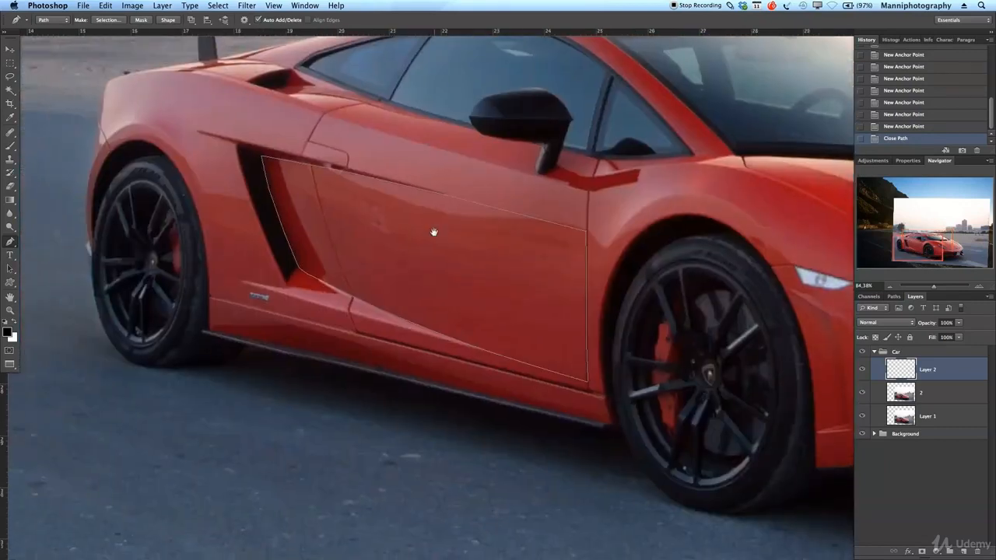
Convert the closed Pen path around the lower door panel into a selection
right_click(518, 253)
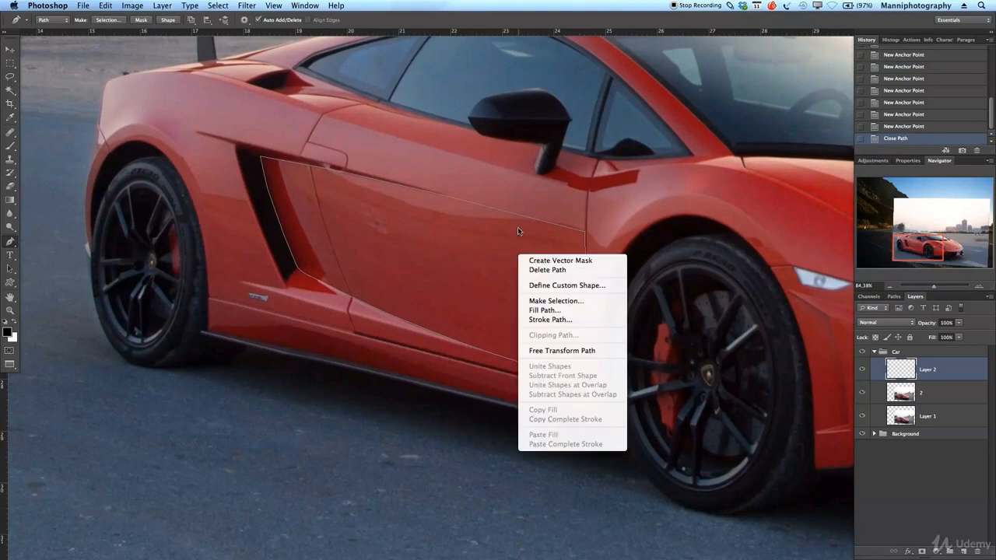
click(552, 301)
click(431, 264)
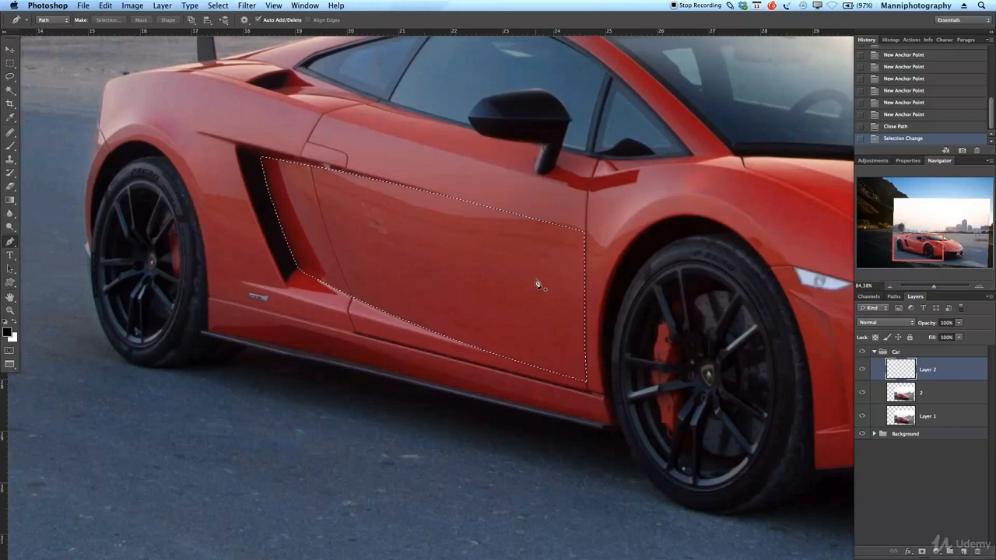
Begin a Fill of the door selection on the empty Layer 2, using a custom colour as its contents
scroll(491, 312, right, 3)
scroll(491, 312, up, 2)
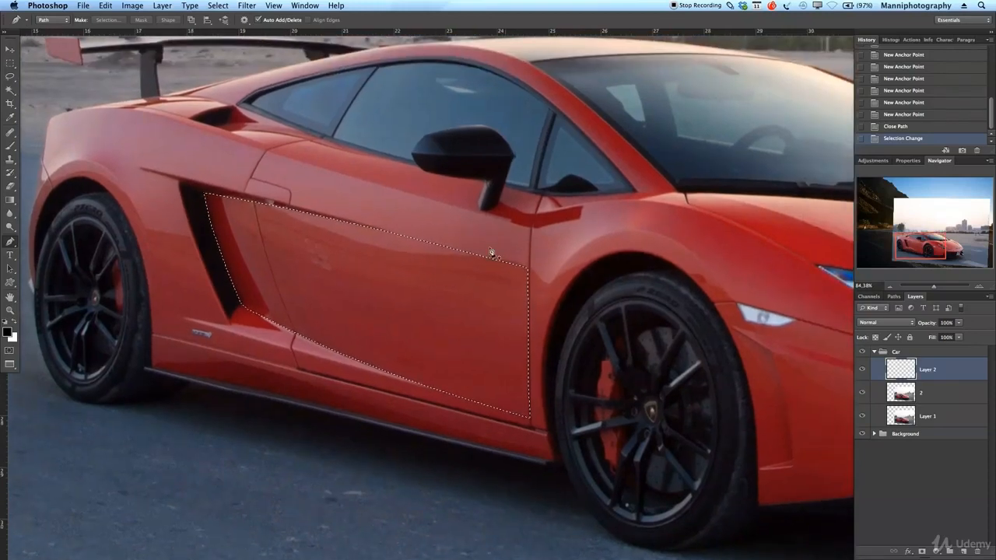
click(8, 62)
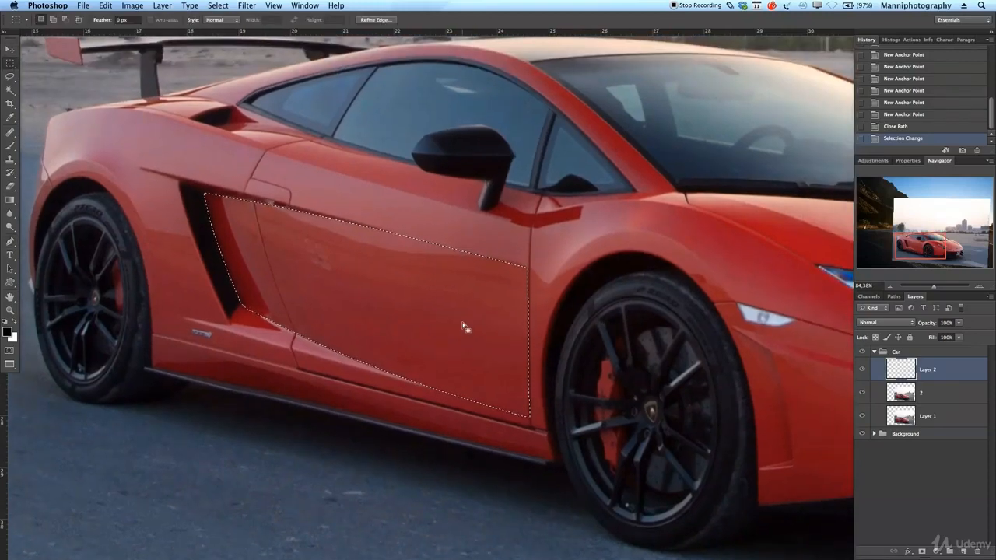
right_click(492, 363)
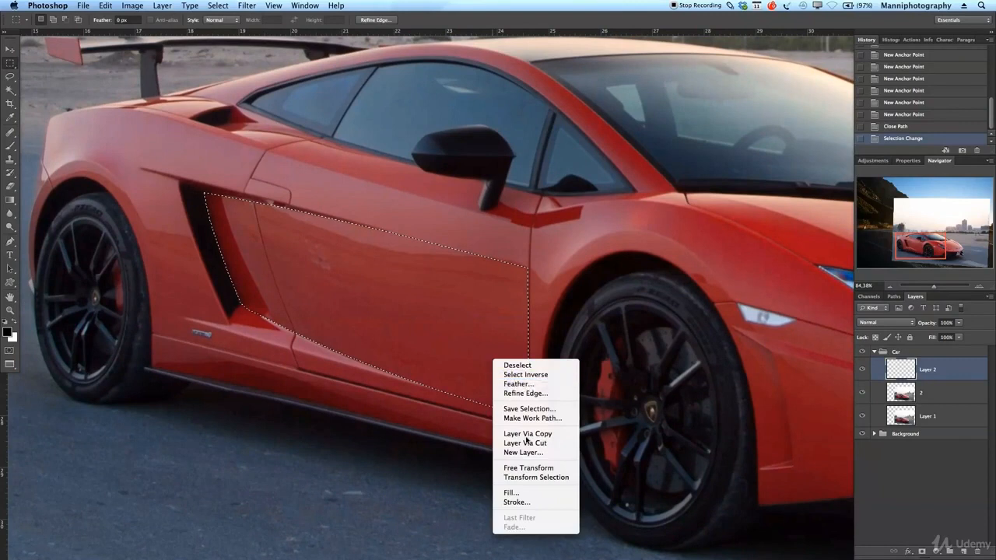
click(511, 493)
drag(538, 210, 305, 366)
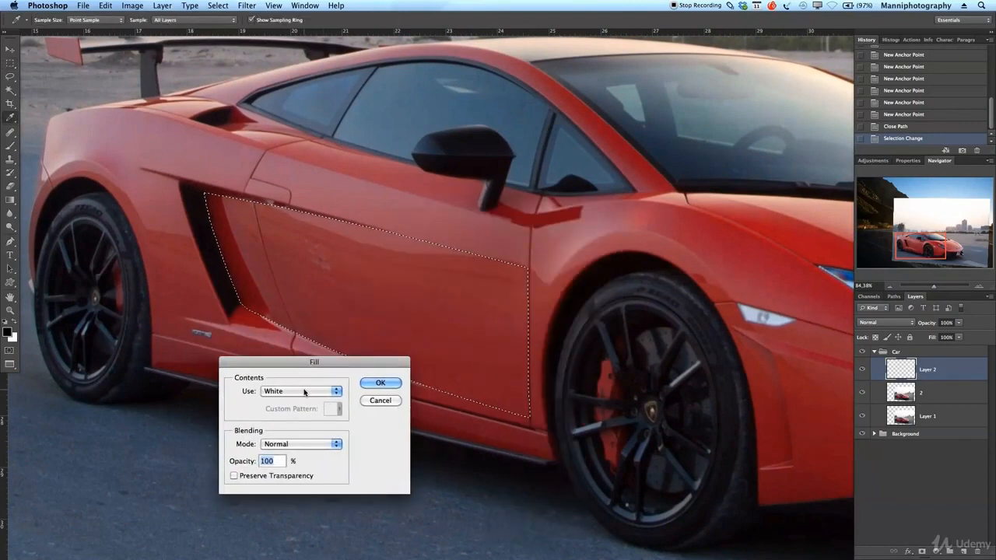
click(304, 391)
click(289, 325)
Sample dark red 78323b from the door's upper front corner as the fill colour, apply the fill and deselect
drag(498, 347, 639, 188)
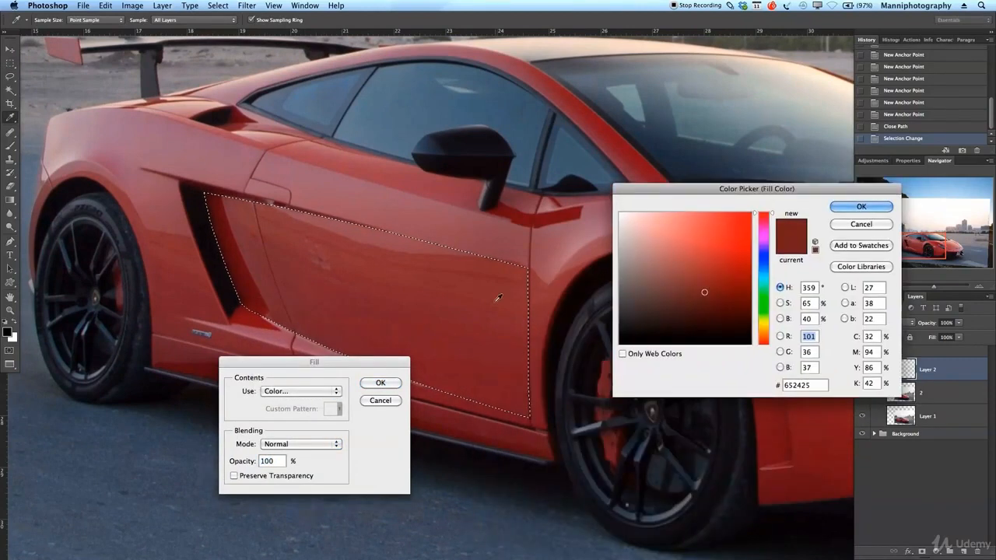
click(526, 270)
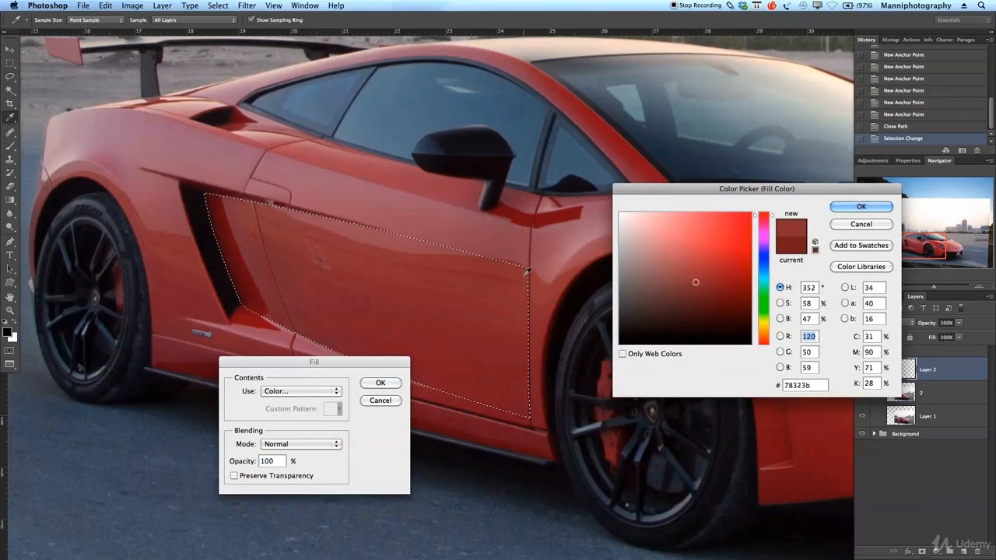
click(852, 207)
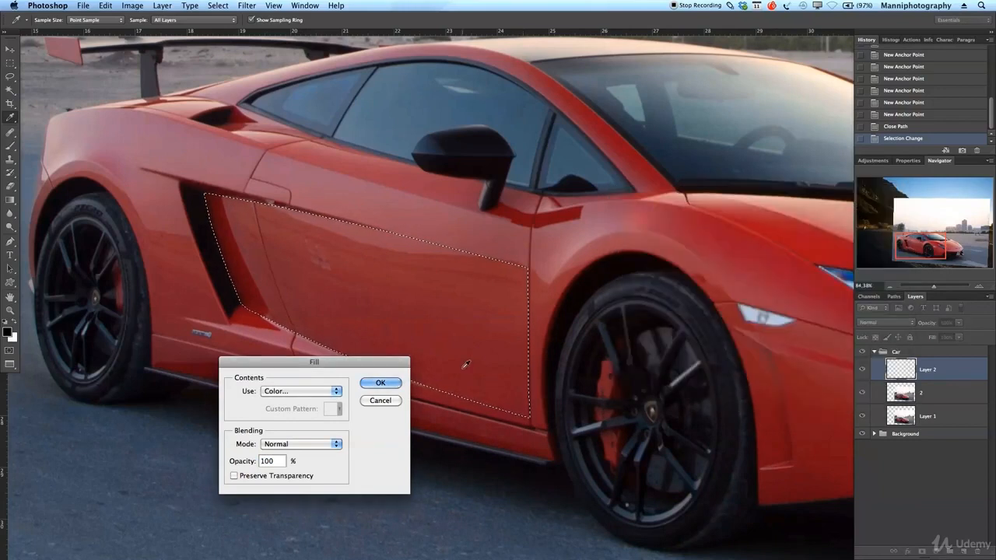
click(380, 383)
key(super+d)
Add subtle uniform noise to the flat red door fill on Layer 2 to match the grain of the surrounding paint
key(z)
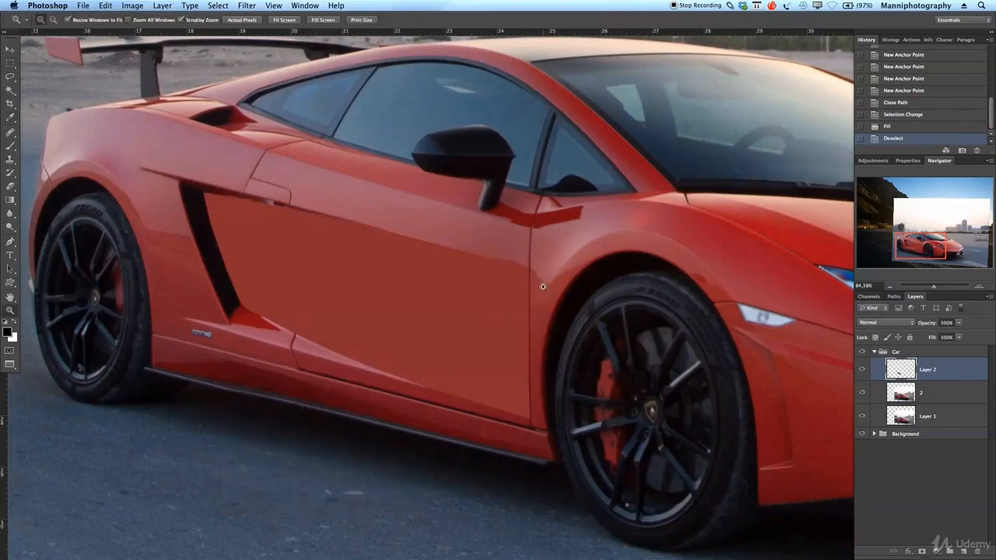
alt+click(543, 285)
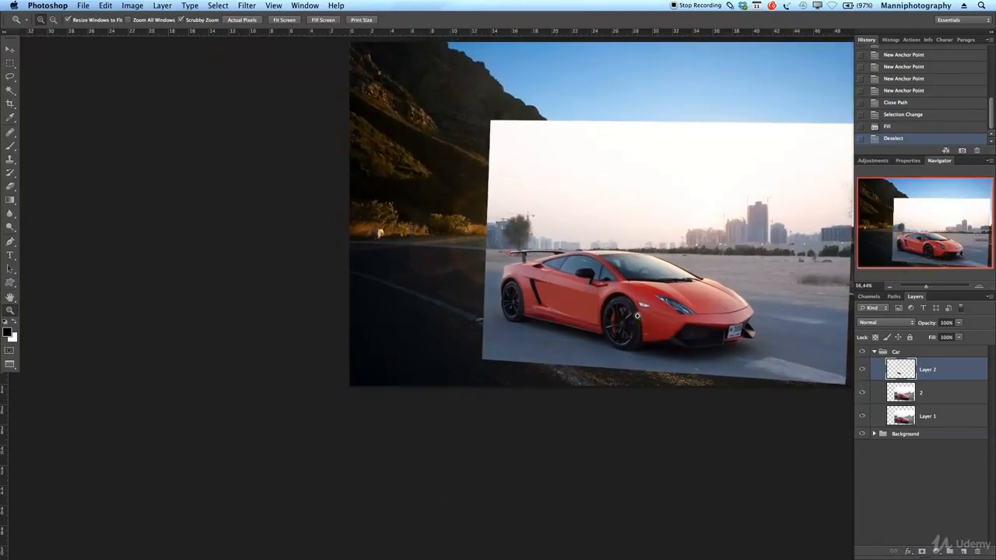
drag(567, 282, 420, 242)
drag(478, 324, 522, 321)
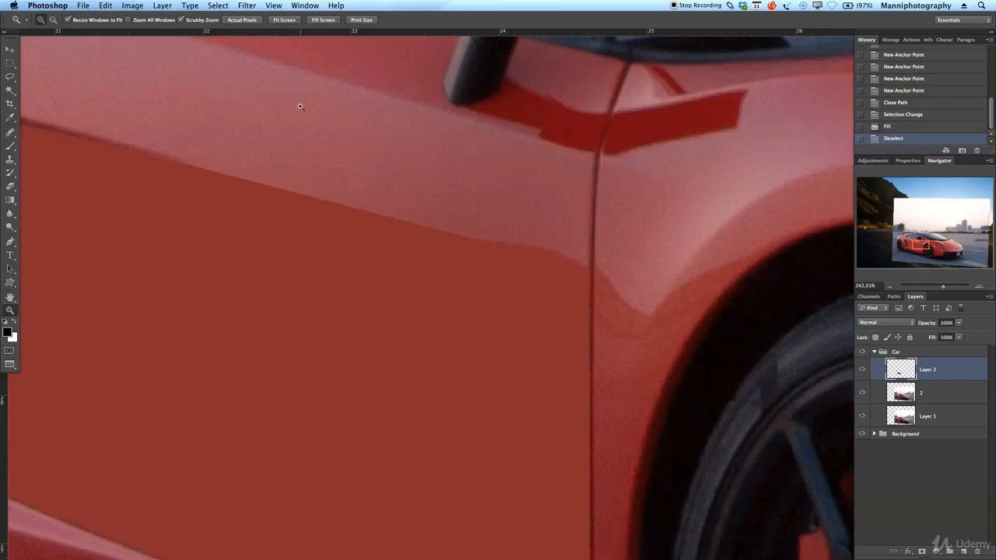
click(241, 5)
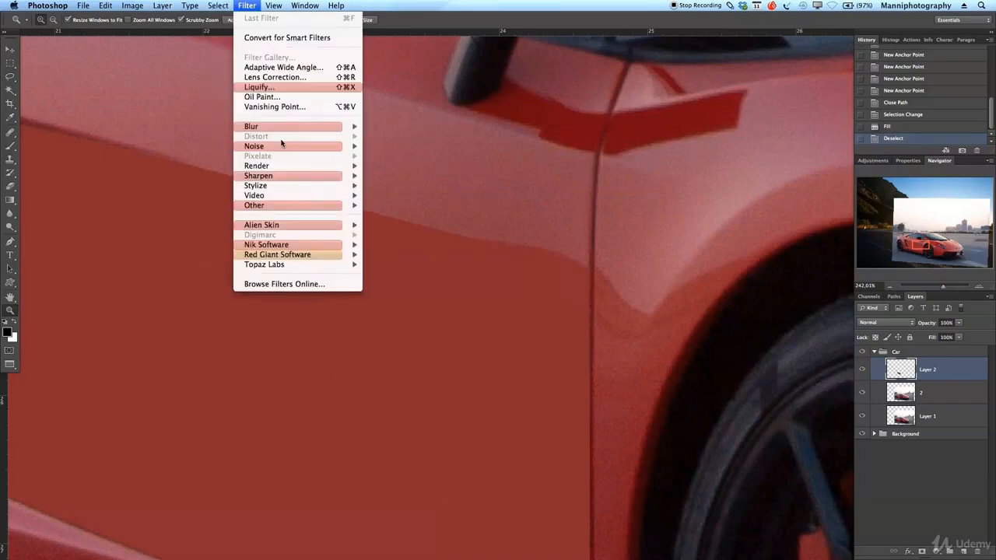
mouse_move(284, 146)
click(409, 148)
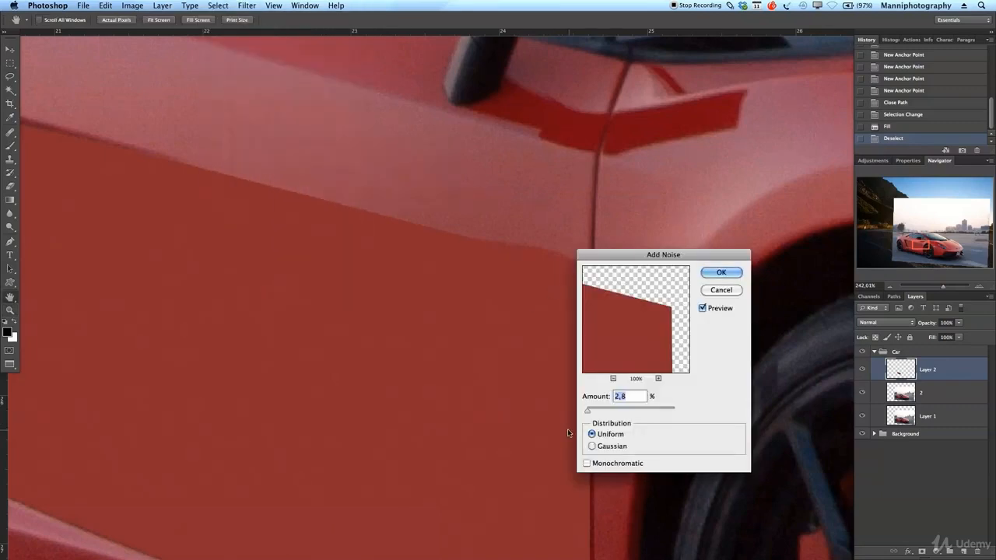
drag(638, 255, 721, 108)
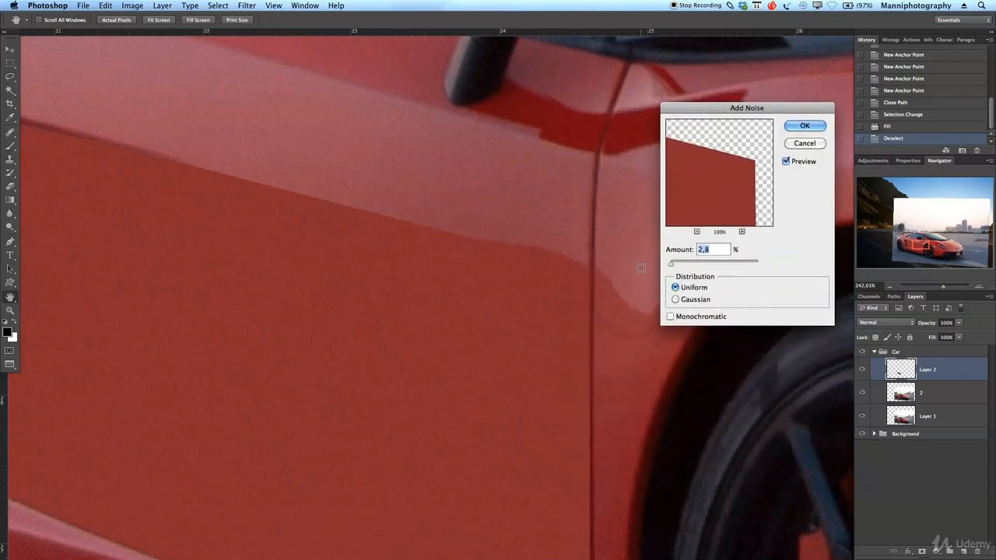
drag(679, 265, 663, 267)
click(666, 249)
click(673, 248)
click(804, 126)
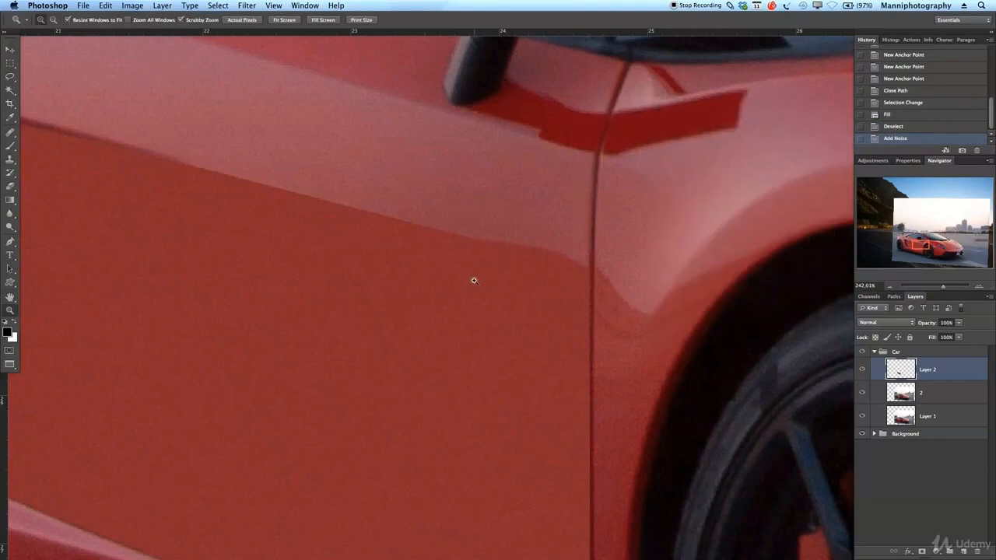
Apply a black-to-white linear Gradient Overlay to the door fill layer in Soft Light mode at about 40% opacity
drag(488, 294, 450, 313)
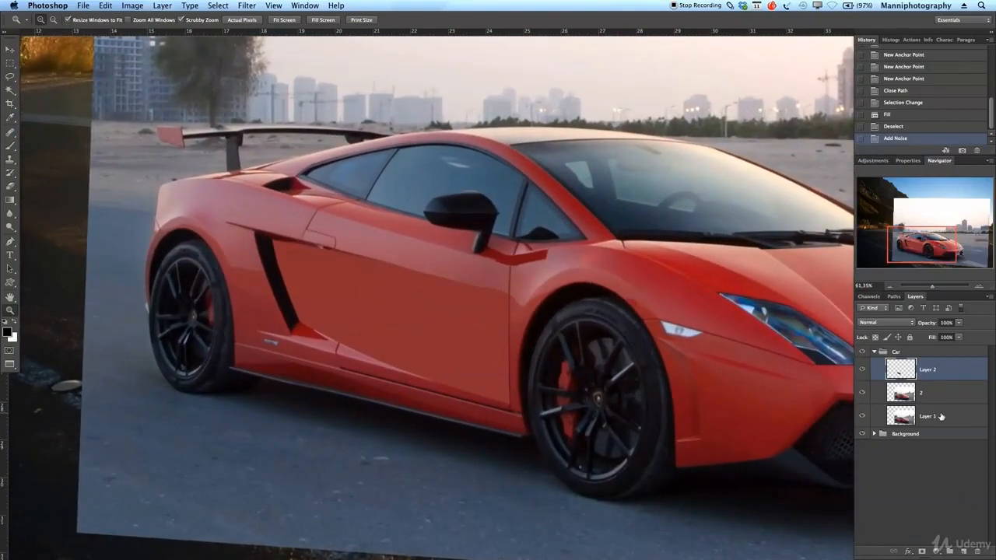
double_click(956, 375)
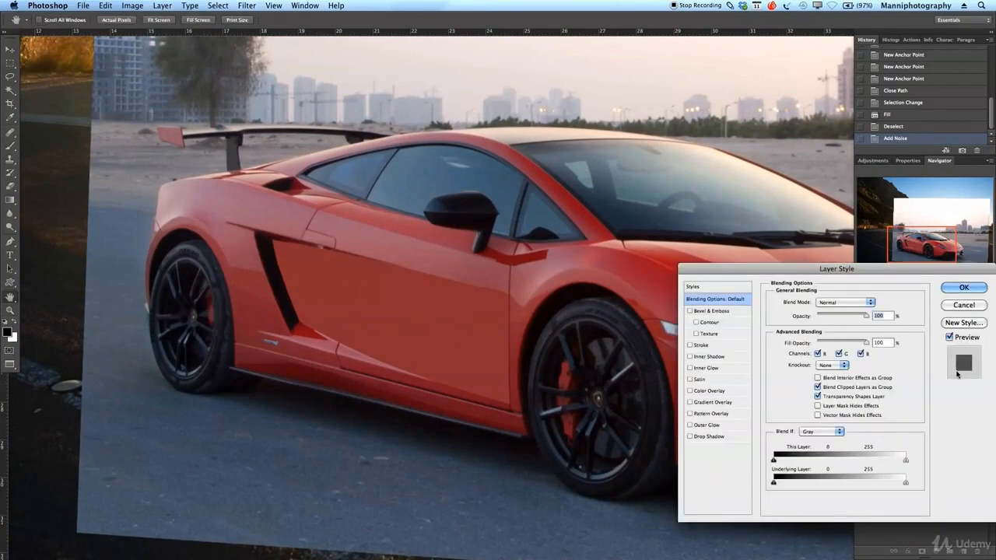
click(717, 404)
drag(759, 274, 632, 45)
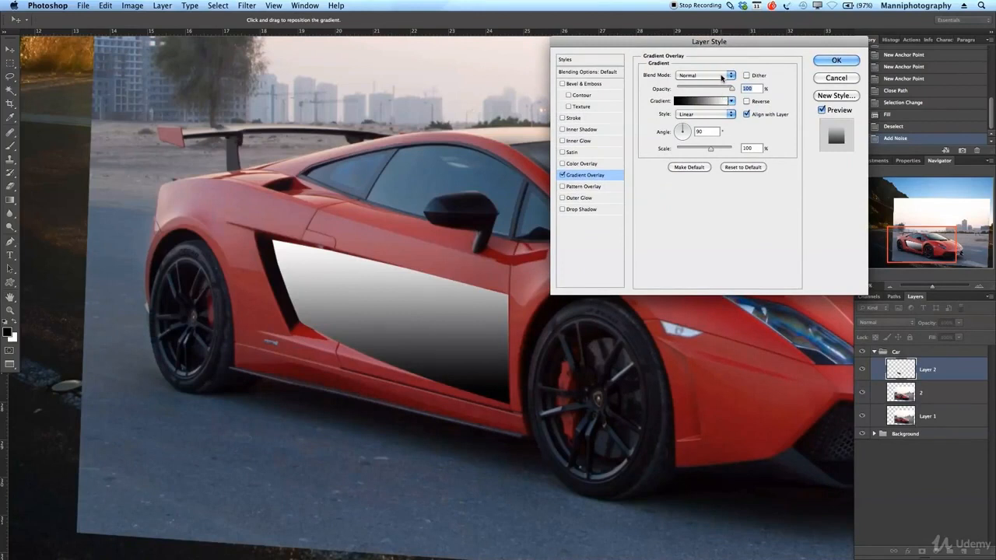
click(721, 77)
click(720, 182)
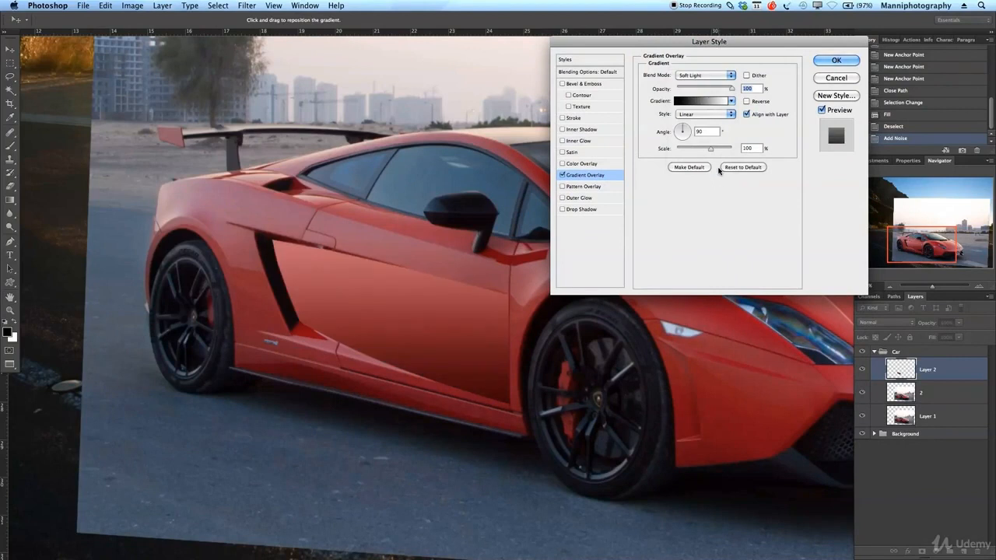
text(30)
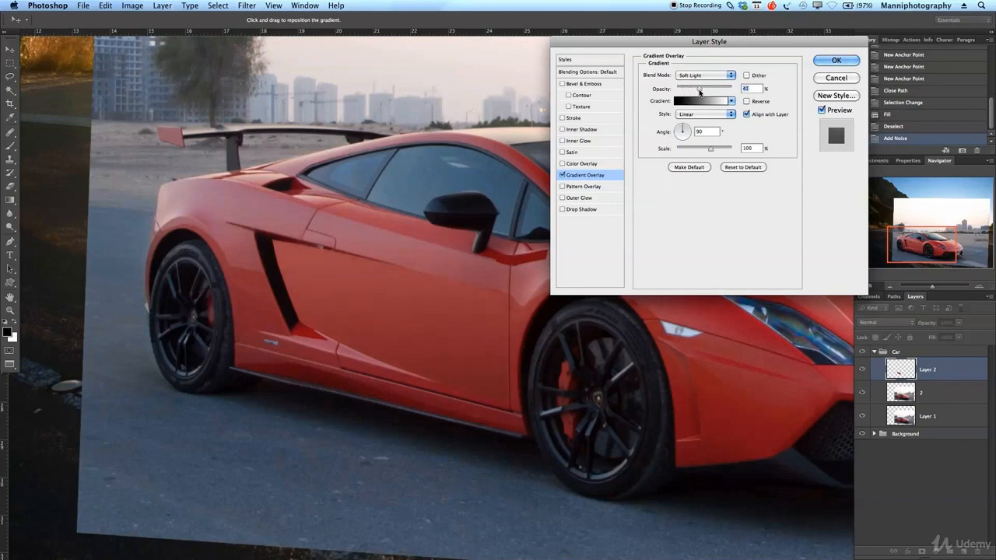
click(849, 62)
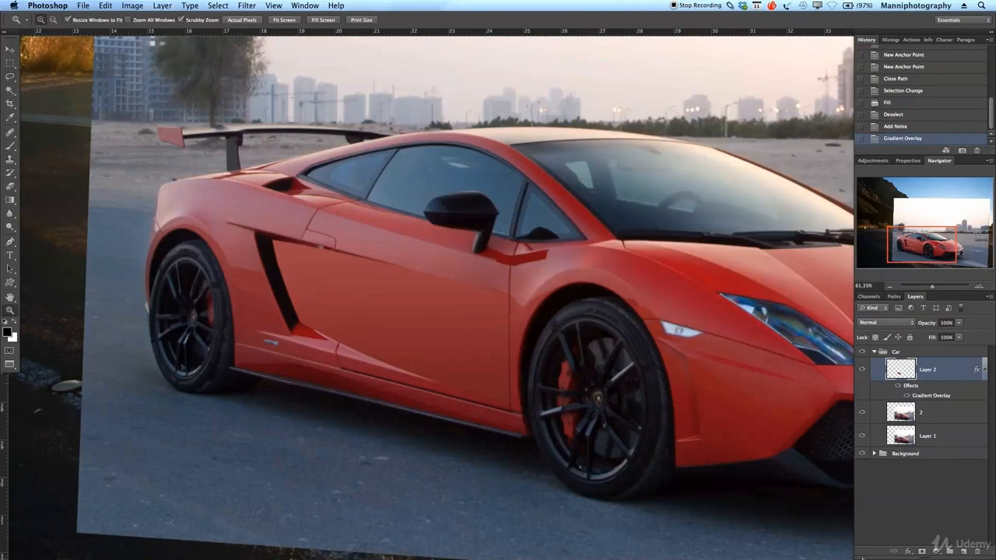
Add a layer mask to the door fill layer and set the Brush tool's opacity to 40%
click(922, 551)
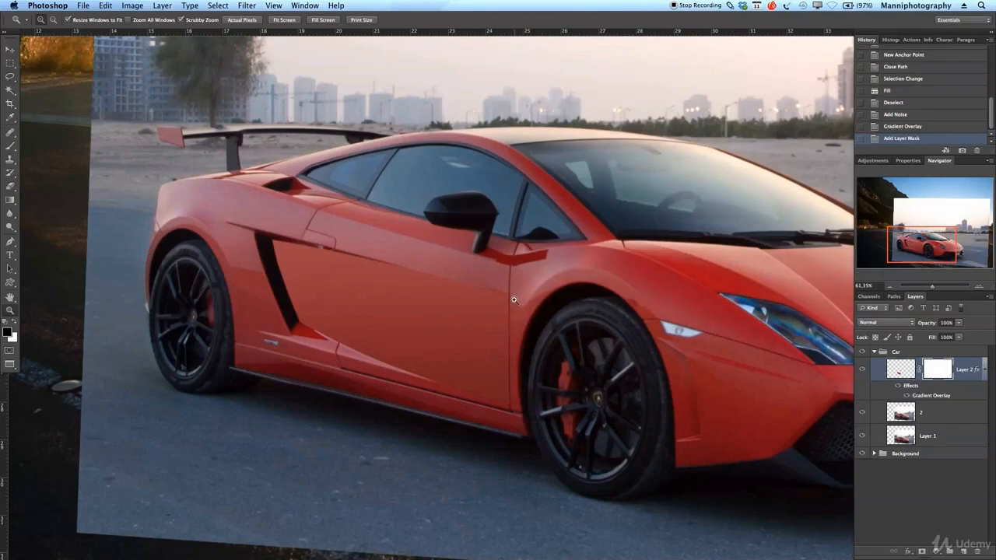
key(b)
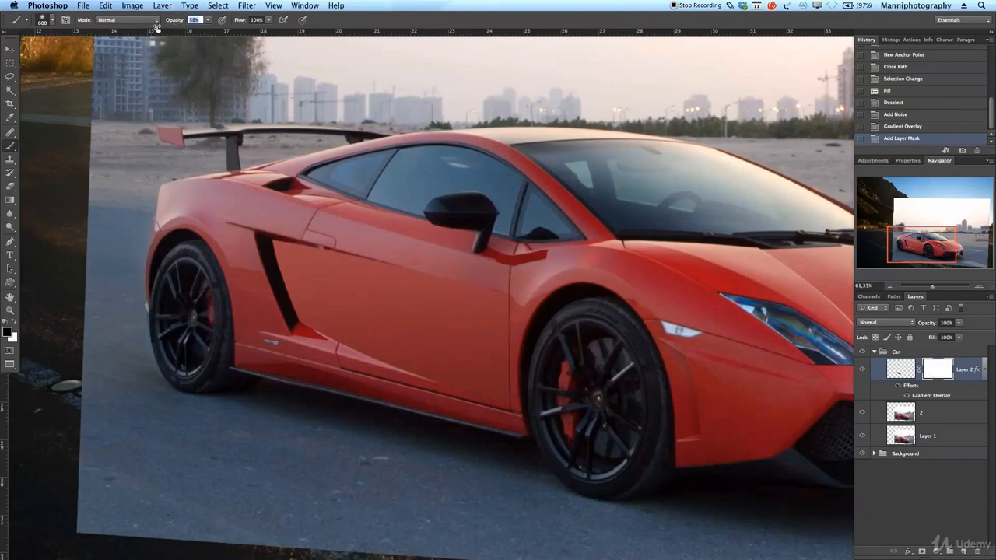
drag(147, 28, 147, 28)
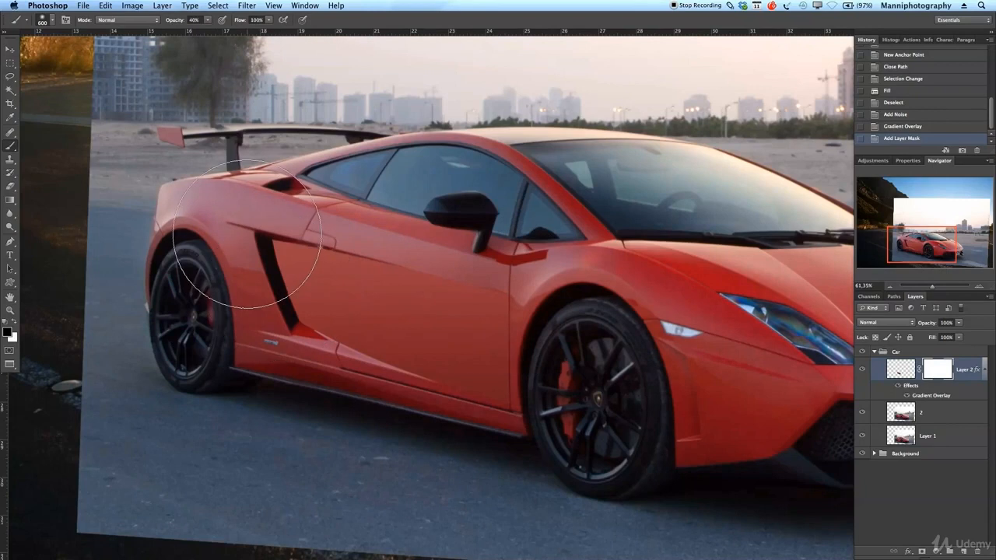
mouse_move(250, 385)
mouse_down()
mouse_move(323, 388)
mouse_move(282, 199)
mouse_up()
mouse_move(283, 340)
mouse_down()
mouse_move(259, 366)
mouse_move(270, 381)
mouse_move(249, 399)
mouse_move(274, 455)
mouse_up()
mouse_move(282, 493)
mouse_down()
mouse_move(258, 279)
mouse_move(268, 498)
mouse_move(260, 58)
mouse_move(124, 154)
mouse_up()
drag(56, 212, 57, 209)
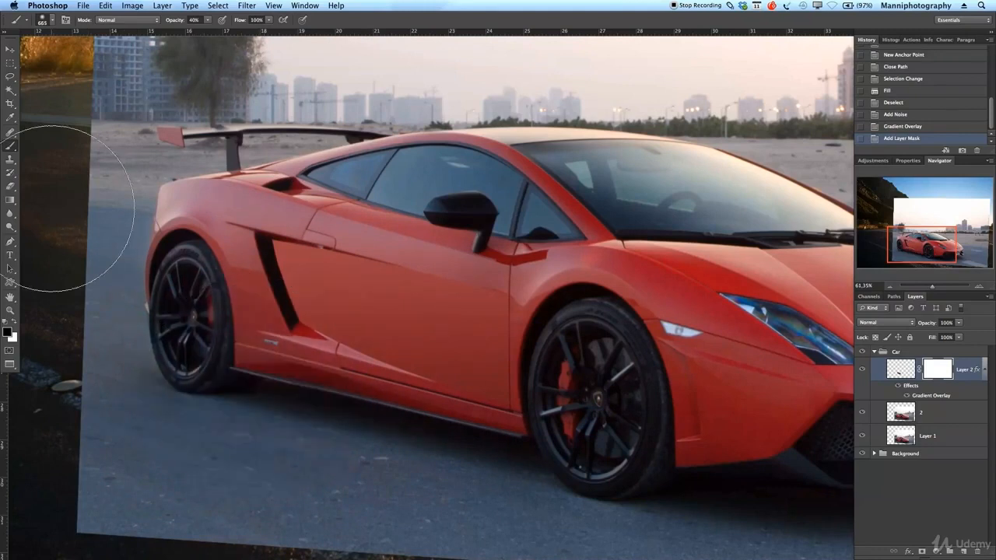
Paint black on the mask with a 500 px brush to fade the fill beside the air intake and along the door's lower edge
key(bracketleft)
key(bracketleft)
drag(219, 362, 203, 416)
drag(195, 249, 230, 360)
drag(231, 430, 225, 418)
drag(184, 225, 216, 420)
drag(183, 242, 227, 405)
mouse_move(196, 214)
mouse_down()
mouse_move(228, 389)
mouse_move(230, 367)
mouse_up()
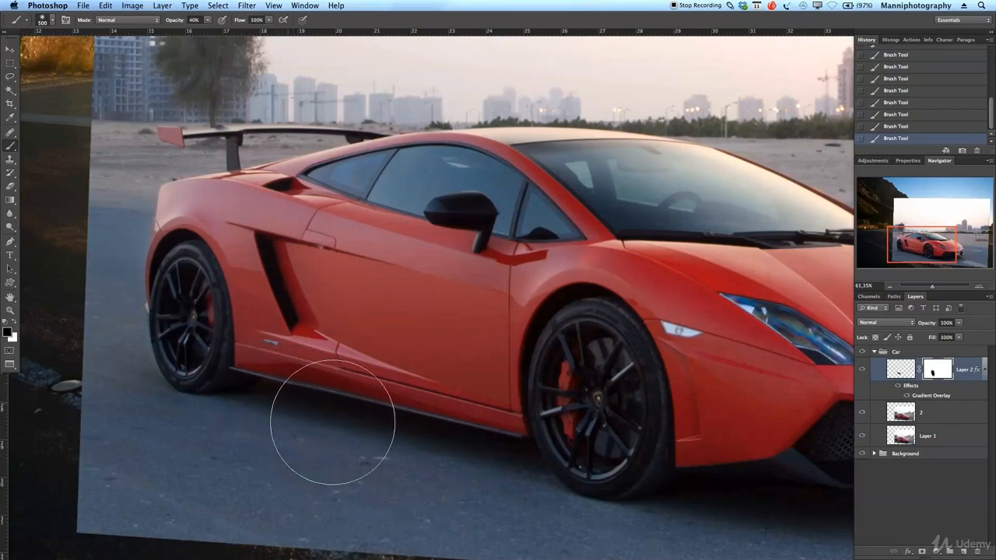
mouse_move(534, 489)
mouse_down()
mouse_move(340, 435)
mouse_move(523, 474)
mouse_up()
Step back through the recent mask brush strokes in the history to compare, and restore the latest state
click(912, 127)
click(922, 115)
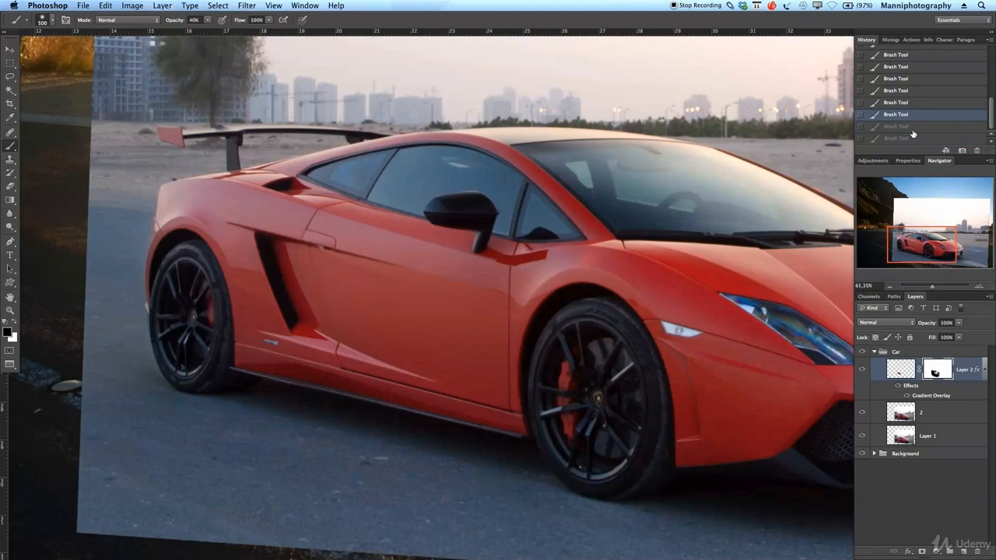
click(924, 104)
click(918, 91)
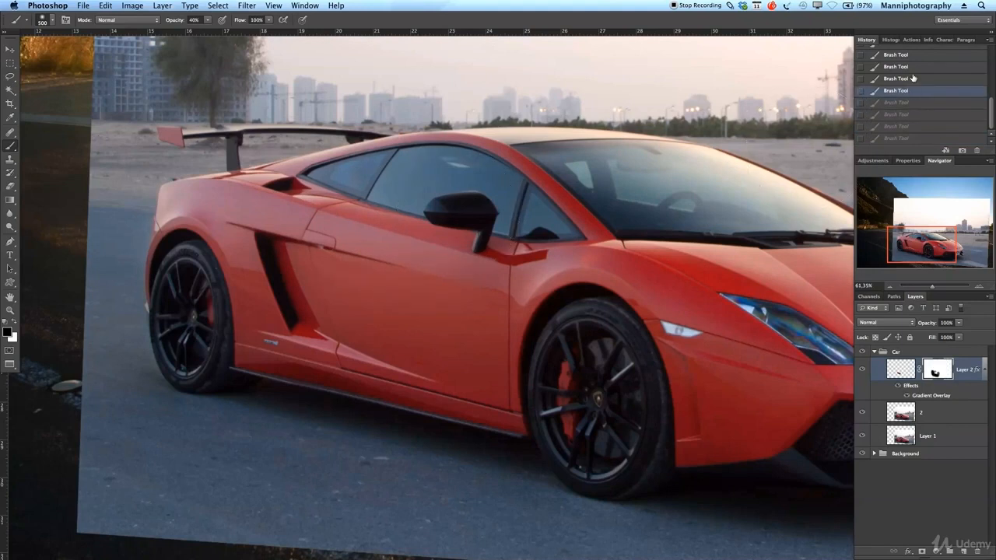
click(914, 79)
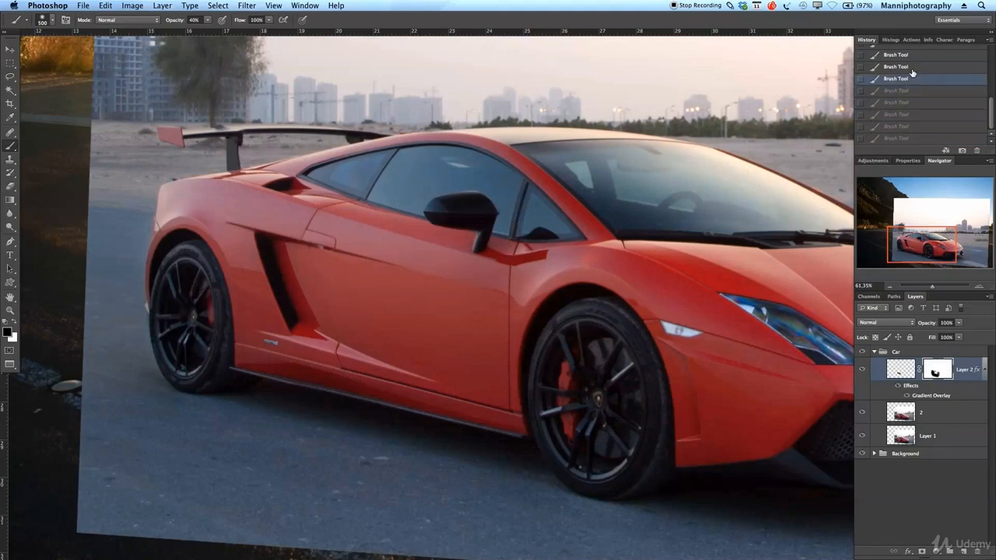
click(913, 68)
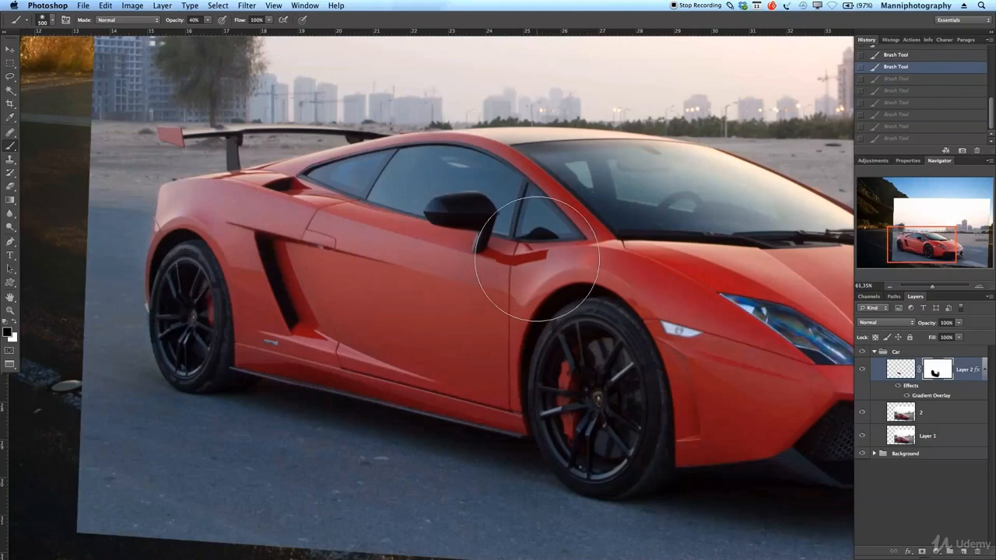
key(super+z)
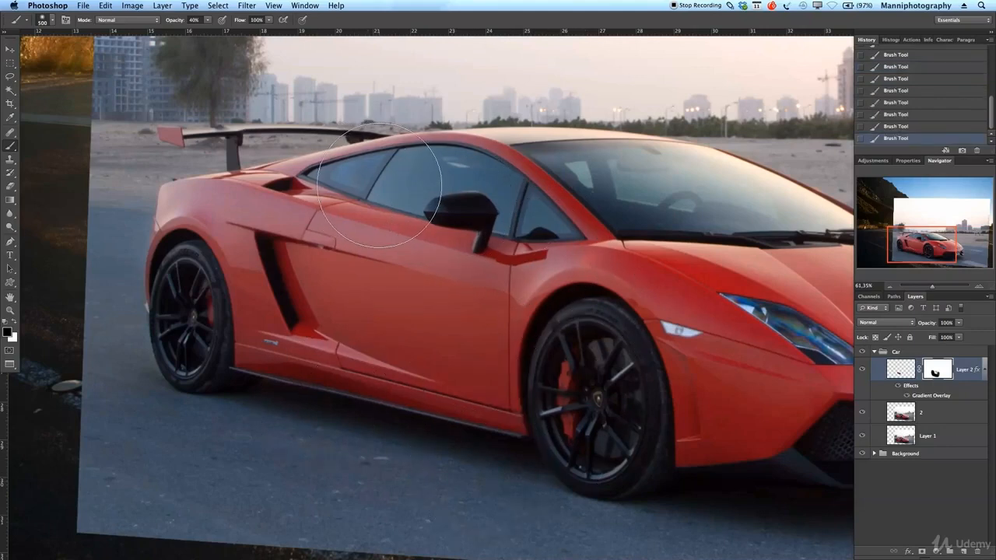
Refine the door fill's mask along the upper door crease and rear gap with a 175 px brush, alternating black and white
key(z)
click(468, 318)
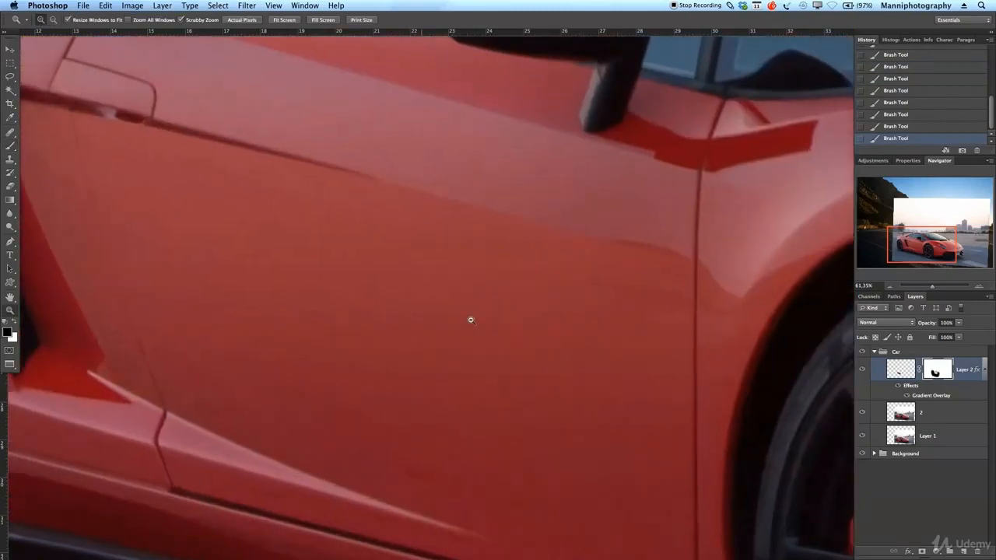
drag(471, 319, 446, 316)
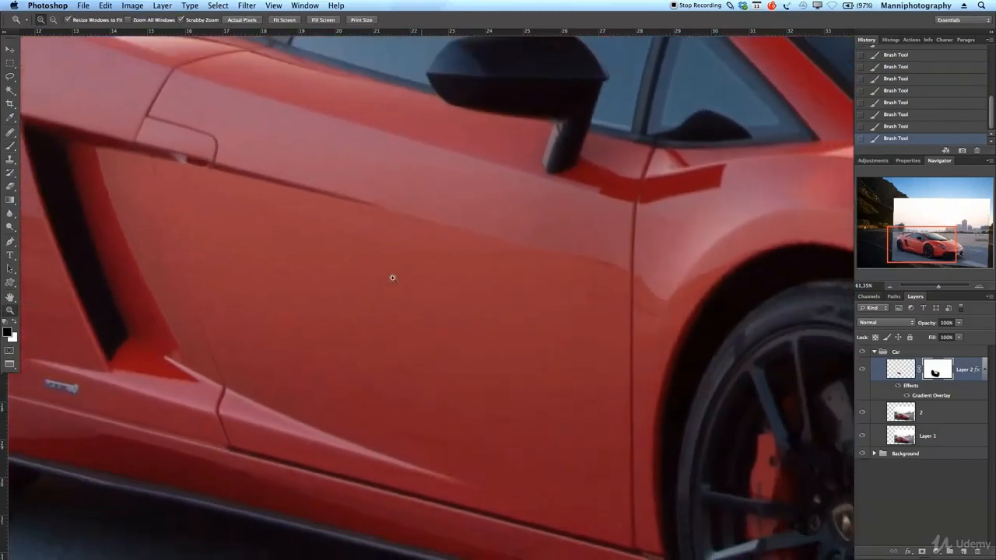
key(b)
key(bracketleft)
key(bracketleft)
key(bracketleft)
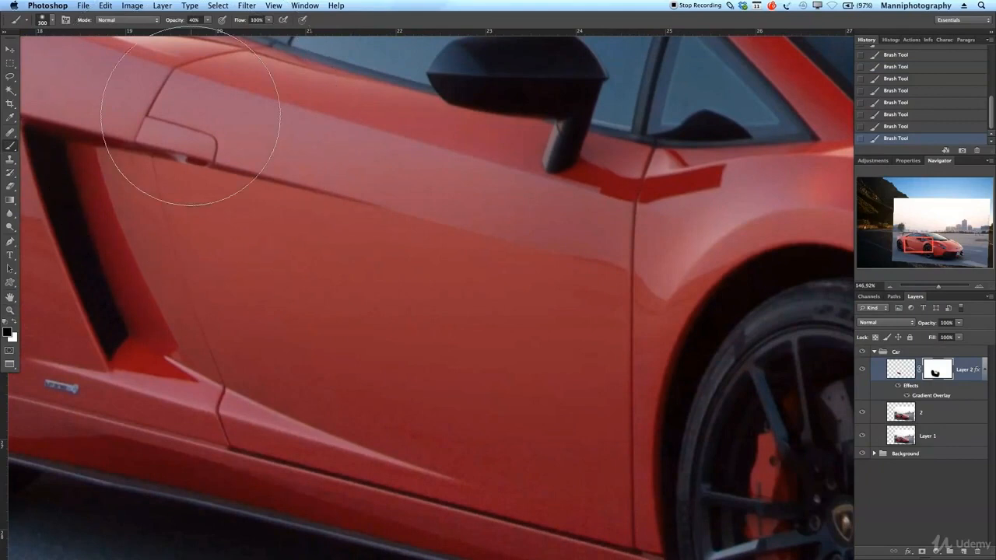
key(bracketright)
key(bracketright)
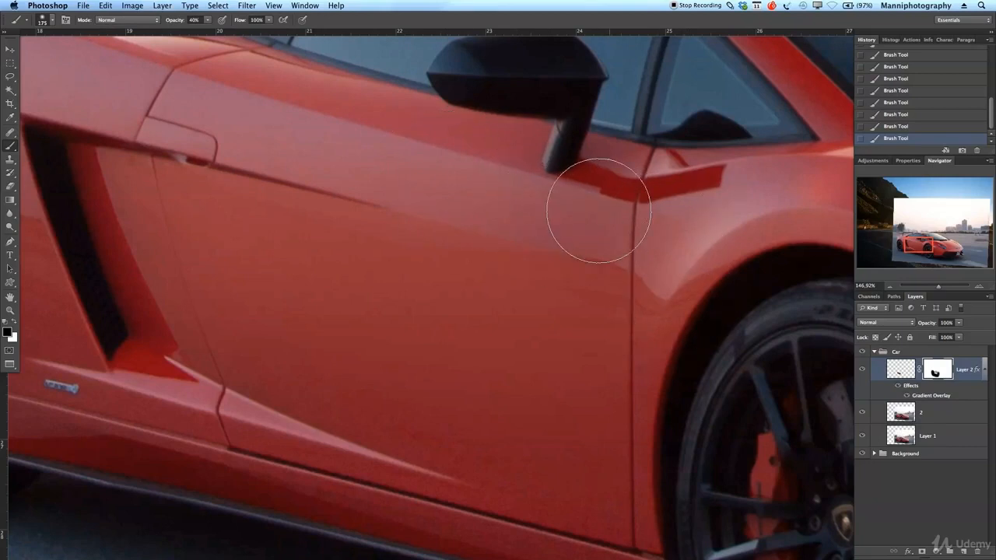
key(x)
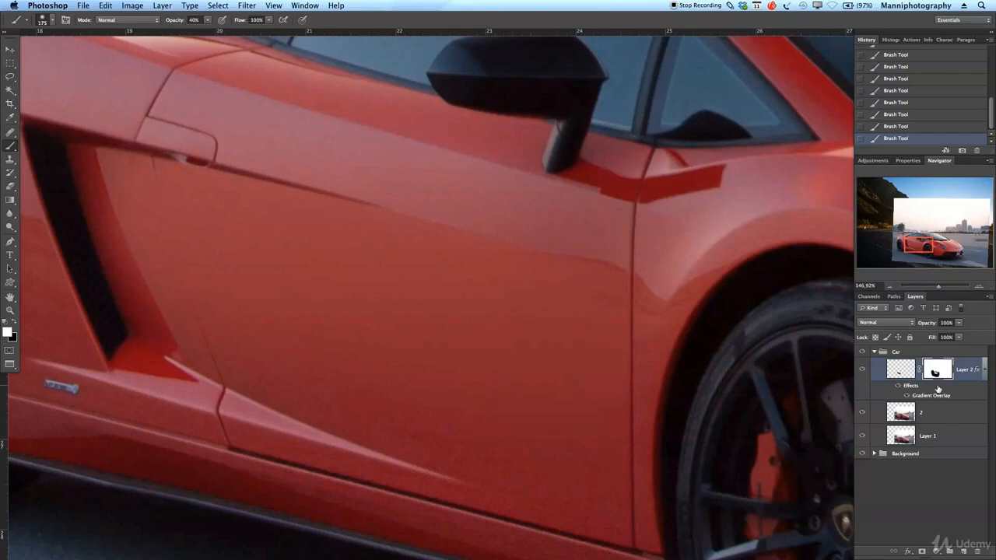
Hide the door fill layer and trace a Pen path down the door's rear gap line to the sill highlight
click(861, 369)
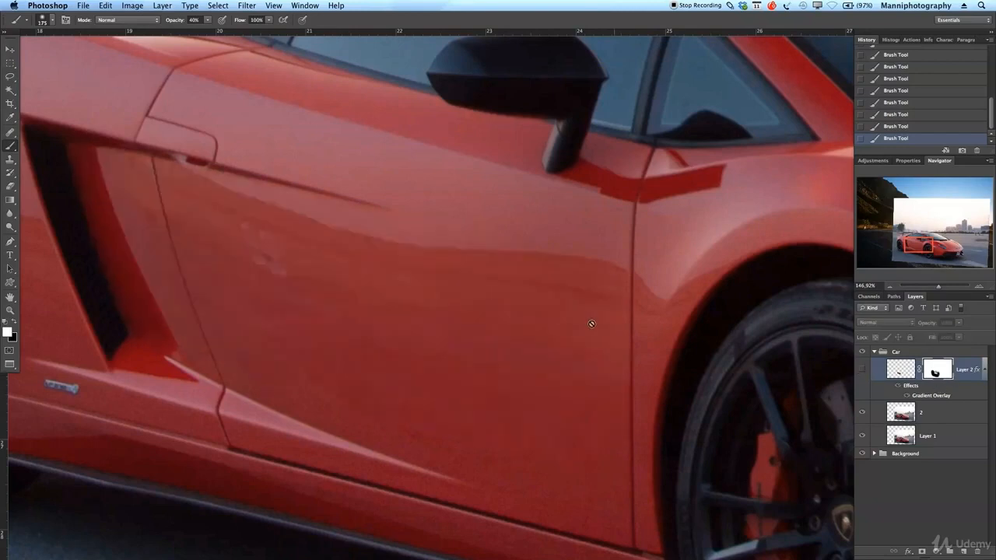
key(z)
drag(184, 271, 282, 288)
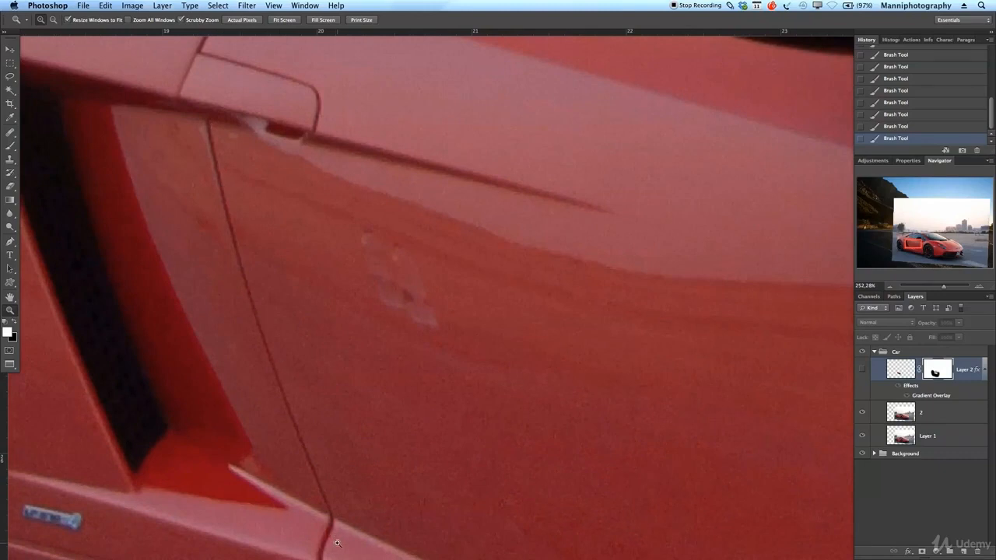
key(p)
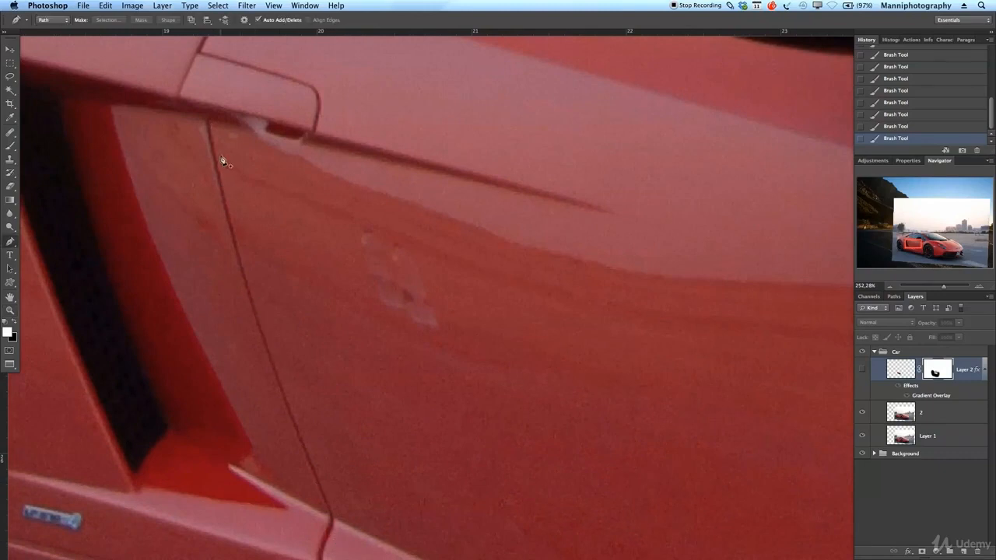
click(203, 117)
click(214, 168)
click(228, 227)
click(246, 286)
key(ctrl+z)
click(228, 228)
click(254, 310)
click(276, 380)
click(299, 441)
click(322, 495)
click(331, 517)
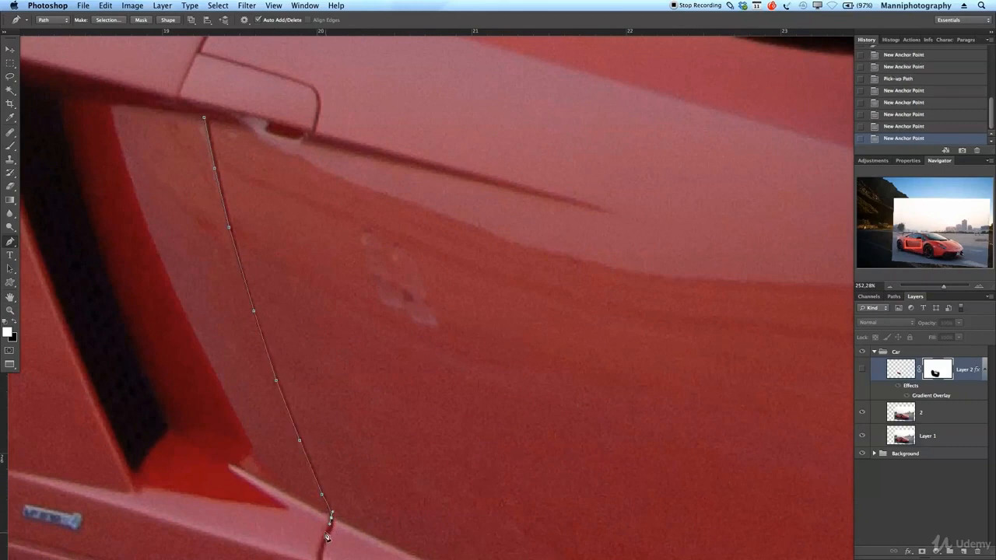
click(327, 534)
click(334, 514)
Rework the path's bend at the sill highlight and trace back up the lower part of the gap's front edge
drag(342, 514, 339, 358)
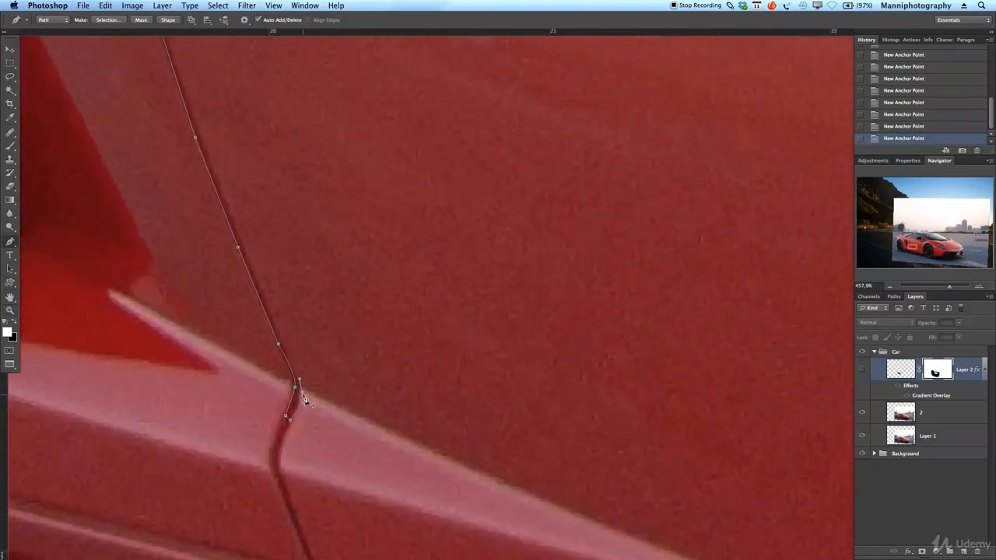
drag(298, 393, 301, 392)
key(super+z)
key(Delete)
click(290, 421)
click(298, 401)
drag(297, 376, 290, 363)
click(275, 330)
click(241, 245)
Continue the path up the gap's front edge to the upper door crease and close it as a thin strip
drag(267, 223, 370, 387)
click(307, 315)
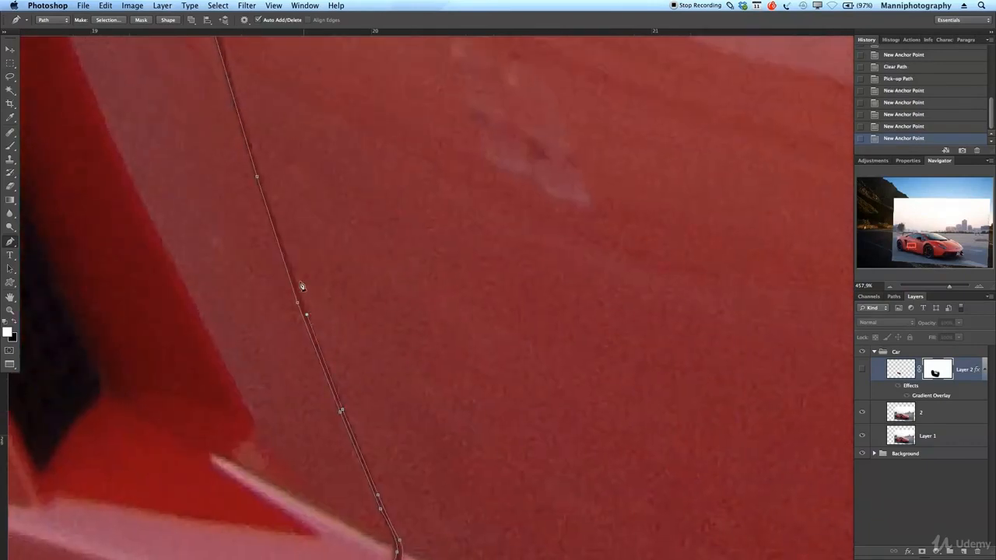
click(274, 217)
drag(291, 185, 369, 389)
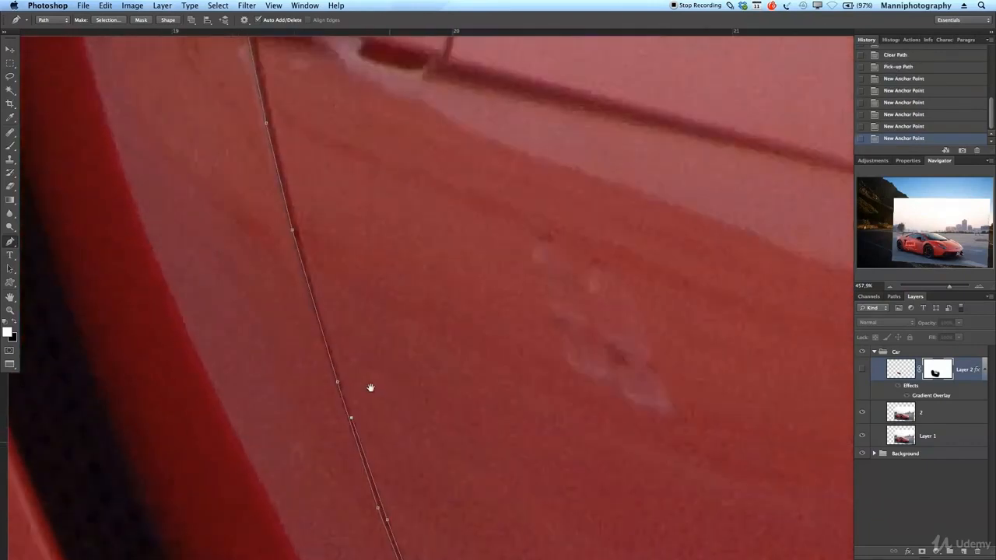
click(315, 291)
click(293, 211)
drag(298, 182, 369, 393)
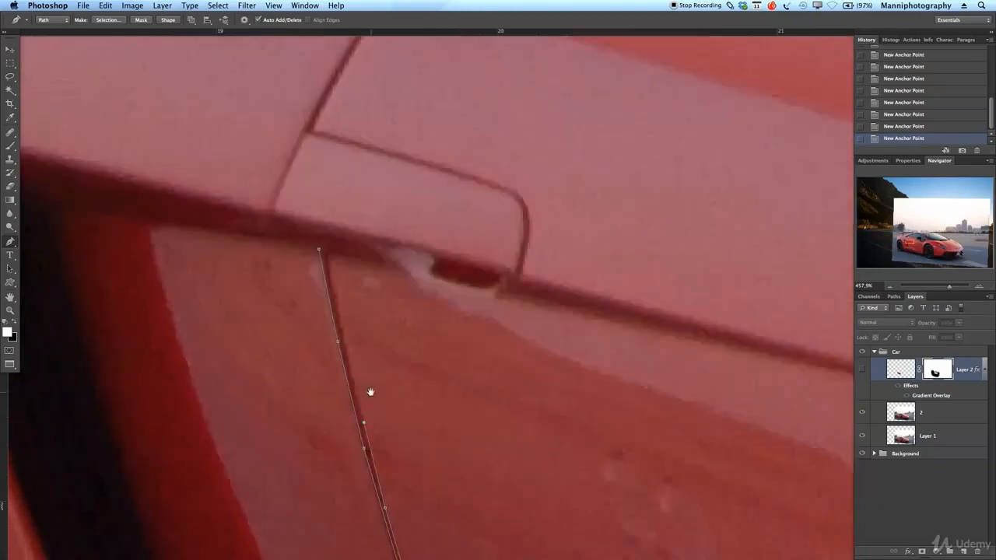
click(337, 314)
click(327, 269)
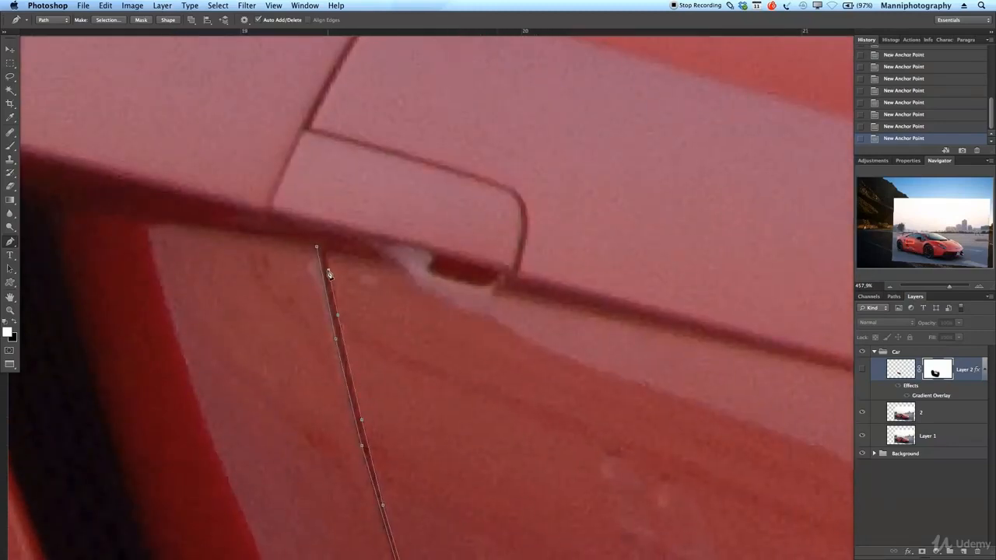
click(318, 248)
Convert the closed gap path into a selection
right_click(325, 270)
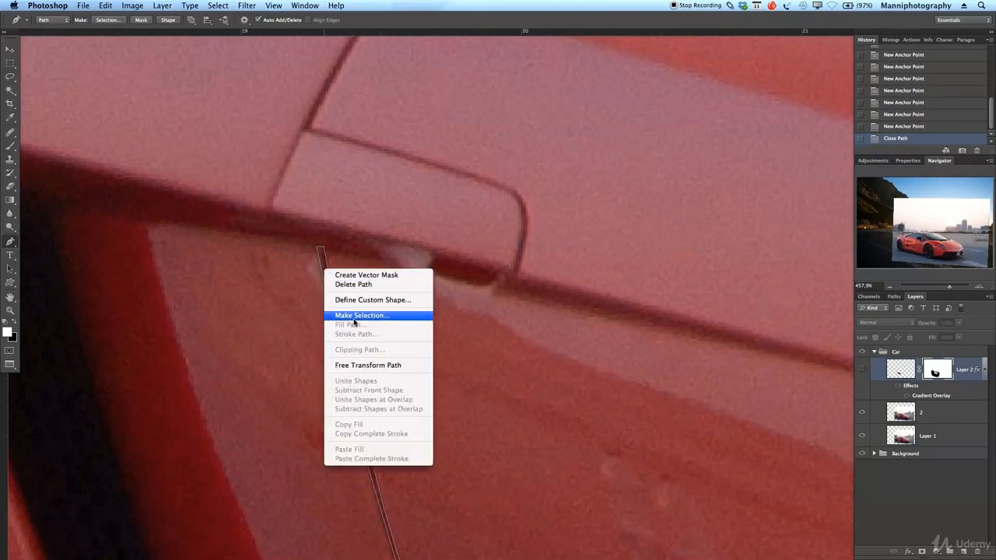
click(354, 316)
click(447, 266)
Show the door fill layer, paint black on its mask inside the gap selection at 40% opacity to reveal the door line, and deselect
key(z)
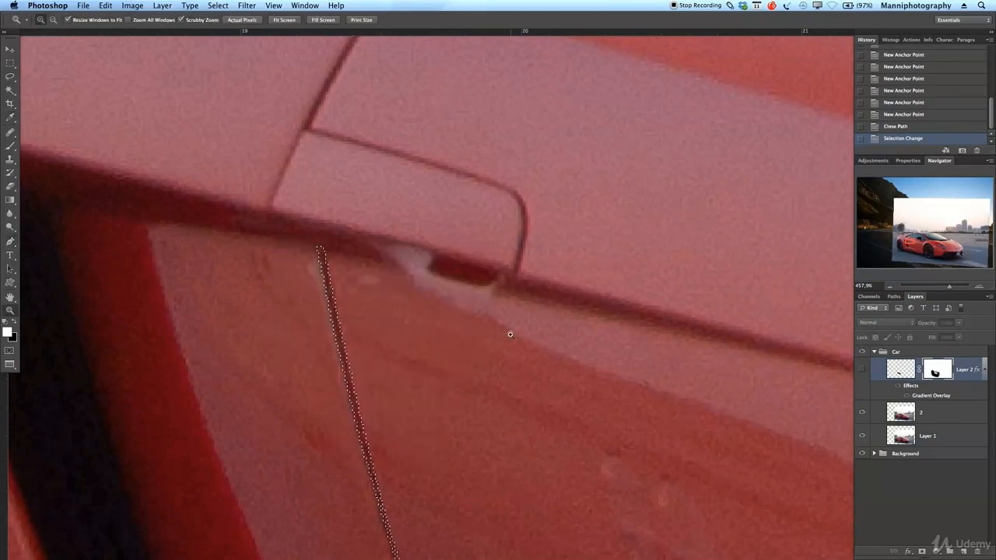
drag(510, 335, 460, 336)
drag(587, 407, 516, 269)
drag(562, 298, 540, 290)
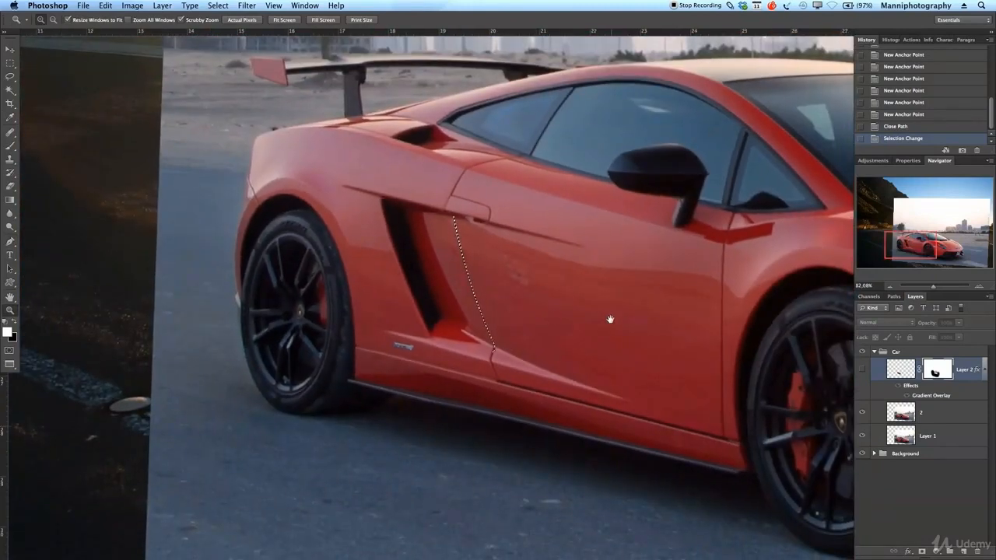
drag(611, 318, 565, 359)
click(861, 370)
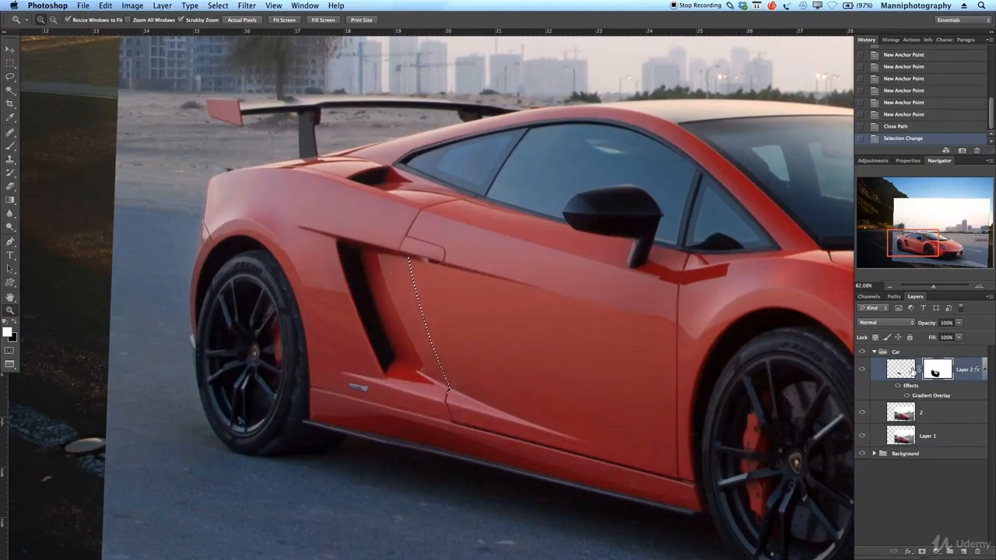
key(b)
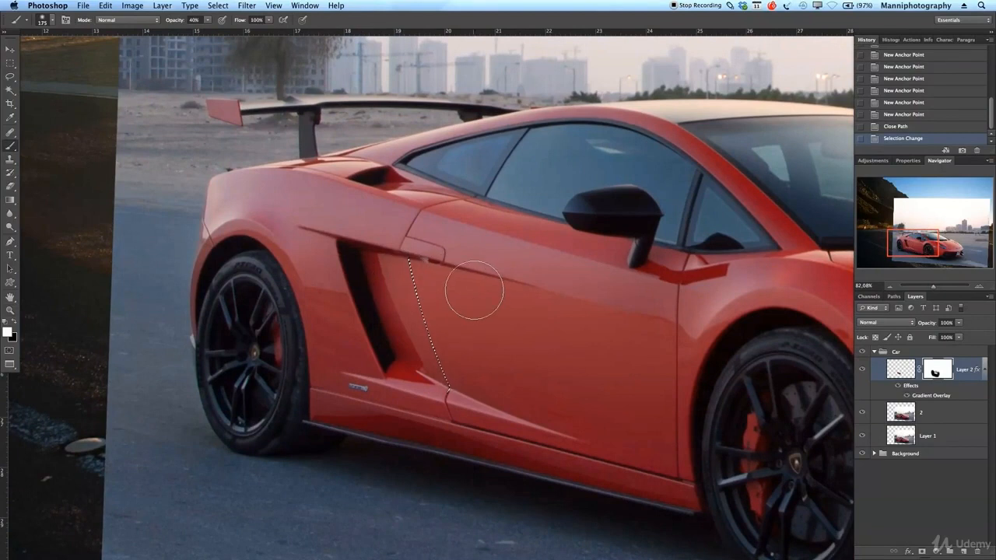
key(x)
mouse_move(440, 286)
mouse_down()
mouse_move(440, 363)
mouse_move(462, 416)
mouse_move(459, 389)
mouse_up()
key(z)
click(459, 385)
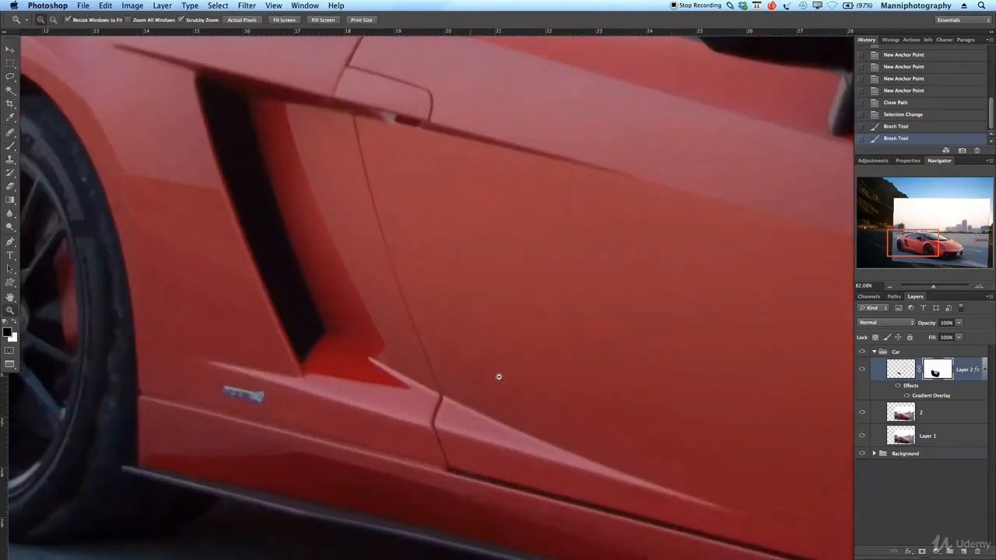
key(b)
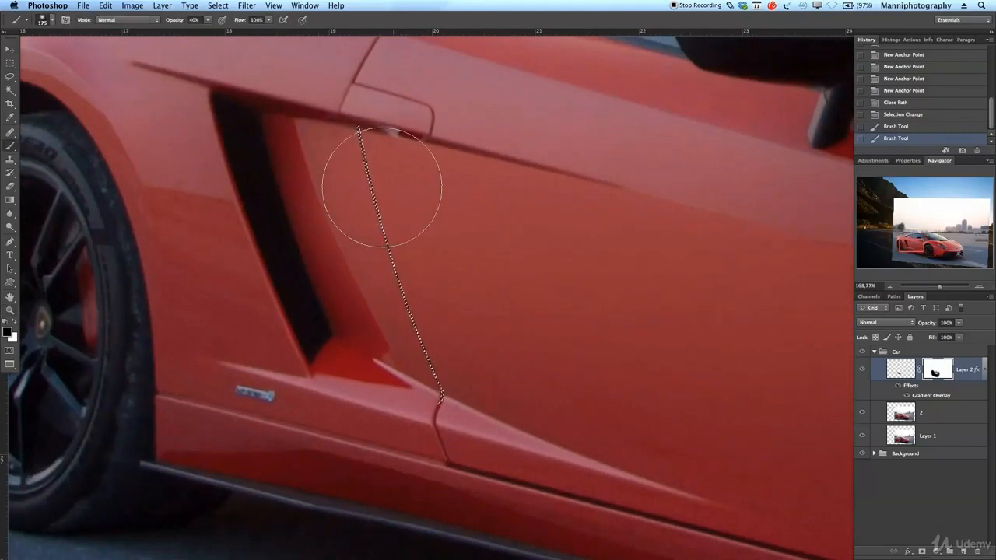
drag(446, 415, 382, 161)
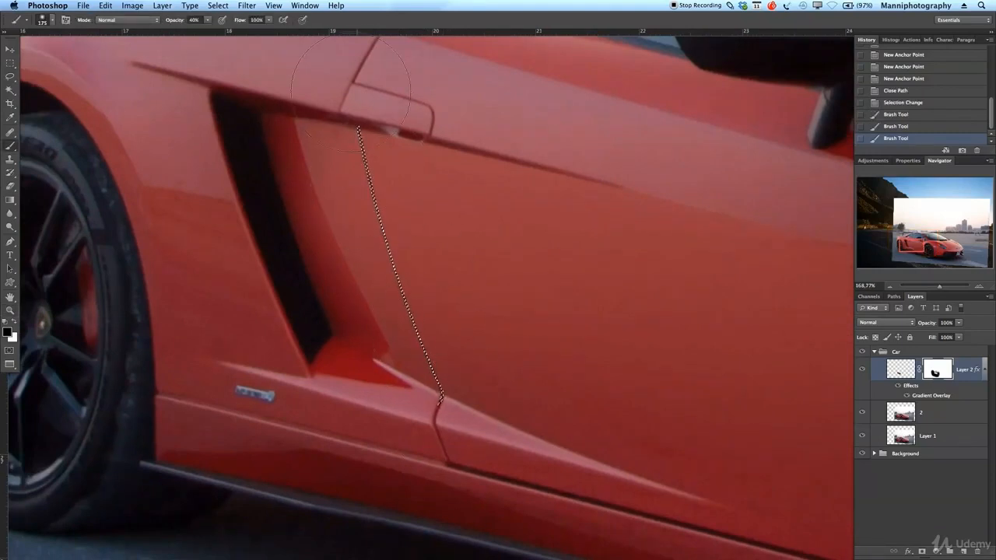
key(super+d)
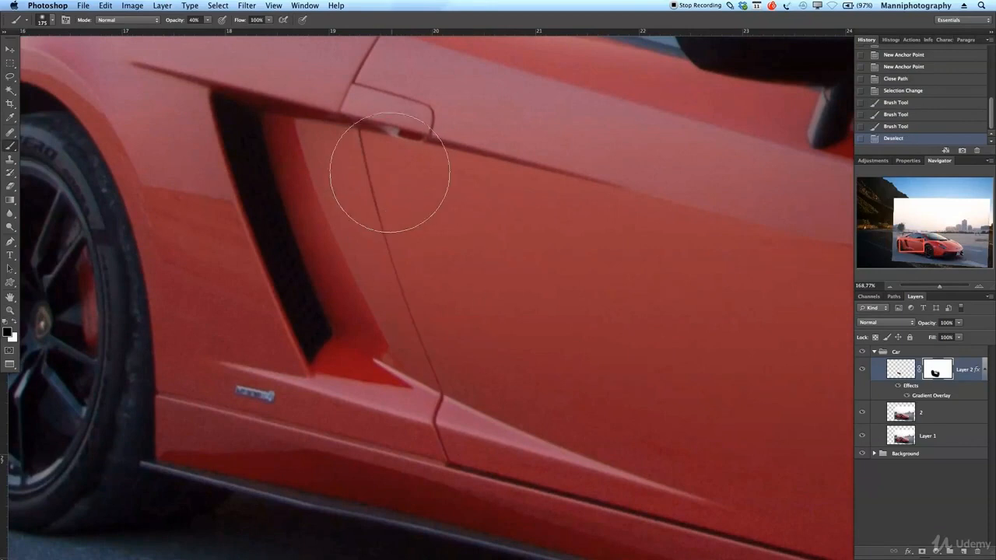
Toggle the door fill layer's visibility to compare the car before and after the retouch
key(z)
drag(558, 405, 518, 403)
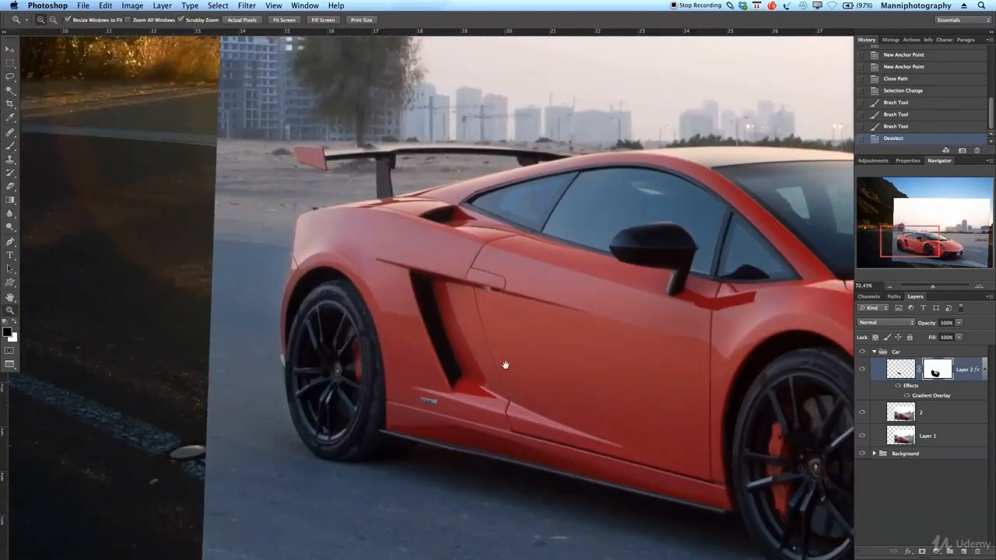
drag(596, 365, 578, 362)
drag(656, 370, 487, 389)
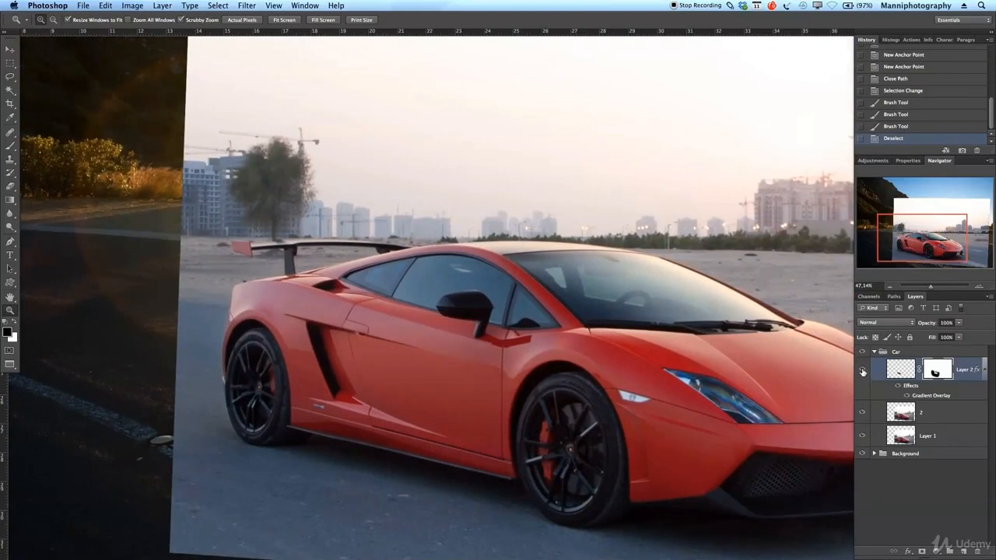
click(861, 371)
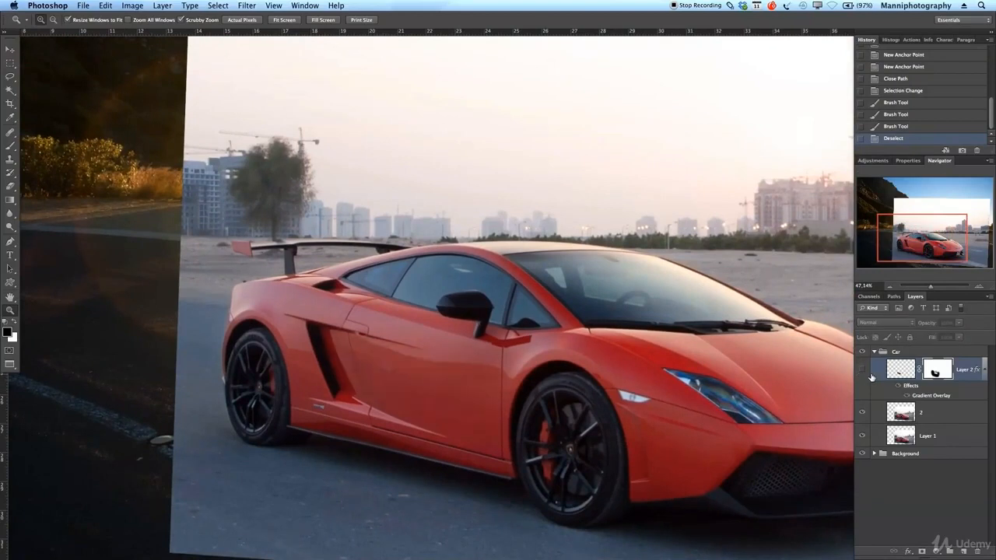
click(862, 372)
click(862, 373)
click(862, 373)
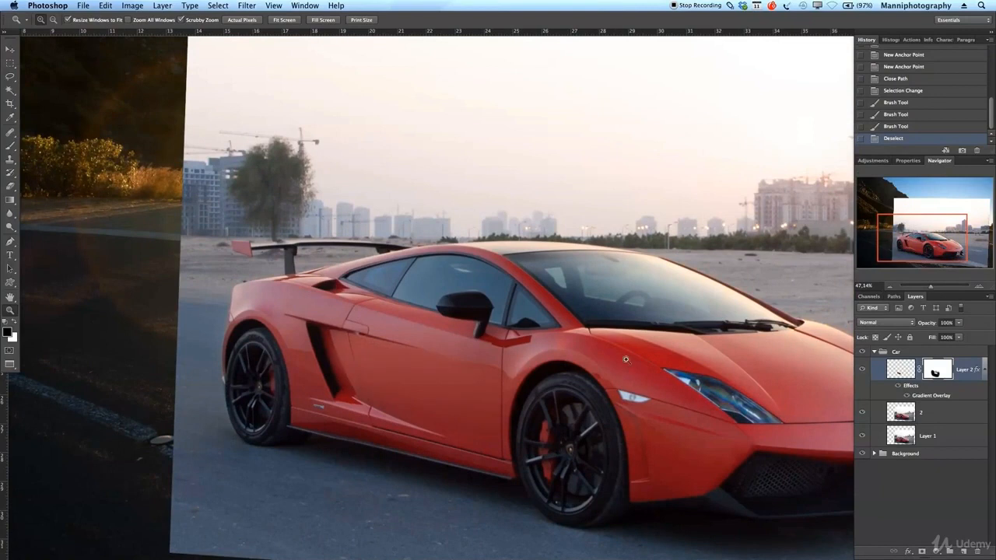
drag(511, 369, 470, 374)
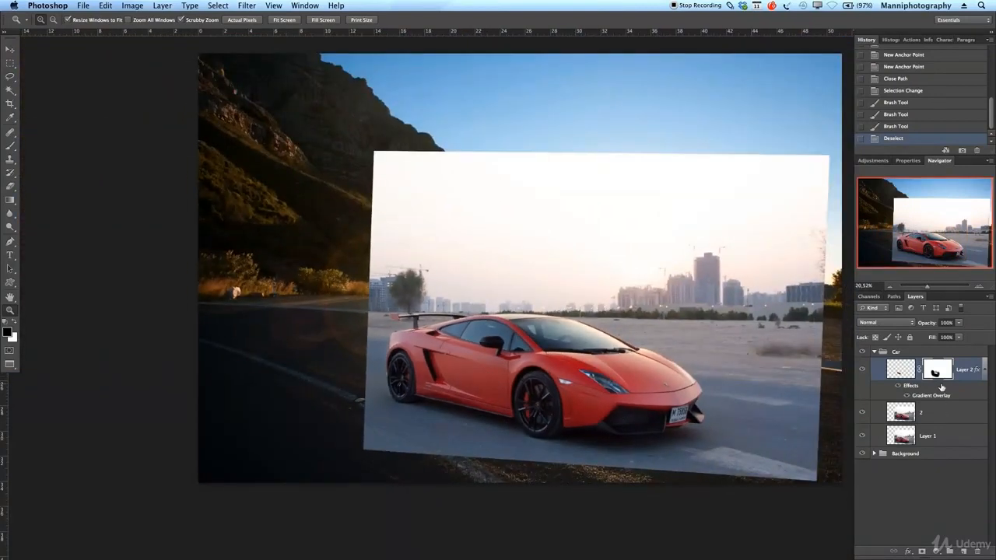
Soften the door fill's upper edge beside the crease on the layer pixels with a 30 px Blur tool at 19% strength
drag(559, 382, 603, 384)
drag(508, 389, 589, 386)
drag(492, 365, 516, 365)
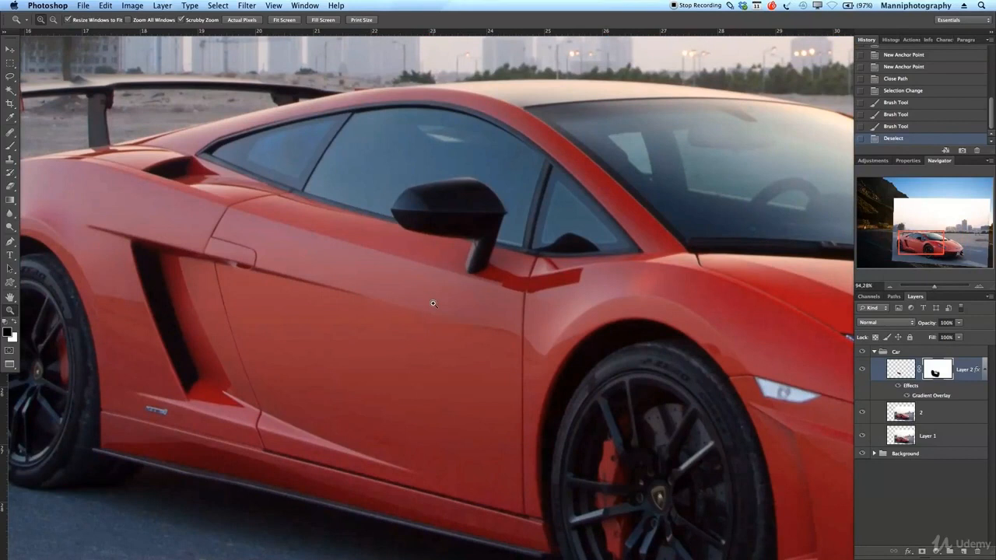
click(908, 376)
click(11, 213)
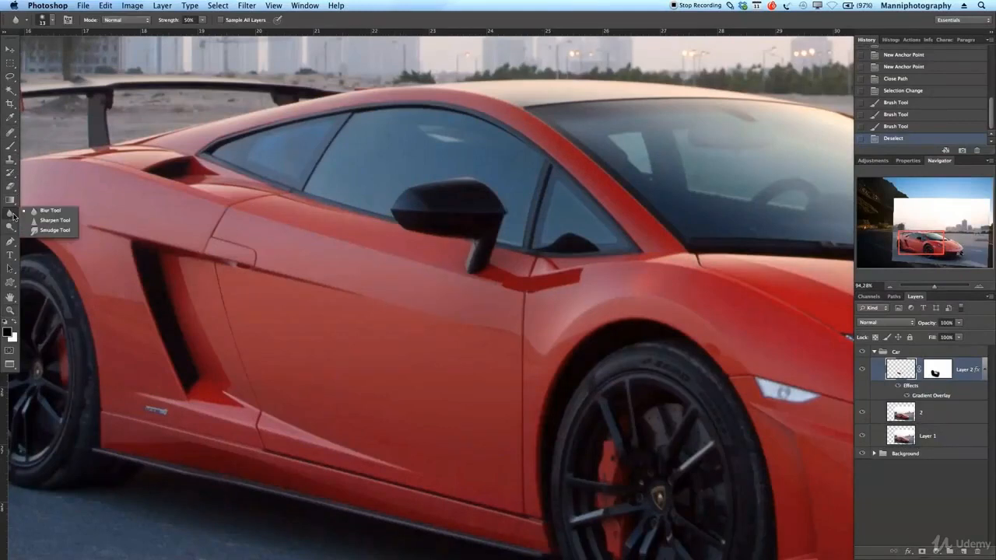
click(45, 211)
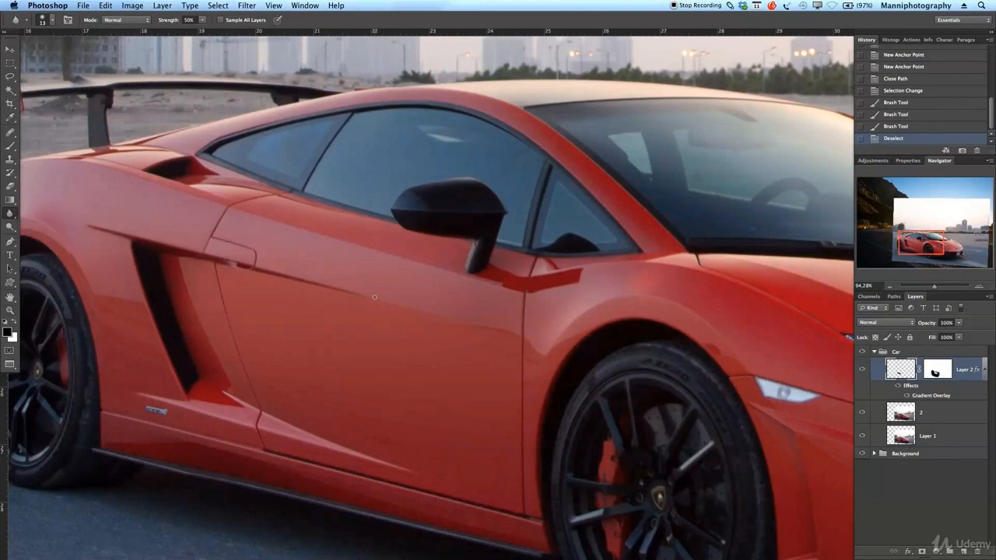
drag(176, 22, 167, 23)
drag(388, 298, 416, 308)
drag(498, 332, 445, 318)
drag(445, 318, 507, 334)
mouse_move(407, 316)
mouse_down()
mouse_move(493, 340)
mouse_move(412, 313)
mouse_move(533, 339)
mouse_up()
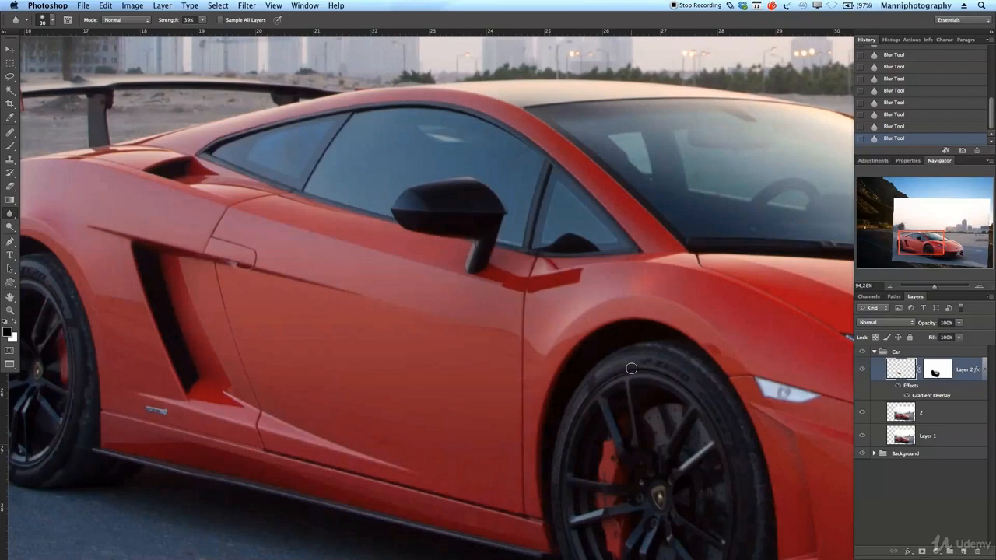
Inspect the area around the door's rear crease, hide the door fill layer, and make car layer 2 active
key(z)
drag(509, 343, 547, 338)
drag(607, 344, 840, 368)
drag(362, 310, 525, 350)
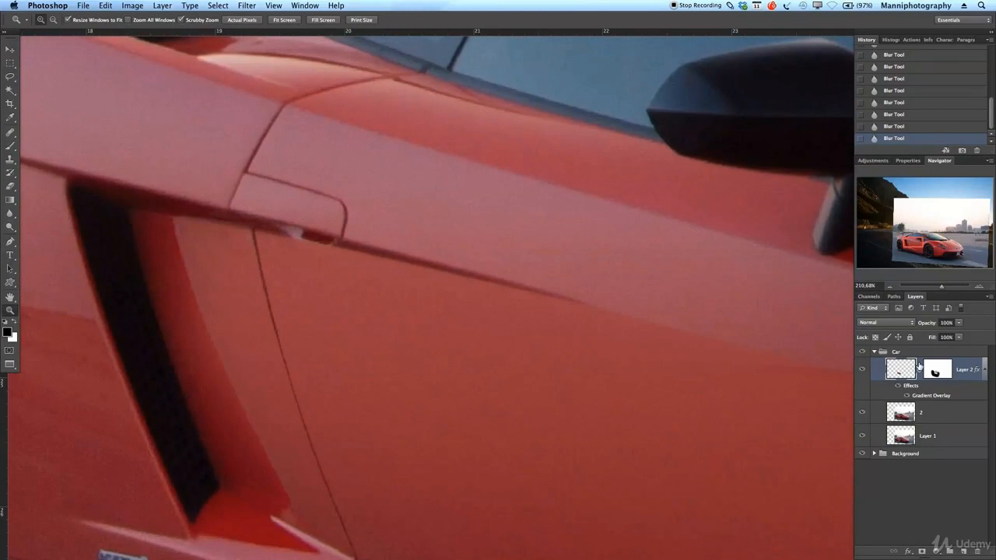
click(861, 371)
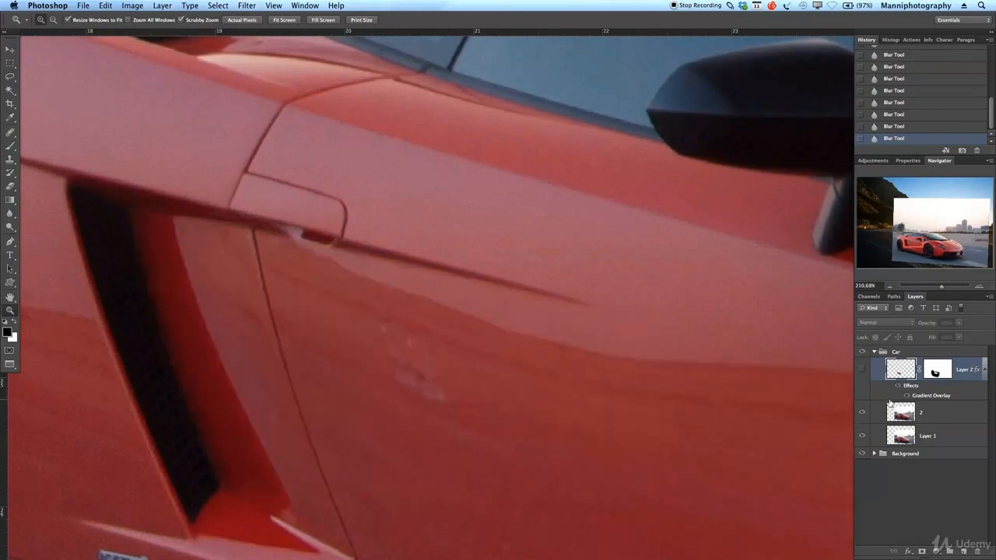
click(915, 417)
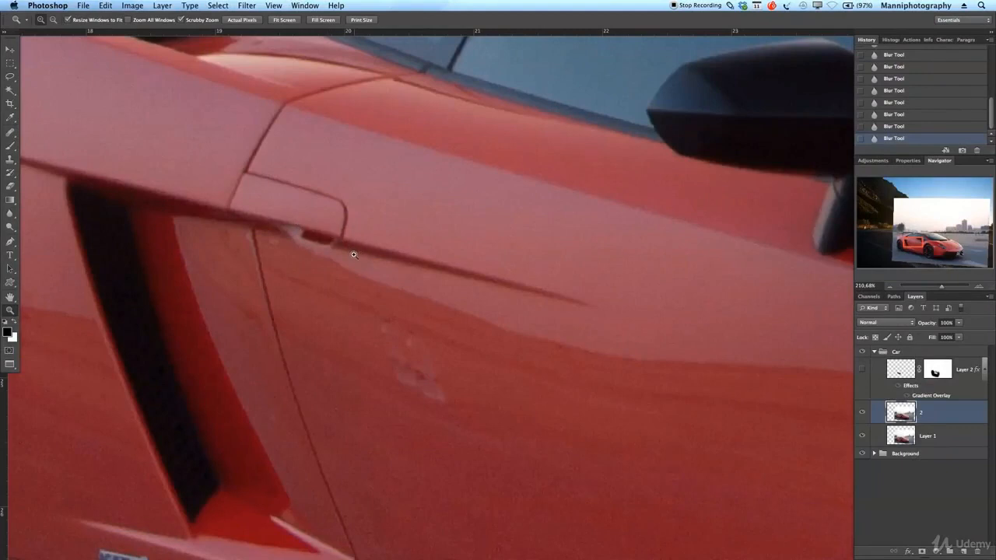
Outline the dark crease below the door handle panel with a closed pen path and convert it to a selection
key(p)
click(225, 222)
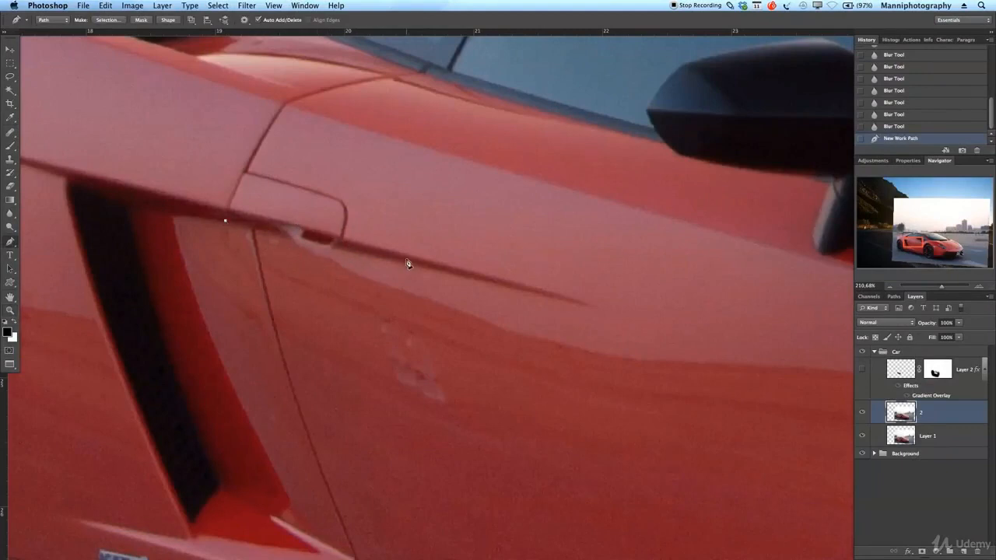
click(411, 265)
click(427, 263)
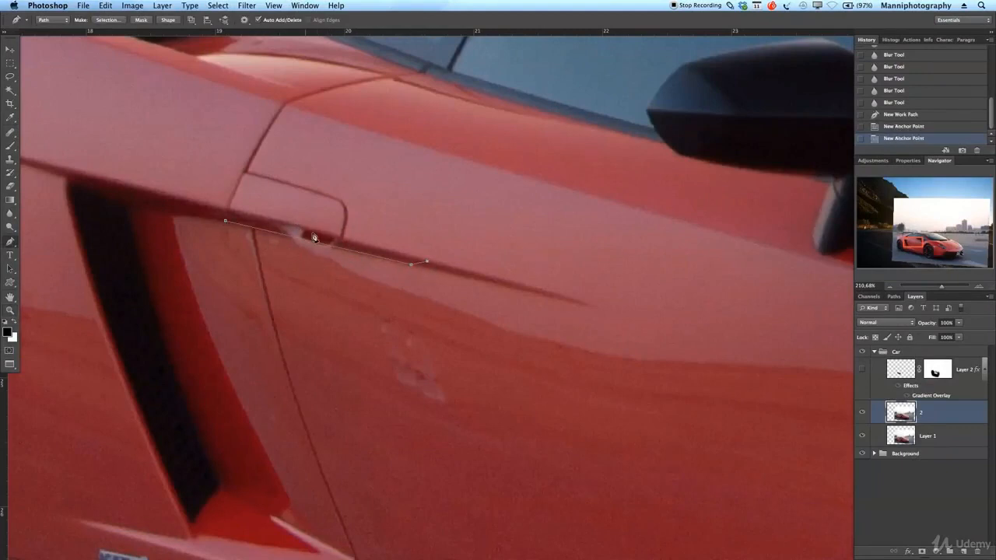
click(223, 219)
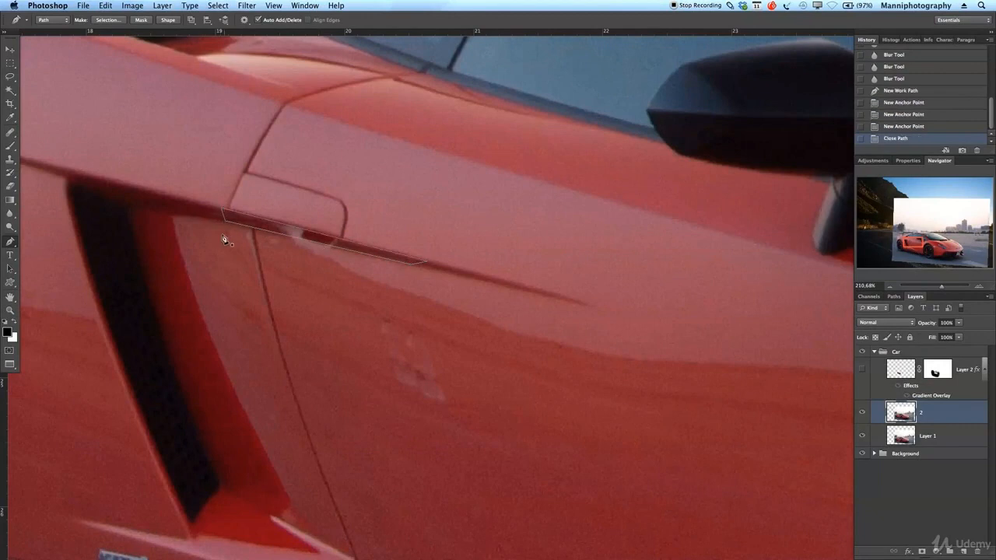
right_click(247, 223)
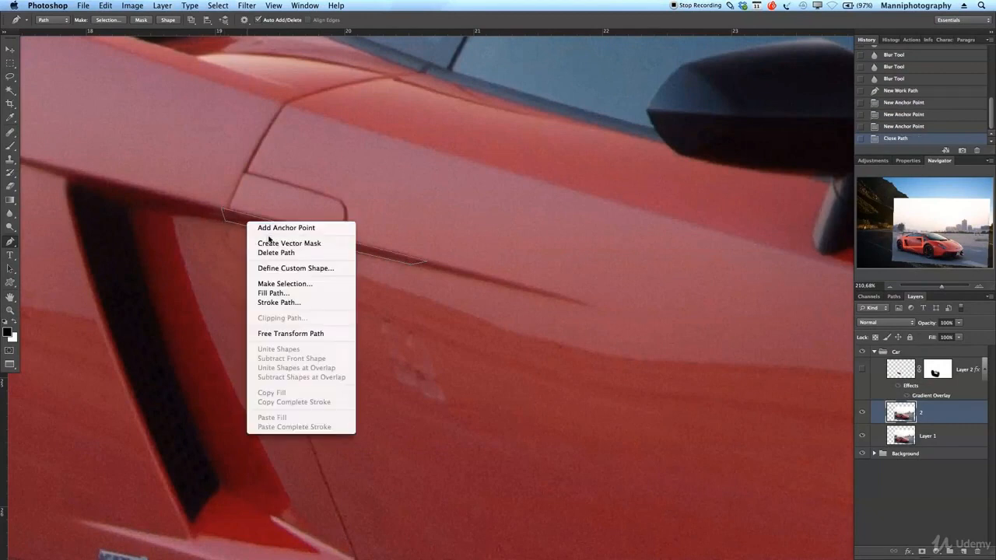
click(295, 286)
click(434, 265)
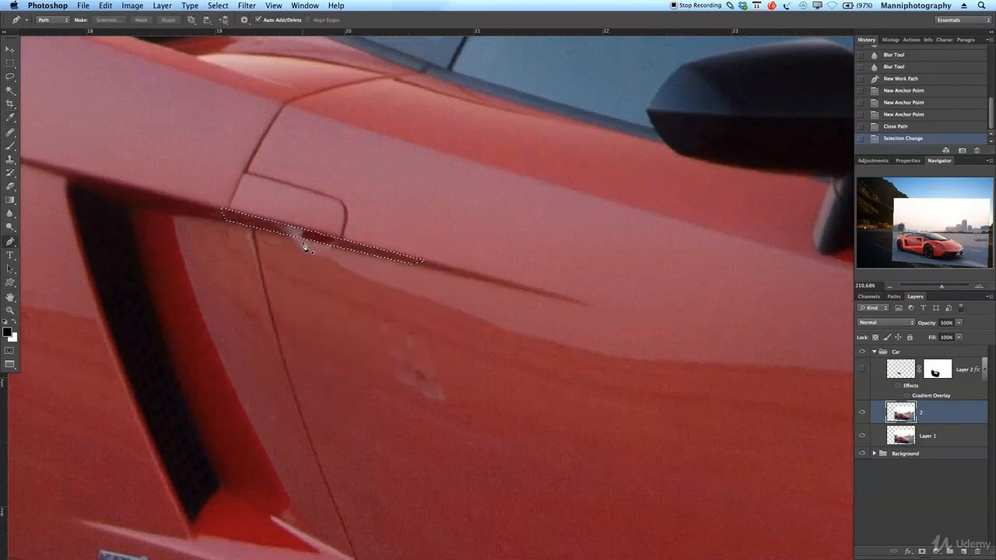
Clone the dark crease over the light gap and bright red patch inside the selection with a 45 px Clone Stamp, and deselect
key(s)
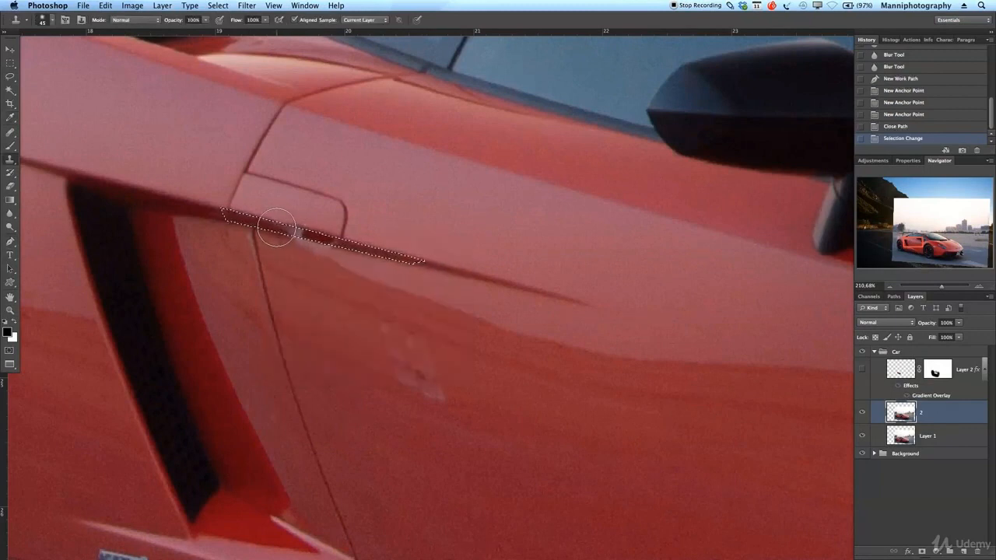
click(299, 232)
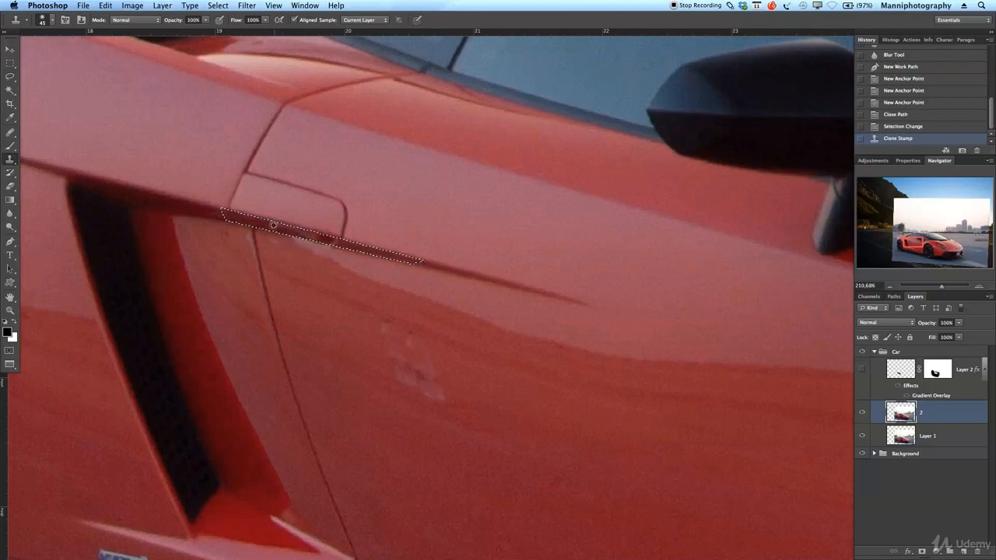
click(278, 230)
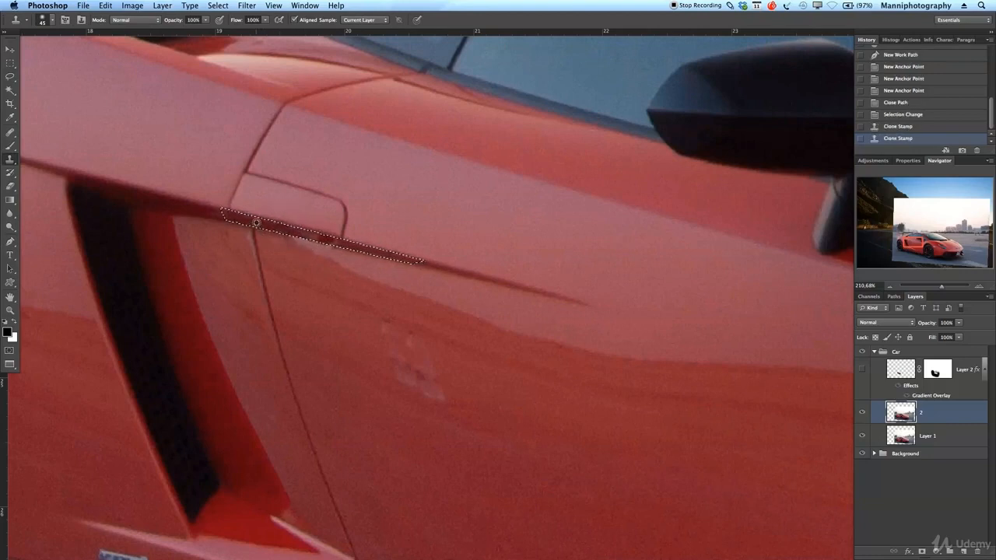
click(347, 243)
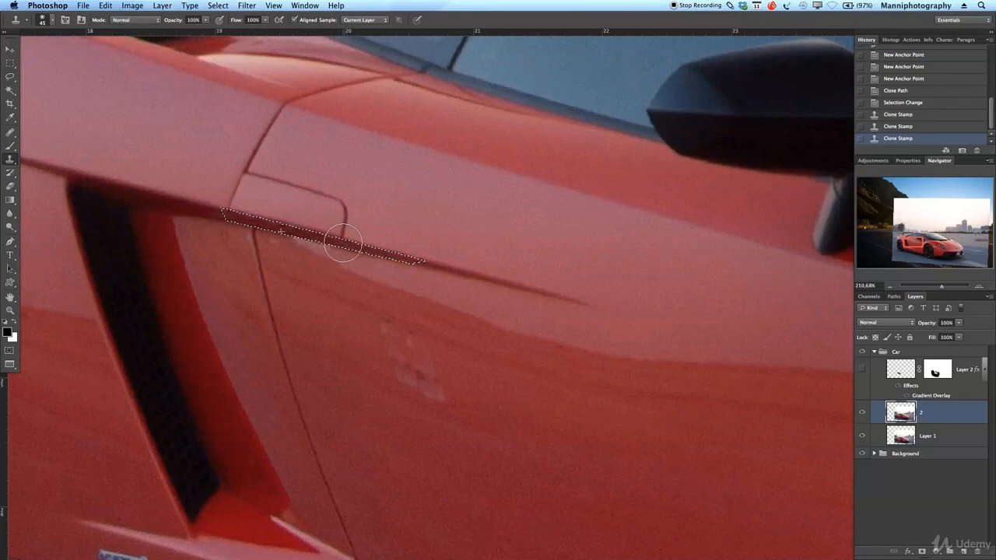
click(304, 232)
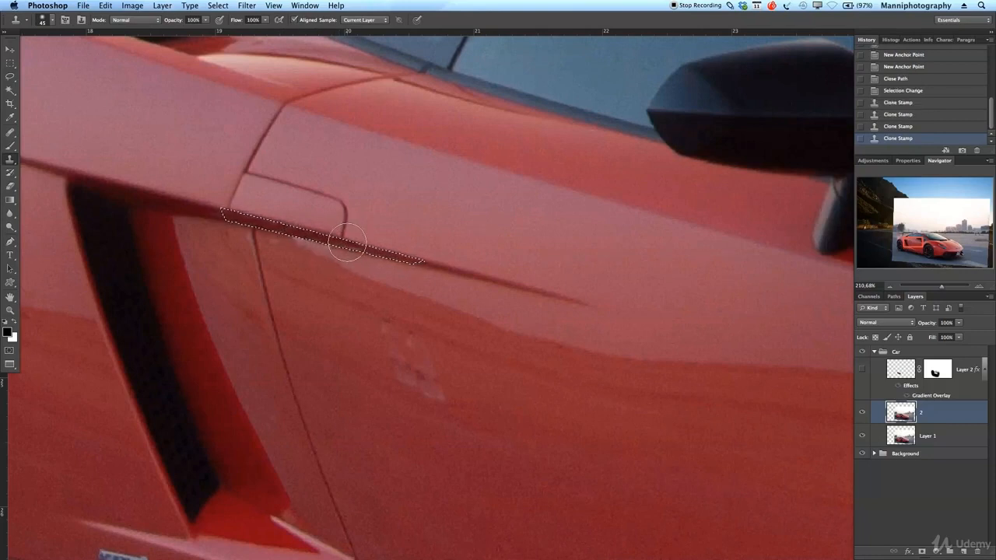
click(337, 244)
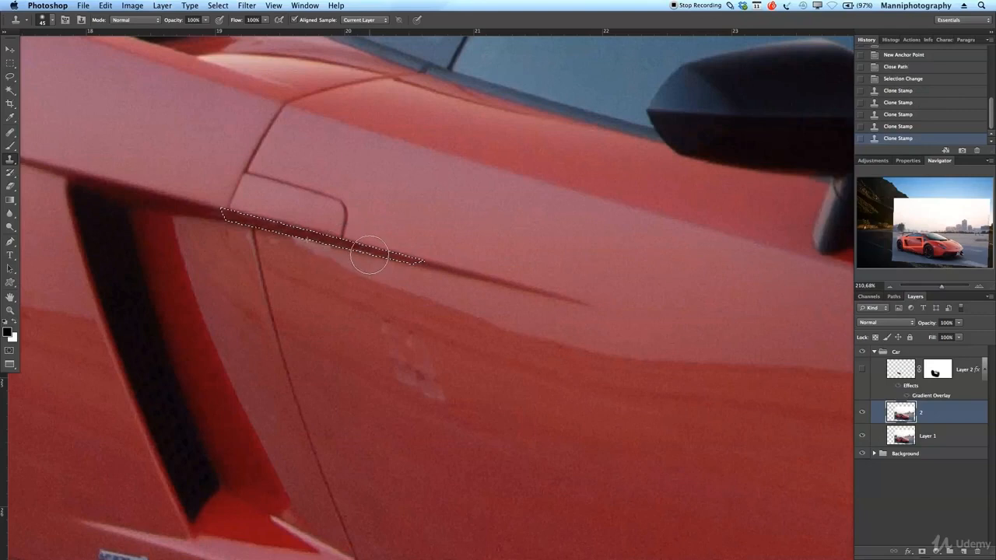
click(330, 239)
key(super+d)
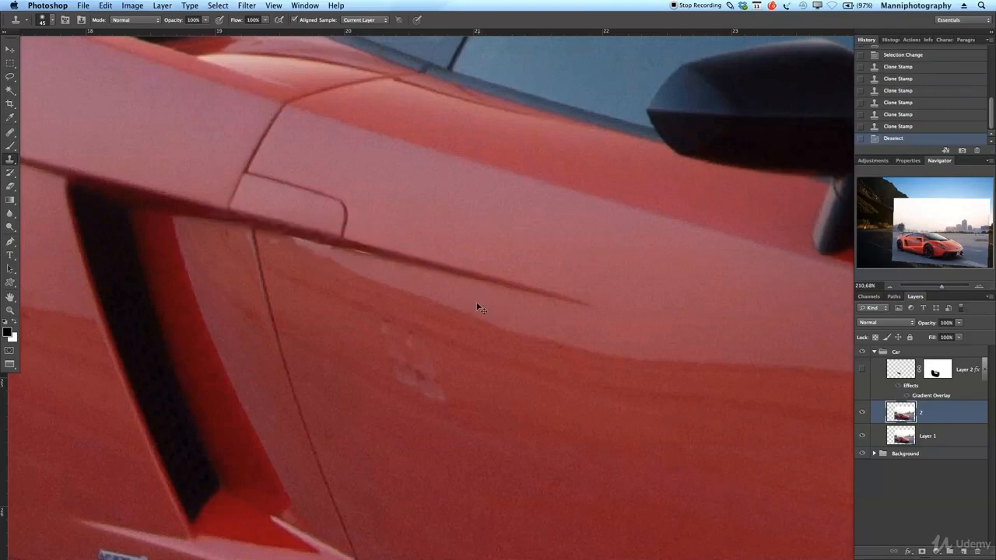
Show the door fill layer, outline the paint above the reflection edge at the door's front with a pen path, and convert it to a selection
drag(548, 349, 377, 273)
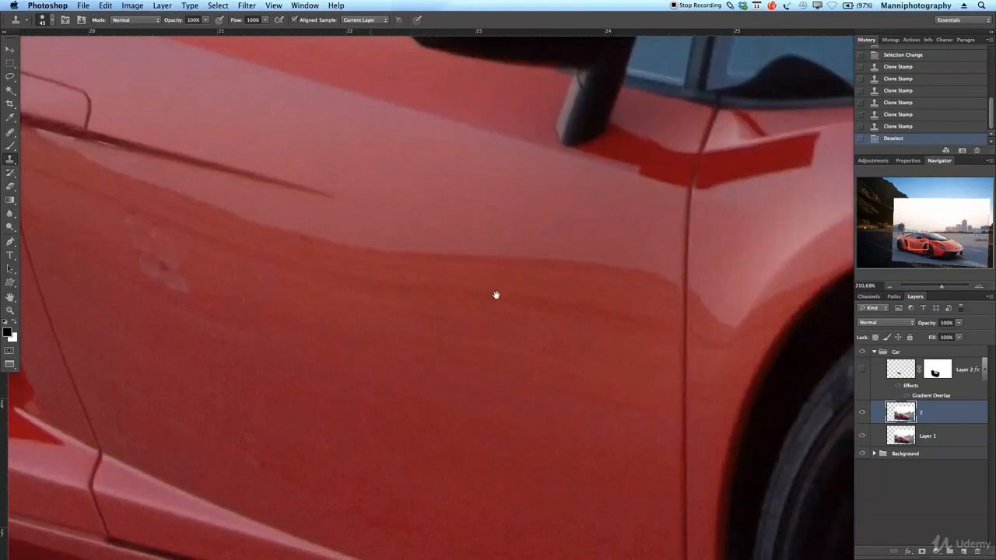
click(862, 369)
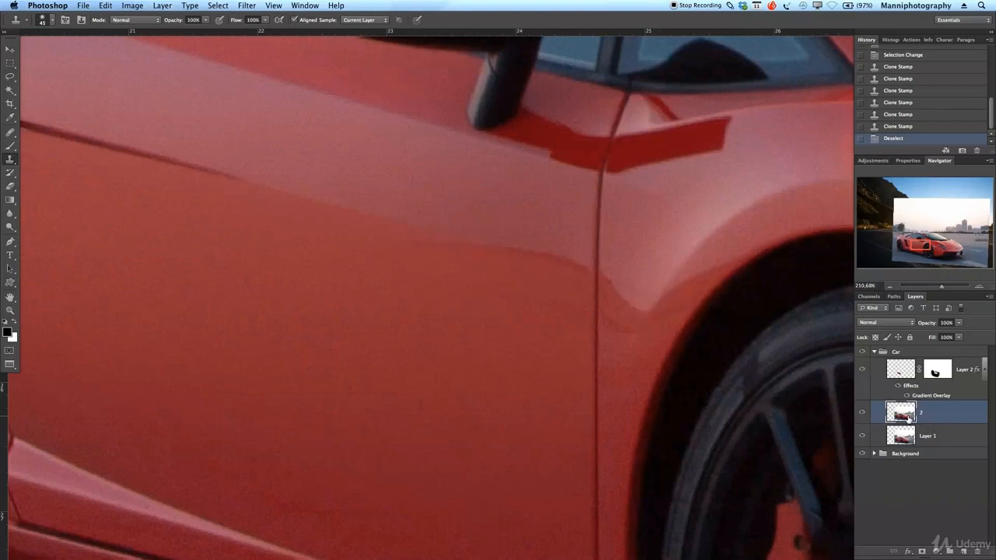
key(p)
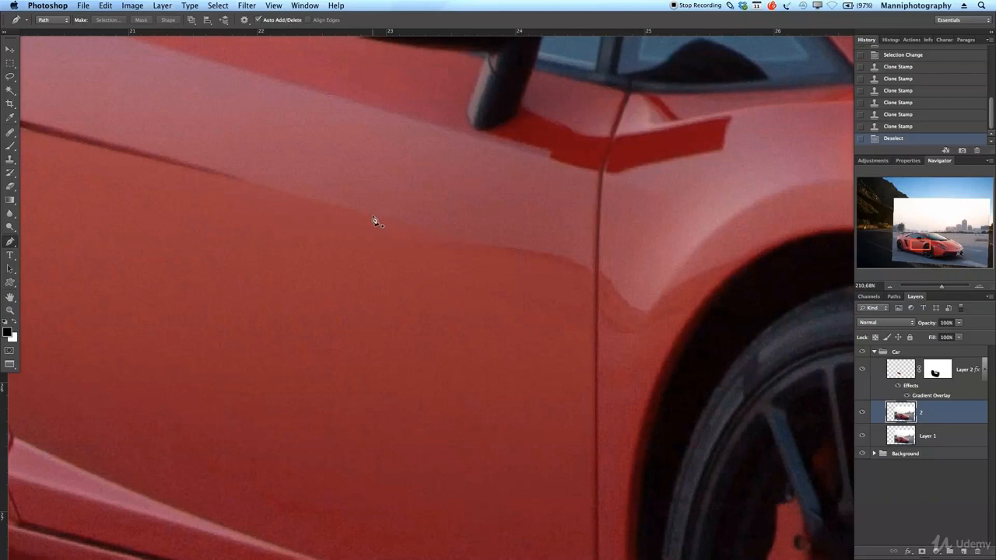
click(369, 216)
click(595, 276)
click(595, 233)
click(511, 195)
click(369, 164)
click(349, 173)
click(371, 216)
right_click(398, 193)
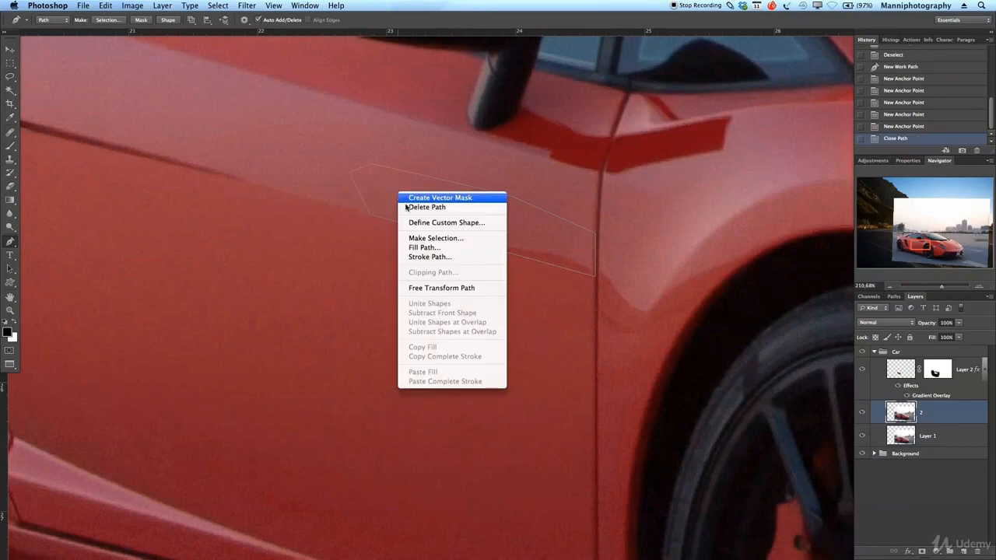
click(443, 238)
click(454, 262)
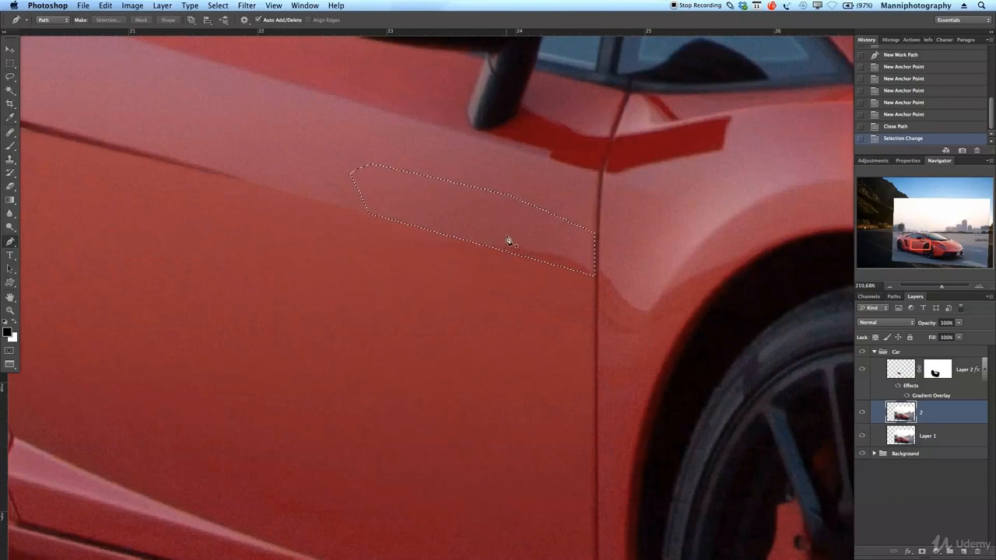
Clone clean paint from the selected area over the dark reflection along its lower front edge on car layer 2
key(s)
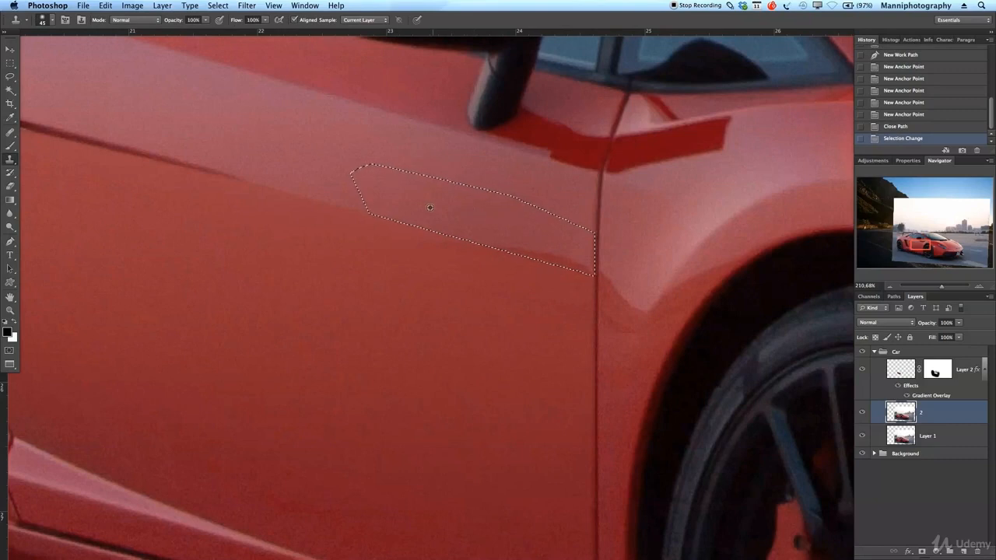
mouse_move(523, 246)
mouse_down()
mouse_move(585, 264)
mouse_move(516, 240)
mouse_move(536, 234)
mouse_move(553, 256)
mouse_move(534, 258)
mouse_up()
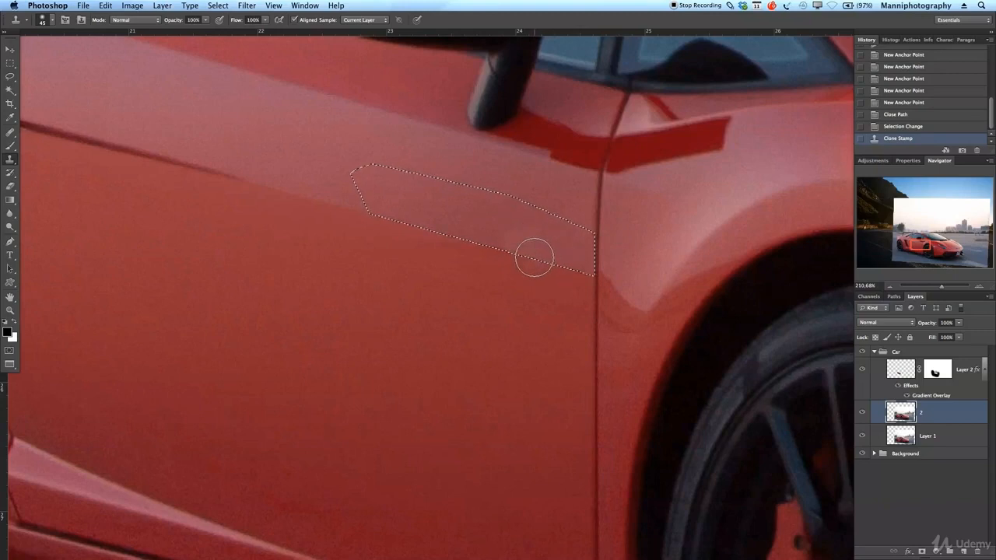
key(p)
Blend the cloned paint inside the selection with a 20 px Healing Brush sampled from the nearby clean paint, and deselect
click(10, 133)
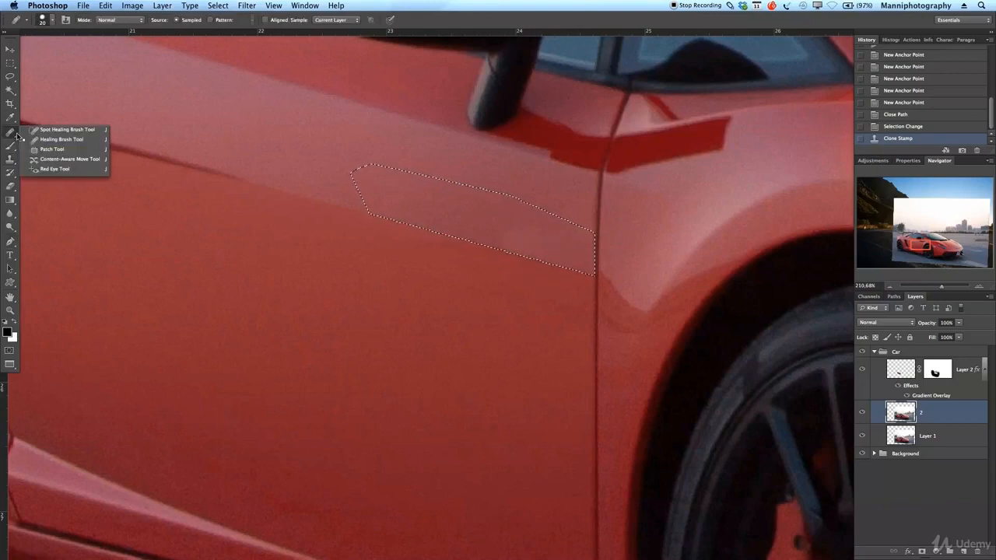
click(42, 140)
alt+click(472, 226)
mouse_move(534, 254)
mouse_down()
mouse_move(517, 234)
mouse_move(539, 235)
mouse_move(525, 224)
mouse_move(514, 234)
mouse_move(560, 247)
mouse_move(556, 236)
mouse_move(488, 230)
mouse_up()
alt+click(461, 213)
alt+click(484, 218)
click(510, 234)
click(512, 236)
click(492, 225)
key(super+d)
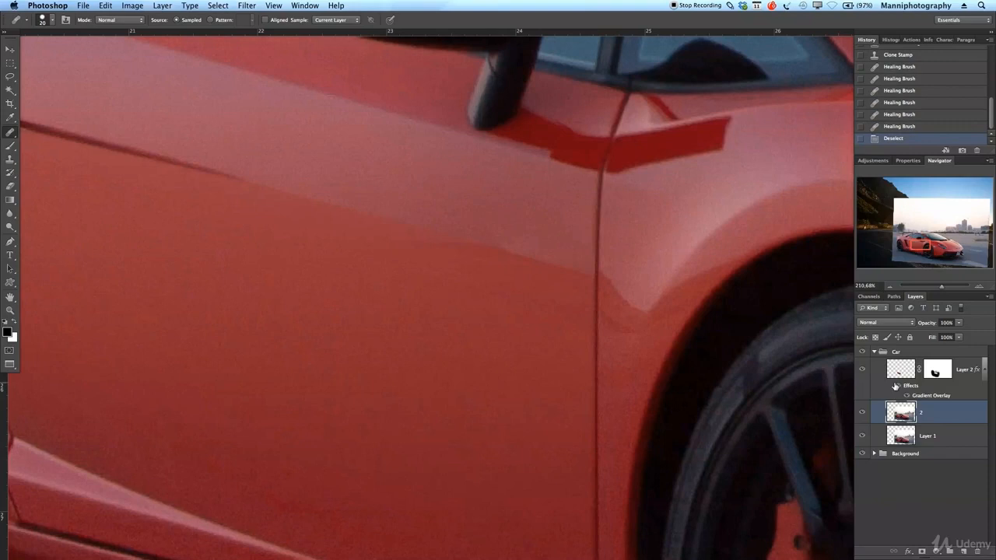
Make the door fill layer active and heal uneven spots near its upper edge with the 20 px Healing Brush
click(916, 386)
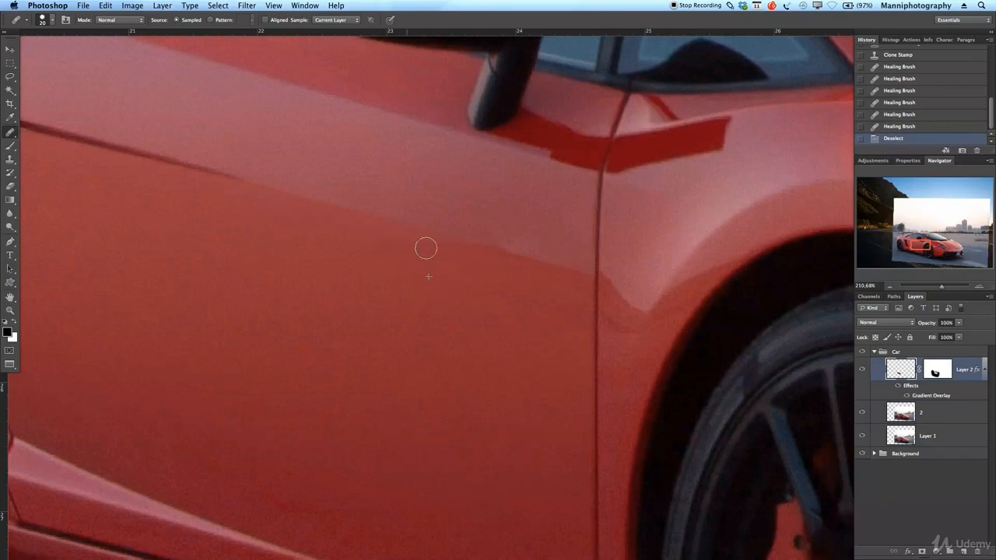
alt+click(456, 271)
click(443, 258)
click(482, 270)
click(338, 243)
click(177, 189)
mouse_move(441, 249)
mouse_down()
mouse_move(447, 276)
mouse_move(389, 253)
mouse_move(377, 264)
mouse_up()
click(451, 273)
Outline the upper body panel with a closed pen path, from above the side intake along the crease to the door's front gap
key(z)
mouse_move(553, 311)
mouse_down()
mouse_move(511, 310)
mouse_move(524, 320)
mouse_move(531, 357)
mouse_move(521, 367)
mouse_up()
drag(587, 393, 579, 396)
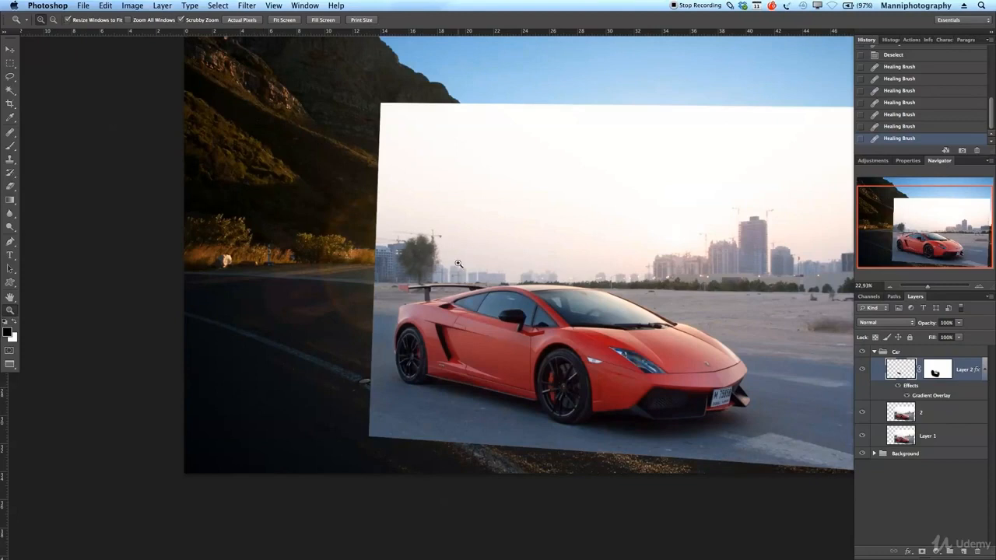
drag(489, 298, 580, 410)
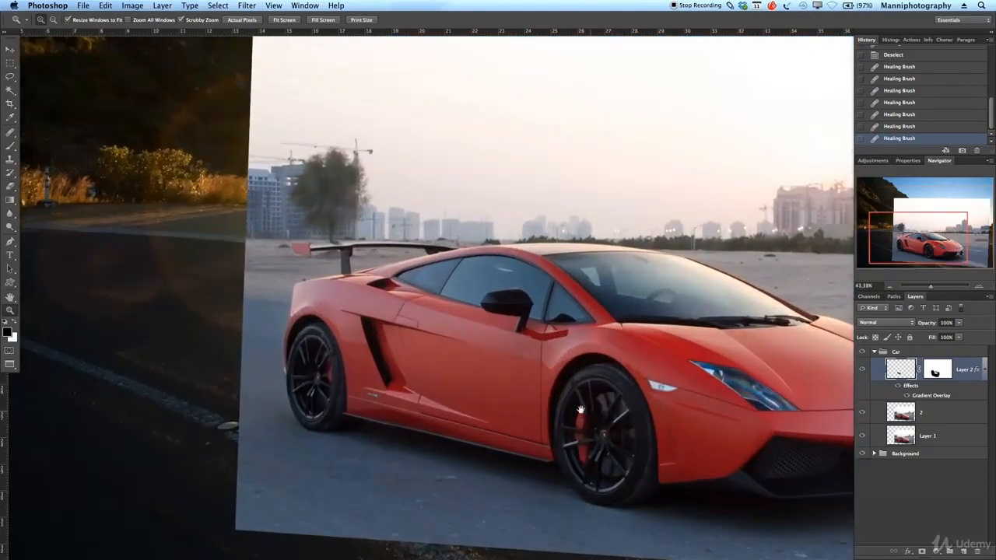
click(540, 383)
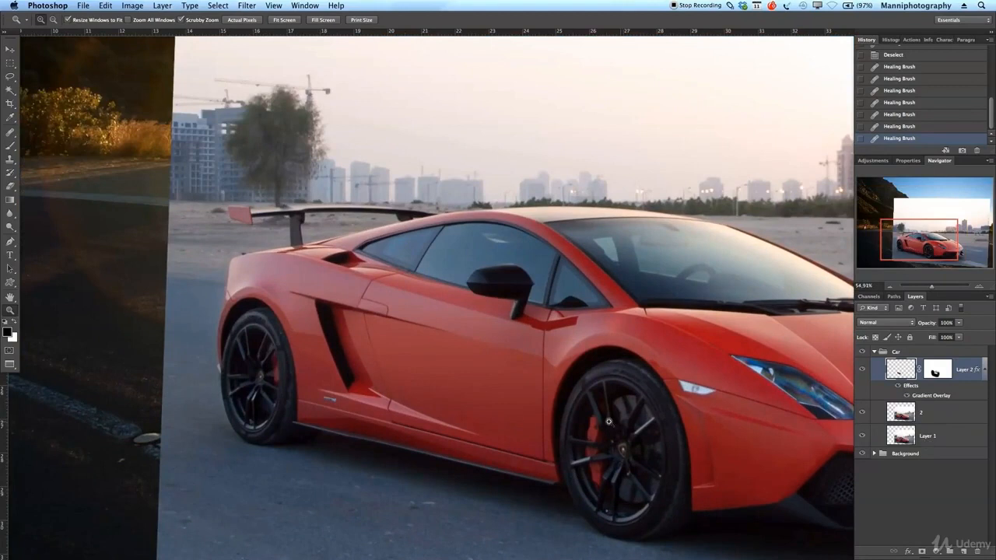
click(497, 414)
key(p)
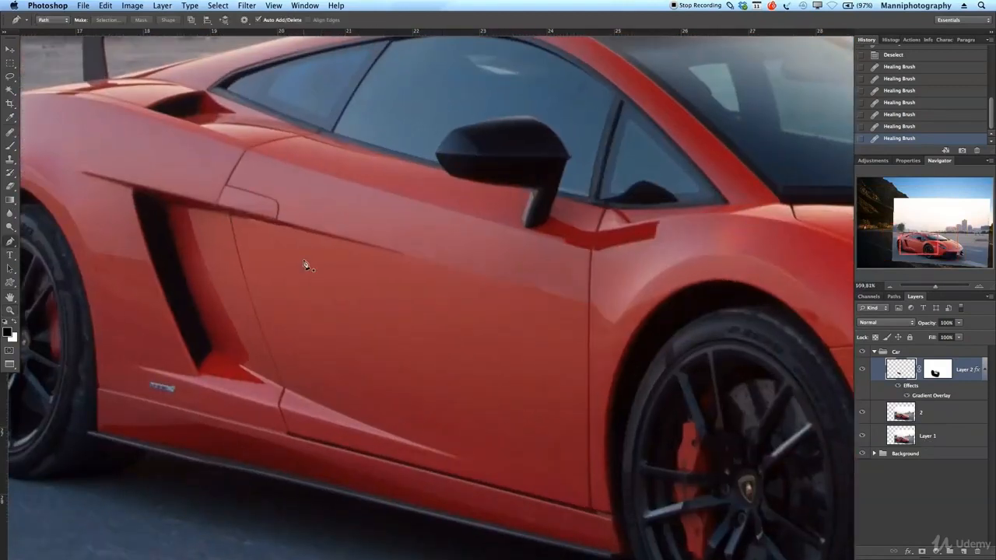
click(131, 112)
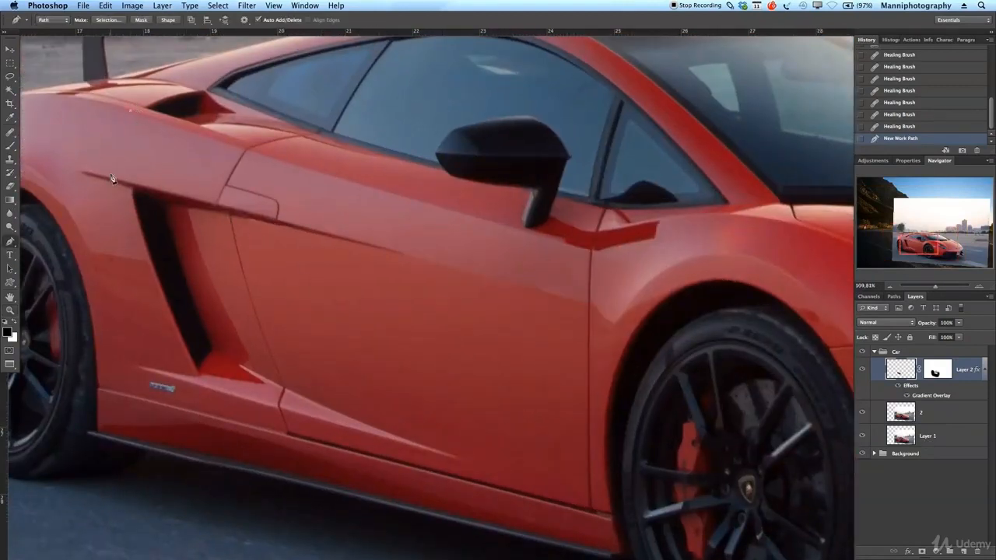
click(110, 178)
click(258, 216)
click(433, 262)
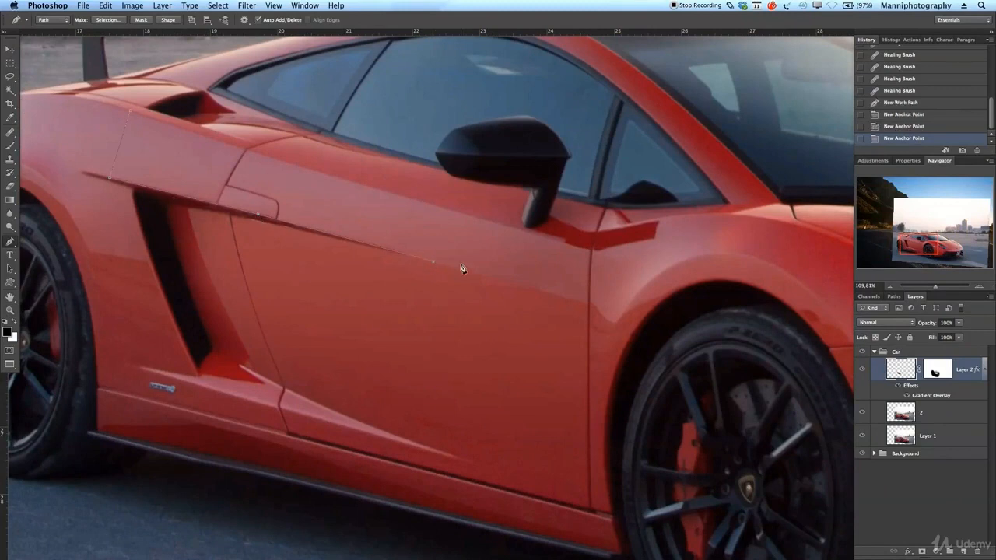
click(588, 304)
click(591, 252)
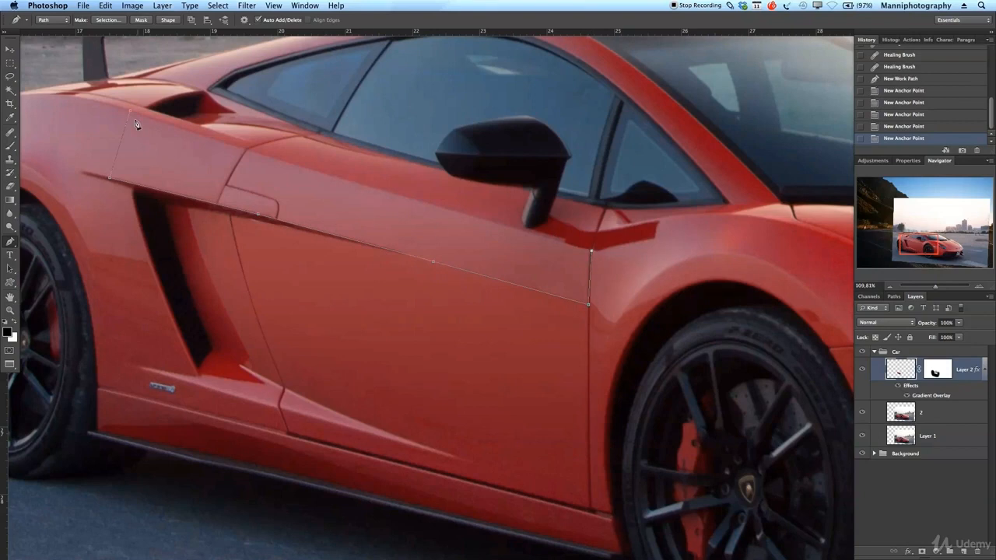
click(438, 211)
click(239, 148)
click(132, 117)
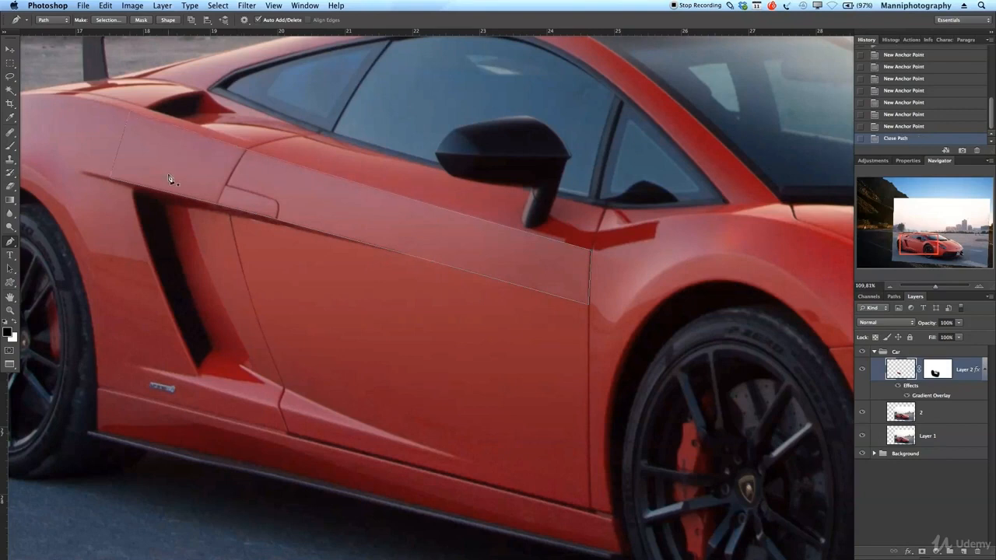
Convert the upper panel path to a new anti-aliased selection with a feather radius of 0 pixels
right_click(372, 232)
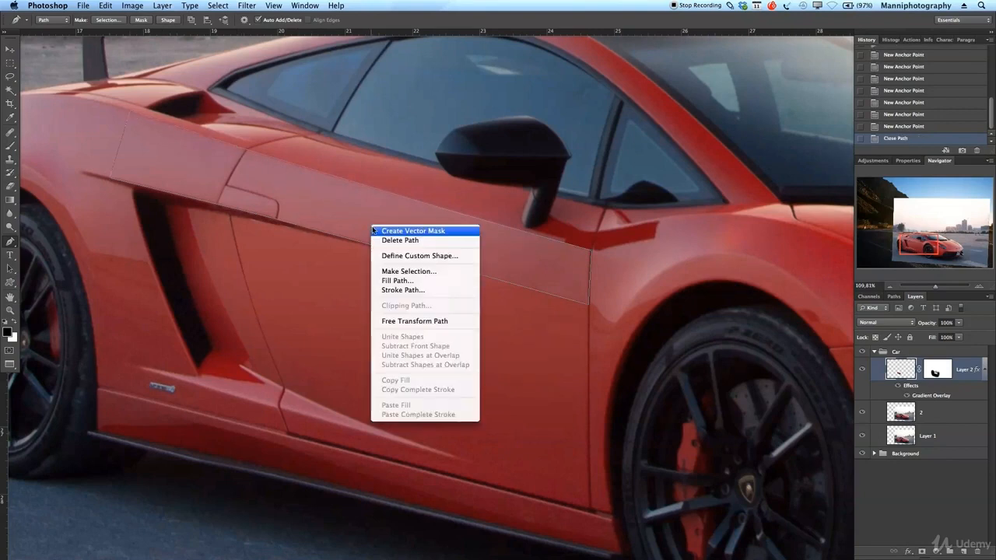
click(401, 271)
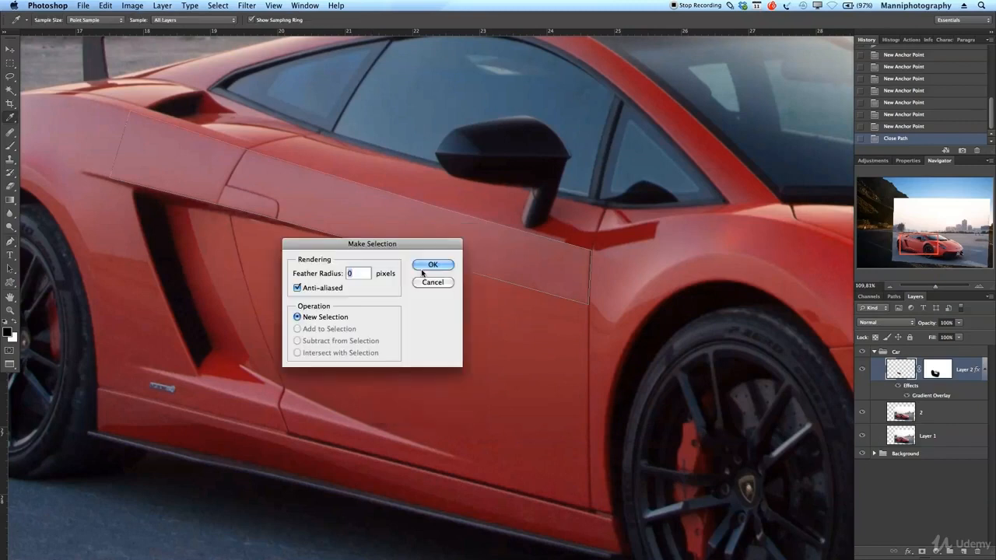
click(432, 265)
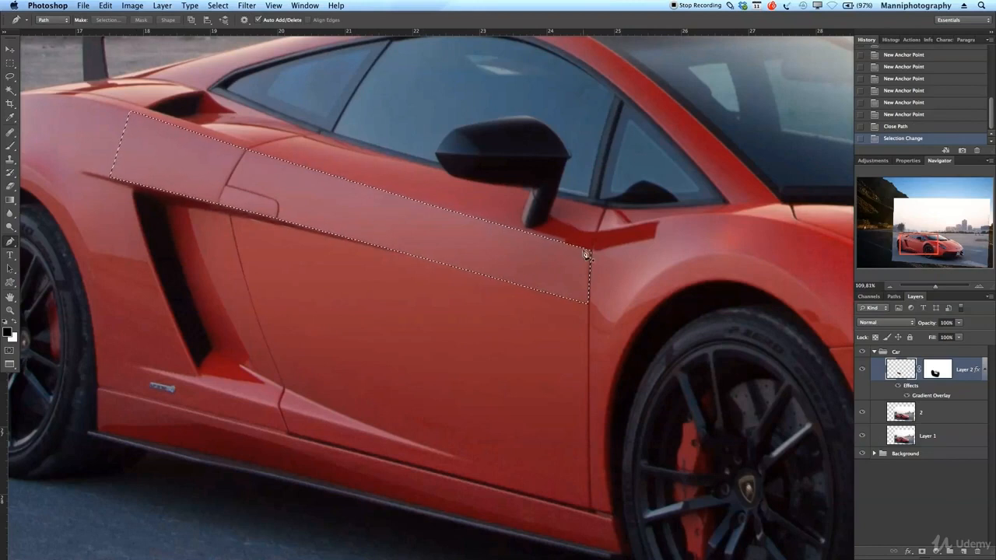
Add a new layer, fill the selected strip along the car's upper door with white, and deselect
drag(937, 287, 931, 287)
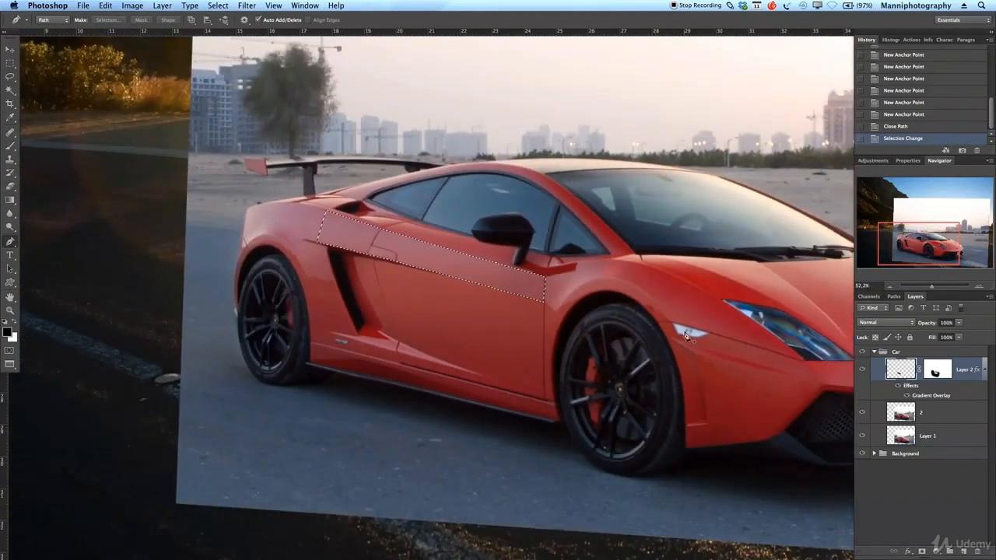
click(964, 551)
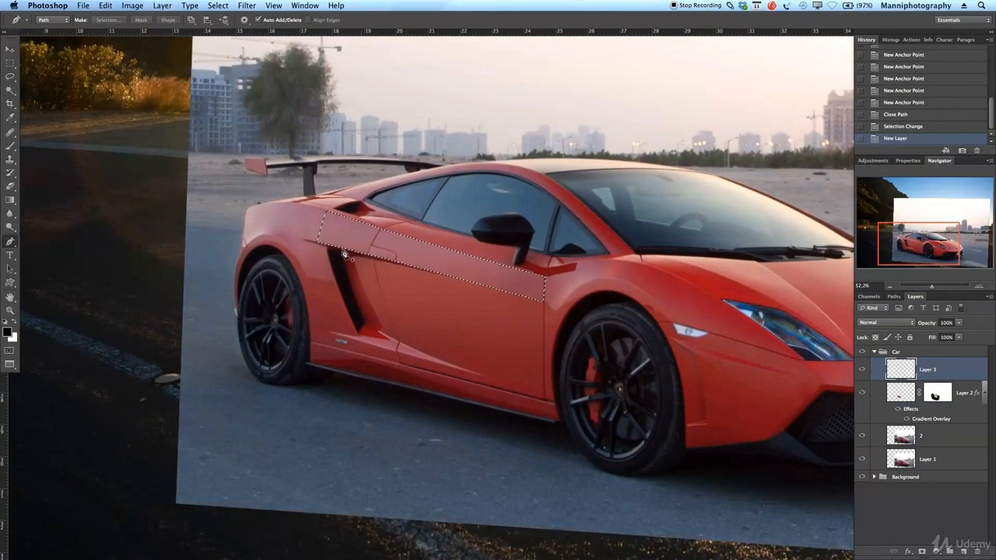
click(10, 63)
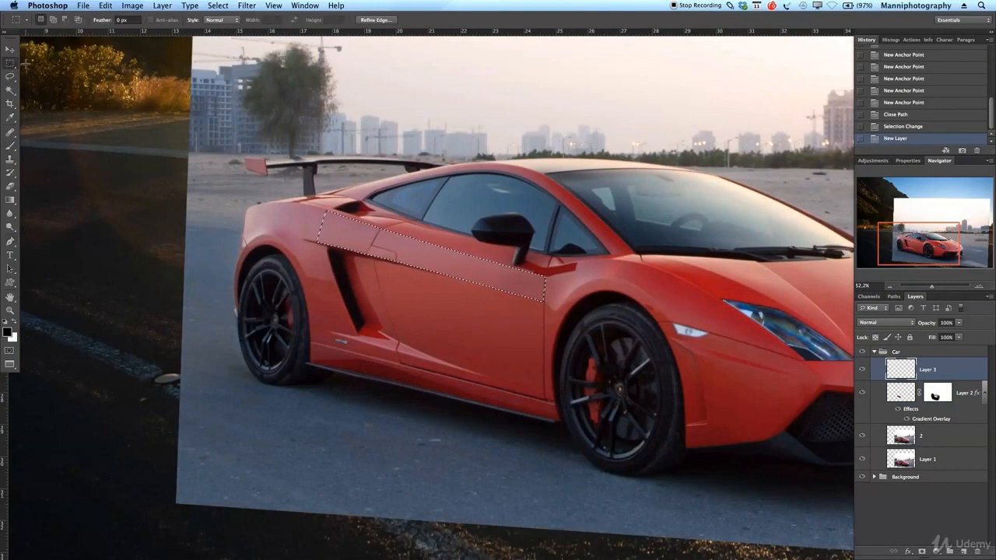
right_click(447, 260)
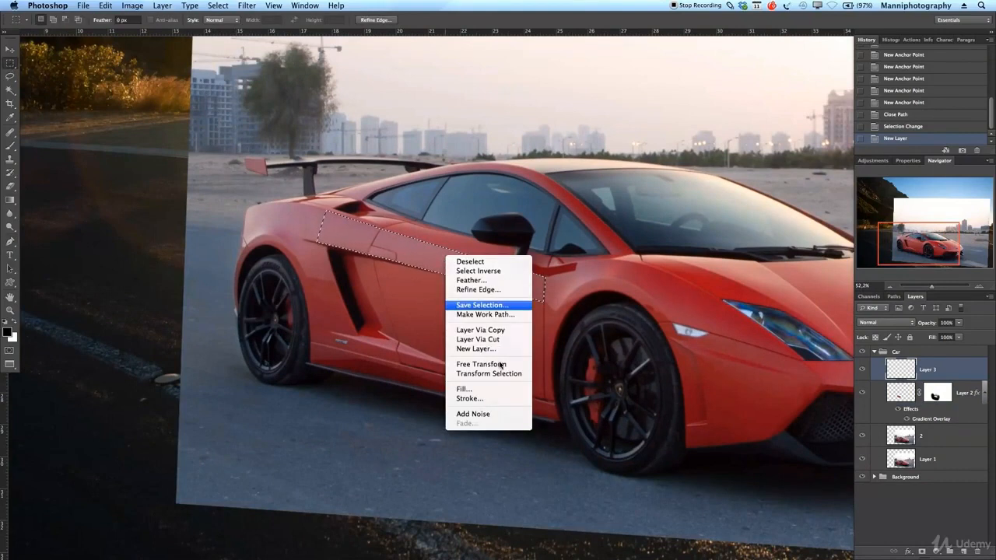
click(464, 389)
click(324, 392)
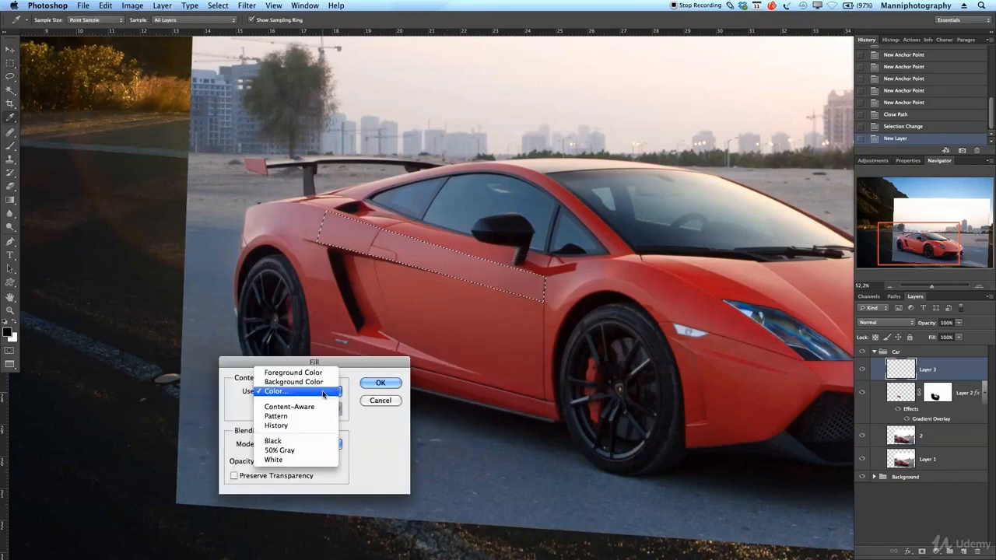
click(315, 460)
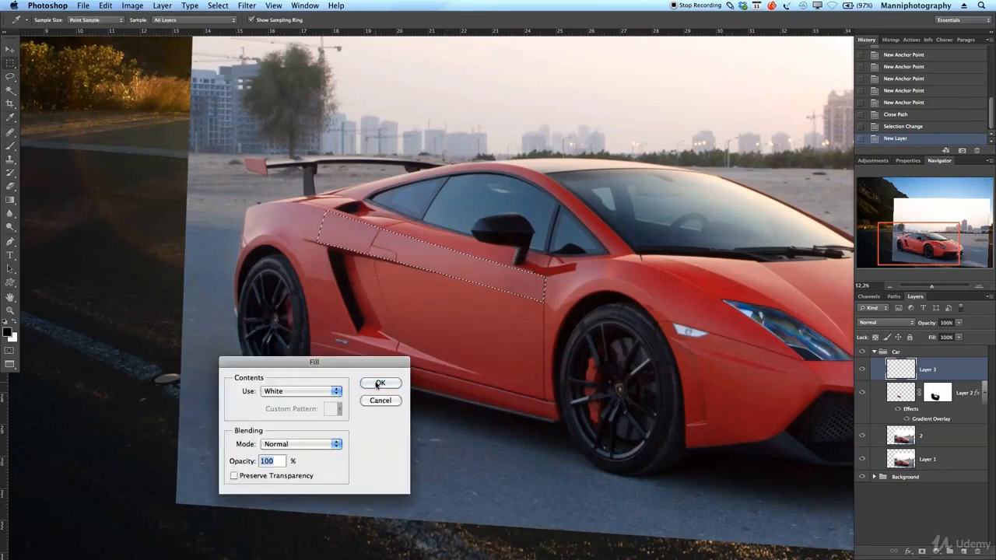
click(379, 384)
key(m)
click(430, 280)
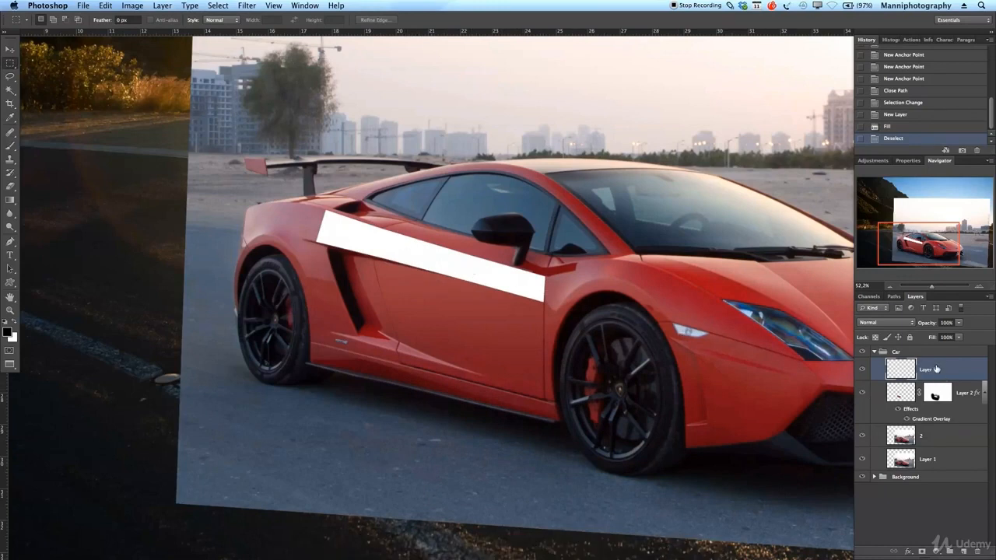
Lower the white strip layer's opacity to 9% so it reads as a faint door reflection
mouse_move(928, 325)
mouse_down()
mouse_move(894, 327)
mouse_move(912, 327)
mouse_up()
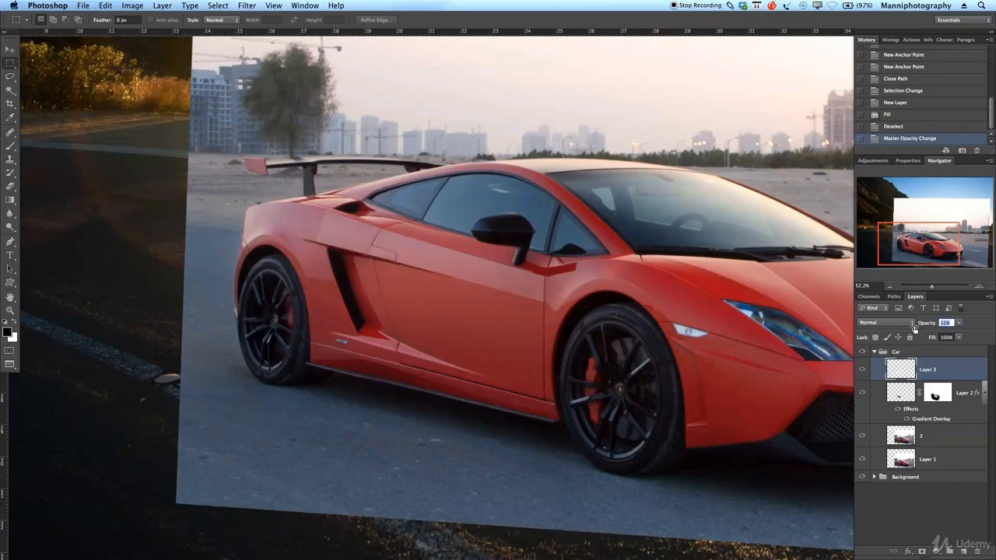
text(9)
key(Return)
key(z)
click(536, 299)
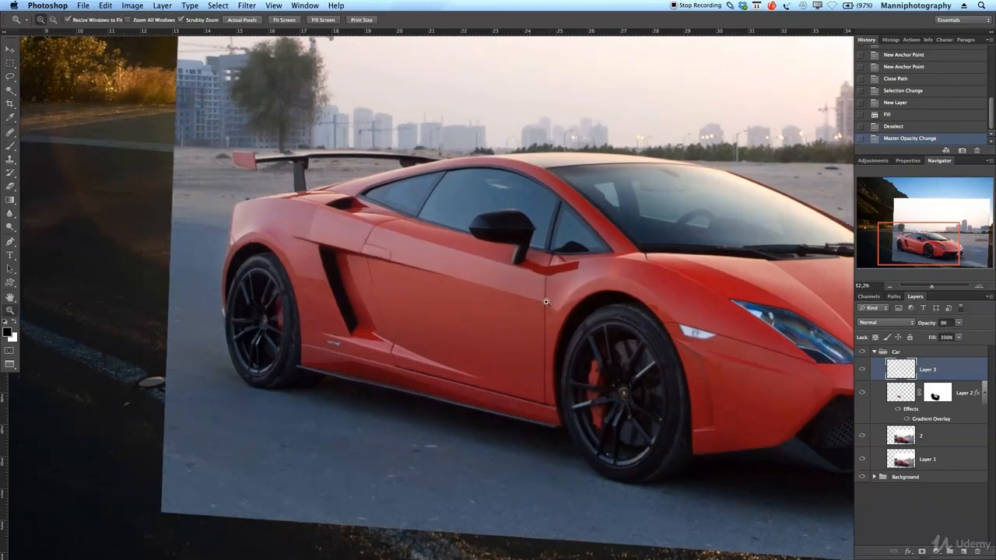
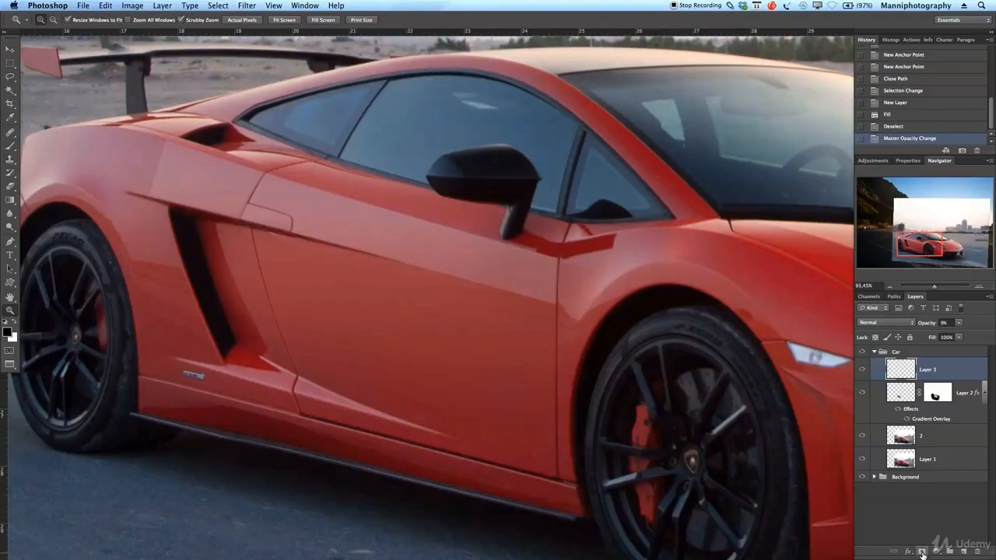
Add a layer mask to Layer 3 and blend the strip's ends with a black brush at 40% opacity
click(922, 551)
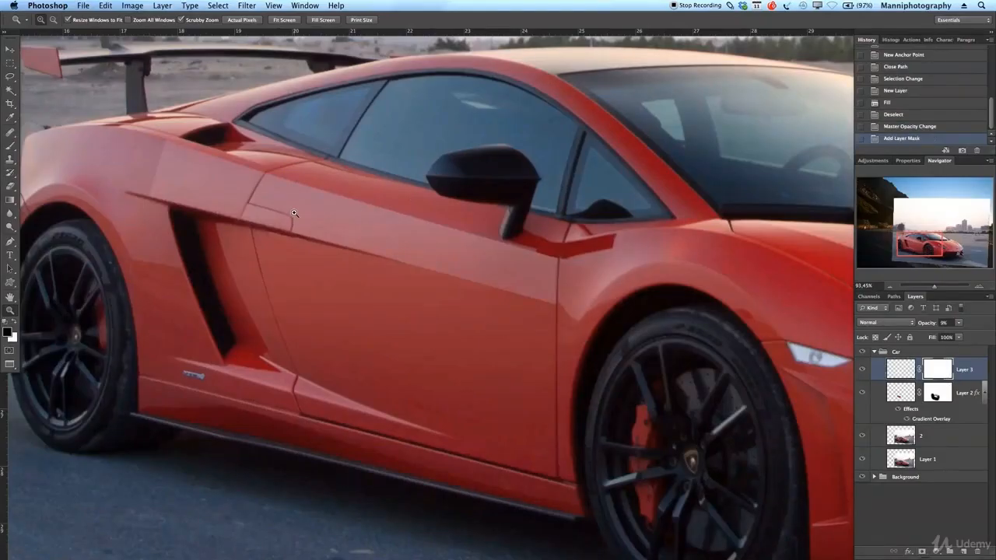
click(271, 191)
click(10, 146)
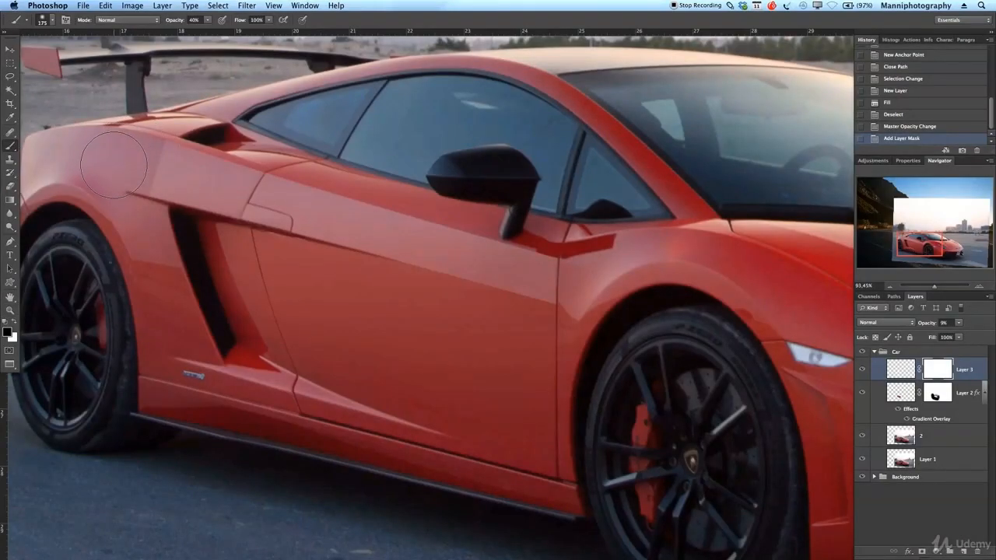
drag(152, 108, 158, 105)
mouse_move(133, 155)
mouse_down()
mouse_move(185, 120)
mouse_move(128, 171)
mouse_move(185, 122)
mouse_up()
mouse_move(185, 122)
mouse_down()
mouse_move(145, 162)
mouse_move(183, 125)
mouse_up()
drag(184, 124, 156, 152)
mouse_move(247, 102)
mouse_down()
mouse_move(223, 142)
mouse_move(248, 131)
mouse_move(224, 134)
mouse_move(260, 139)
mouse_move(208, 125)
mouse_move(246, 113)
mouse_up()
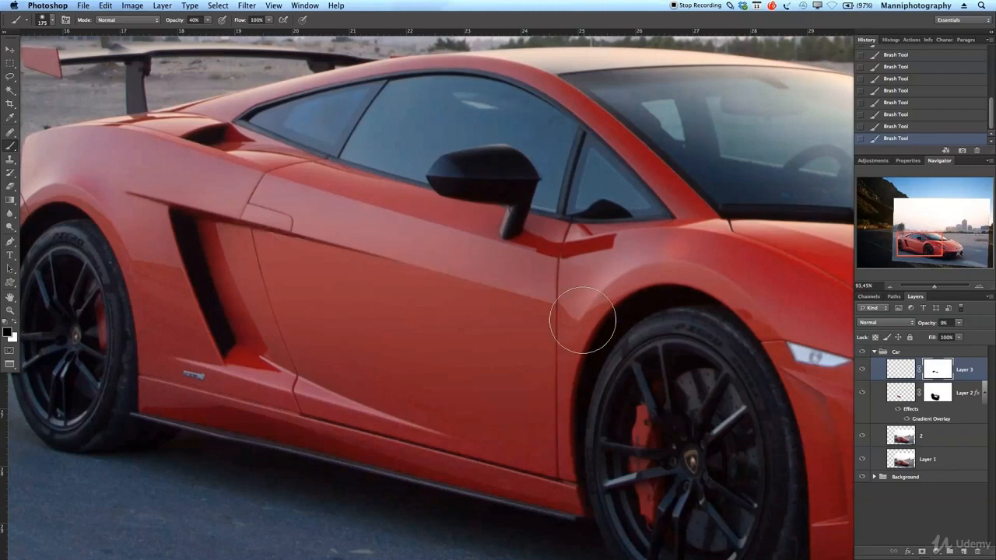
key(z)
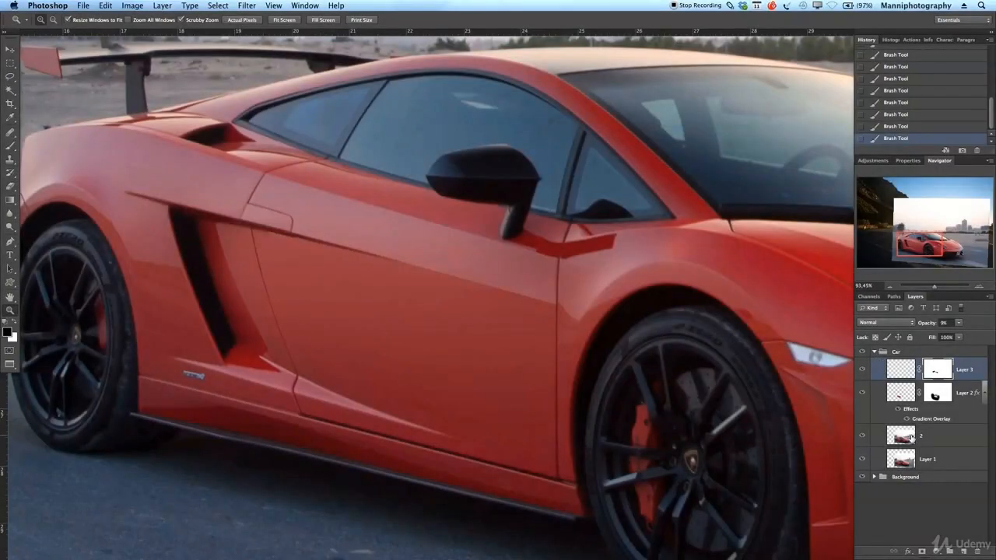
On layer 2, trace the light reflection between the door edge and front wheel arch with the Pen tool and convert the path to a selection
click(912, 437)
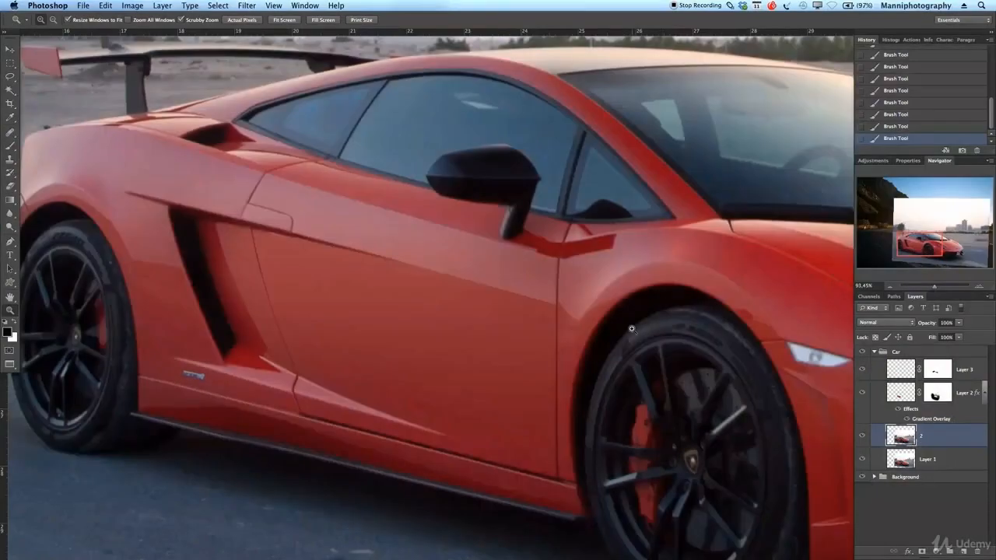
drag(571, 310, 784, 355)
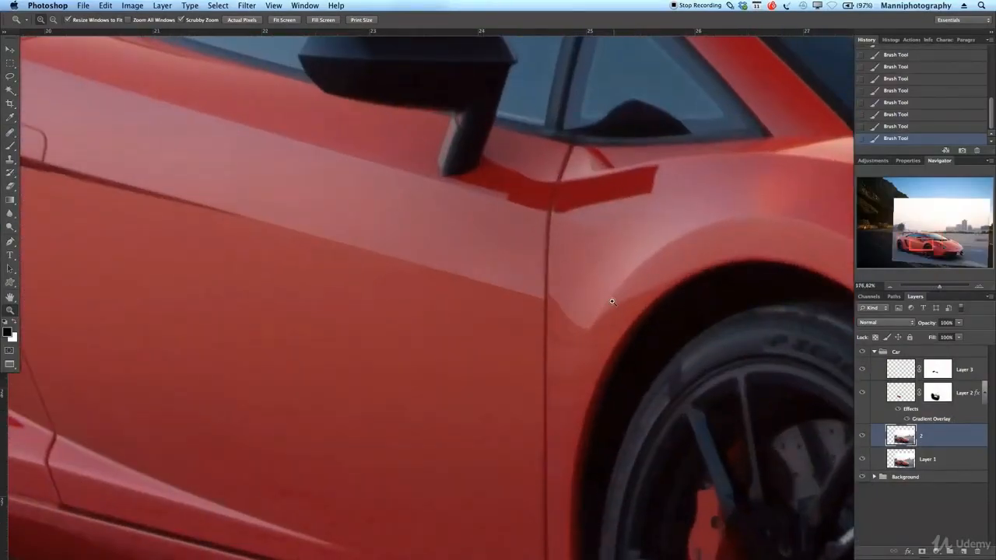
key(p)
click(547, 301)
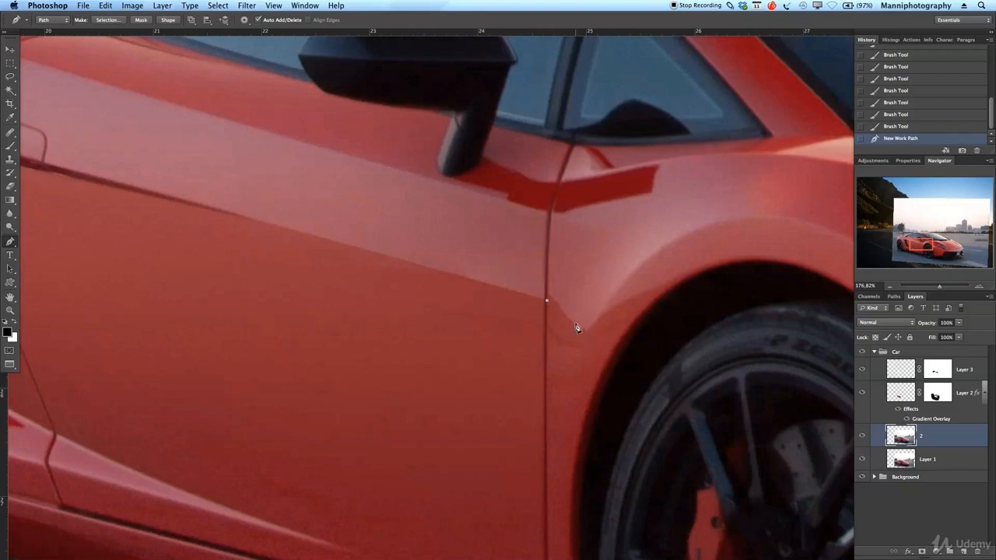
click(576, 323)
click(595, 311)
click(605, 287)
click(609, 264)
click(595, 252)
click(571, 250)
click(559, 264)
click(547, 274)
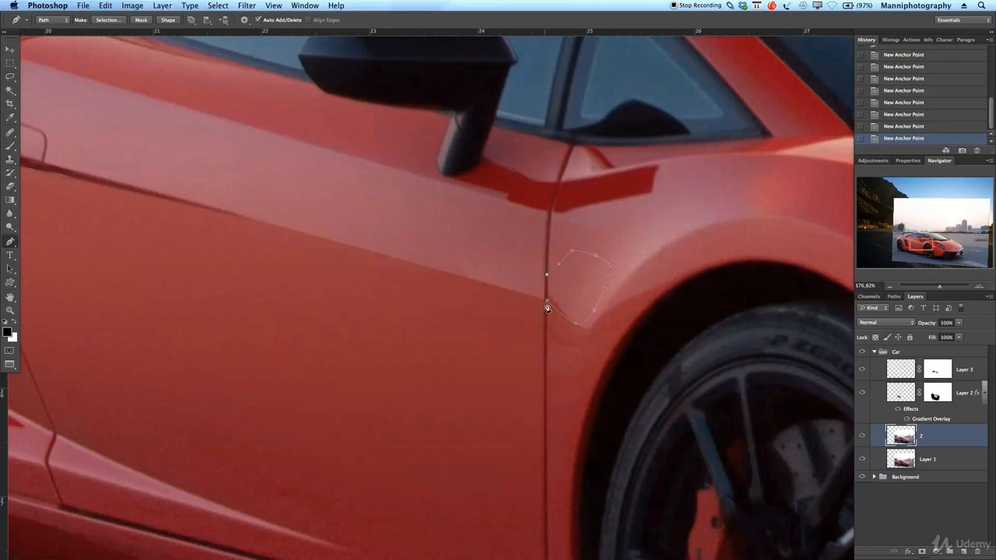
click(546, 302)
right_click(559, 287)
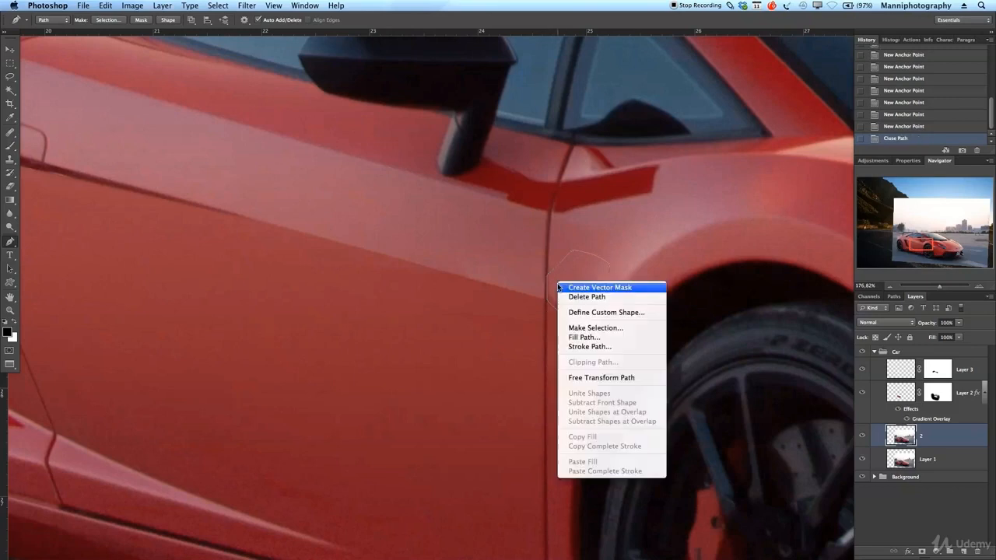
click(574, 327)
click(450, 267)
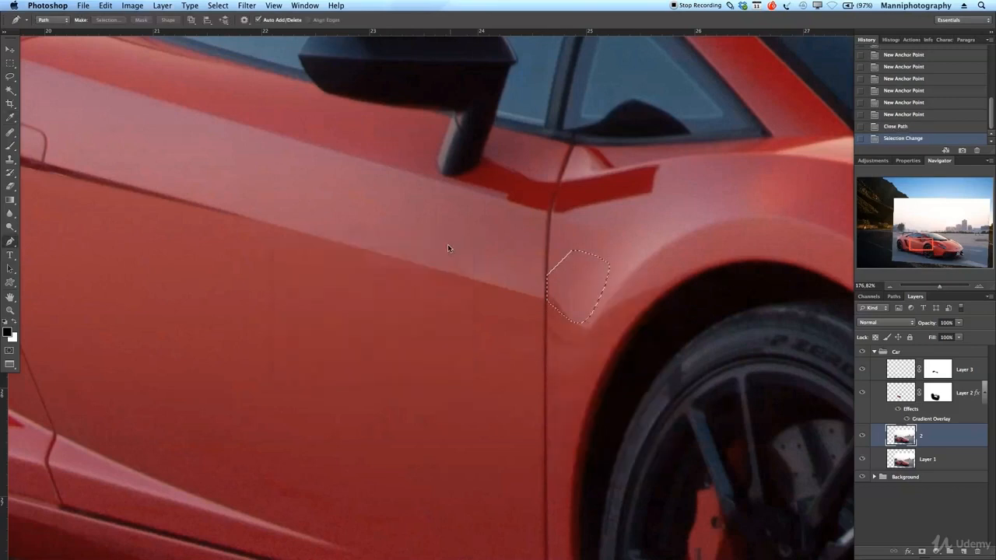
Clone the light paint over the lower part of the selected fender area with the Clone Stamp, and deselect
key(s)
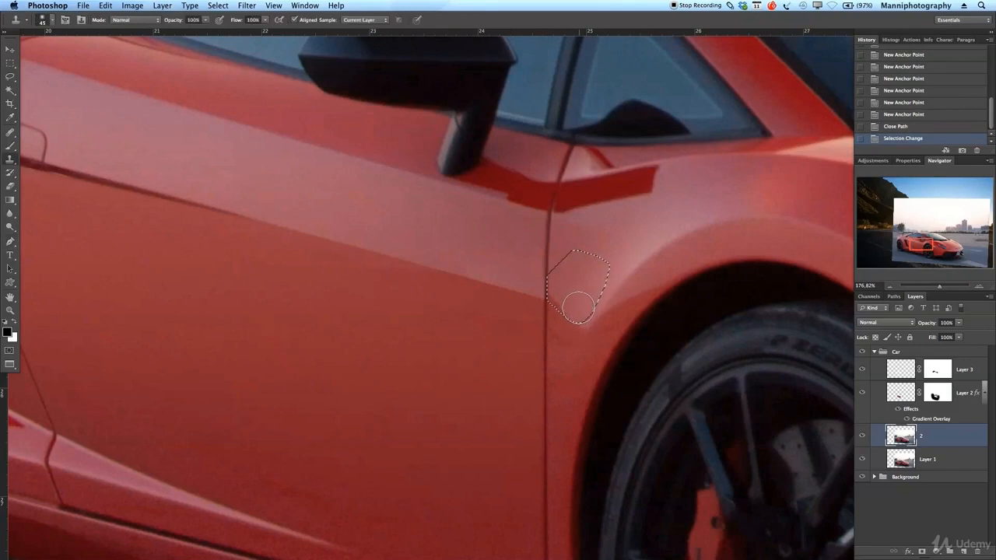
alt+click(568, 280)
mouse_move(563, 297)
mouse_down()
mouse_move(573, 293)
mouse_move(554, 306)
mouse_move(583, 329)
mouse_move(582, 349)
mouse_up()
key(super+d)
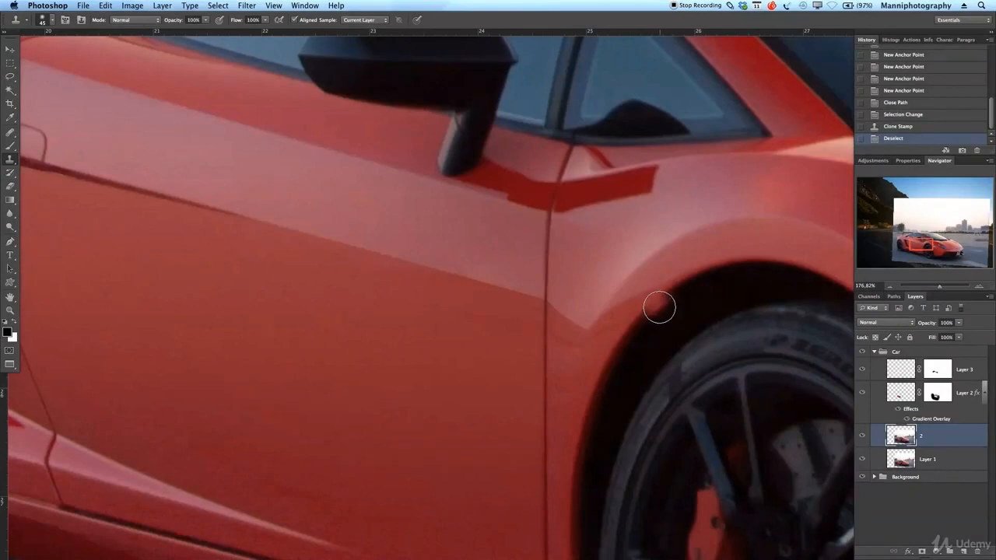
Group Layer 3 and Layer 2 and name the group "Door & Reflection"
key(z)
mouse_move(640, 282)
mouse_down()
mouse_move(589, 284)
mouse_move(530, 353)
mouse_up()
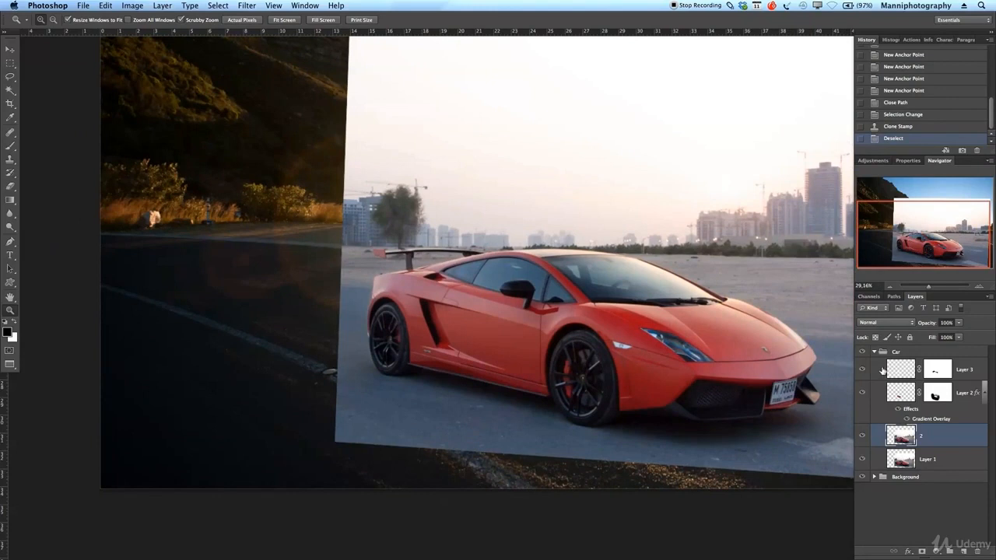
click(884, 371)
shift+click(882, 395)
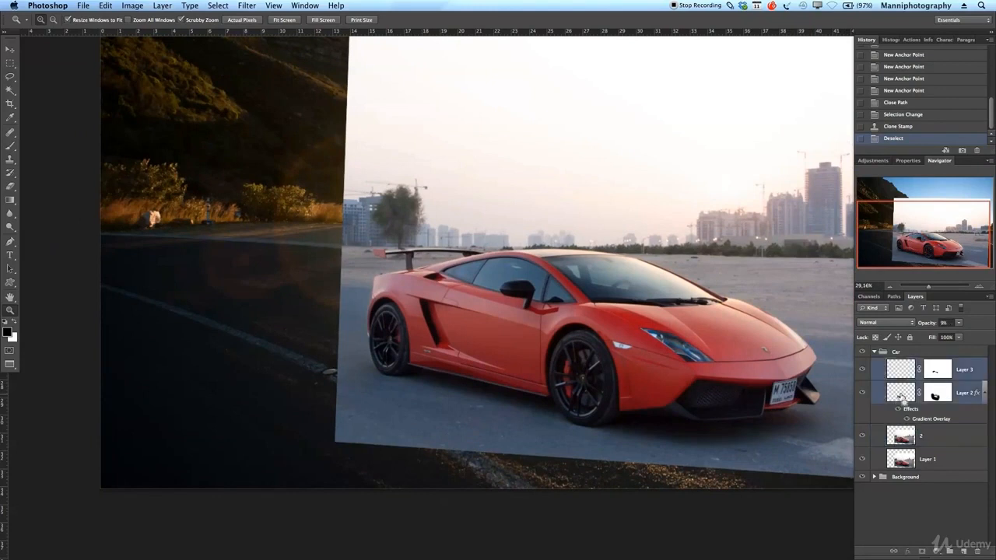
key(super+g)
double_click(914, 364)
text(Door & Reflection)
key(Return)
Compare the car with and without the door retouching by toggling that group's visibility
click(863, 365)
click(862, 365)
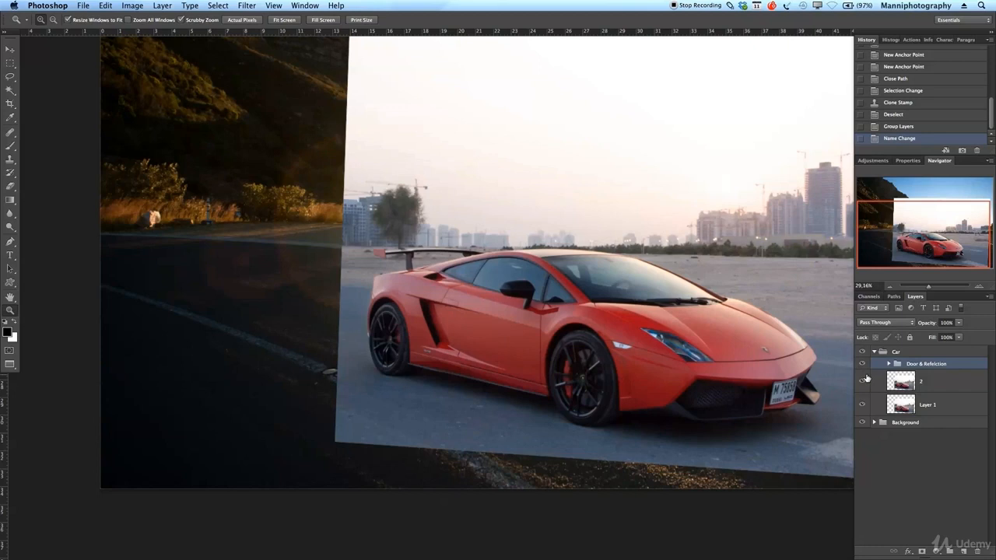
click(862, 365)
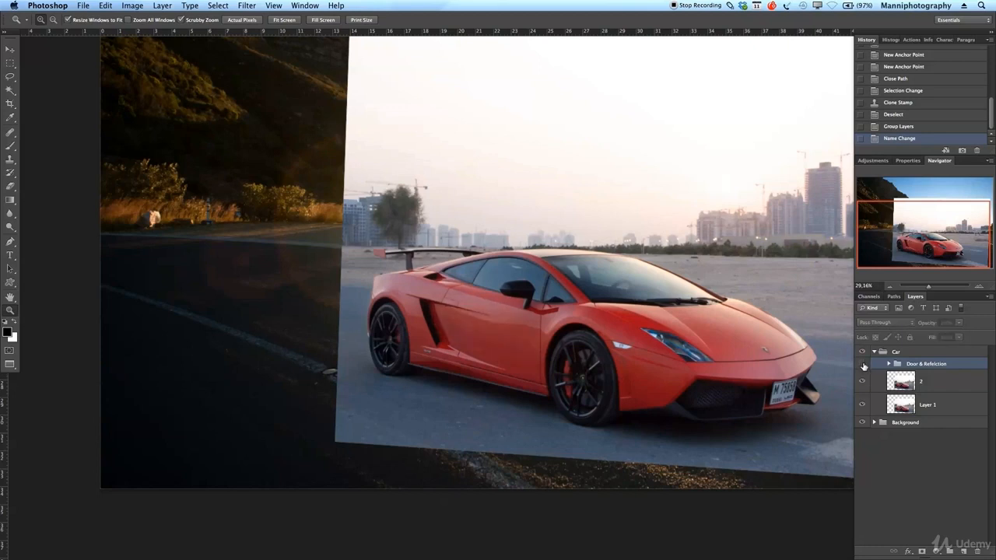
click(863, 365)
click(863, 365)
click(862, 365)
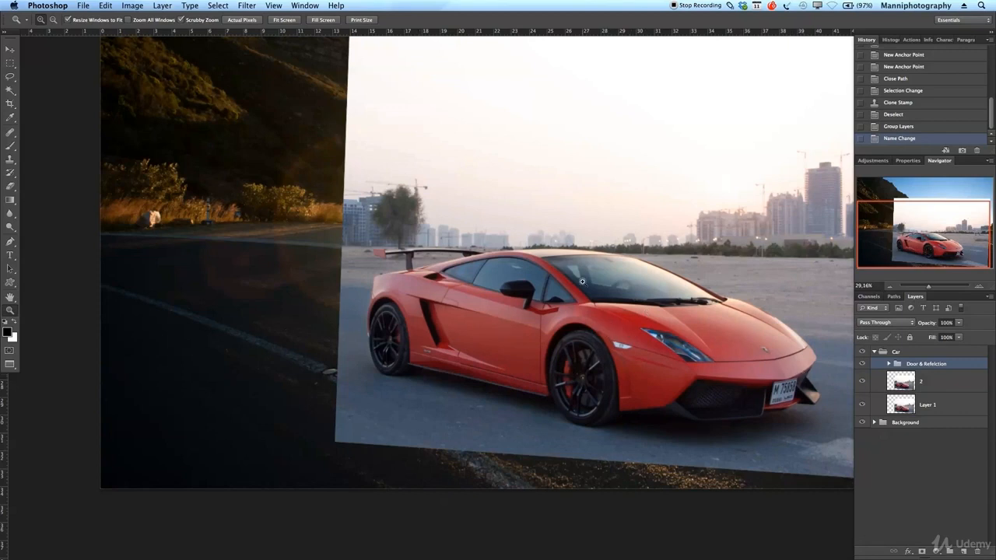
click(862, 365)
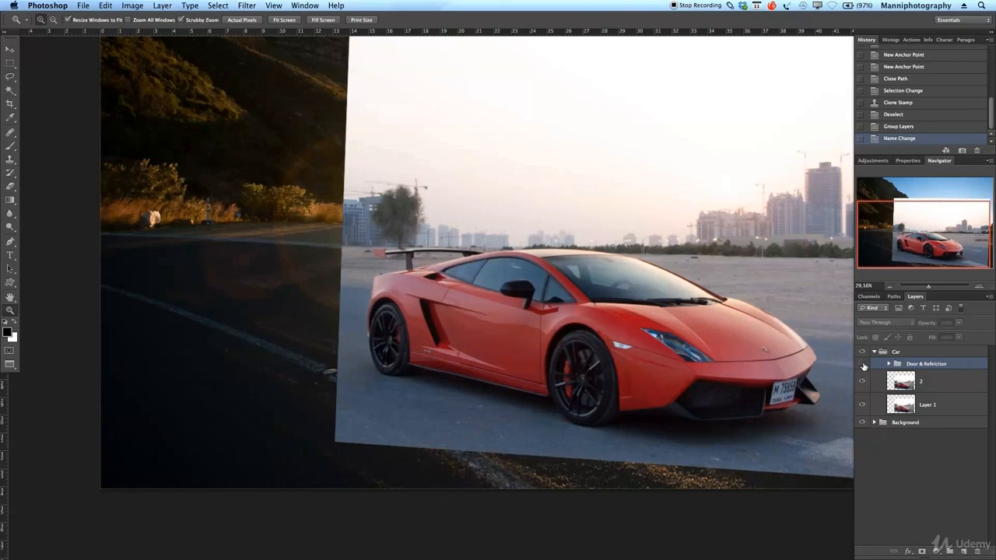
click(858, 369)
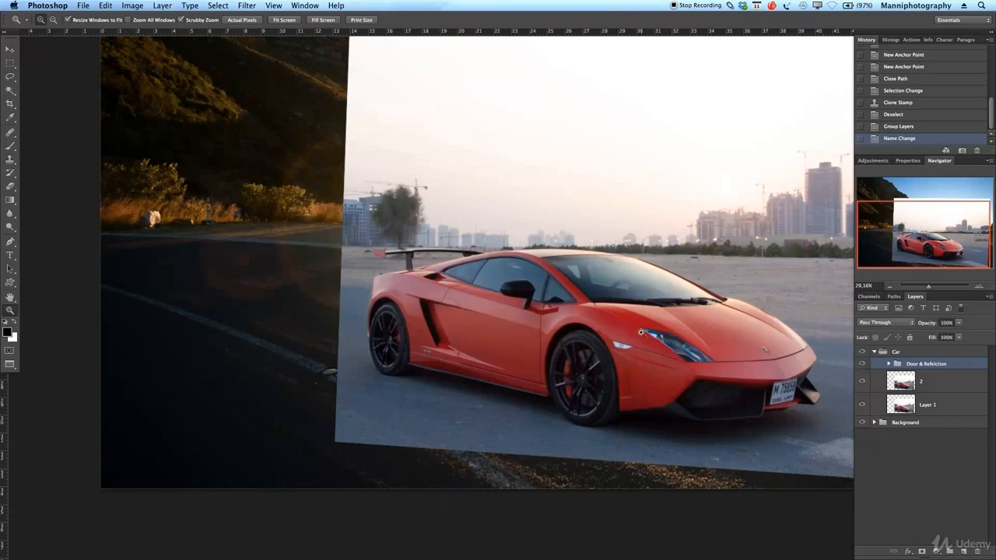
Collapse the Car group, briefly hide it to check the background, and add a layer mask to the group
click(875, 352)
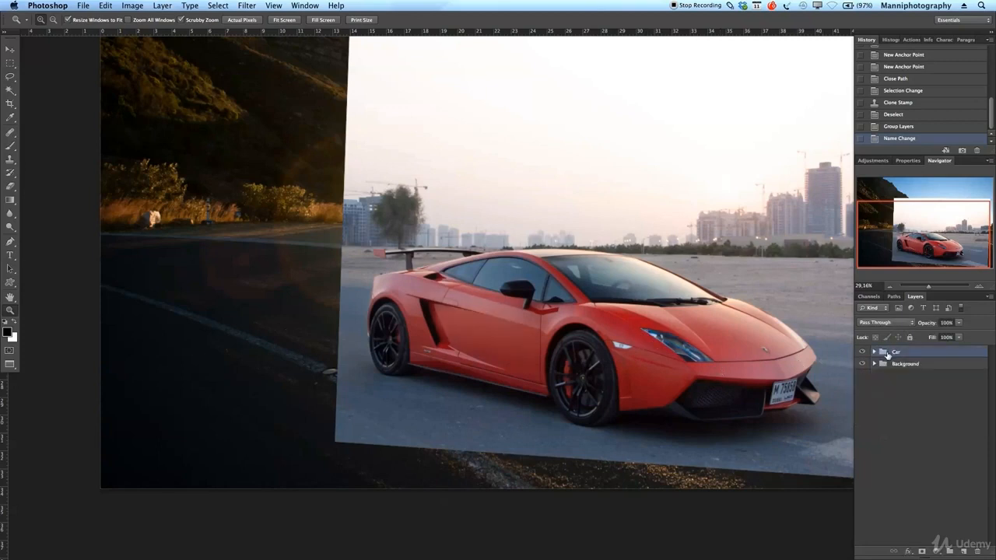
click(862, 353)
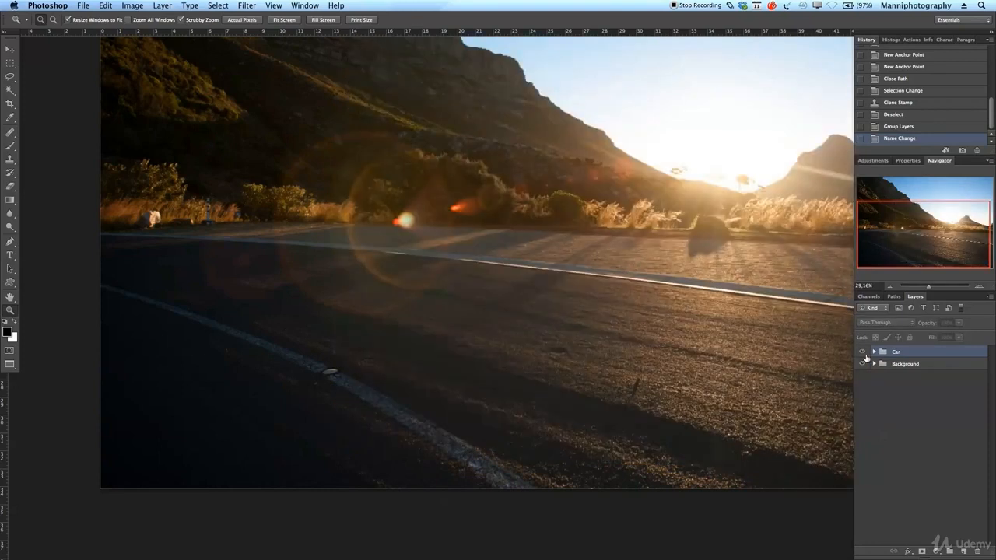
click(862, 352)
drag(666, 375, 618, 366)
drag(815, 424, 762, 391)
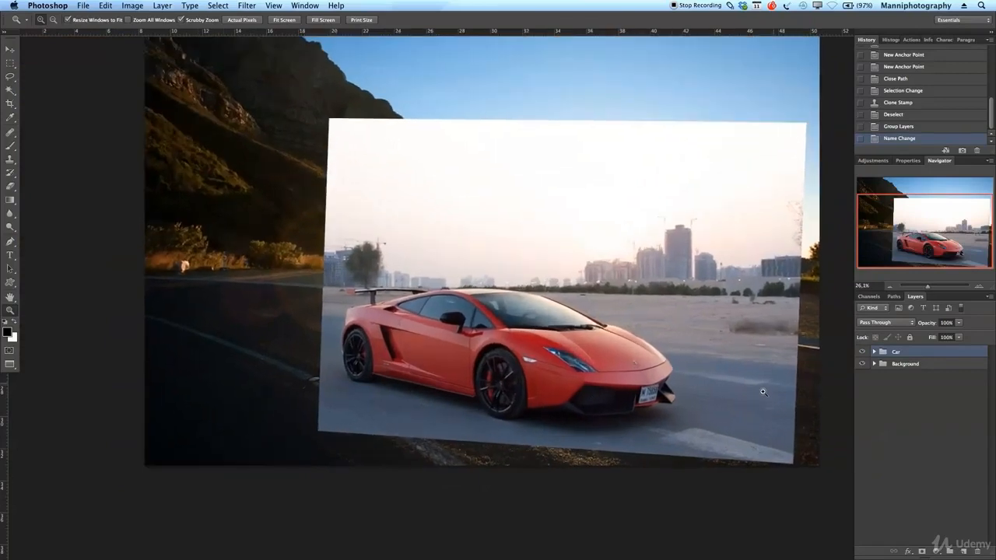
click(923, 552)
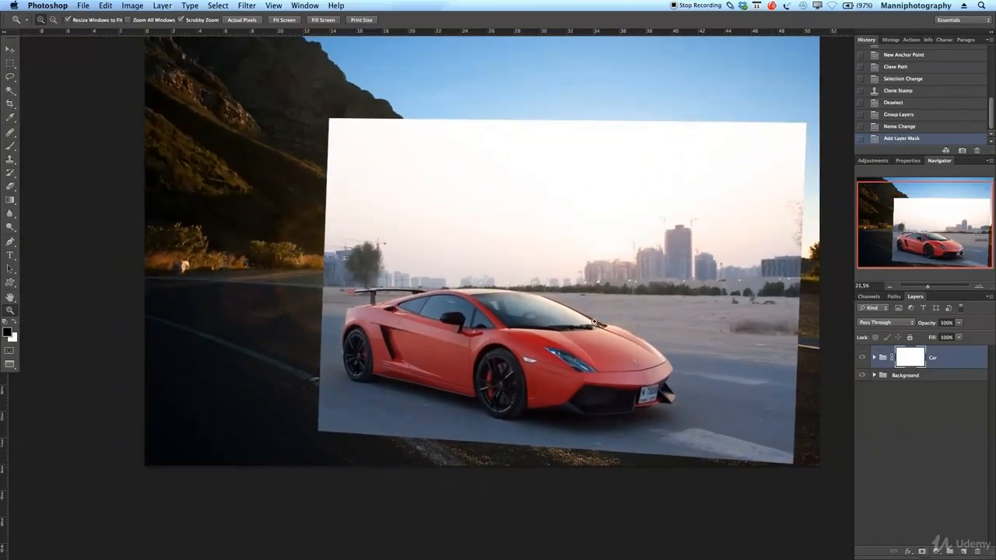
Start a Pen path on the dark road behind the car and bring it to the rear tyre's lower outer edge
drag(363, 315, 439, 309)
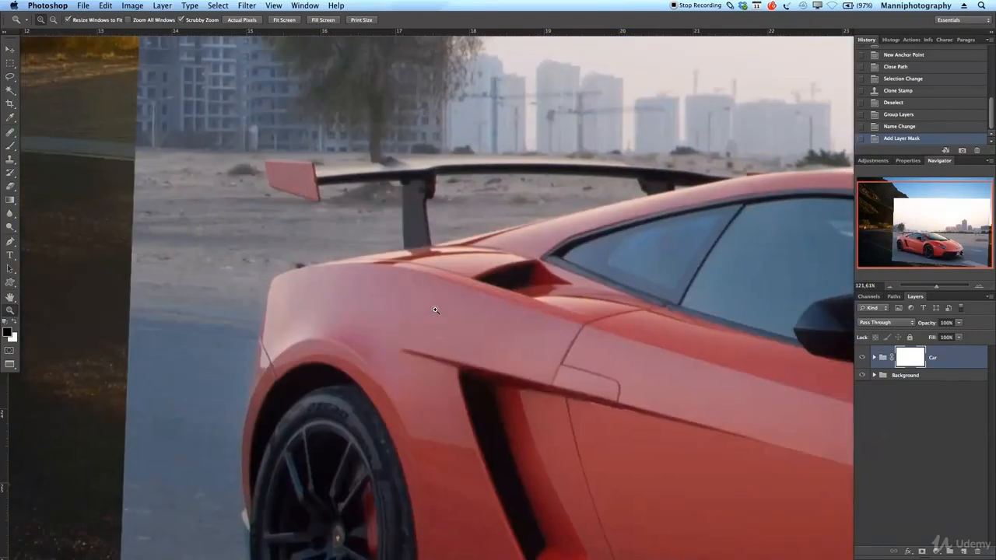
key(p)
drag(209, 289, 205, 283)
scroll(205, 283, down, 5)
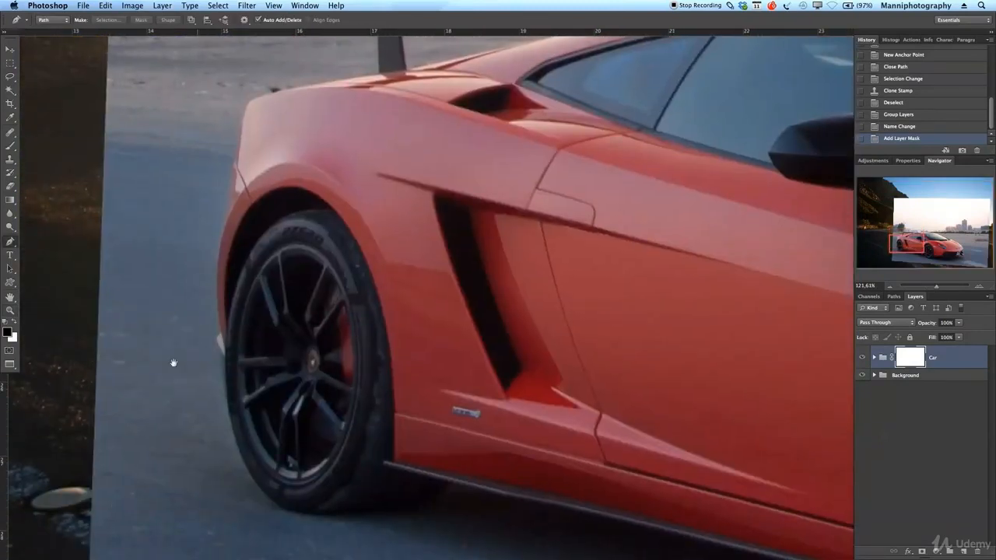
click(80, 507)
click(243, 462)
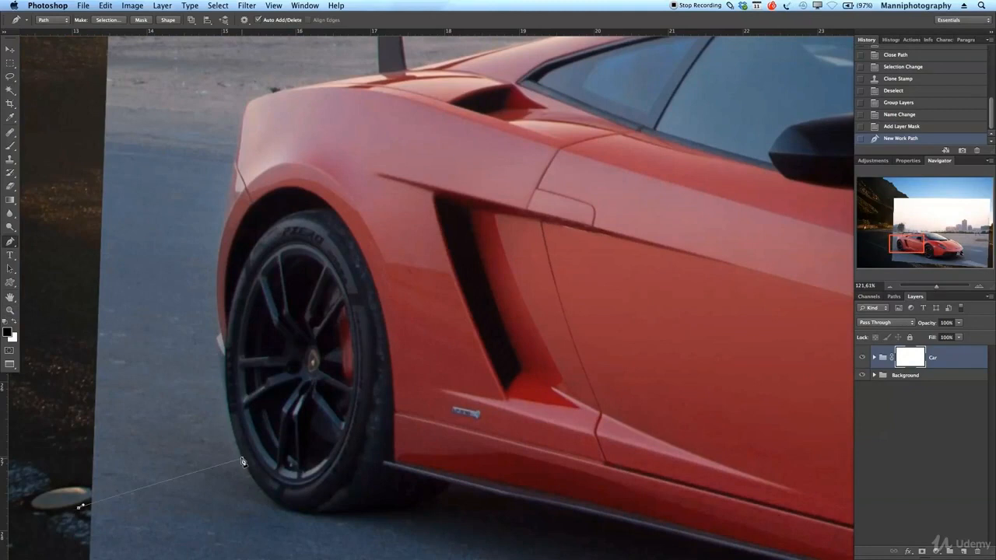
Trace the rear tyre's outer edge upward with path anchor points until it meets the bumper
key(z)
drag(257, 445, 291, 433)
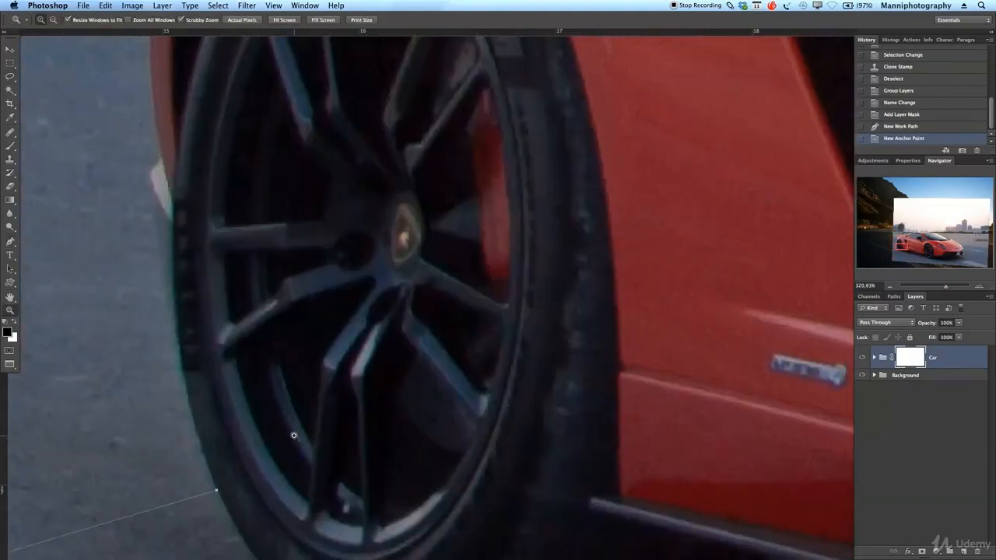
key(p)
click(184, 383)
drag(177, 318, 174, 302)
click(173, 239)
click(172, 205)
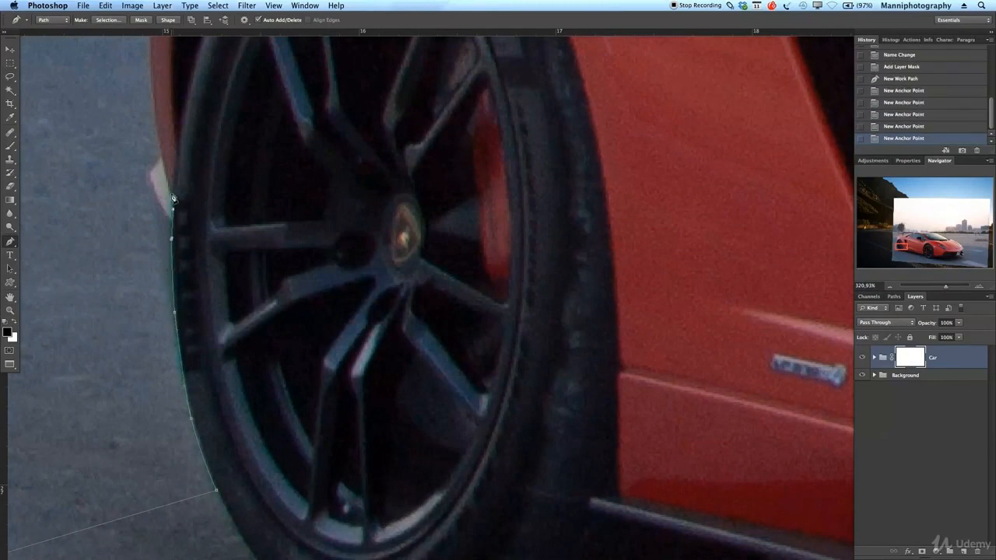
Continue the path up the rear bumper and along the outer edge of the rear wheel arch and fender
click(165, 179)
click(154, 107)
drag(181, 89, 260, 440)
click(231, 360)
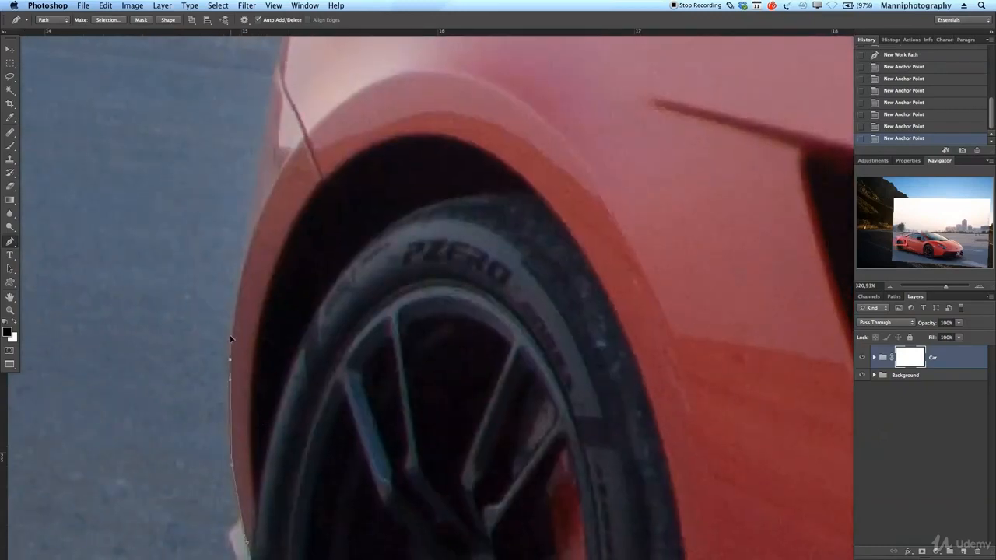
click(233, 317)
drag(256, 223, 278, 355)
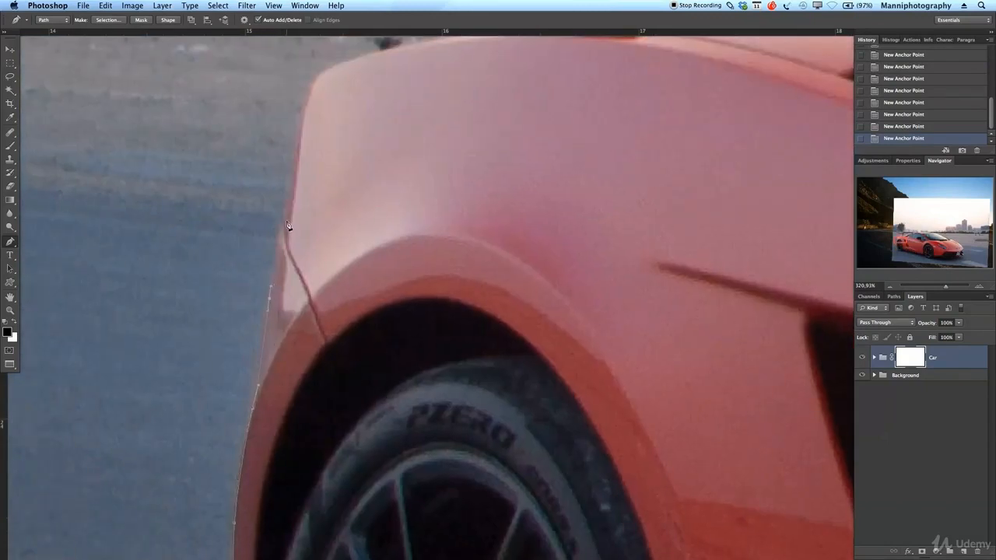
drag(303, 169, 309, 378)
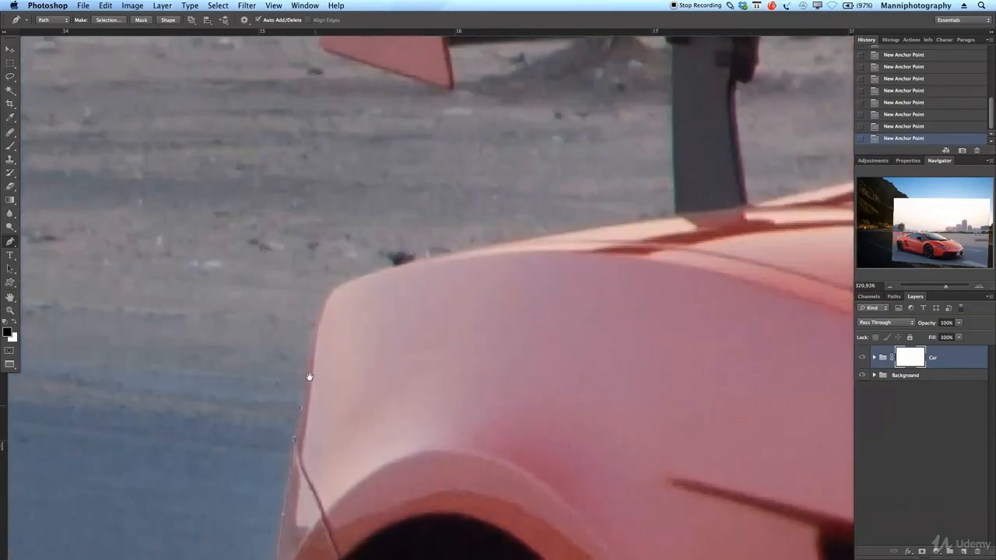
Trace the path from the rear wing's support along the wing's underside and around the bottom of its end plate
drag(438, 286, 421, 284)
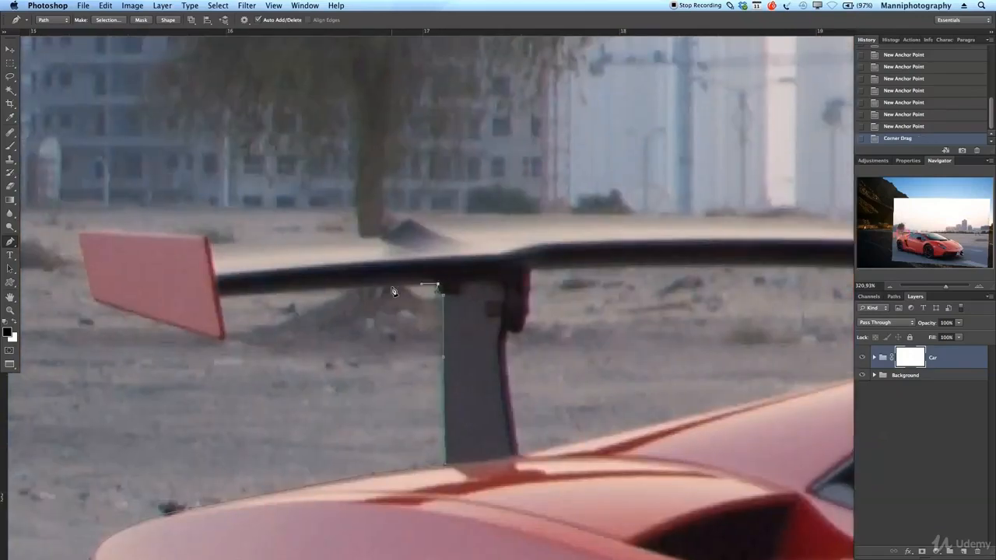
click(391, 284)
click(281, 290)
click(221, 297)
click(224, 330)
click(220, 340)
click(170, 323)
click(122, 310)
click(98, 302)
Carry the path from the end plate along the upper edge of the rear wing
click(210, 251)
click(254, 249)
click(488, 211)
click(643, 215)
click(772, 219)
Trace the remaining upper edge of the rear wing, following its step down toward the car's roof
mouse_move(850, 247)
mouse_down()
mouse_move(658, 275)
mouse_move(369, 294)
mouse_up()
click(491, 278)
alt+click(492, 277)
click(521, 281)
click(543, 286)
click(554, 290)
click(581, 294)
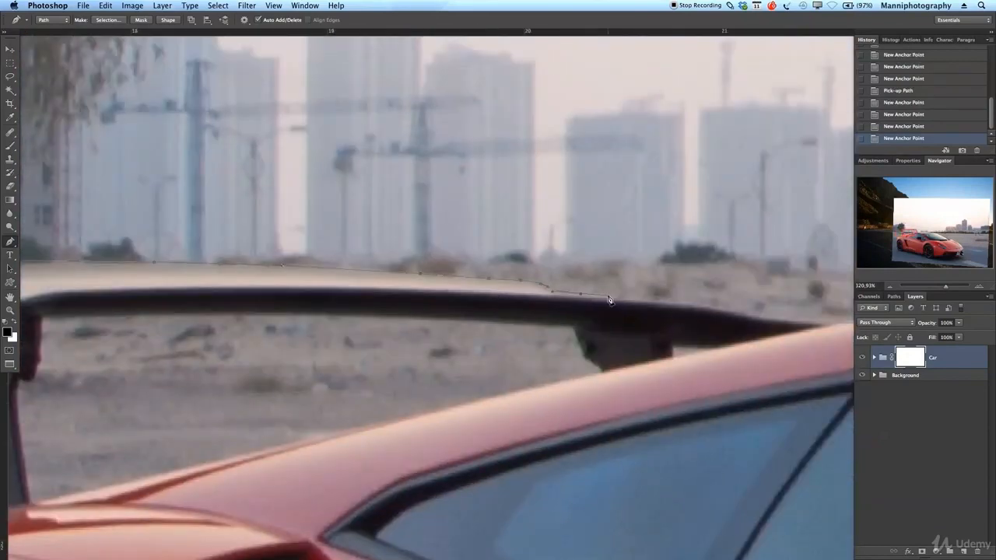
drag(611, 296, 466, 275)
click(503, 279)
click(542, 281)
Extend the path from the wing's end along the rear part of the roofline, removing one misplaced anchor point
drag(713, 302, 501, 315)
click(505, 309)
click(563, 305)
click(632, 302)
drag(741, 298, 615, 301)
click(461, 309)
key(BackSpace)
click(393, 312)
drag(826, 304, 604, 288)
Trace the front of the roofline and the far windshield pillar down to the base of the hood
drag(845, 316, 661, 292)
drag(847, 305, 529, 270)
drag(560, 276, 613, 285)
drag(787, 322, 521, 304)
drag(753, 387, 565, 332)
drag(566, 335, 640, 364)
drag(847, 476, 360, 282)
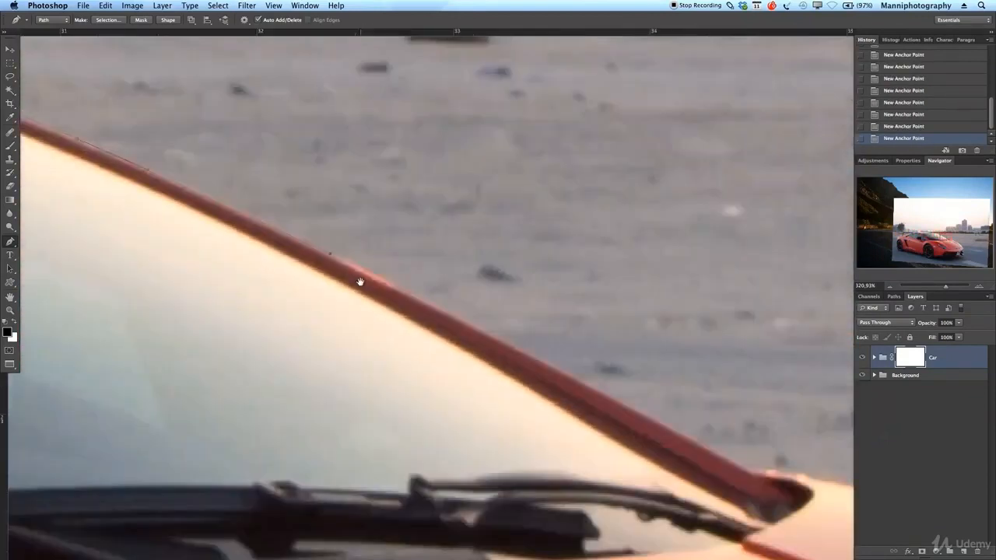
drag(513, 335, 560, 359)
drag(700, 428, 494, 343)
drag(477, 338, 507, 355)
click(542, 377)
Trace the far edge of the hood with anchor points from the windshield base to the car's nose
drag(624, 388, 685, 400)
drag(845, 456, 528, 337)
drag(547, 340, 603, 364)
drag(755, 434, 636, 334)
drag(628, 335, 687, 371)
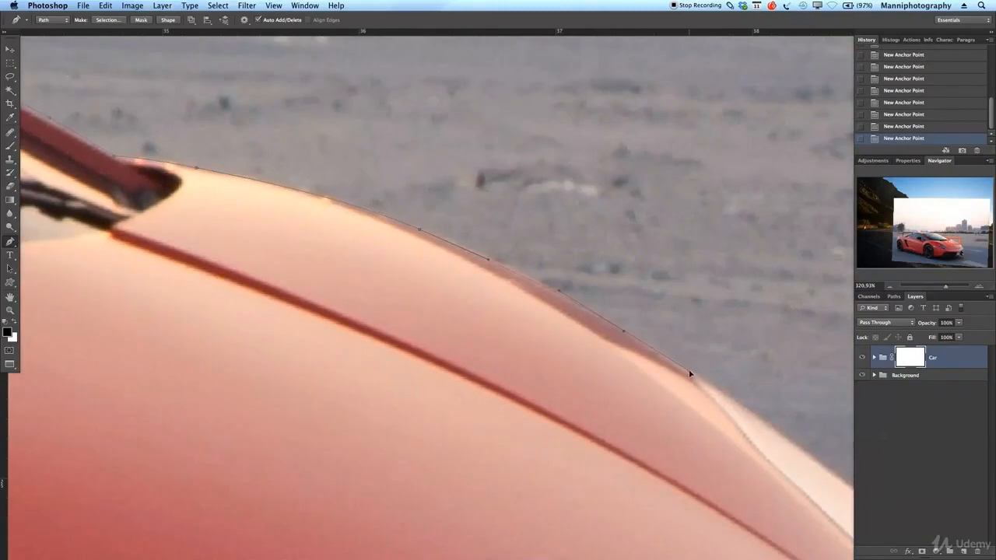
drag(813, 466, 622, 359)
drag(624, 360, 662, 391)
drag(782, 494, 576, 303)
drag(574, 302, 635, 363)
drag(726, 485, 625, 377)
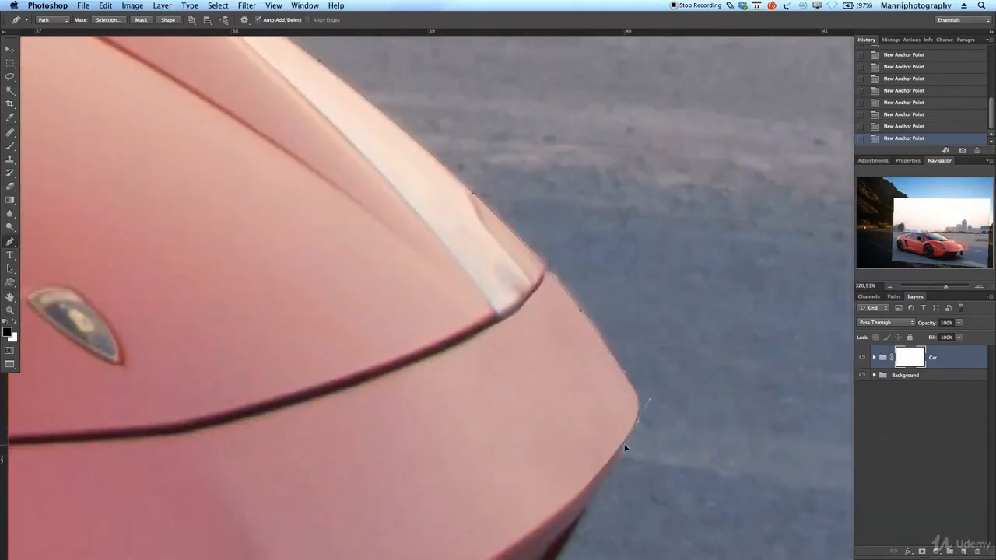
Continue the path around the nose corner and the protruding front splitter to the underside of the bumper
drag(625, 448, 683, 277)
drag(584, 433, 649, 238)
drag(749, 376, 503, 241)
click(535, 282)
click(557, 323)
click(543, 368)
click(515, 403)
click(497, 421)
click(372, 415)
click(296, 409)
Lead the path from the front bumper across the road and out past the car photo's right-hand edge
drag(408, 350, 303, 358)
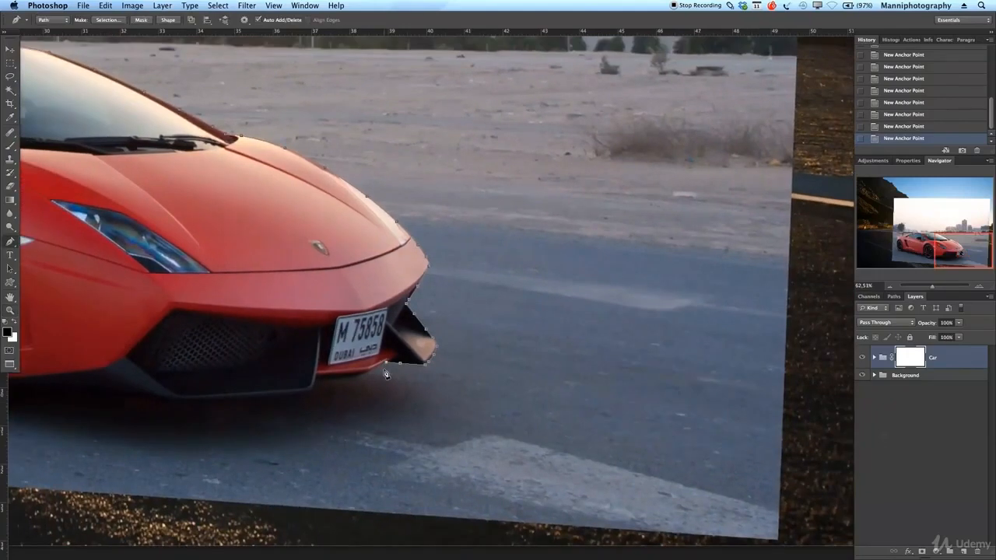
click(759, 443)
click(783, 434)
click(802, 393)
drag(774, 379, 311, 208)
drag(784, 348, 780, 428)
click(794, 345)
Run the path outside the photo's top and left edges and close it at its starting point behind the car
click(794, 71)
click(336, 45)
click(210, 52)
click(182, 55)
click(136, 147)
click(121, 338)
click(136, 390)
click(165, 416)
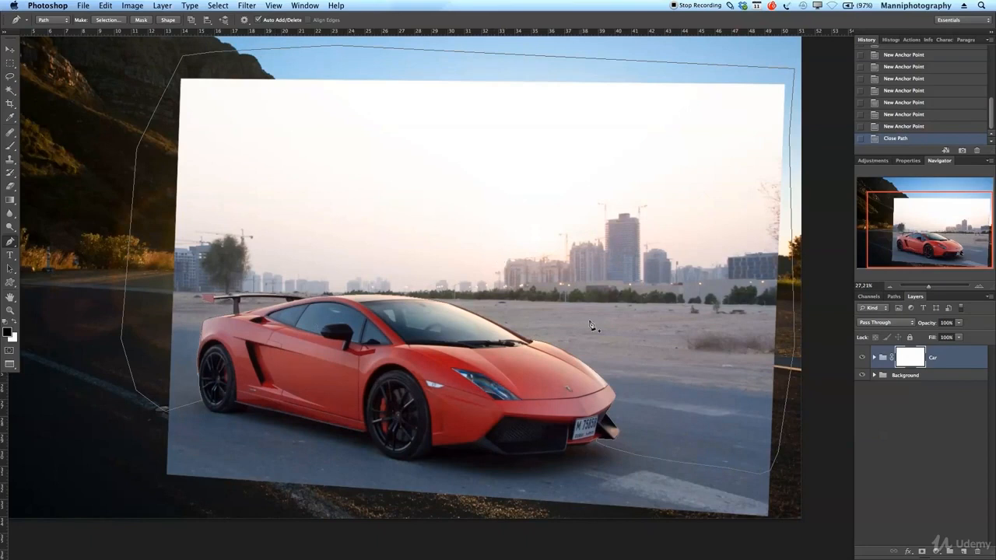
Convert the closed path into a selection and try to clear the selected area on the Car group's mask
right_click(518, 196)
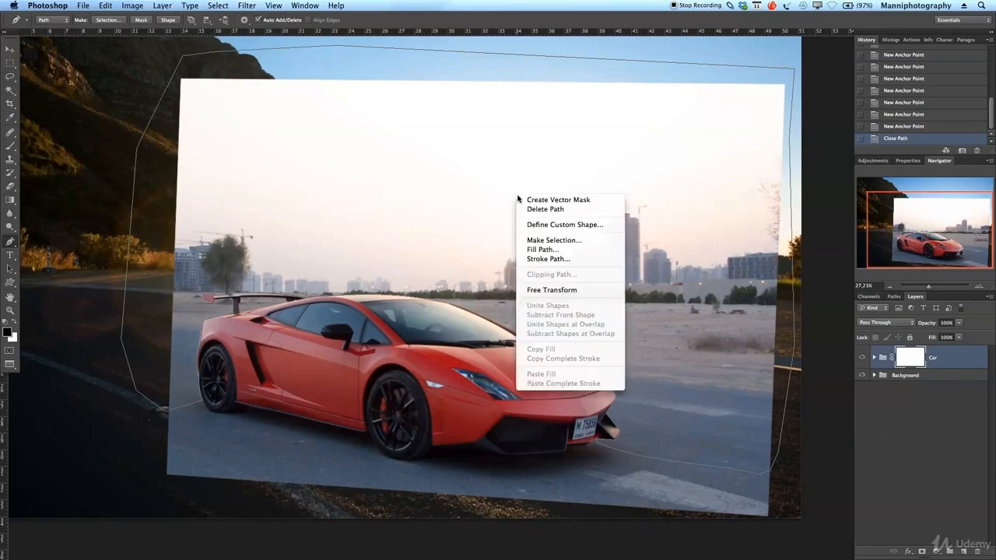
click(536, 240)
click(447, 265)
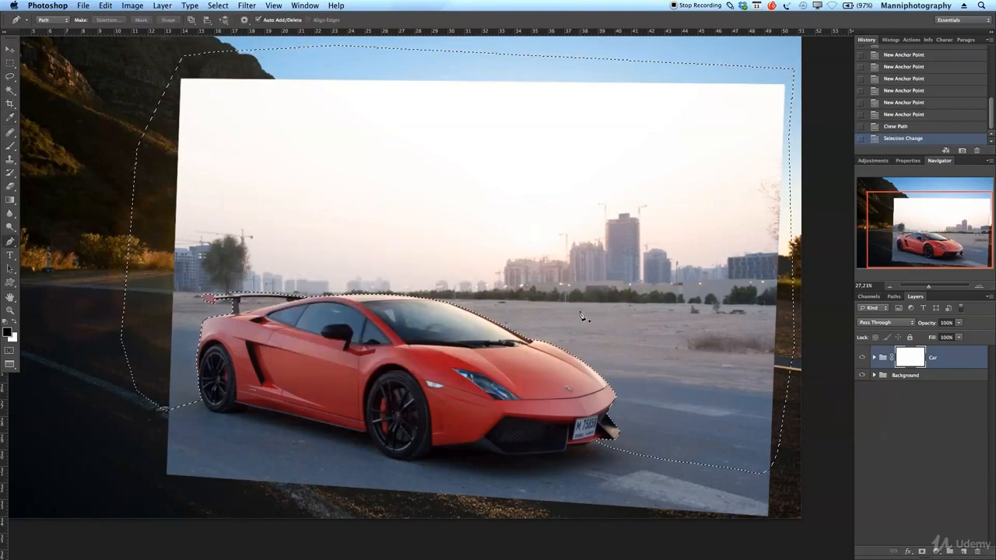
key(Delete)
key(Delete)
Paint black inside the selection on the Car mask with a 700 px brush at 100% opacity to hide the photo's background
key(b)
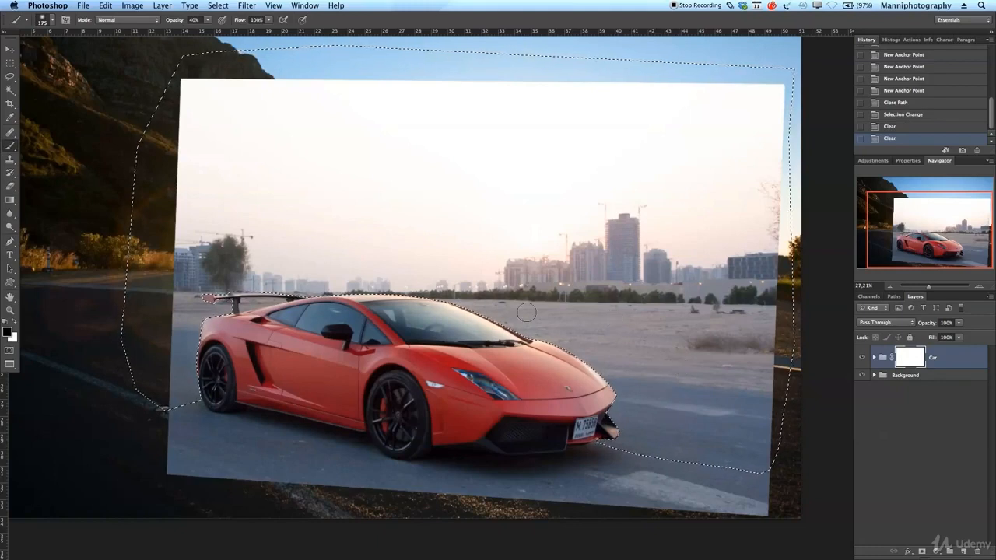
key(bracketright)
drag(181, 25, 210, 25)
mouse_move(211, 107)
mouse_down()
mouse_move(216, 187)
mouse_move(256, 78)
mouse_move(212, 109)
mouse_move(930, 104)
mouse_move(266, 108)
mouse_move(369, 136)
mouse_move(931, 164)
mouse_move(462, 187)
mouse_move(208, 217)
mouse_move(267, 269)
mouse_up()
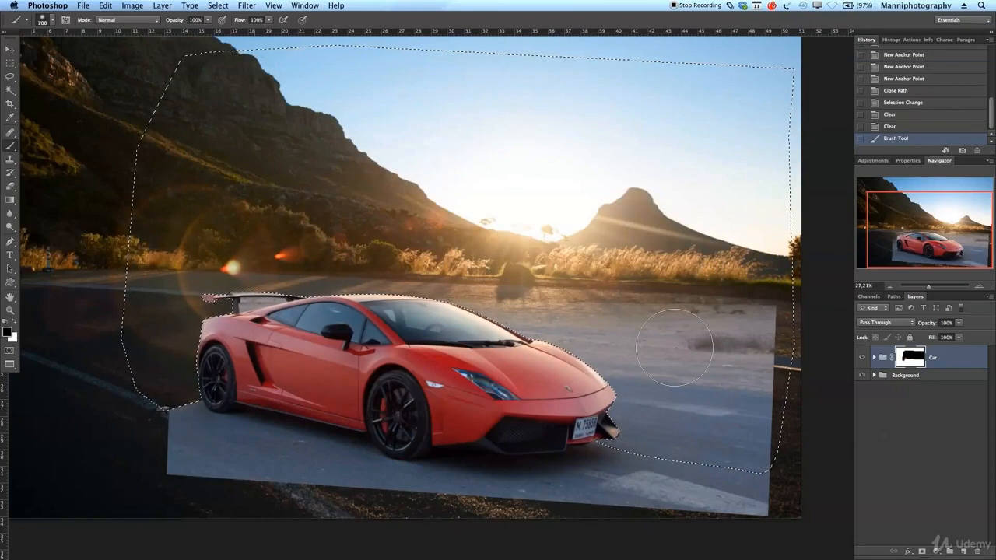
mouse_move(642, 461)
mouse_down()
mouse_move(713, 438)
mouse_move(792, 358)
mouse_move(607, 357)
mouse_move(643, 297)
mouse_move(553, 288)
mouse_move(620, 405)
mouse_up()
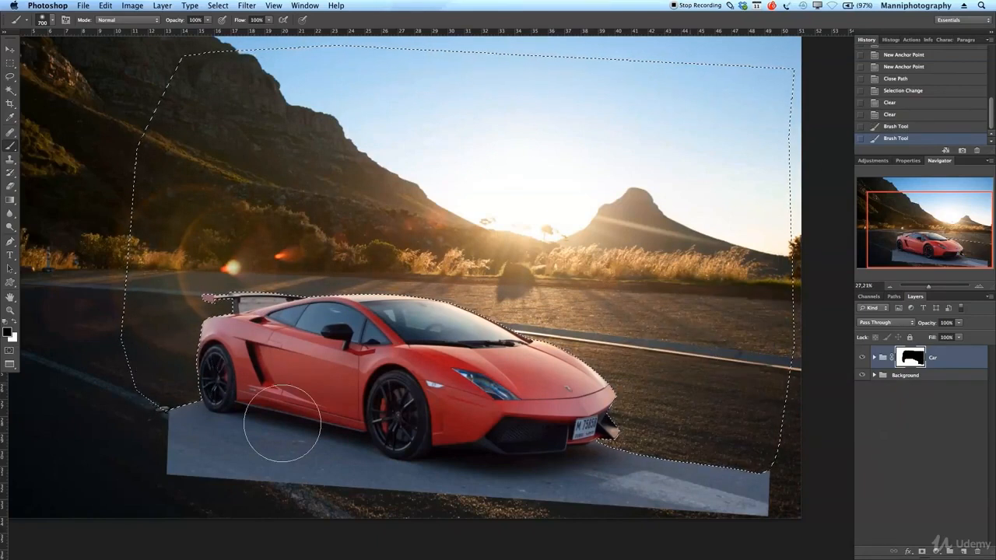
drag(703, 393, 841, 418)
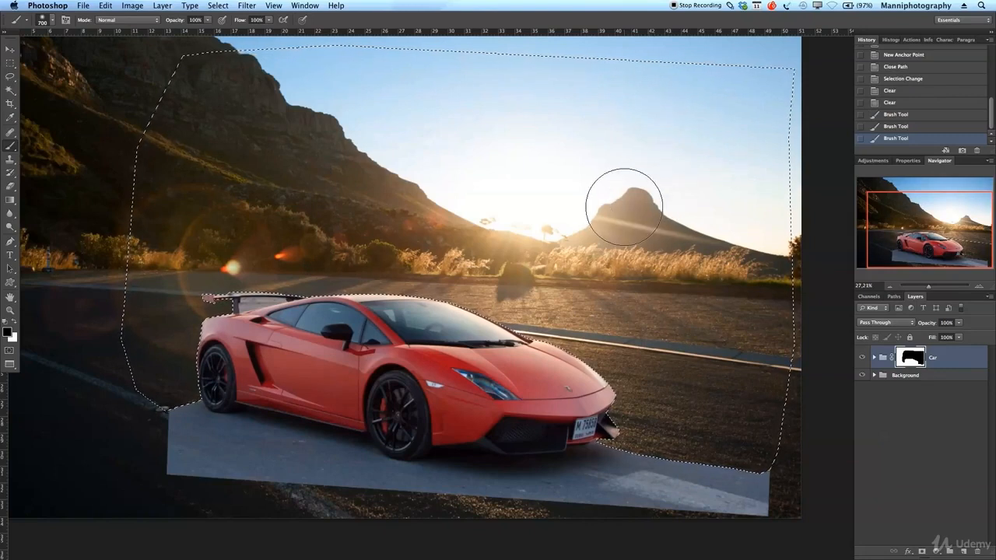
Save the selection as a new channel named "Car Out", and deselect
key(m)
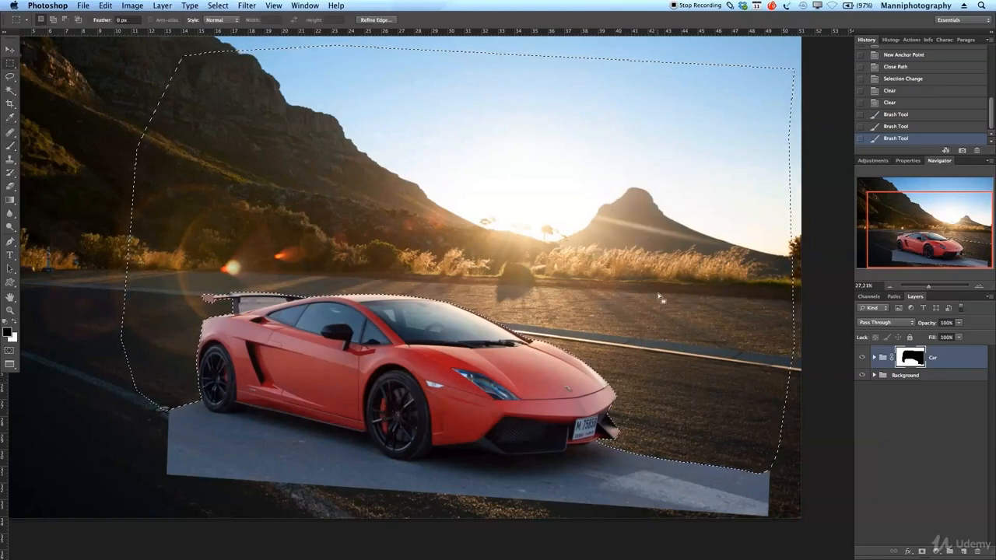
right_click(569, 261)
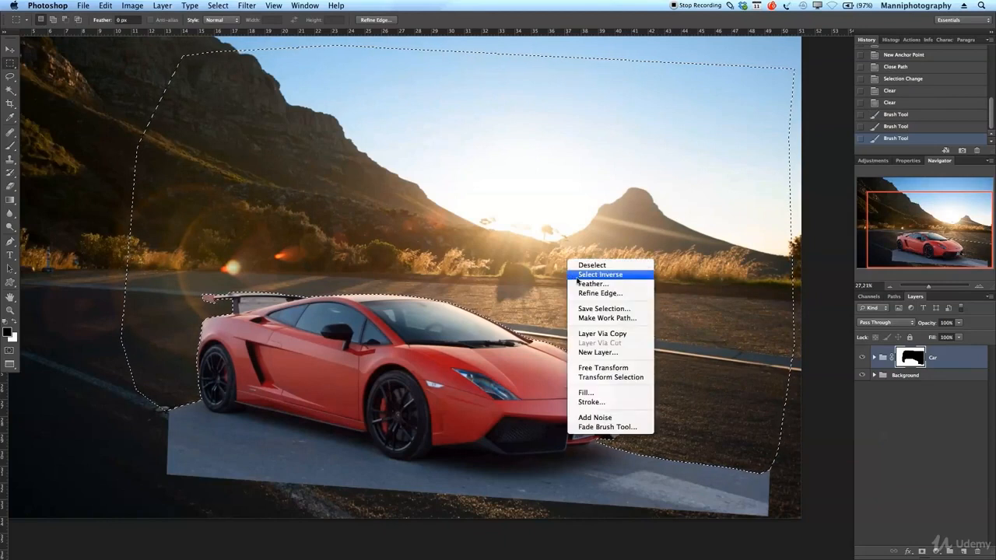
click(604, 308)
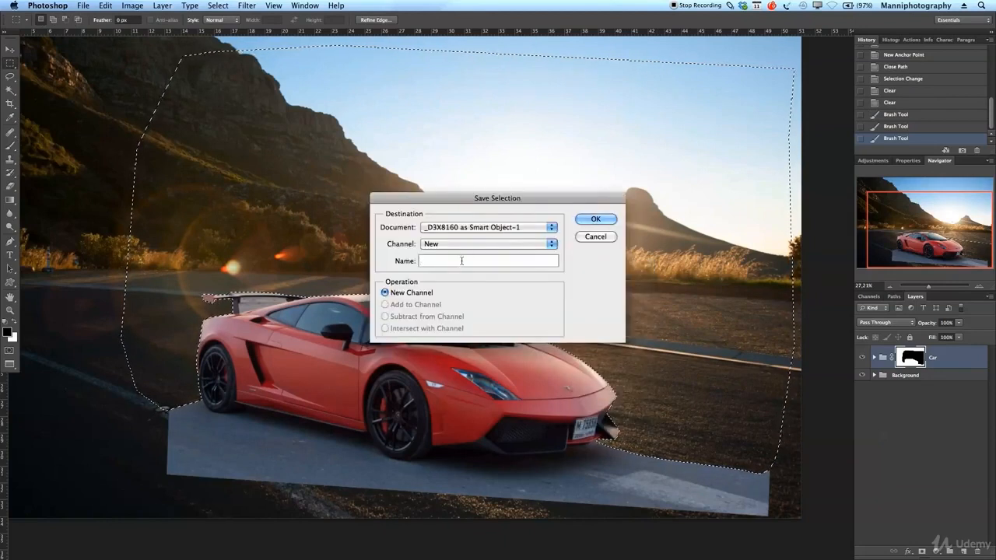
text(Car Out)
click(596, 220)
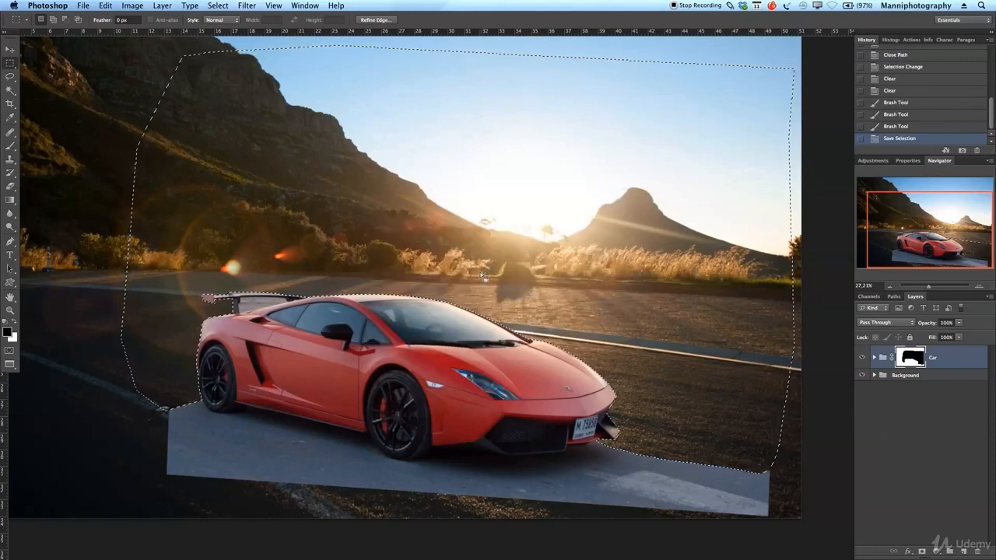
key(super+d)
Trace a closed Pen path around the small gap between the wing's front support and the roof
key(z)
drag(252, 314, 365, 315)
key(p)
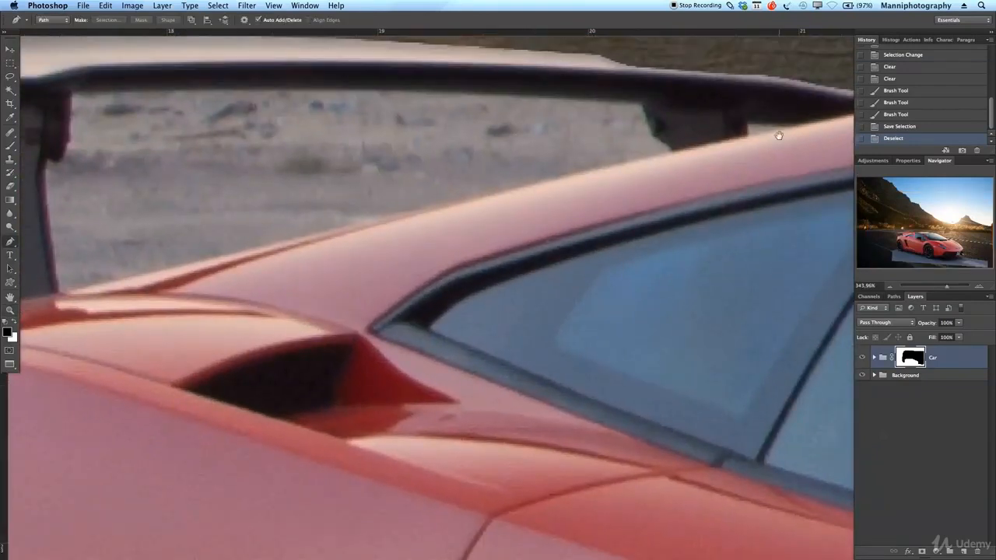
drag(778, 135, 733, 171)
click(706, 163)
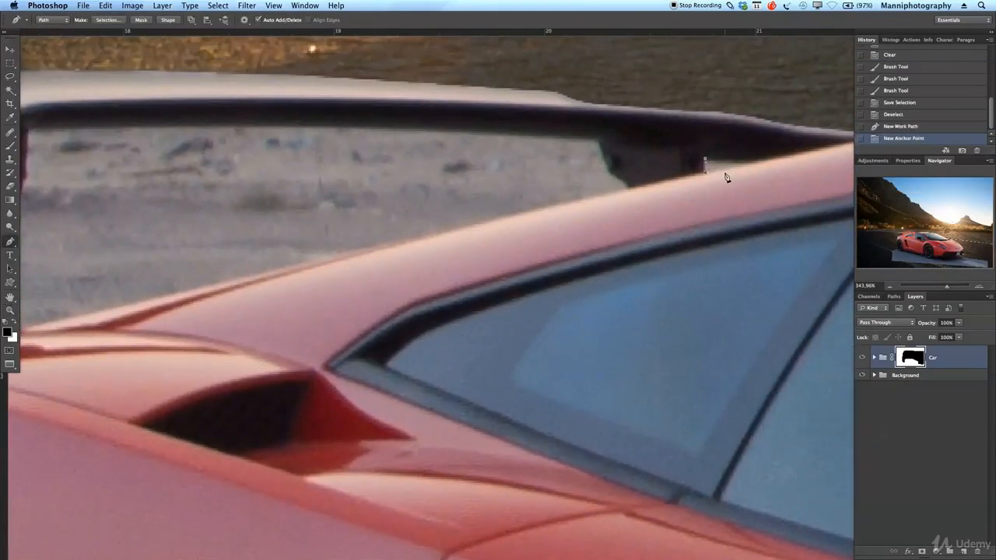
click(761, 160)
click(707, 160)
click(706, 163)
Convert the small gap's path into a selection with 0 px feather and paint it black on the Car mask
right_click(717, 161)
click(736, 204)
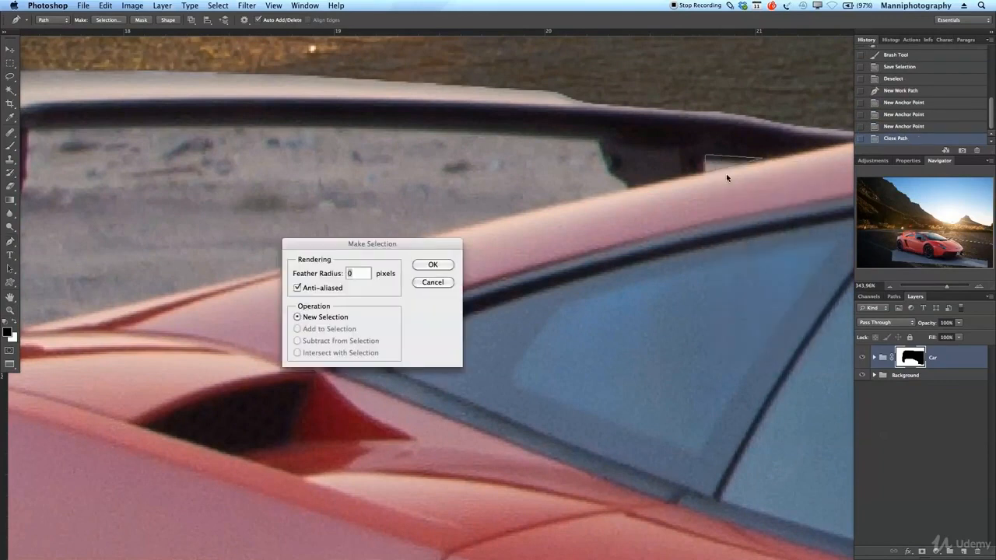
click(432, 263)
key(b)
mouse_move(738, 166)
mouse_down()
mouse_move(761, 176)
mouse_move(702, 192)
mouse_move(729, 168)
mouse_up()
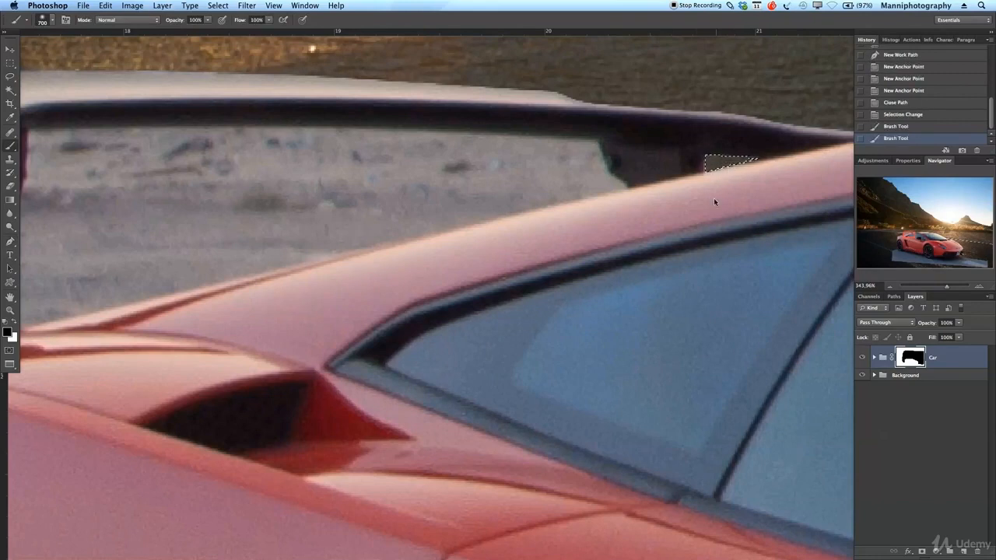
Reduce the brush to 400 px, paint over the small gap again, and deselect
key(bracketleft)
key(bracketleft)
key(bracketleft)
key(bracketleft)
key(bracketleft)
key(bracketleft)
key(bracketleft)
key(bracketleft)
key(bracketleft)
key(bracketleft)
key(bracketleft)
key(bracketleft)
key(bracketleft)
key(bracketleft)
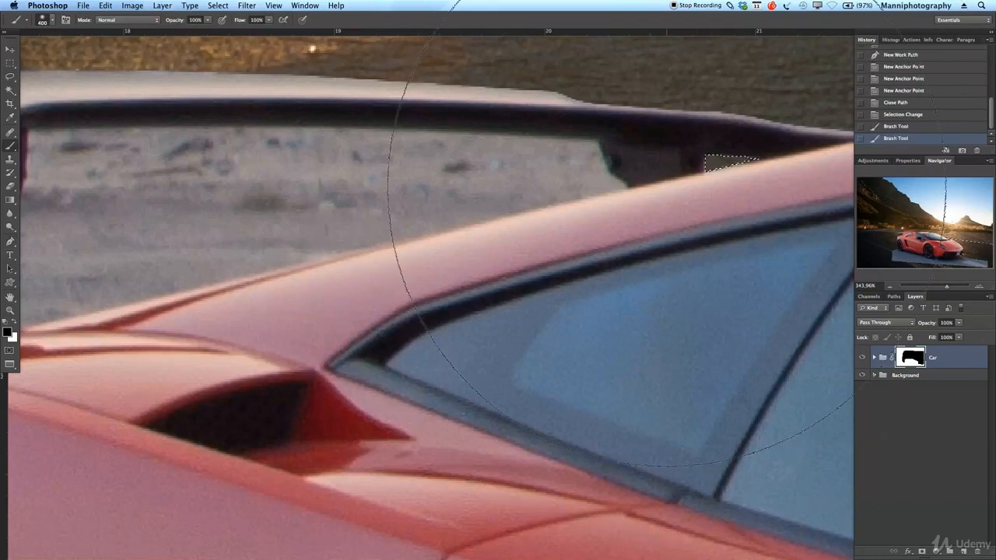
drag(677, 187, 731, 159)
key(ctrl+d)
Start a Pen path around the large gap under the wing, tracing the front support's edge and the sloping roofline
key(p)
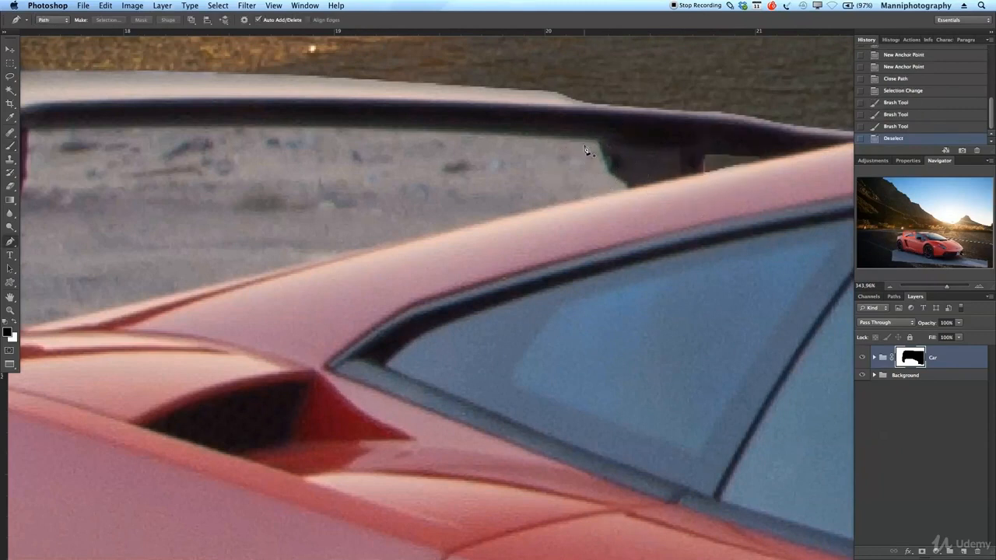
click(600, 142)
click(614, 177)
click(627, 187)
click(453, 231)
click(401, 241)
click(265, 277)
Complete the large gap's path along the lower roofline, the rear wing support and the wing's underside, and close it
drag(223, 280, 441, 222)
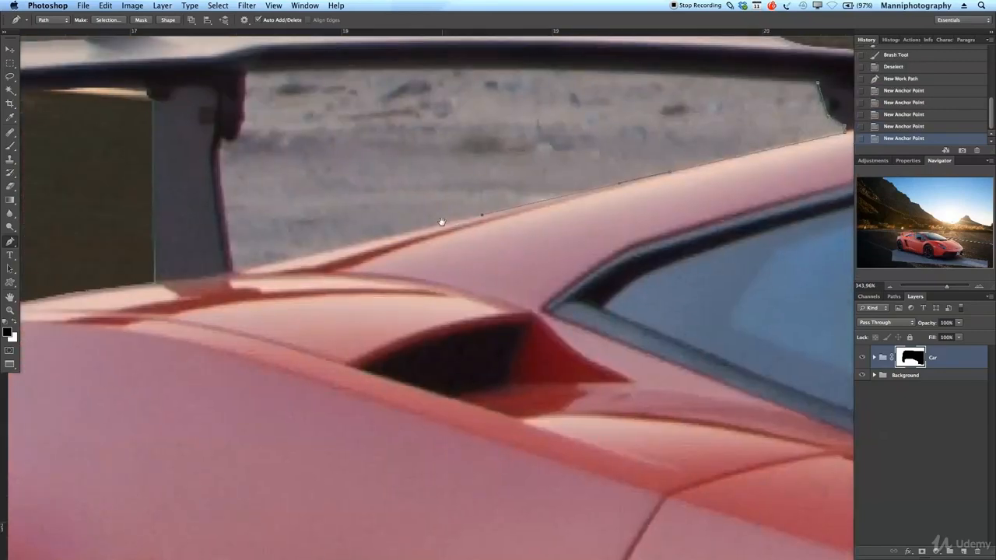
click(347, 248)
click(272, 264)
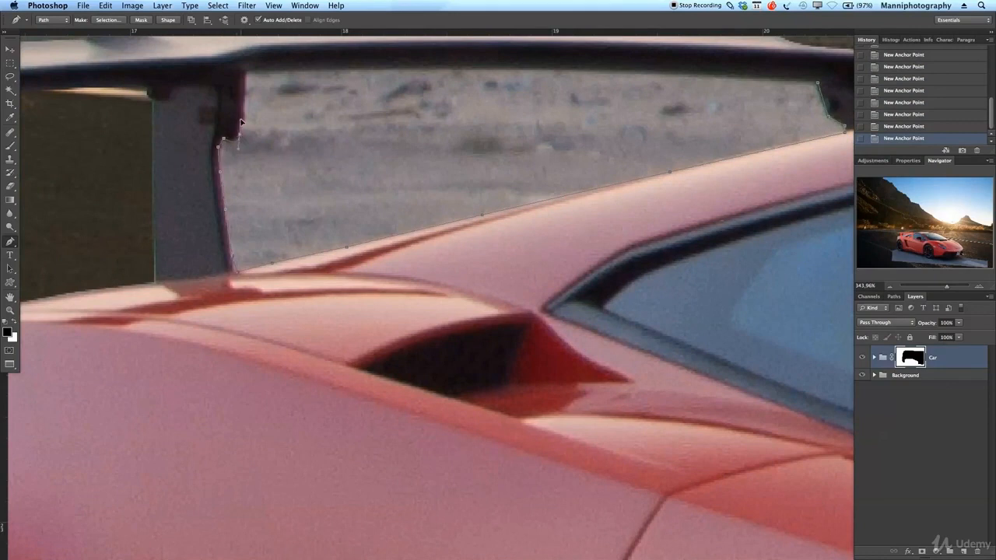
click(245, 73)
drag(519, 68, 545, 69)
click(710, 74)
click(818, 84)
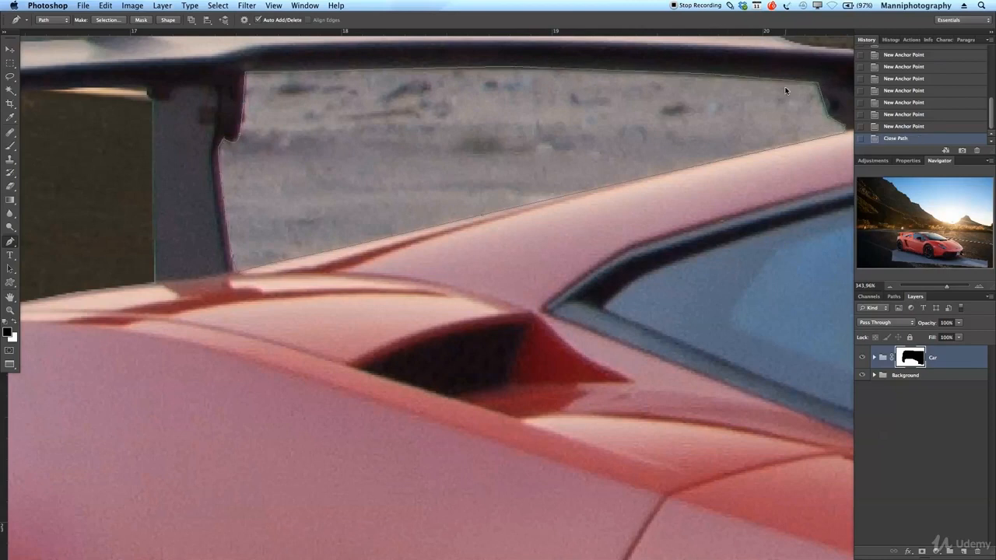
Convert the large gap's path into a selection with 0 px feather, paint it black on the Car mask, and deselect
right_click(785, 91)
click(809, 129)
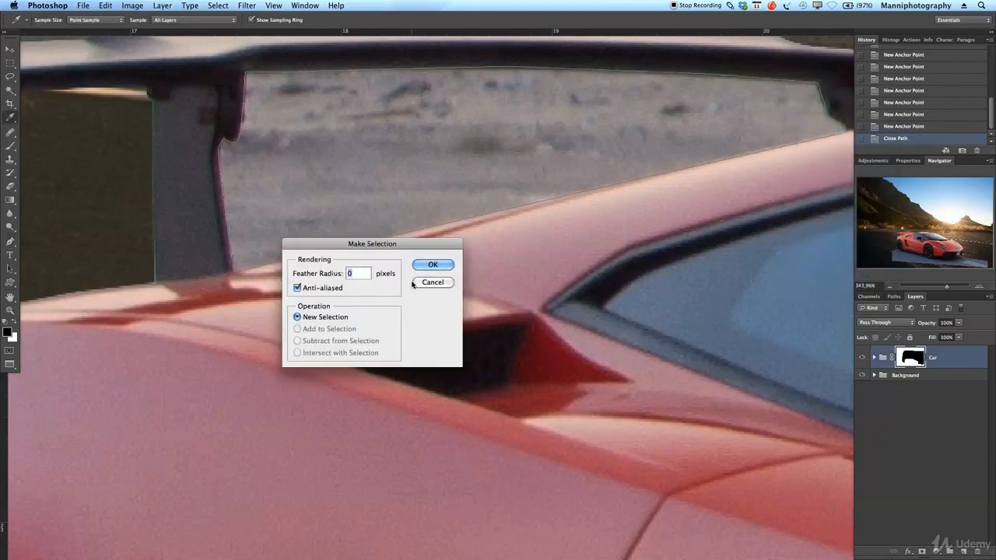
click(433, 264)
key(b)
mouse_move(374, 167)
mouse_down()
mouse_move(339, 56)
mouse_move(246, 143)
mouse_move(278, 46)
mouse_move(328, 106)
mouse_move(284, 249)
mouse_move(399, 147)
mouse_move(551, 82)
mouse_move(522, 236)
mouse_move(713, 57)
mouse_move(741, 64)
mouse_move(753, 180)
mouse_move(837, 140)
mouse_up()
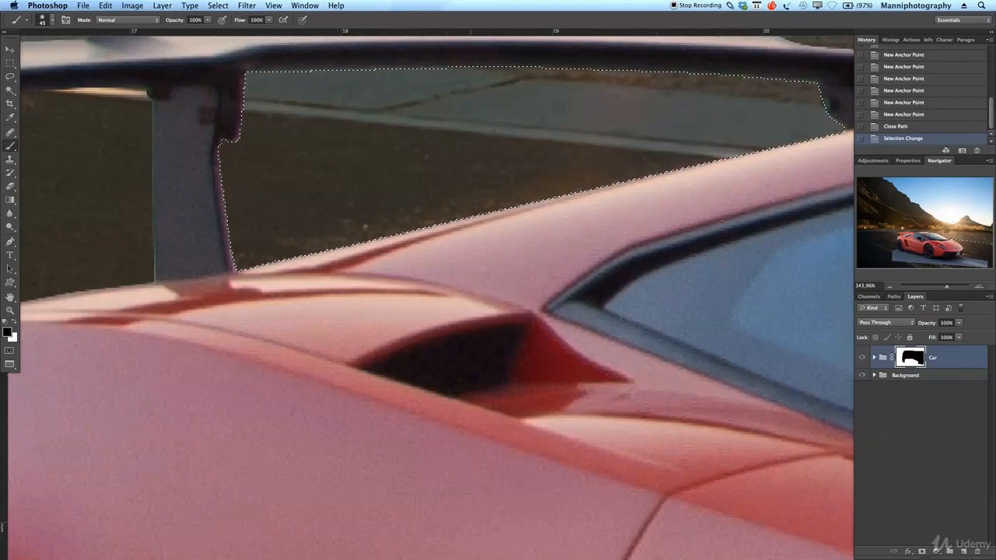
drag(533, 137, 489, 190)
key(super+d)
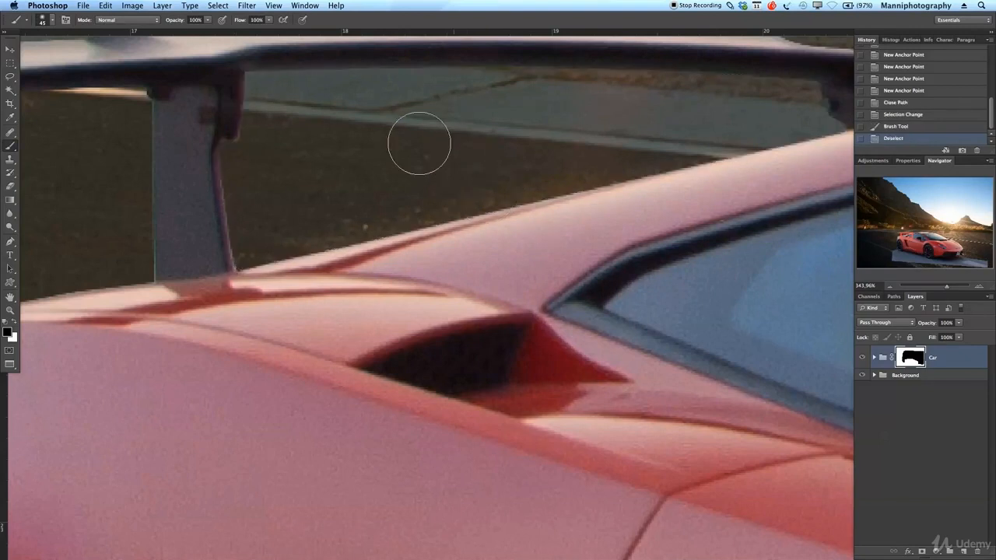
Add a Levels adjustment clipped to the Car group, with midtones at 0.61 and highlights at 242
key(z)
drag(351, 154, 248, 188)
drag(511, 104, 530, 255)
drag(490, 347, 512, 321)
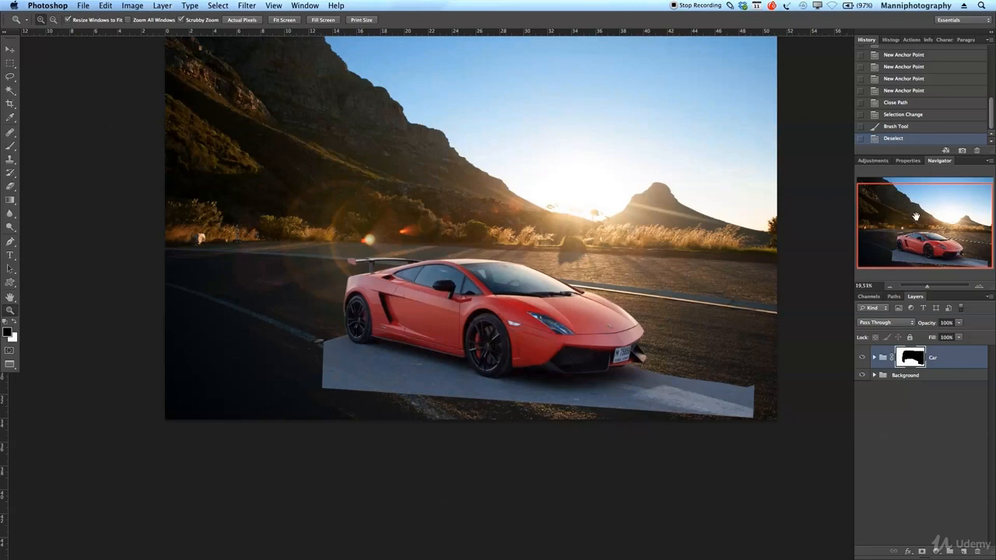
click(872, 160)
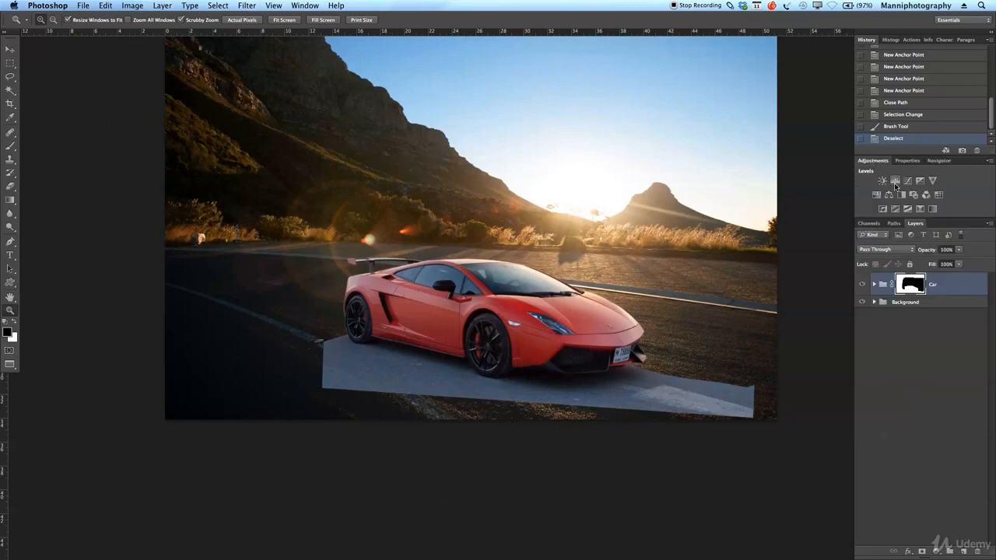
click(896, 186)
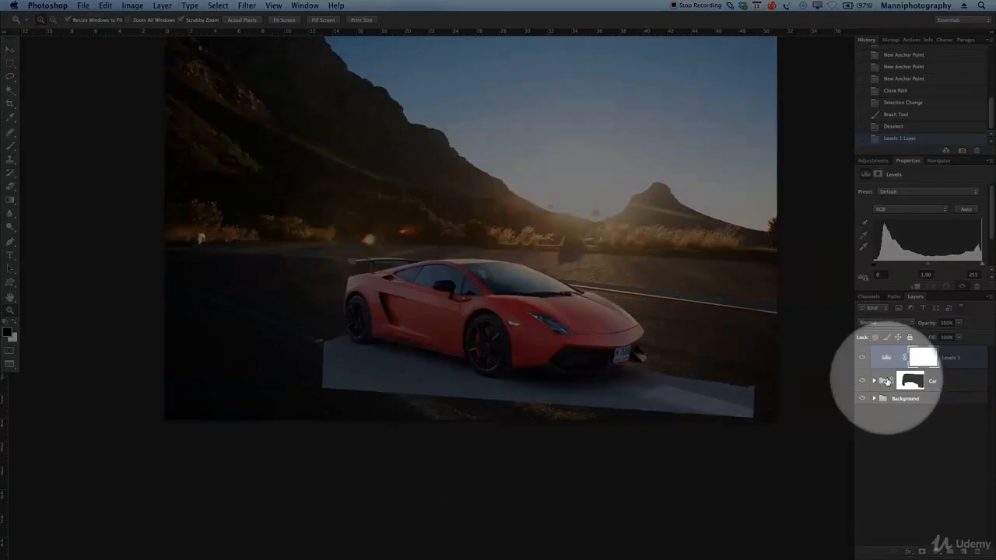
key(alt)
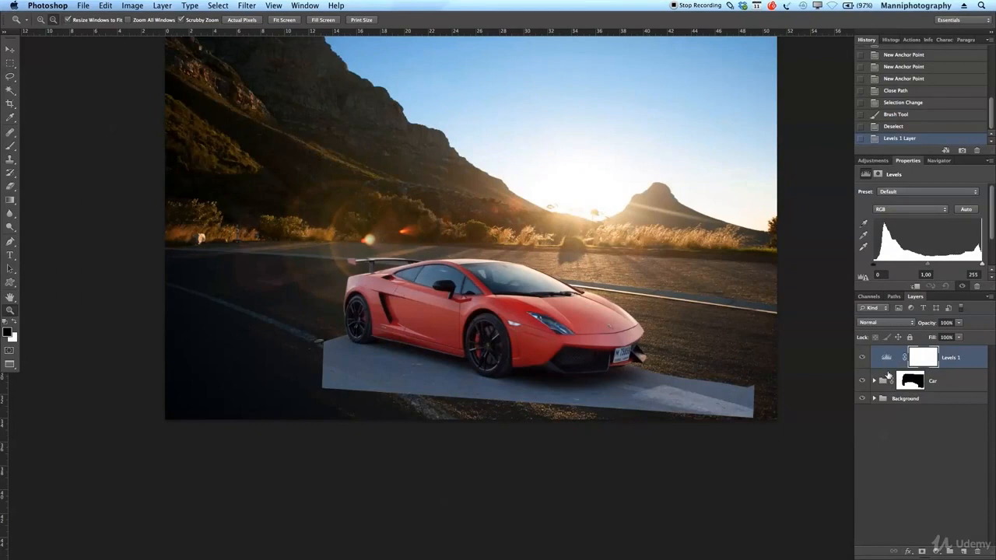
alt+click(888, 371)
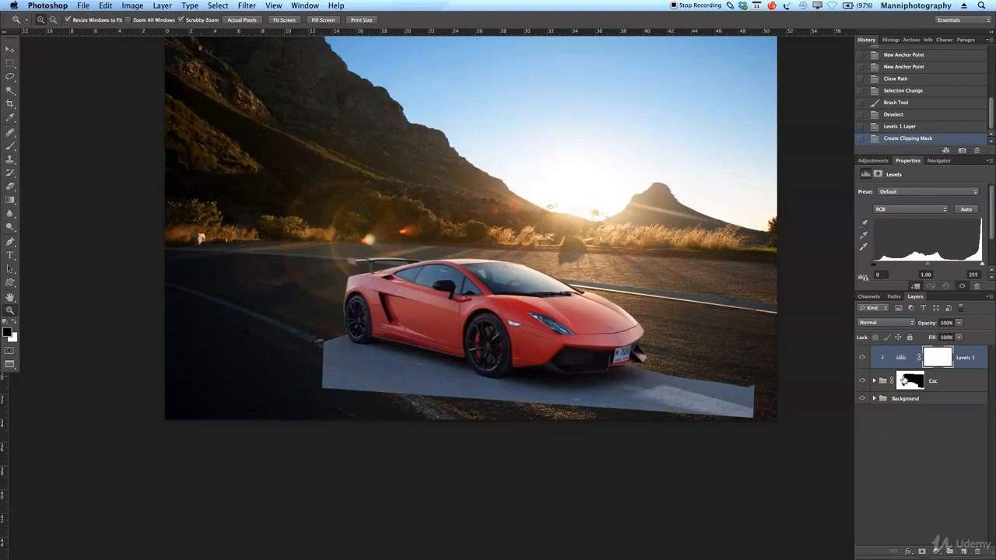
drag(928, 268, 940, 266)
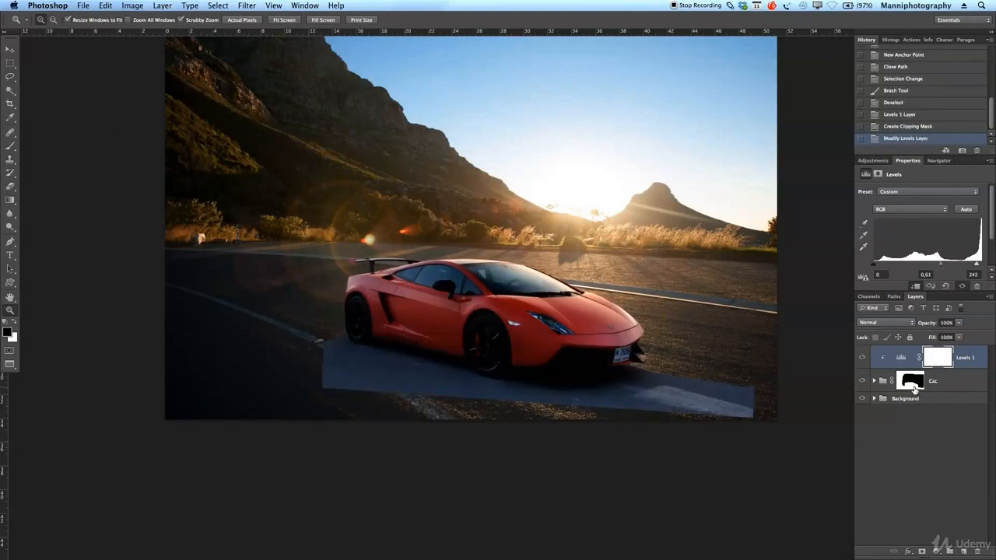
Paint out the pale ground beside and in front of the car on the Car mask with a 900 px black brush at 47% opacity
click(912, 383)
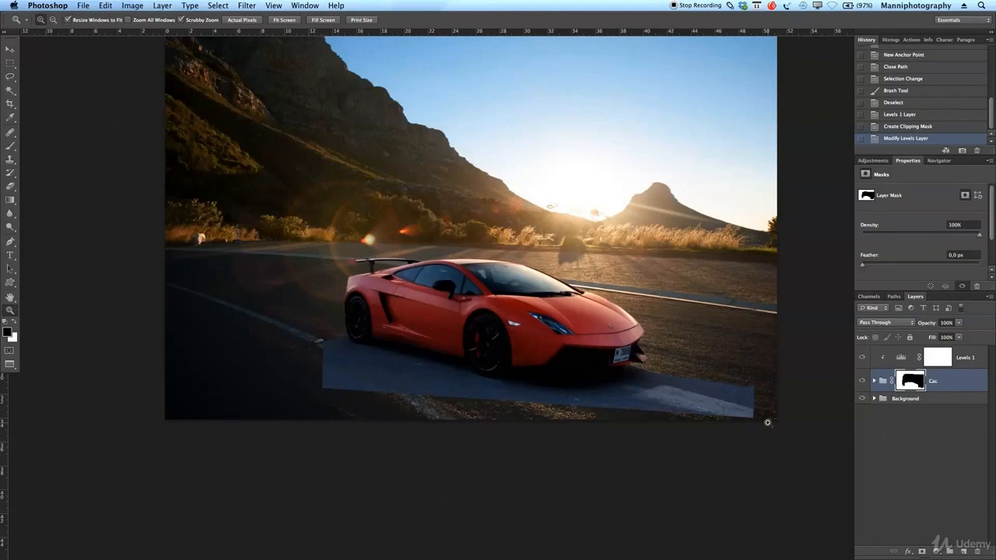
key(b)
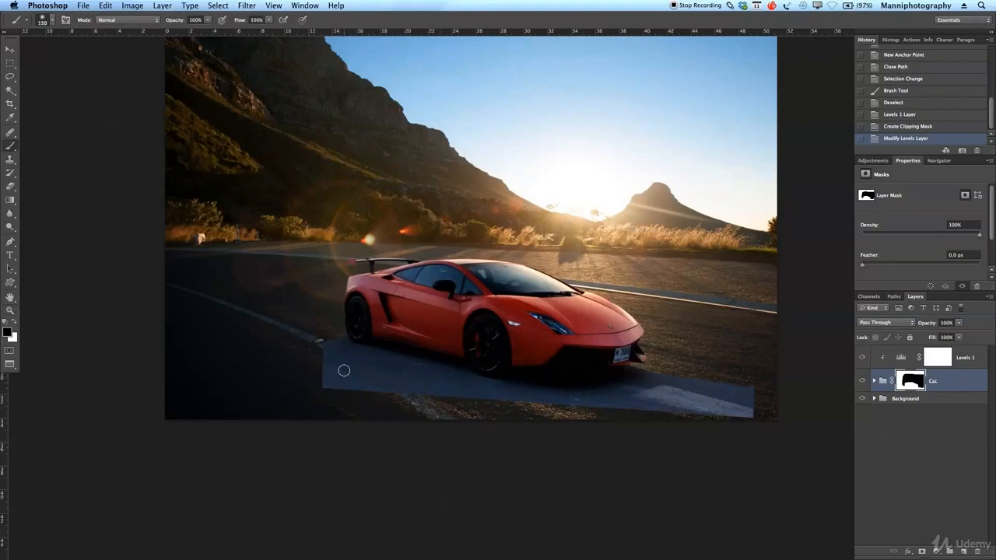
key(bracketright)
key(bracketright)
key(bracketright)
key(bracketright)
key(bracketright)
drag(181, 21, 165, 23)
key(bracketright)
key(bracketright)
key(bracketright)
key(bracketright)
mouse_move(288, 370)
mouse_down()
mouse_move(309, 392)
mouse_move(293, 387)
mouse_move(335, 413)
mouse_up()
drag(302, 378, 370, 421)
mouse_move(370, 421)
mouse_down()
mouse_move(312, 380)
mouse_move(378, 403)
mouse_move(312, 385)
mouse_up()
mouse_move(312, 385)
mouse_down()
mouse_move(390, 419)
mouse_move(299, 377)
mouse_move(326, 391)
mouse_move(291, 360)
mouse_move(341, 391)
mouse_up()
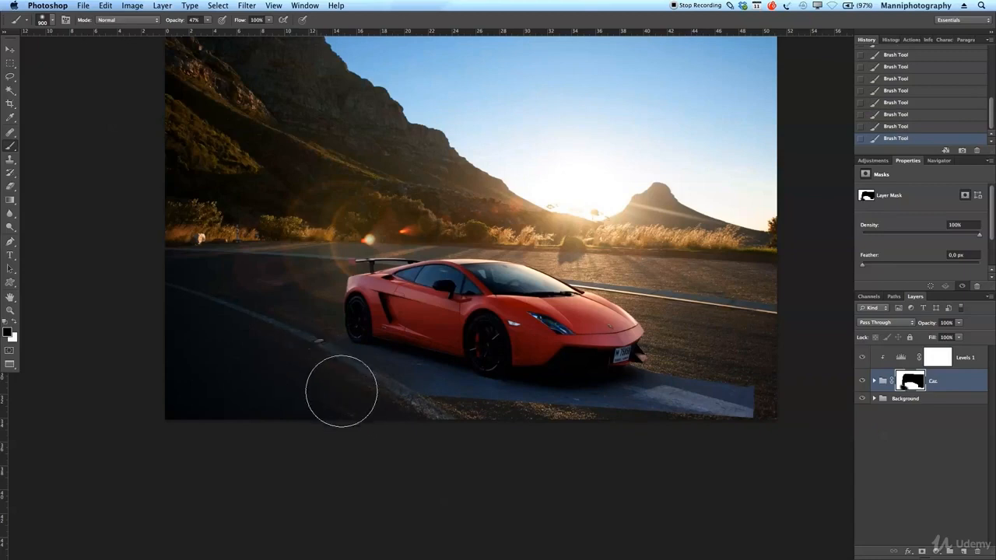
mouse_move(466, 445)
mouse_down()
mouse_move(449, 415)
mouse_move(560, 412)
mouse_move(494, 428)
mouse_move(552, 411)
mouse_up()
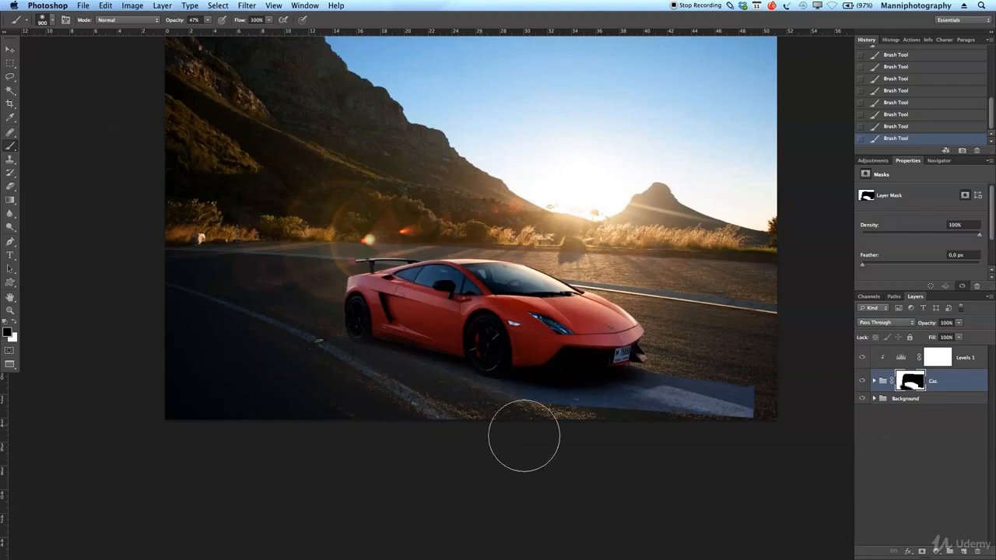
Reduce the brush to 300 px and blend the ground patch near the front bumper on the Car mask
key(bracketleft)
key(bracketleft)
key(bracketleft)
key(bracketleft)
key(bracketleft)
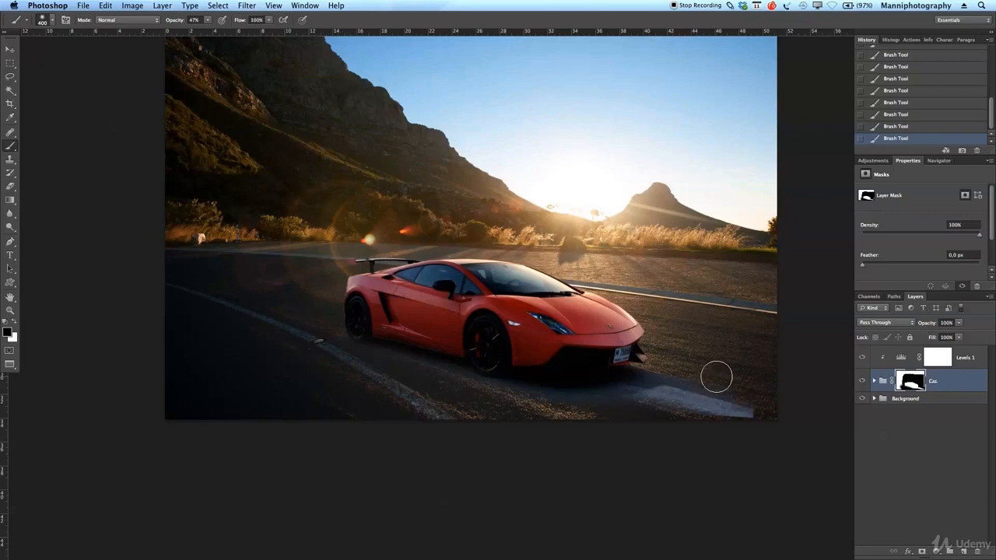
key([)
drag(634, 372, 679, 373)
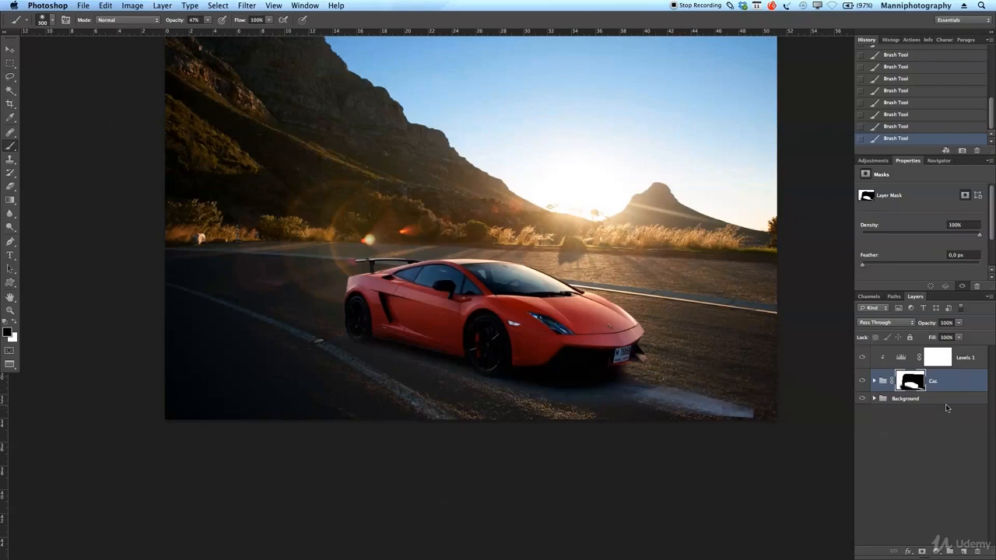
Rotate the Car group slightly with Free Transform and reposition it on the road
key(v)
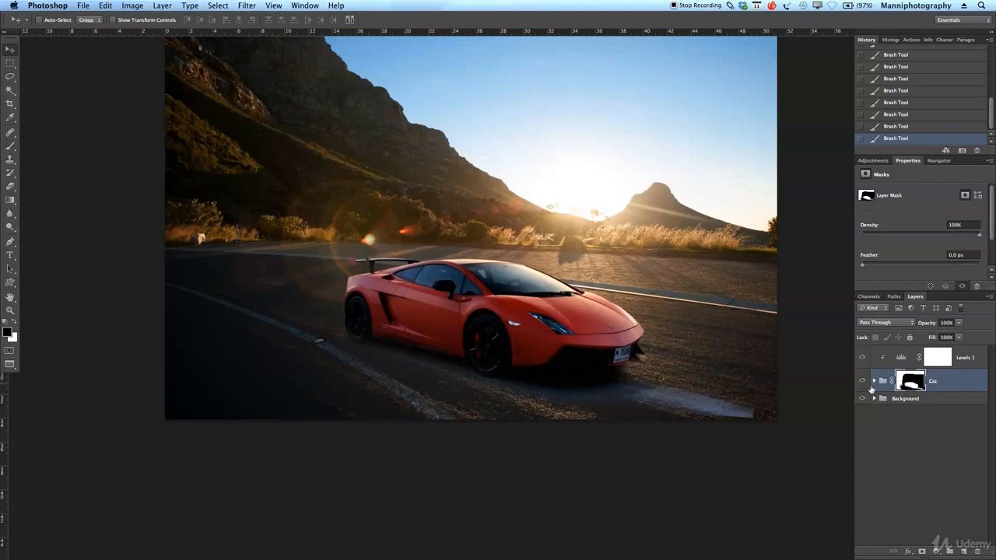
drag(625, 366, 586, 344)
key(super+t)
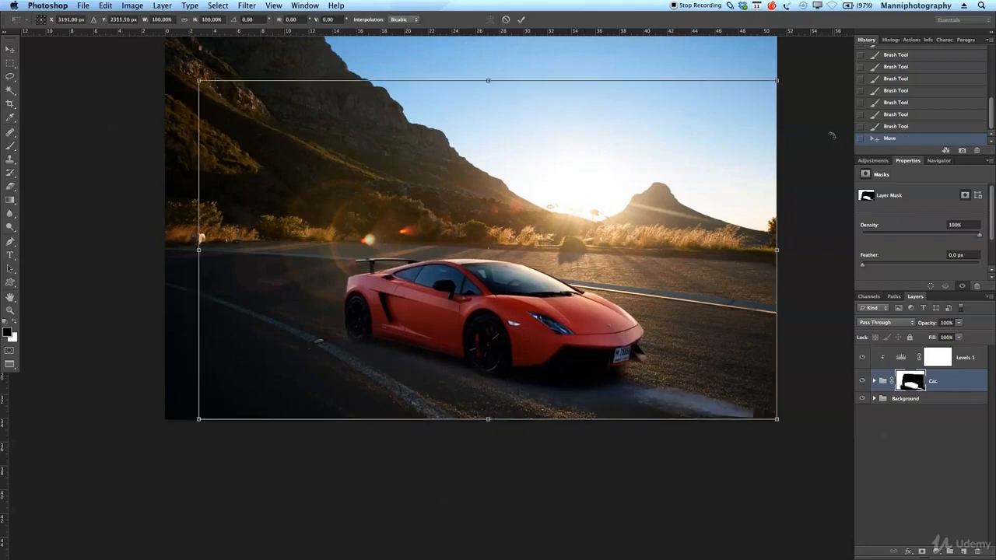
drag(826, 133, 829, 139)
key(Return)
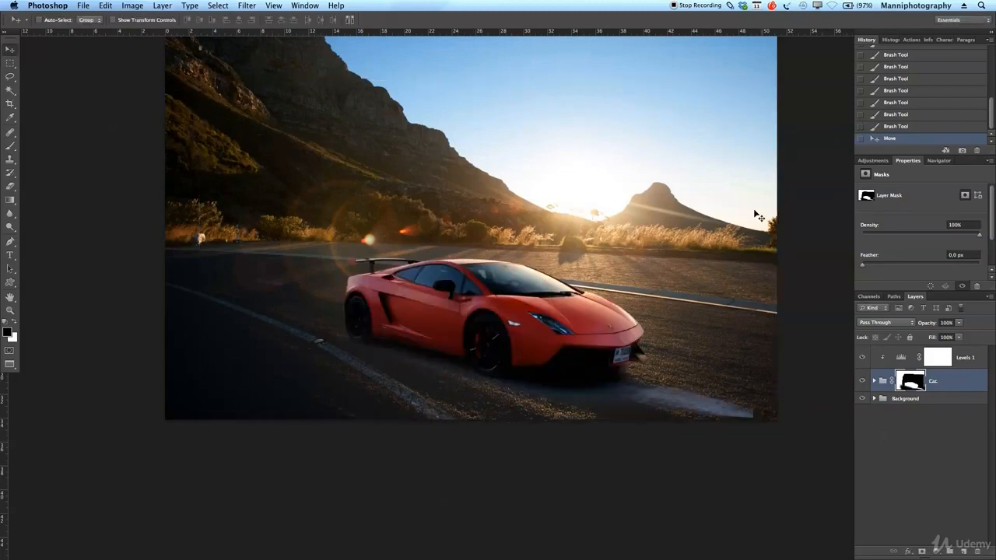
key(super+t)
drag(808, 123, 810, 131)
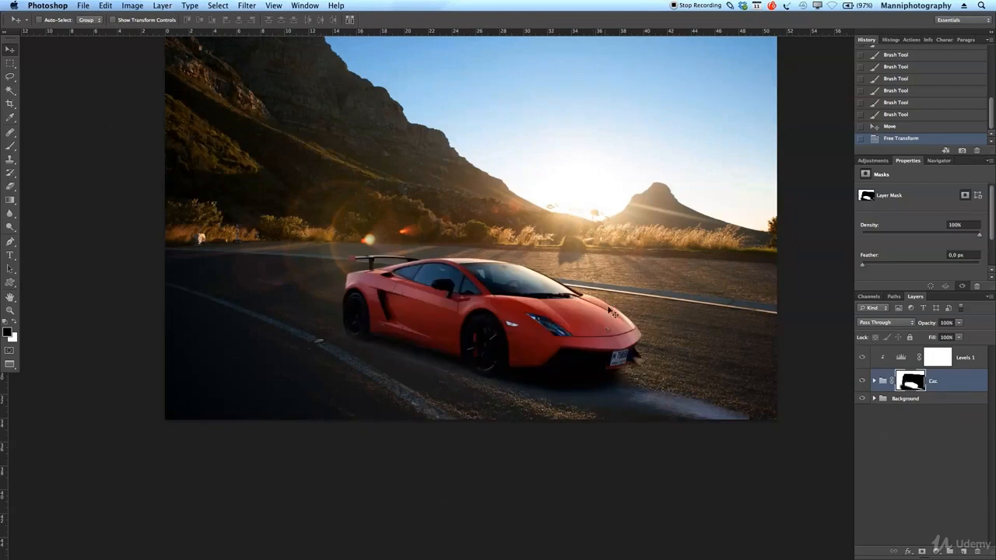
drag(573, 340, 579, 343)
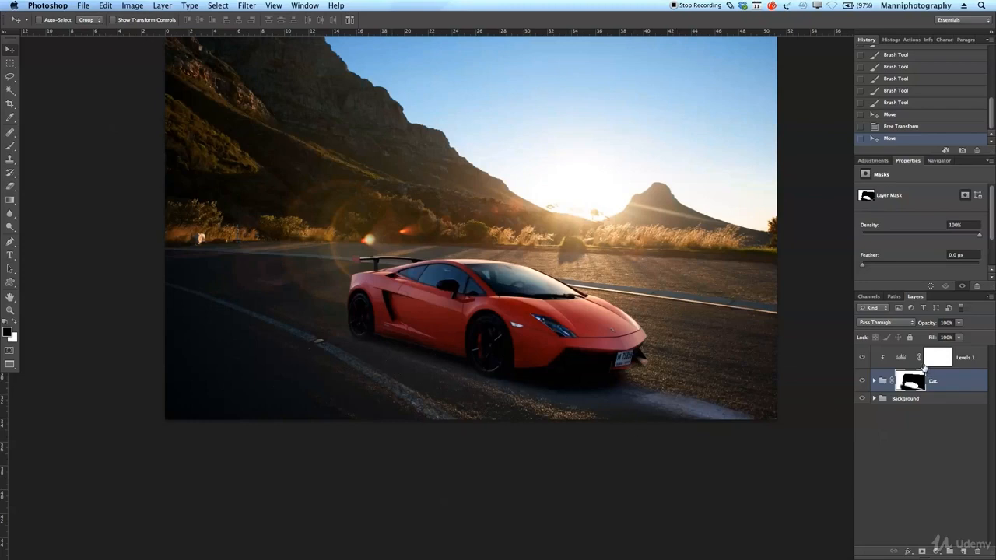
Compare the car with and without the Levels 1 adjustment and leave the layer's opacity at 100%
click(908, 357)
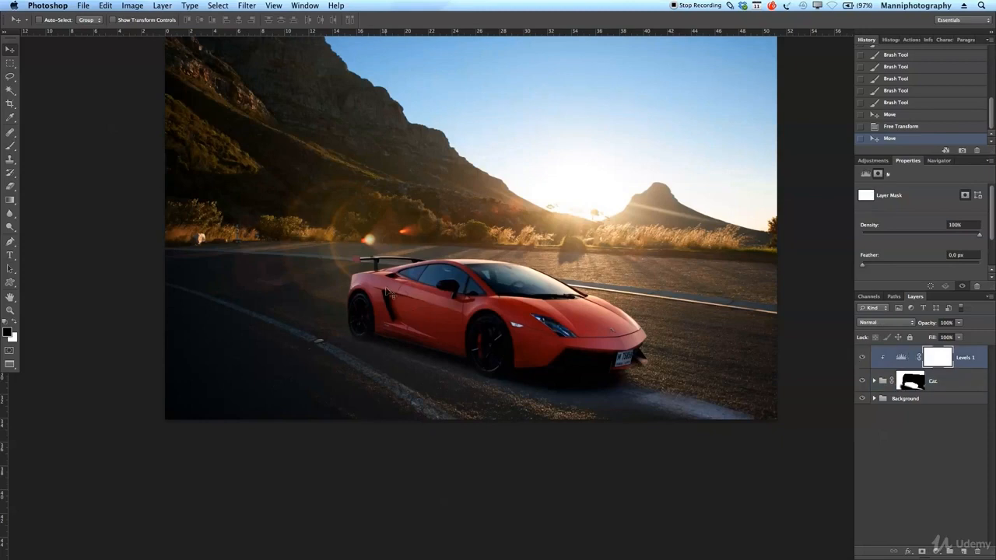
click(863, 357)
click(863, 357)
click(862, 357)
click(862, 358)
click(863, 359)
click(865, 363)
click(867, 364)
click(866, 362)
mouse_move(928, 326)
mouse_down()
mouse_move(905, 327)
mouse_move(932, 326)
mouse_up()
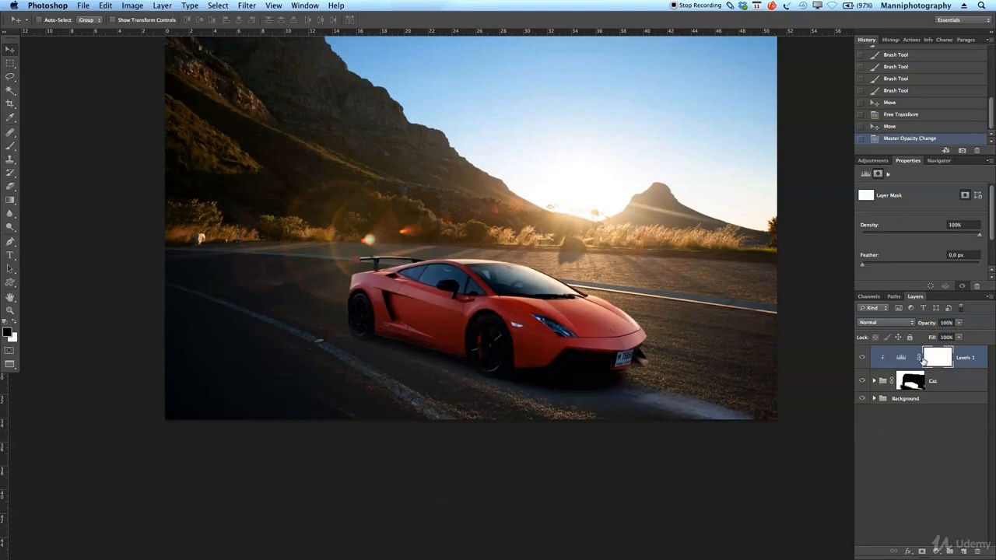
Paint black on the Levels 1 mask over the wheels and the car's lower side at 47% brush opacity
key(b)
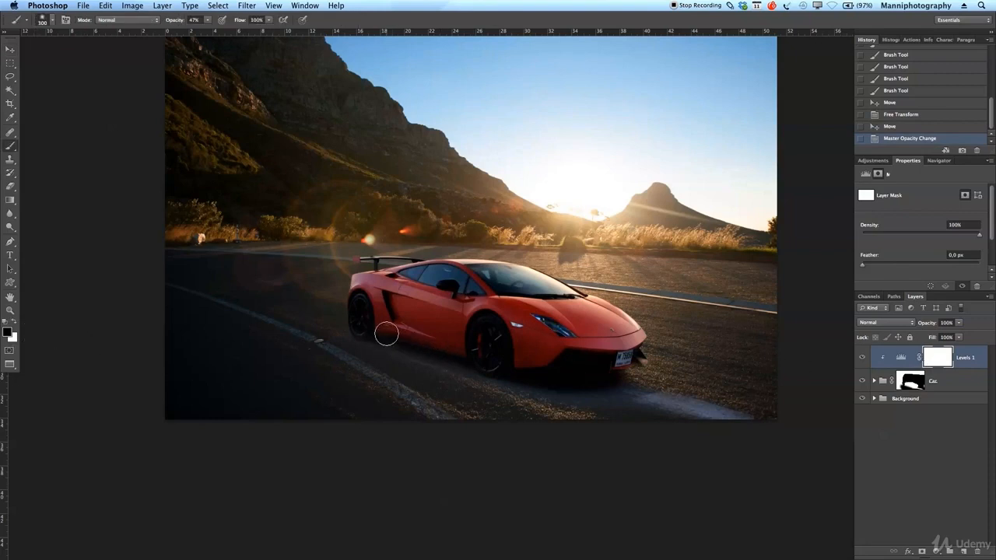
mouse_move(388, 321)
mouse_down()
mouse_move(361, 310)
mouse_move(360, 323)
mouse_up()
mouse_move(368, 288)
mouse_down()
mouse_move(366, 308)
mouse_move(533, 335)
mouse_move(440, 315)
mouse_move(495, 347)
mouse_move(479, 345)
mouse_up()
key(bracketright)
key(bracketright)
key(bracketright)
key(bracketleft)
key(bracketleft)
key(bracketleft)
drag(481, 342, 492, 356)
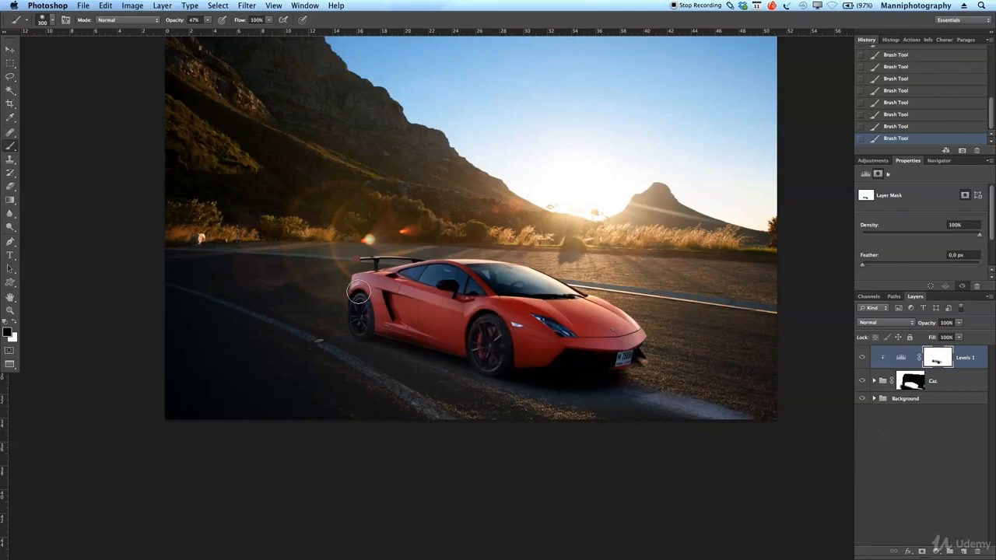
Paint the car's front out of the Levels 1 mask with a 900 px brush, and reduce the brush to 300 px
key(bracketright)
key(bracketright)
key(bracketright)
key(bracketright)
key(bracketright)
key(bracketright)
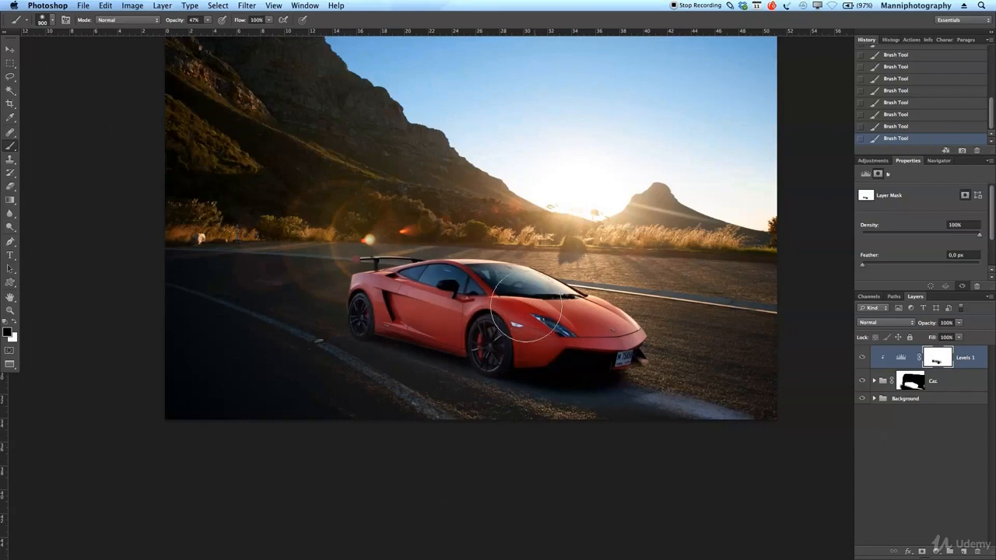
mouse_move(587, 342)
mouse_down()
mouse_move(513, 324)
mouse_move(659, 352)
mouse_up()
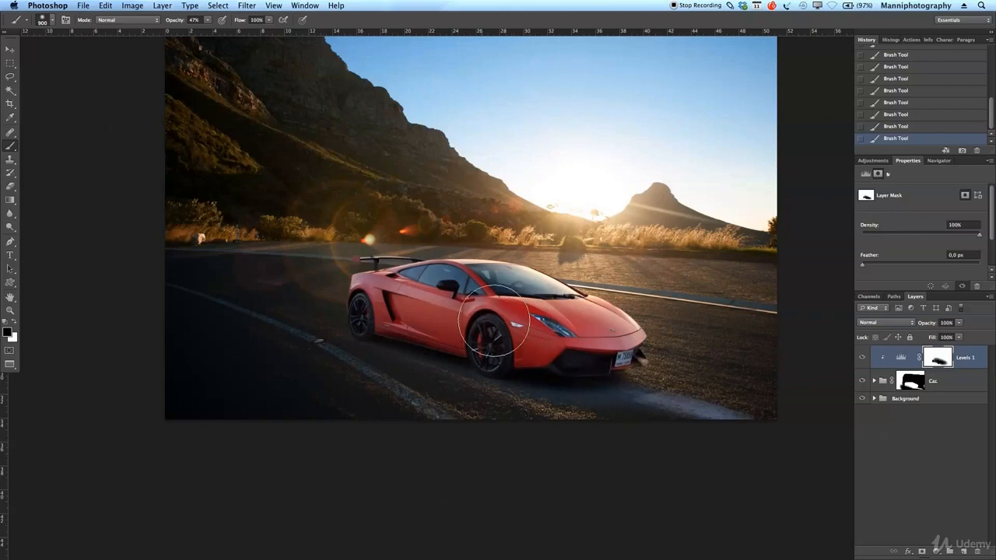
key(bracketleft)
key(bracketleft)
key(bracketleft)
key(bracketleft)
key(bracketleft)
key(bracketleft)
Add a Selective Color adjustment above Levels 1 and clip it to the Car group
click(873, 160)
click(932, 209)
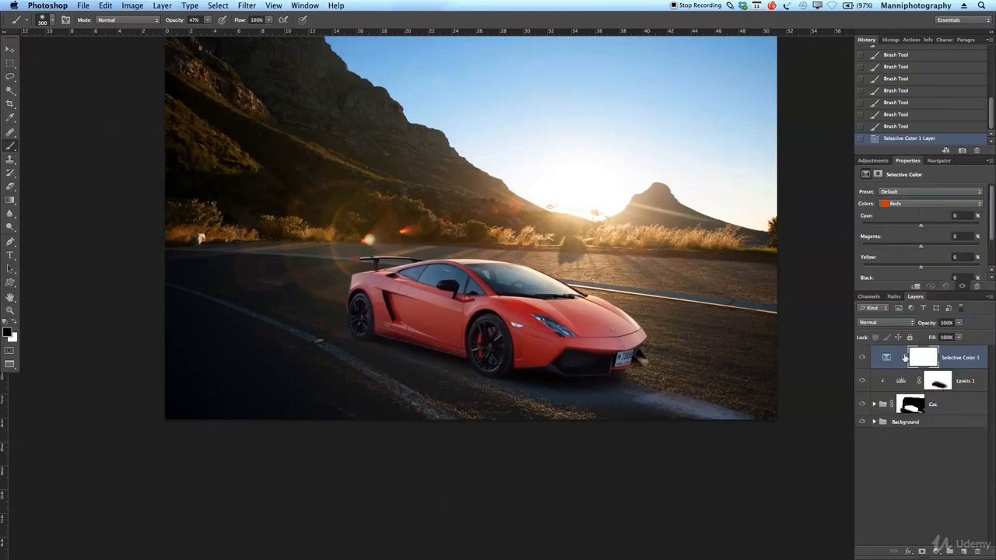
alt+click(899, 367)
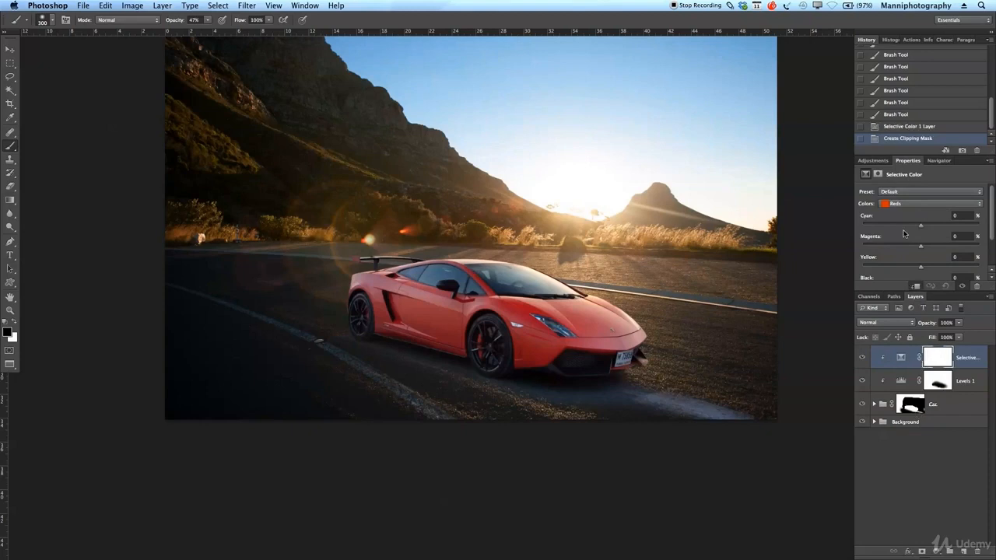
Set the Selective Color adjustment's Neutrals to +20 yellow
click(924, 204)
click(901, 258)
drag(899, 291, 900, 327)
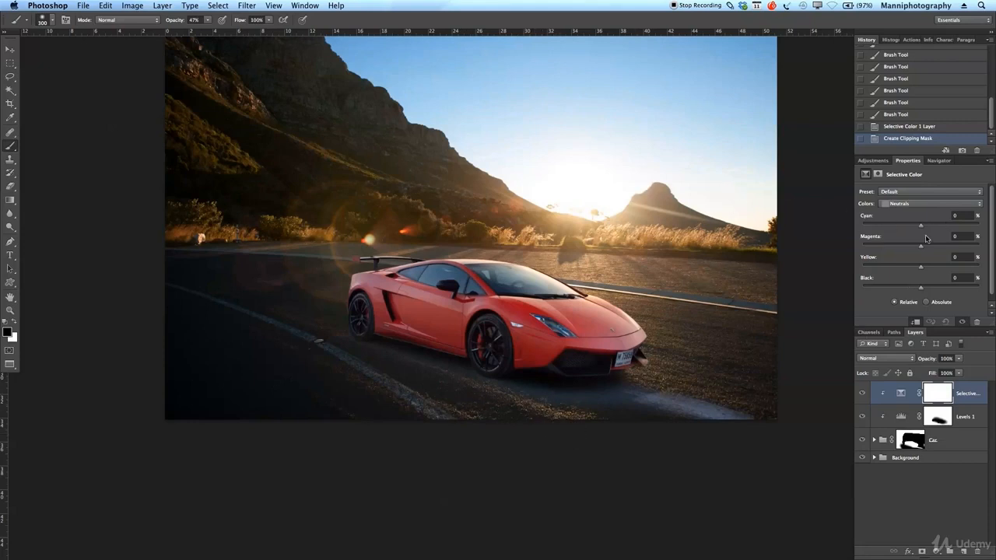
drag(925, 227, 921, 227)
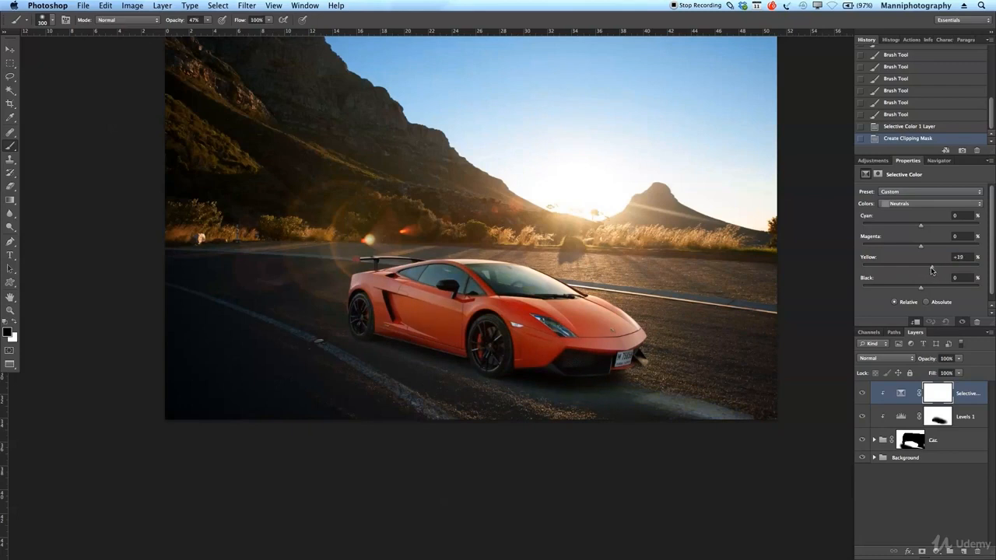
drag(933, 270, 932, 270)
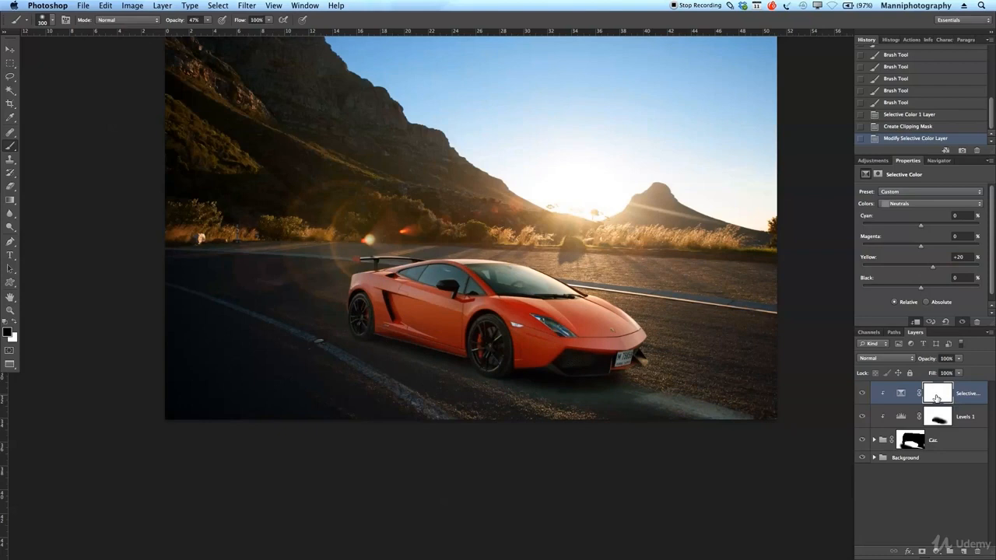
Paint black over the car's body on the Selective Color mask, with the brush at 87% opacity and 300 px
click(935, 394)
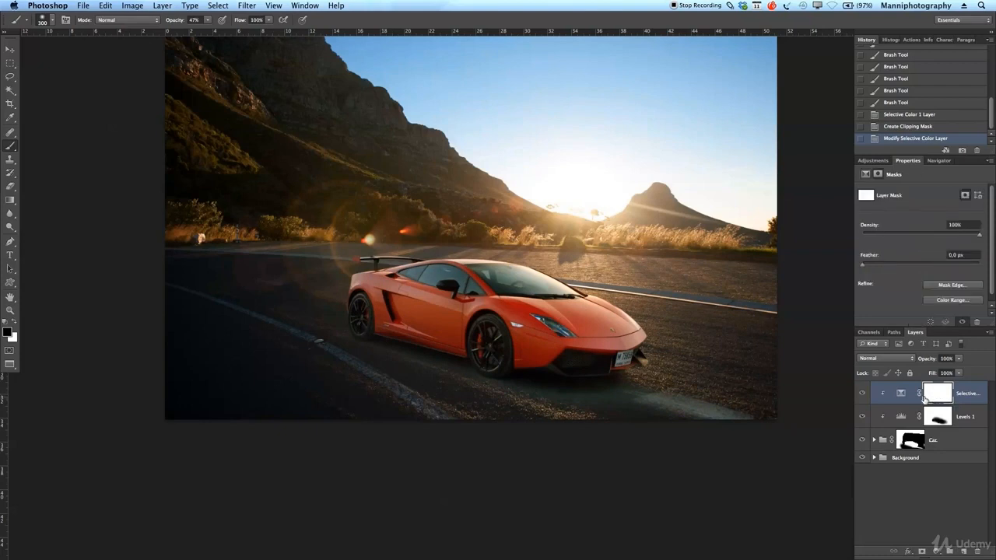
key(bracketright)
key(bracketright)
drag(377, 309, 376, 313)
key([)
key([)
key([)
key([)
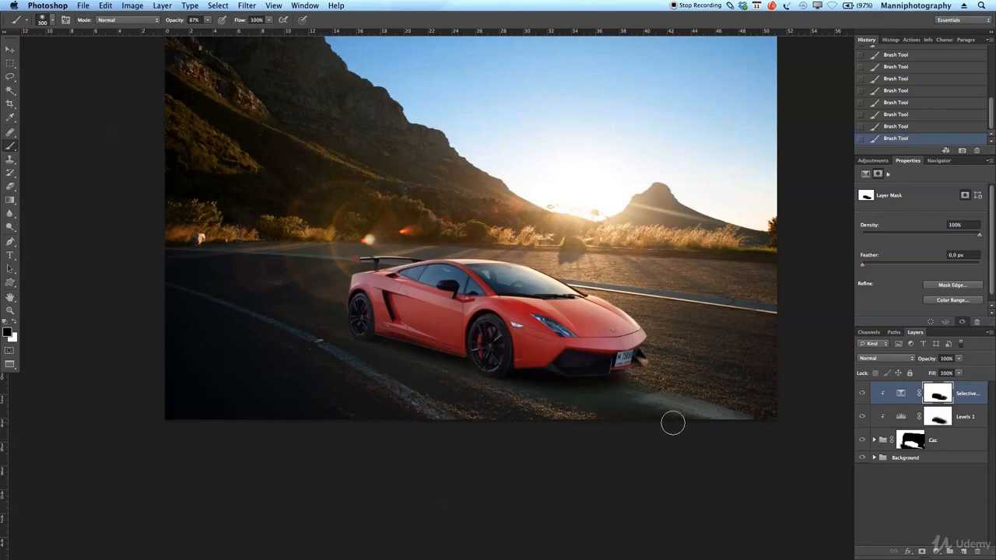
Add a Levels adjustment above layer 2 inside the Car group and clip it to that layer
click(875, 440)
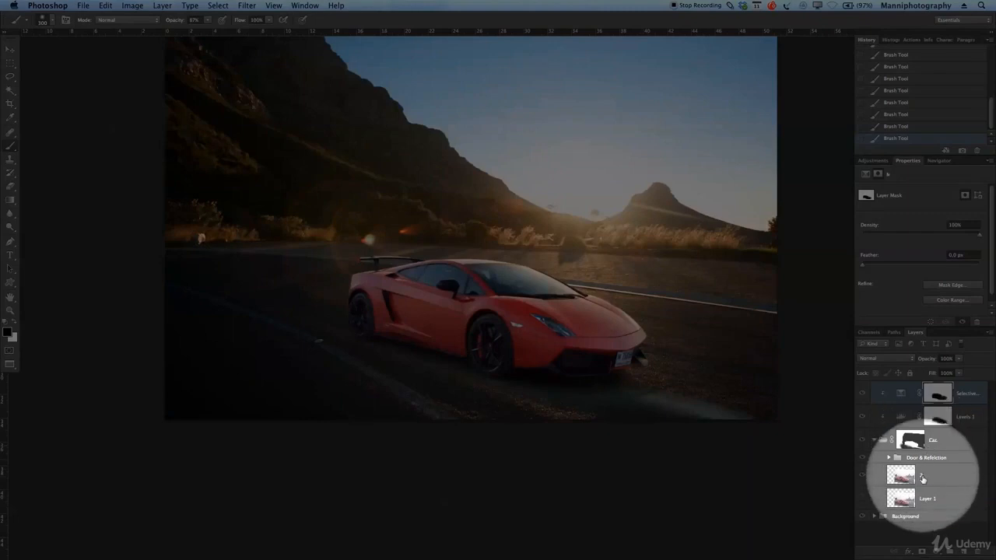
click(923, 478)
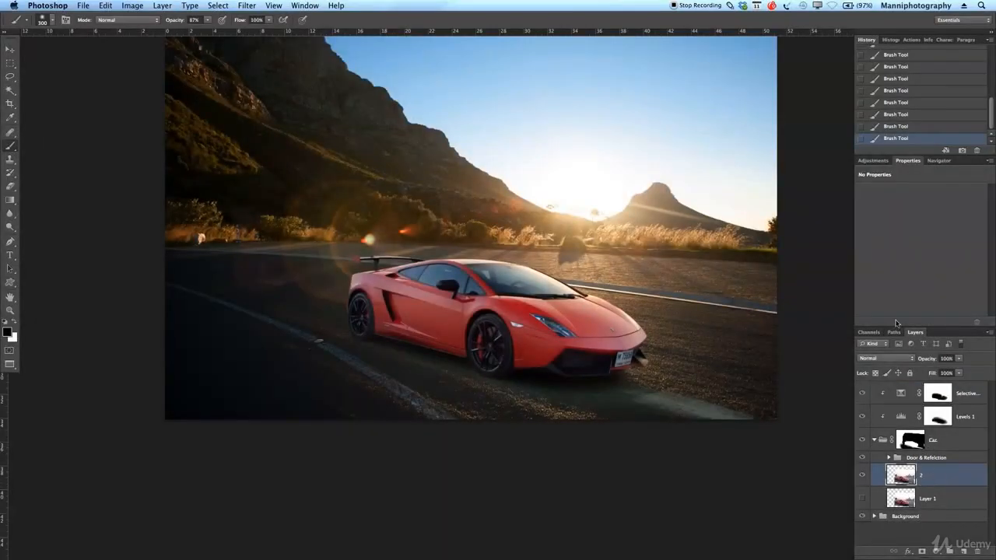
click(872, 160)
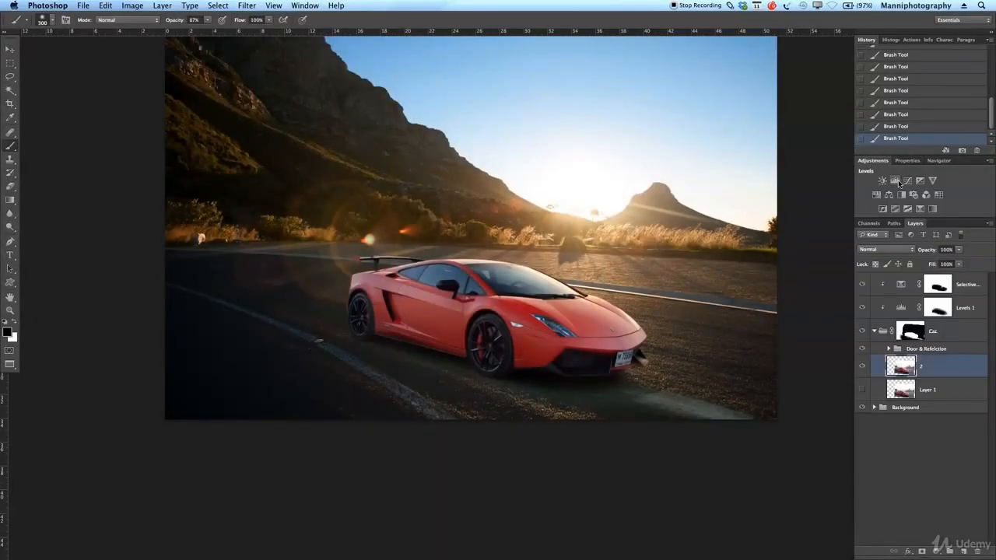
click(900, 185)
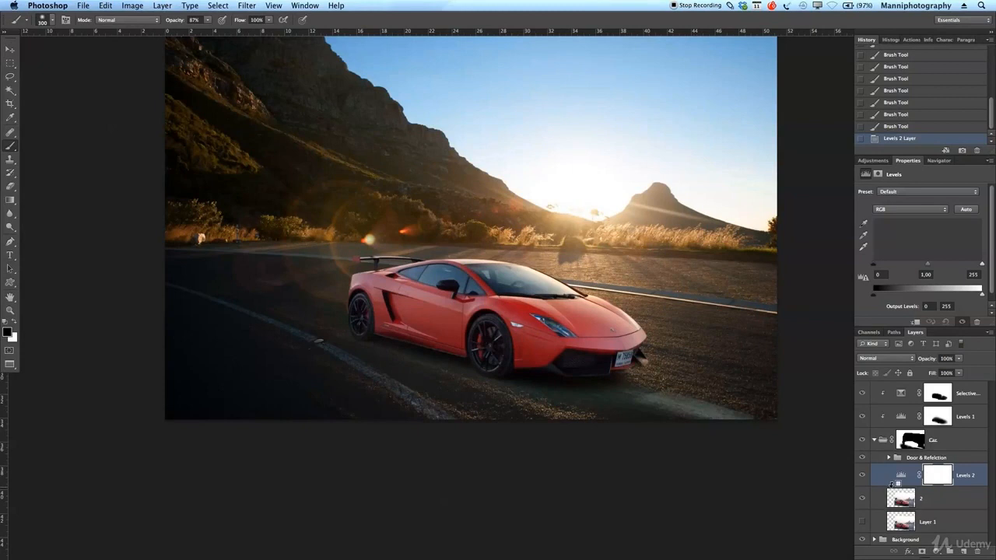
alt+click(888, 483)
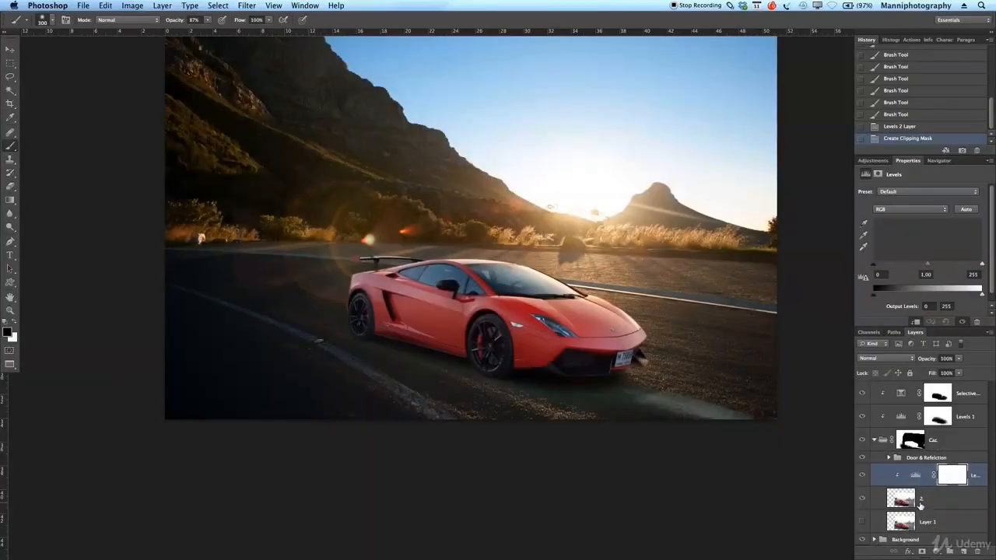
Rename layer 2 in the Car group as "Base plate"
double_click(922, 499)
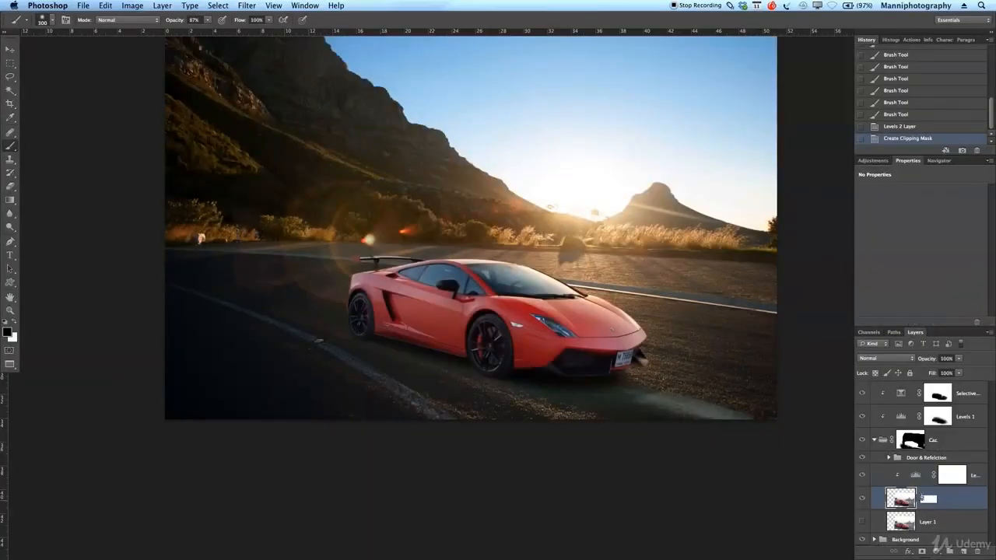
text(Base plate)
key(Return)
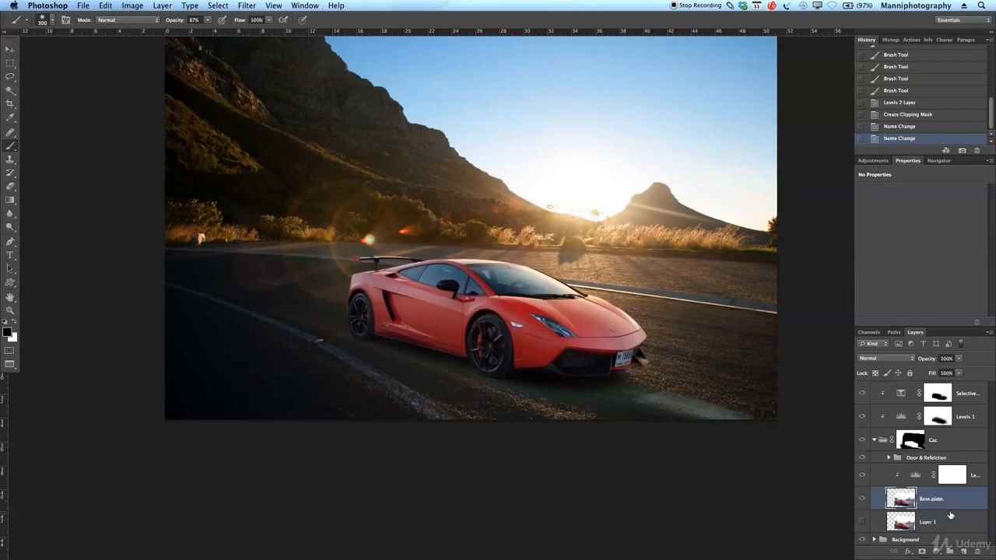
Darken the base plate by setting the clipped Levels adjustment's white output level to 193
click(953, 482)
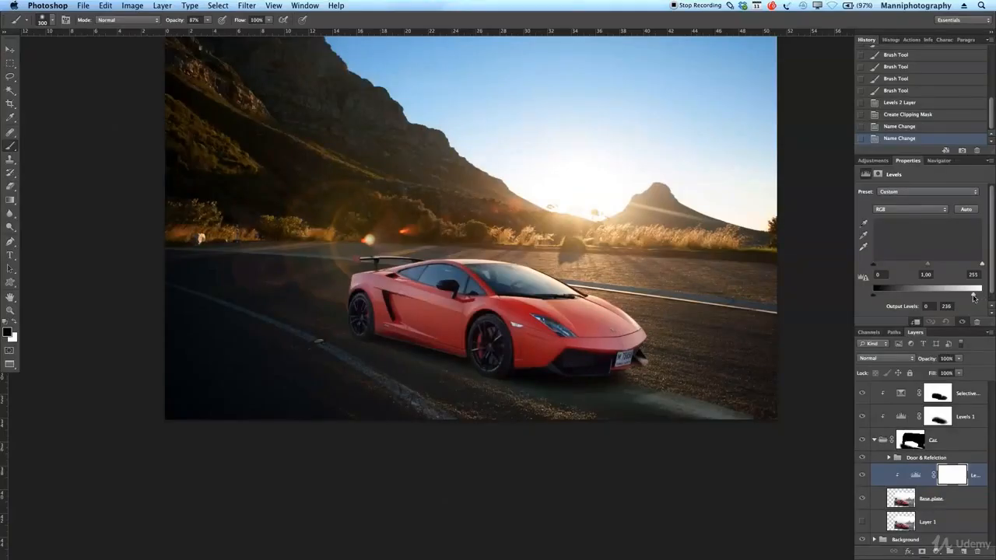
drag(964, 297, 949, 296)
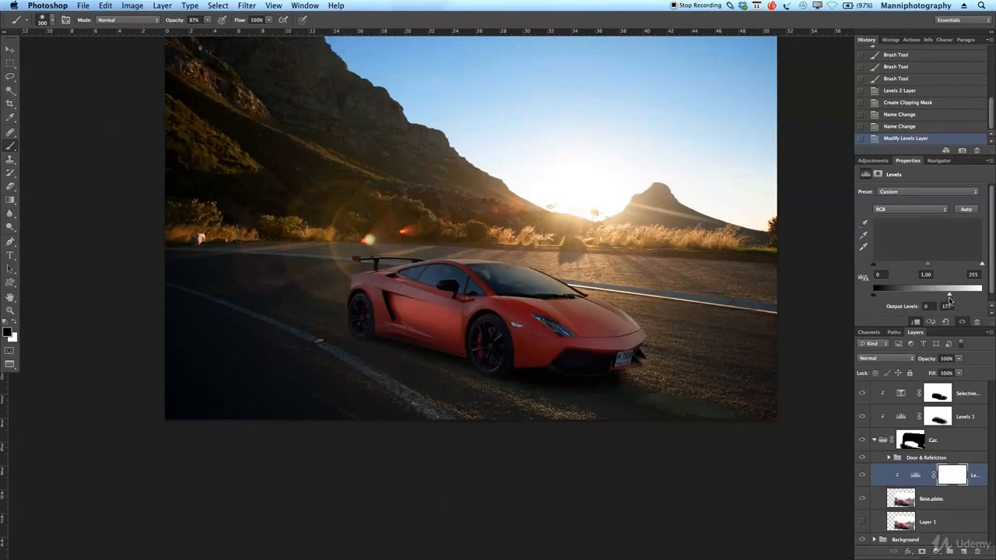
drag(954, 300, 955, 300)
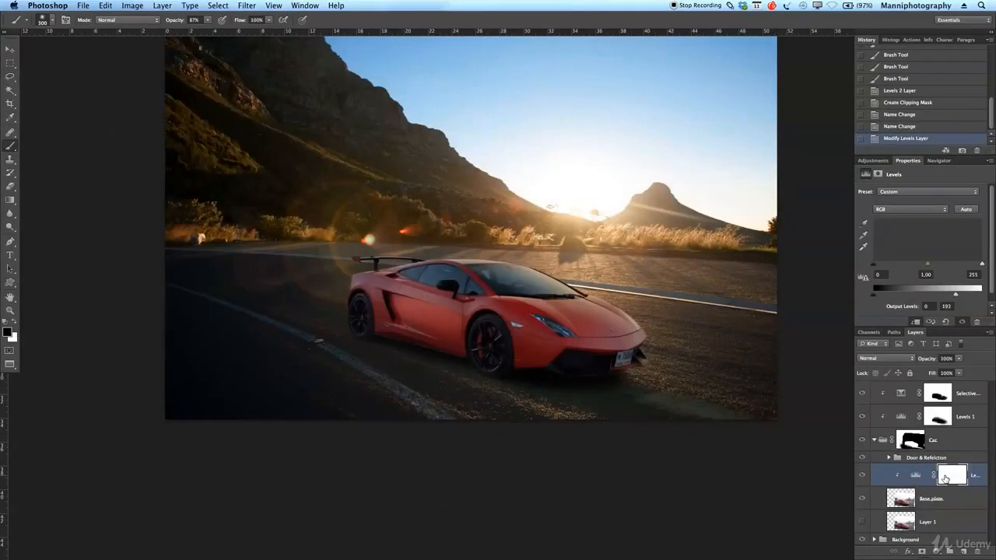
Paint black over the car's body, wheels and front bumper on the clipped Levels mask, raising the 300 px brush to 100% opacity
click(945, 476)
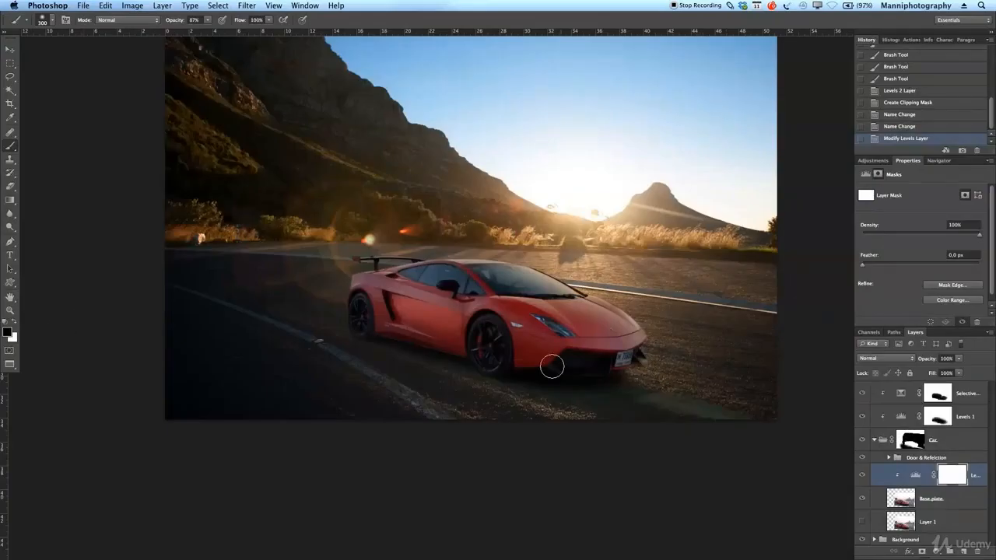
drag(454, 297, 433, 287)
key(0)
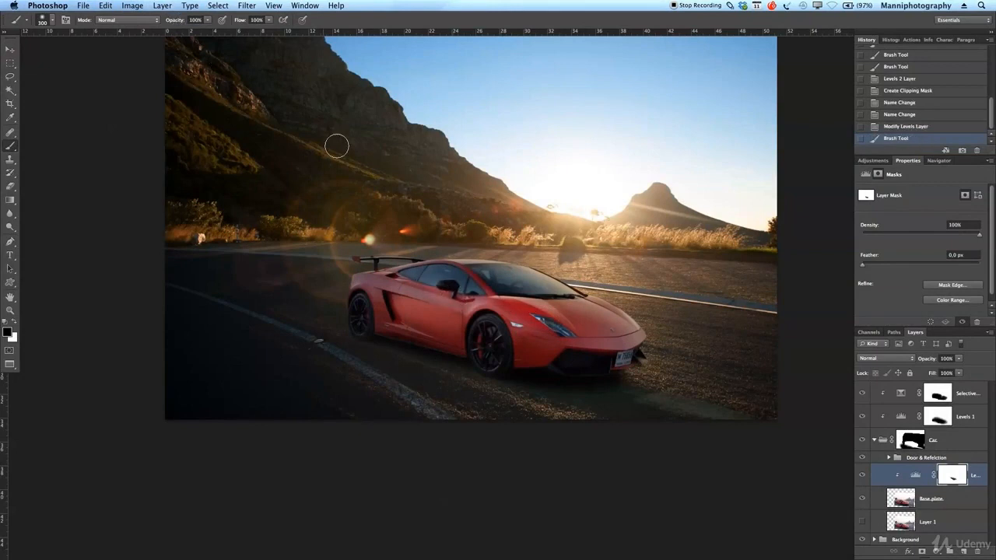
mouse_move(362, 284)
mouse_down()
mouse_move(537, 279)
mouse_move(614, 323)
mouse_move(545, 304)
mouse_up()
mouse_move(436, 297)
mouse_down()
mouse_move(367, 296)
mouse_move(520, 341)
mouse_move(575, 340)
mouse_up()
mouse_move(518, 354)
mouse_down()
mouse_move(589, 362)
mouse_move(630, 337)
mouse_move(596, 327)
mouse_move(609, 328)
mouse_move(585, 296)
mouse_move(633, 331)
mouse_move(620, 342)
mouse_move(587, 317)
mouse_up()
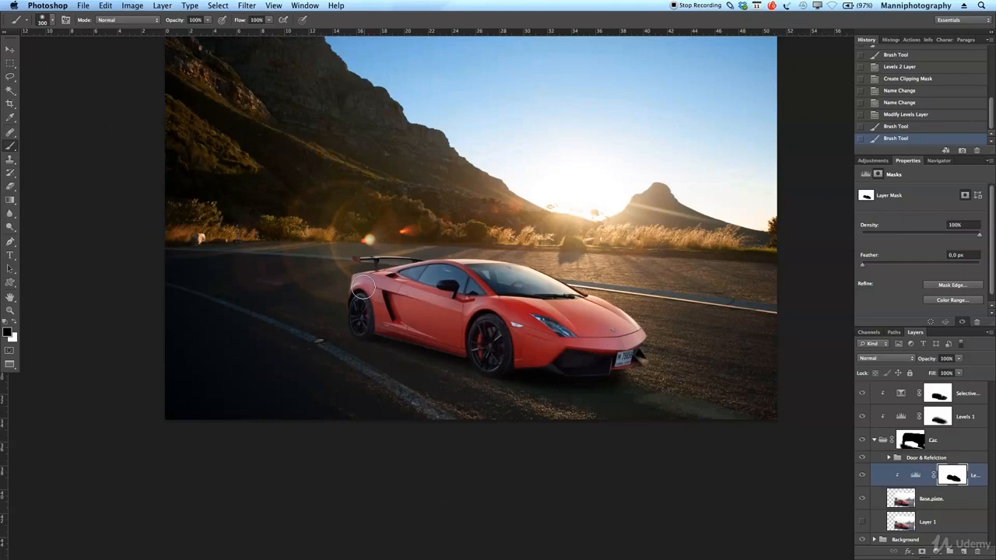
click(483, 340)
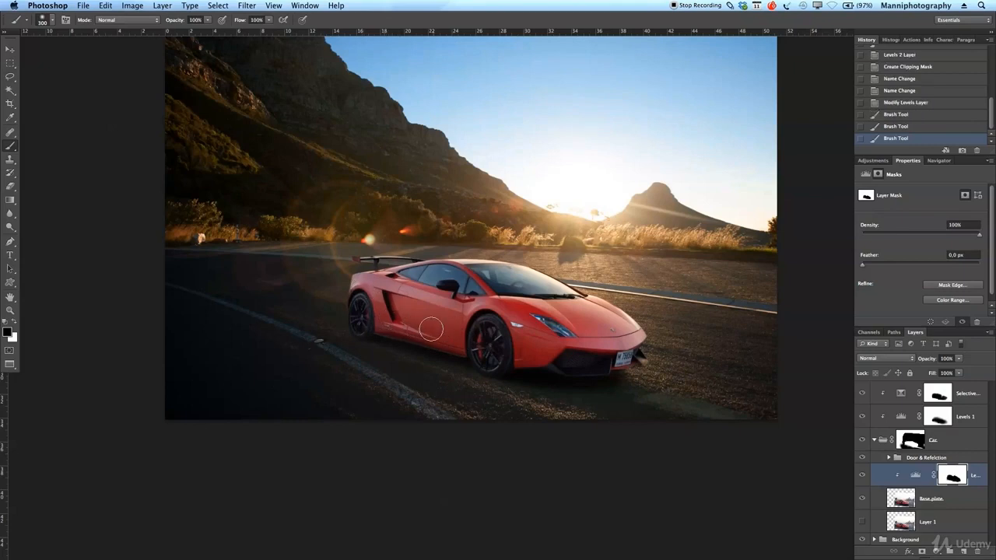
mouse_move(444, 336)
mouse_down()
mouse_move(382, 324)
mouse_move(362, 311)
mouse_up()
click(361, 316)
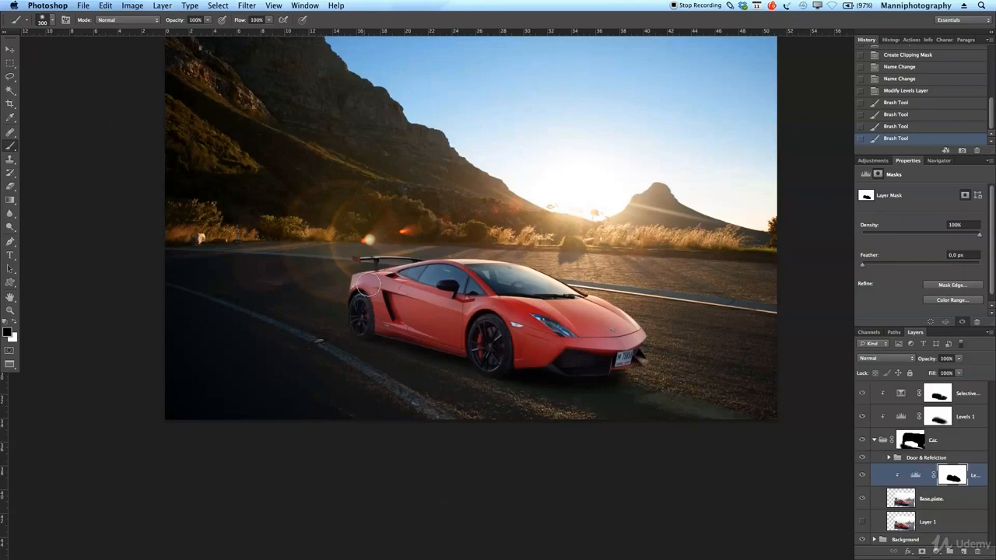
drag(564, 362, 618, 364)
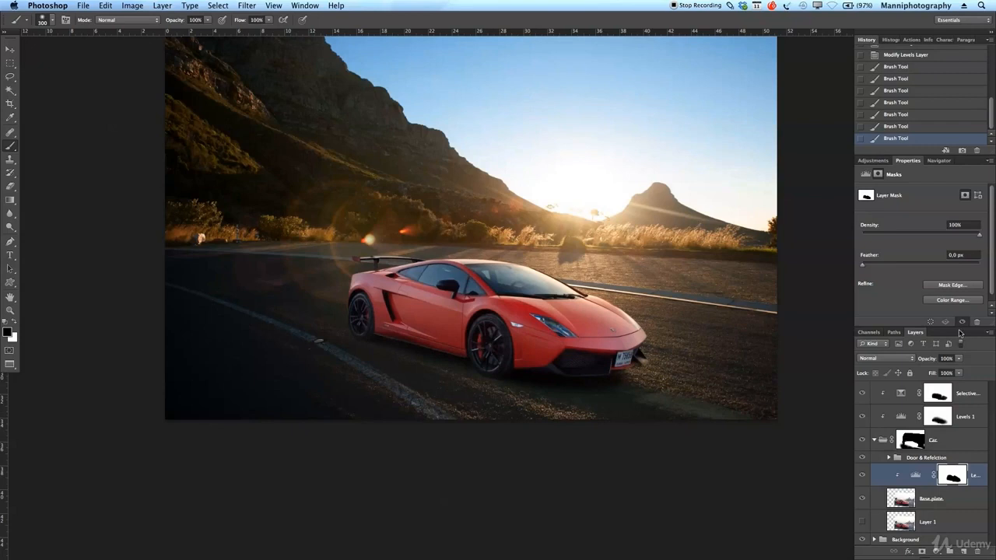
Group the Selective Color, Levels 1 and masked Car group together, and name the new group "Car"
click(872, 160)
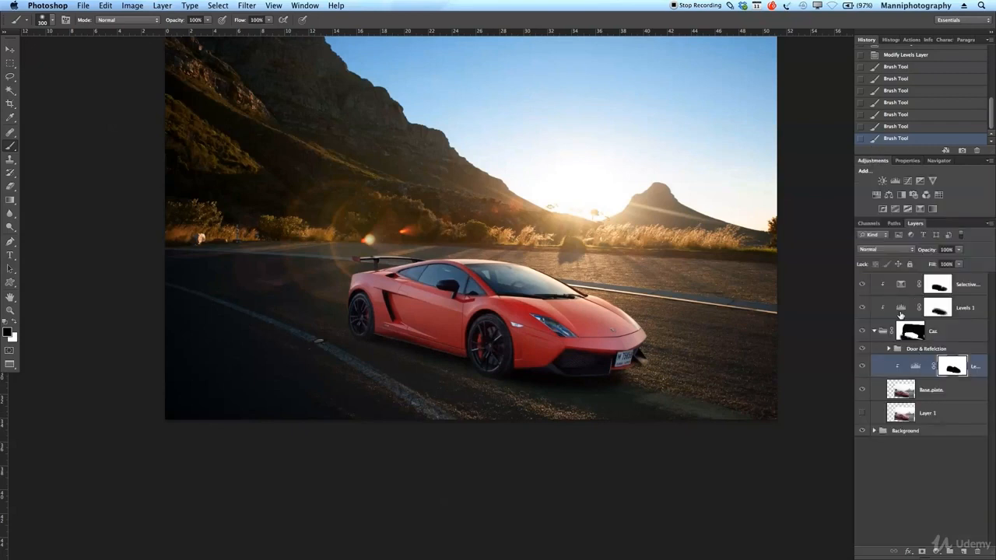
click(973, 285)
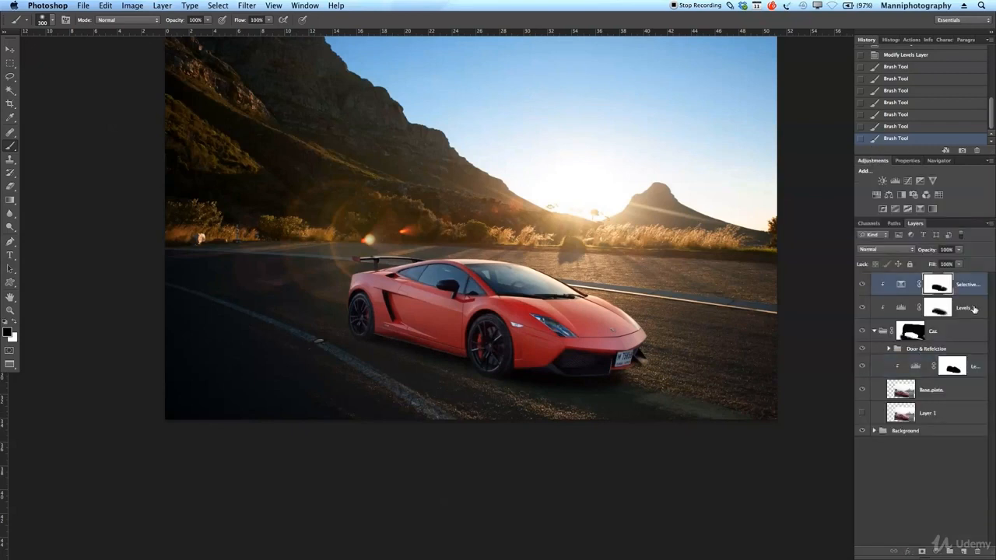
shift+click(973, 309)
shift+click(966, 330)
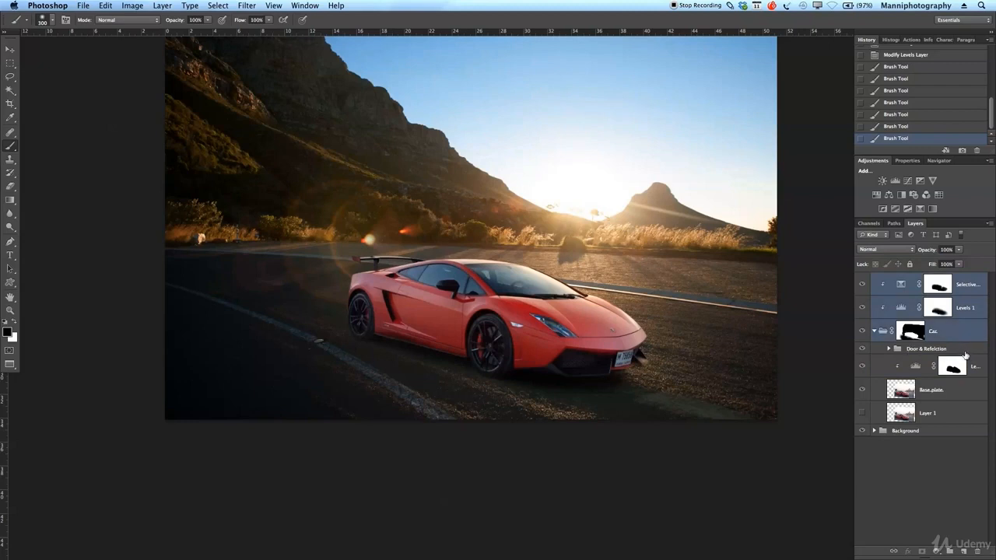
shift+click(965, 354)
click(875, 332)
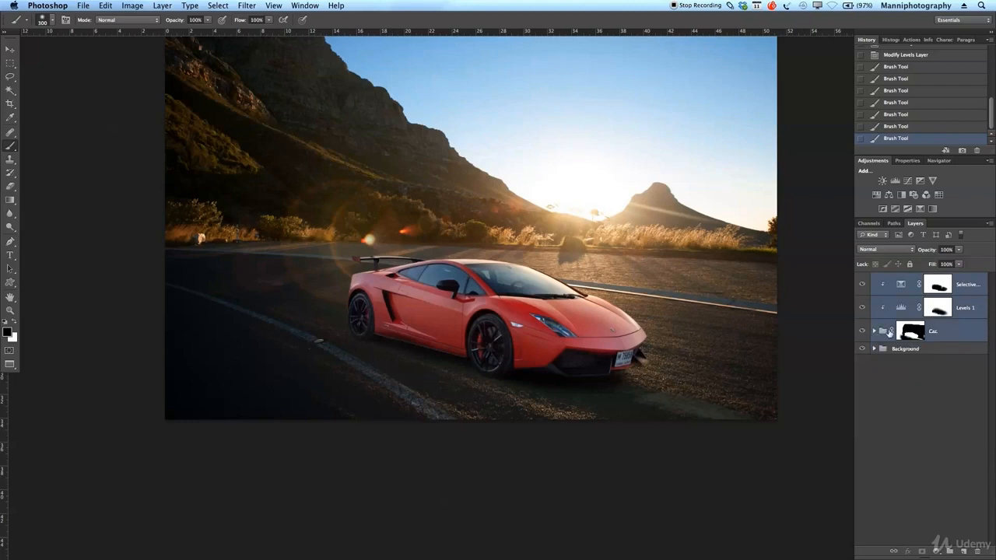
key(super+g)
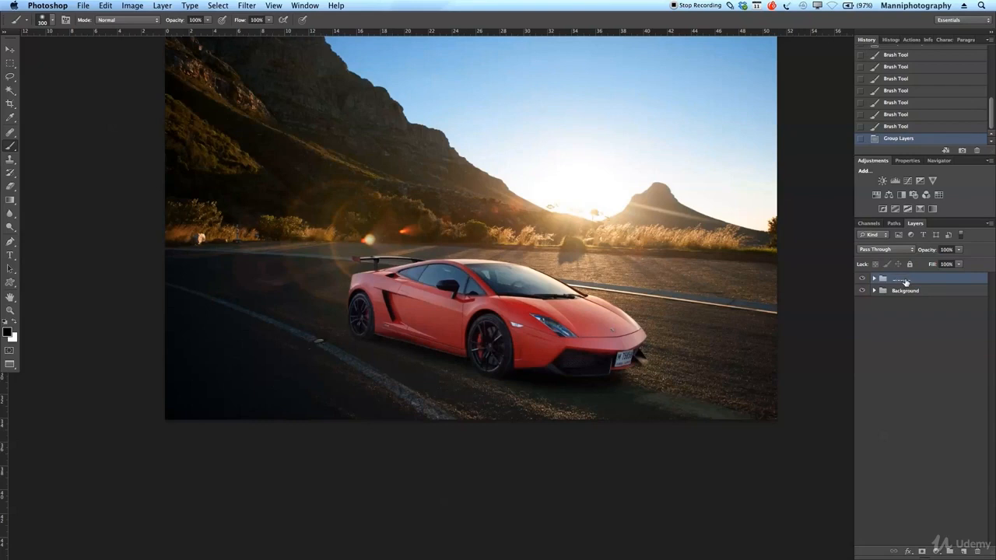
text(C)
key(Return)
click(873, 278)
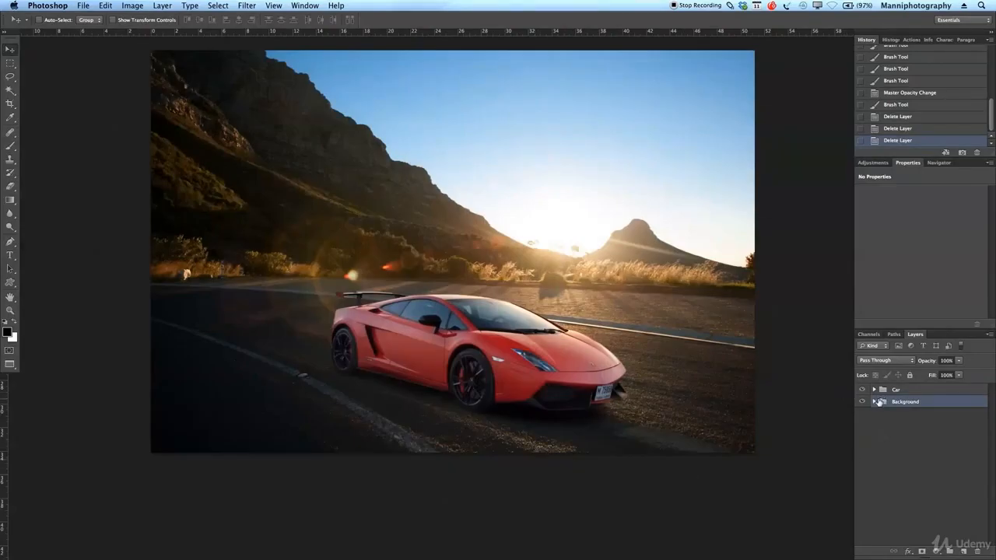
Hide the Car group and add a Hue/Saturation adjustment above the _D3X8160 photo in the Background group
click(875, 401)
click(862, 389)
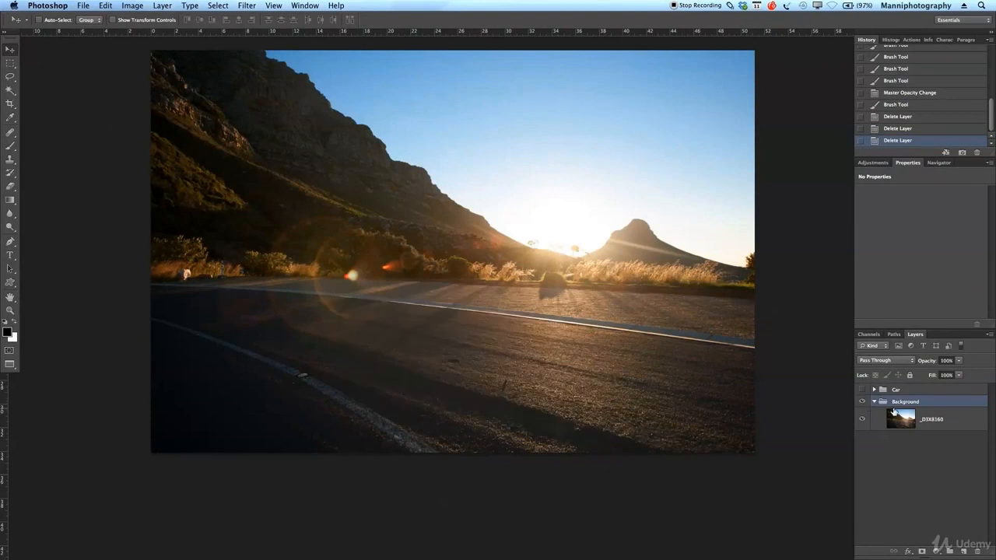
click(912, 422)
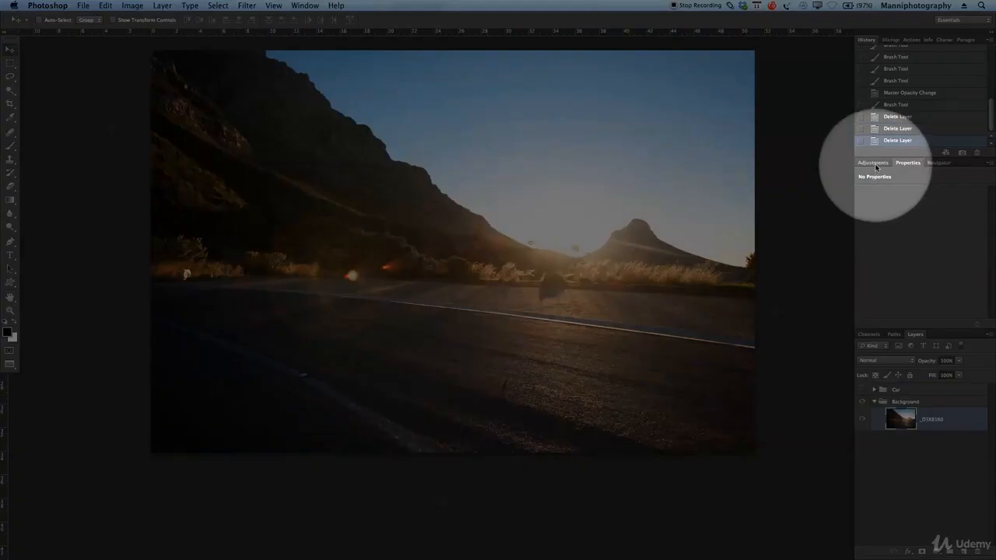
click(873, 163)
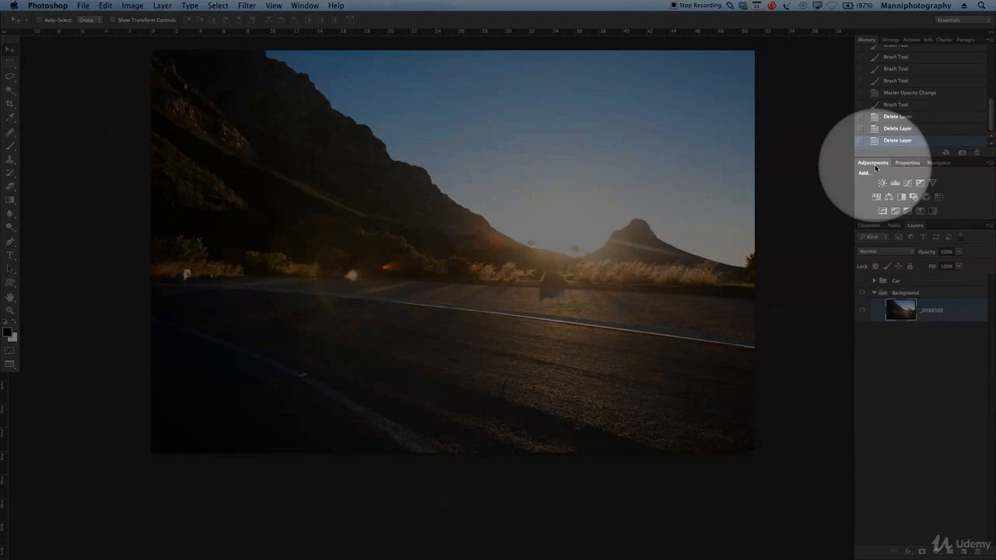
click(876, 199)
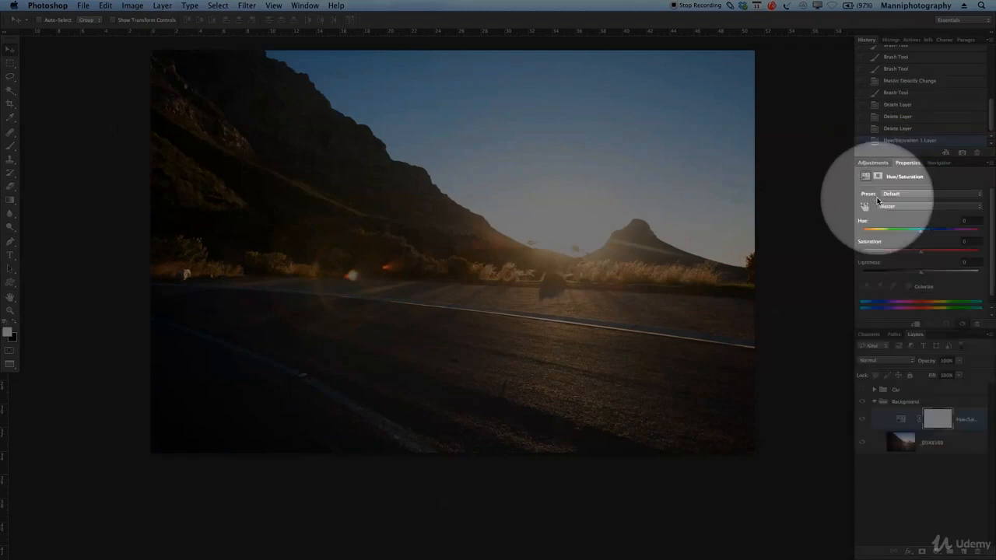
Set the Hue/Saturation adjustment's Yellows to -100 saturation and -29 lightness
click(892, 211)
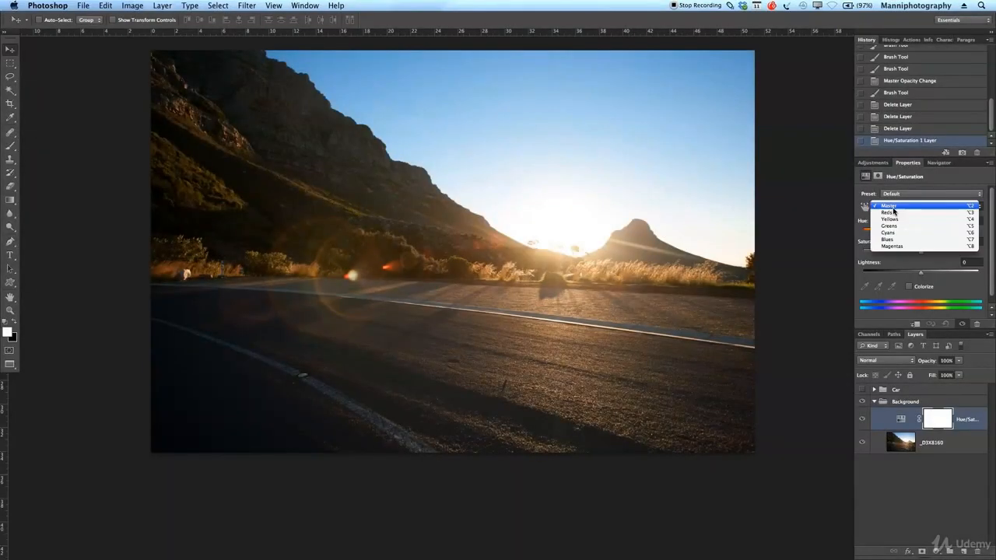
click(894, 228)
drag(922, 253, 861, 255)
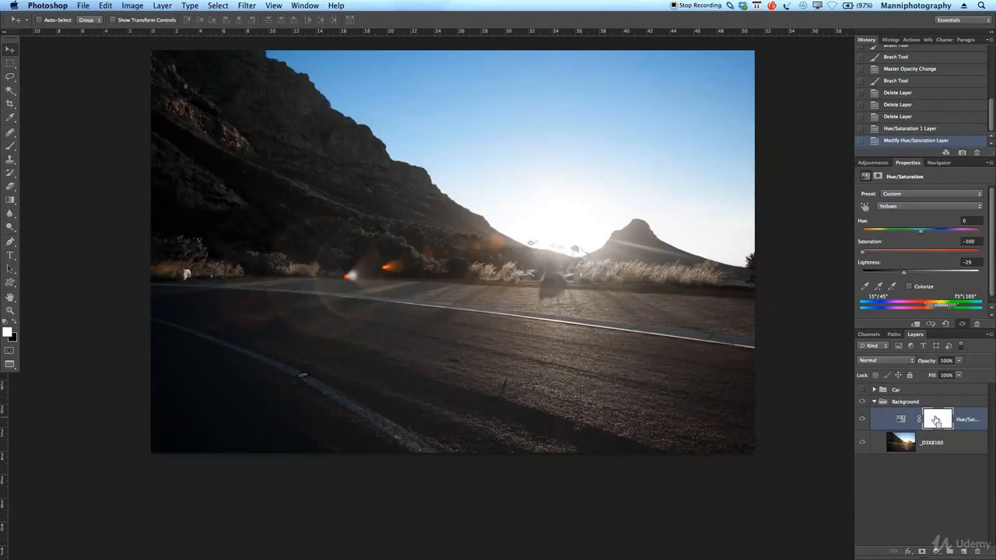
Invert the Hue/Saturation mask and paint white over the foreground road with a 1000 px brush, raising its opacity to 100%
key(super+i)
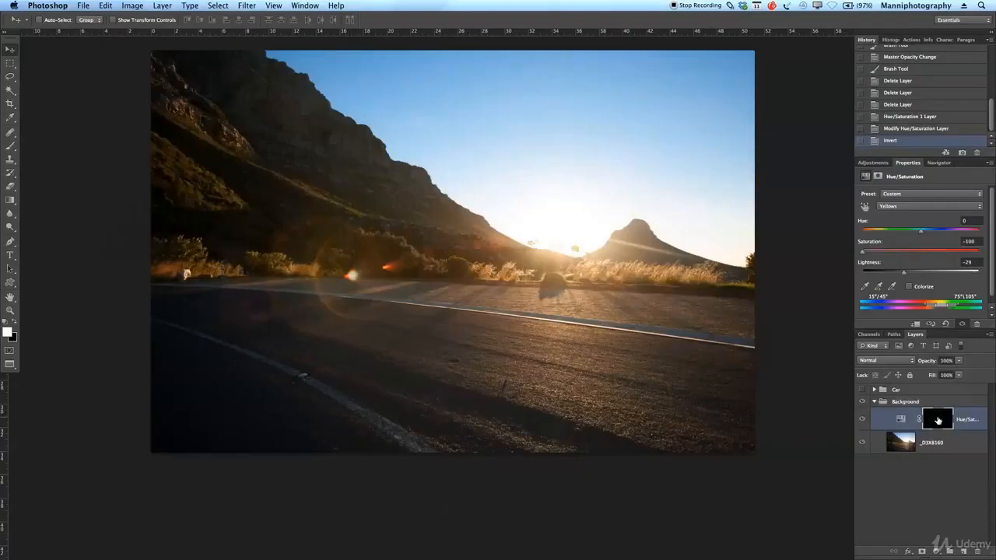
key(b)
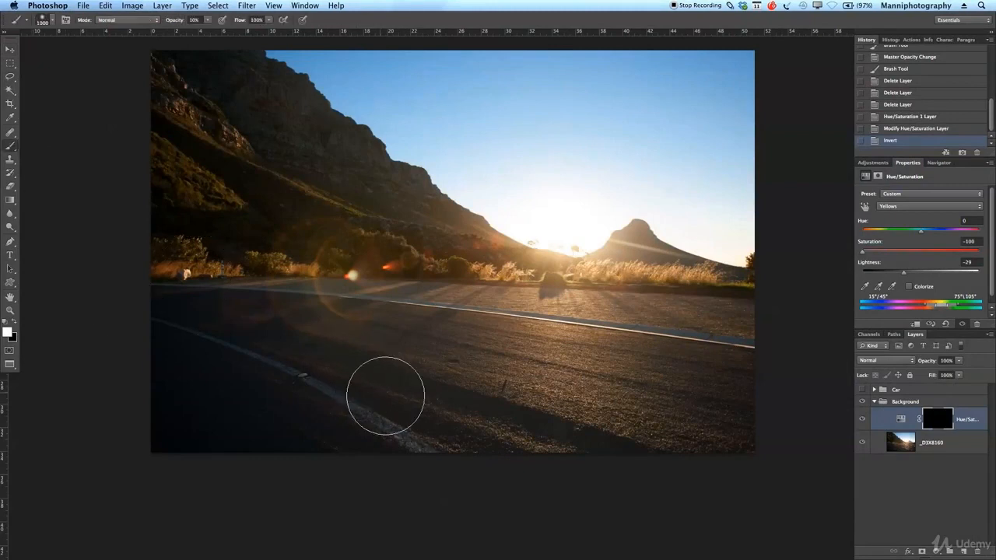
click(442, 441)
click(448, 436)
key(0)
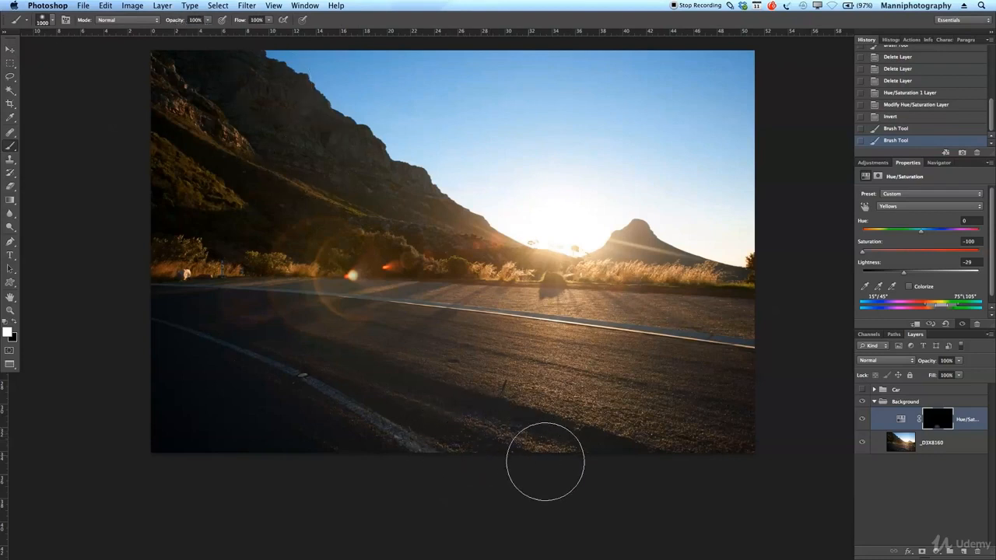
mouse_move(272, 390)
mouse_down()
mouse_move(264, 402)
mouse_move(347, 432)
mouse_up()
mouse_move(350, 436)
mouse_down()
mouse_move(377, 457)
mouse_move(355, 421)
mouse_move(485, 436)
mouse_move(554, 471)
mouse_move(294, 365)
mouse_move(485, 416)
mouse_up()
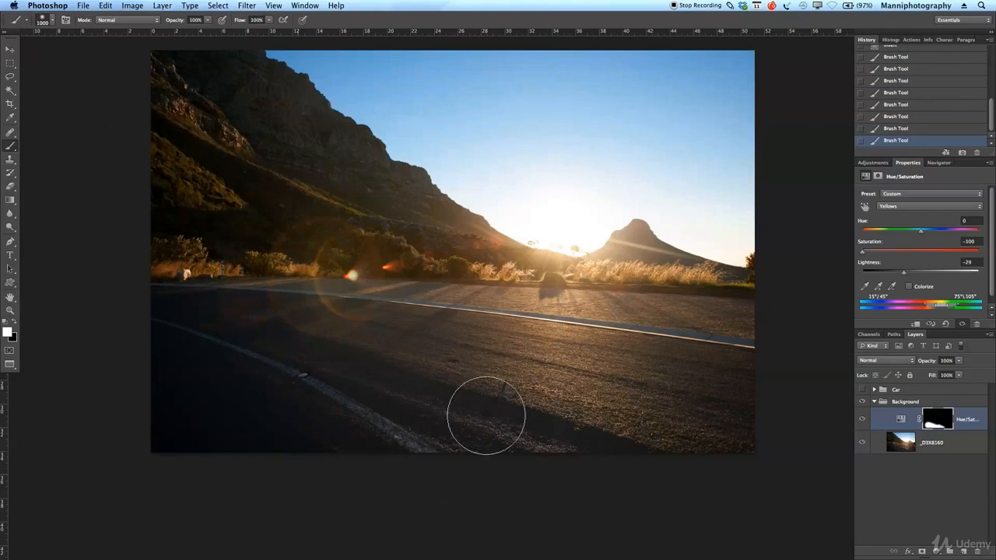
Show the Car group again, and add a Levels adjustment clipped to the background's Hue/Saturation layer
click(862, 389)
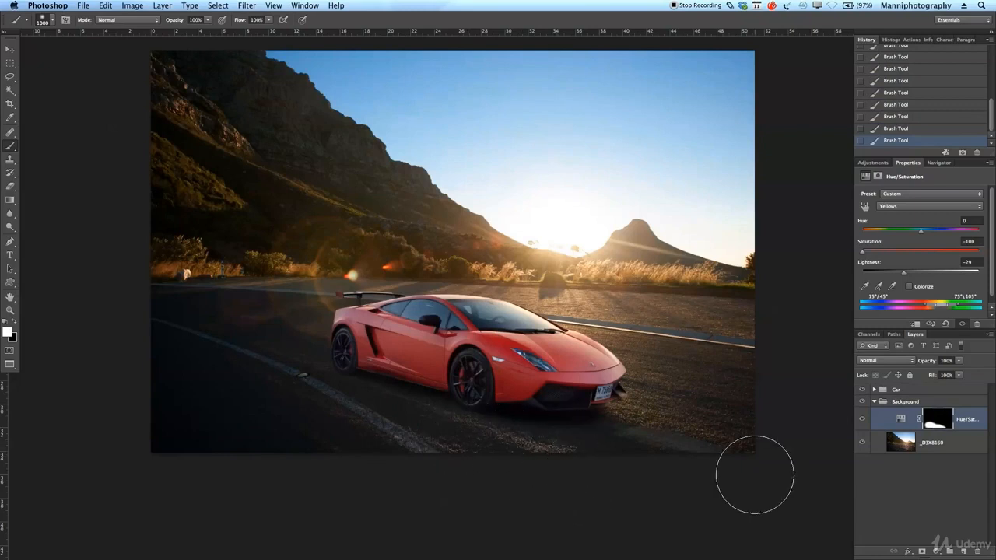
click(878, 176)
click(876, 164)
click(896, 181)
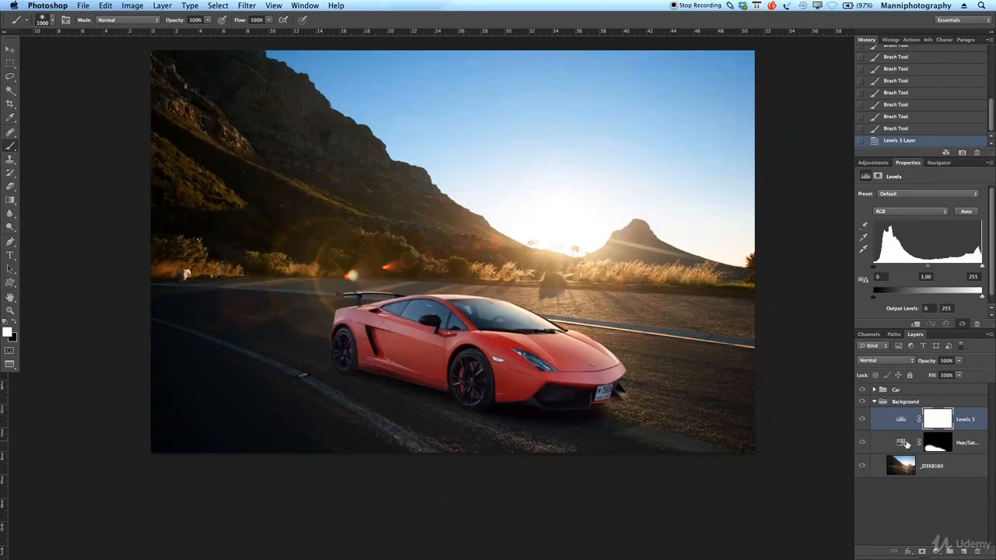
alt+click(908, 428)
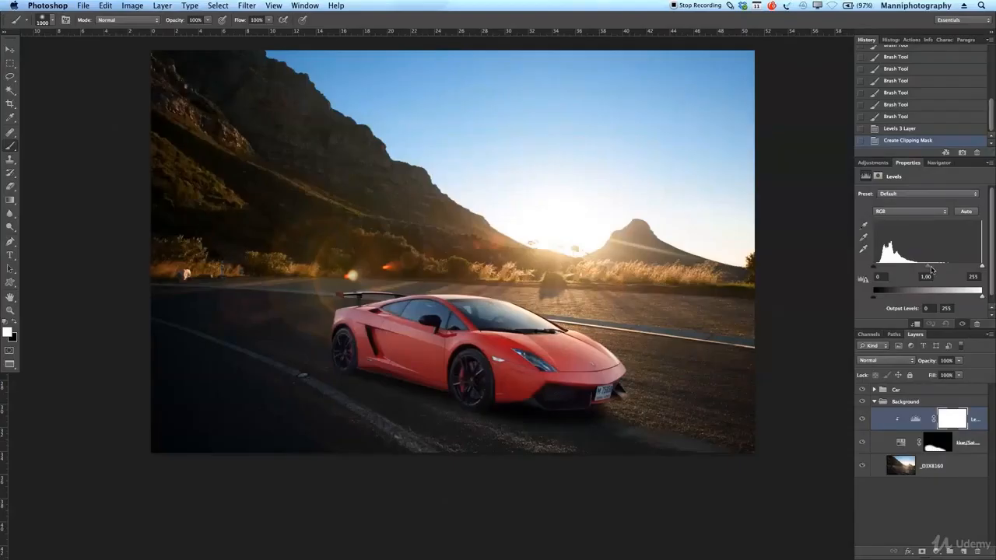
Darken the foreground road by lowering the clipped Levels adjustment's midtones to about 0.84
drag(924, 267, 932, 267)
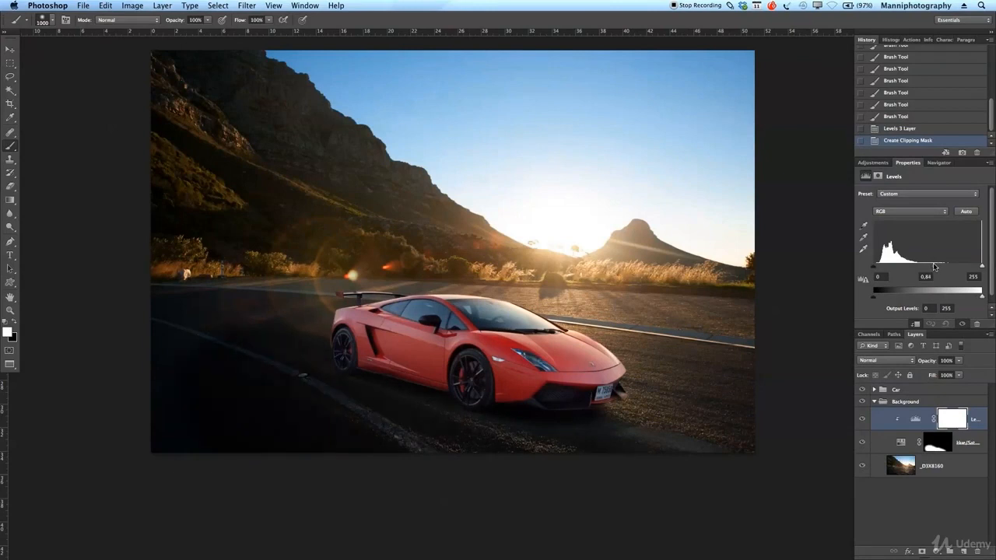
drag(934, 267, 933, 267)
click(875, 402)
click(875, 401)
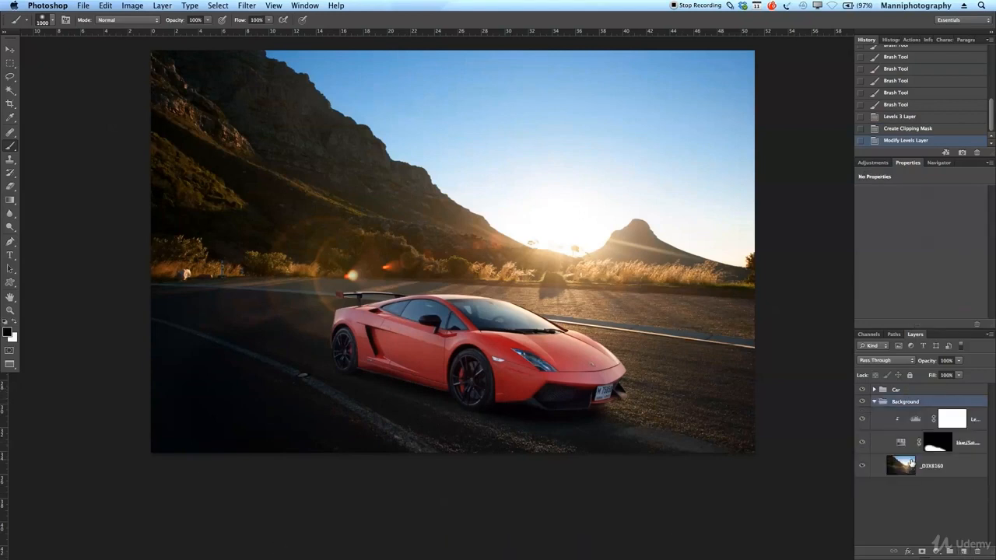
Burn the bright gravel on the road below the car on the _D3X8160 layer, using Midtones range and 8% exposure
click(918, 472)
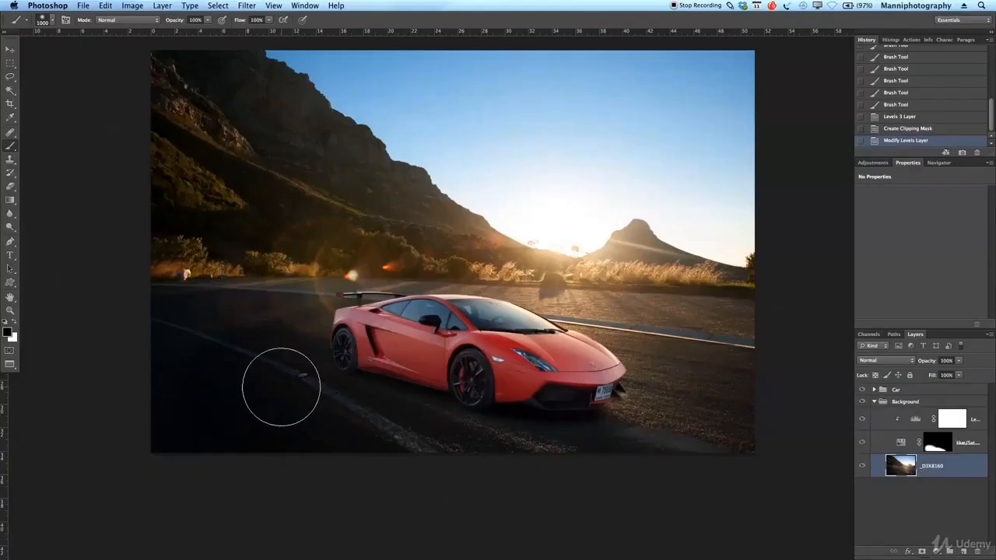
click(10, 228)
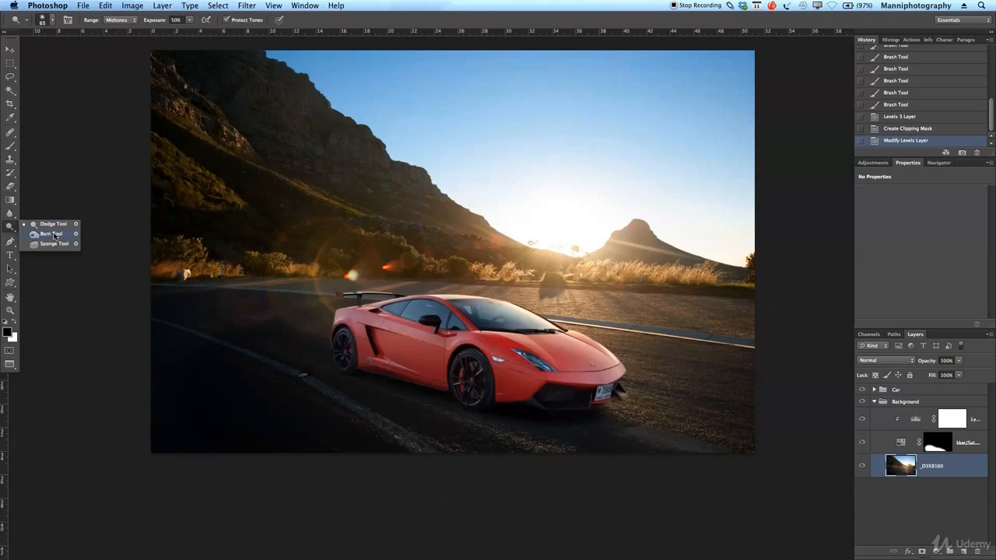
click(55, 235)
drag(161, 23, 137, 22)
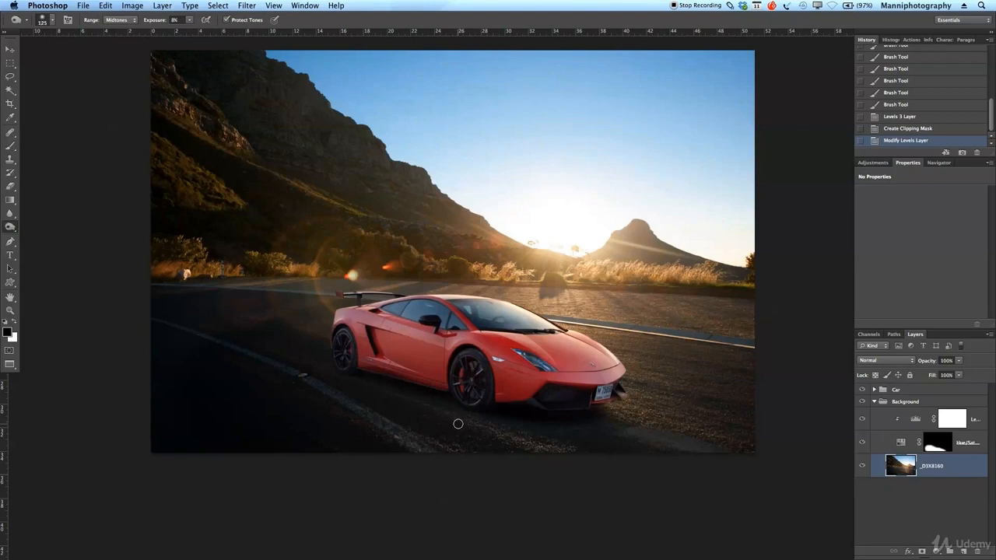
mouse_move(446, 440)
mouse_down()
mouse_move(429, 436)
mouse_move(436, 444)
mouse_move(417, 428)
mouse_move(467, 449)
mouse_move(533, 440)
mouse_up()
key(bracketright)
key(bracketright)
key(bracketright)
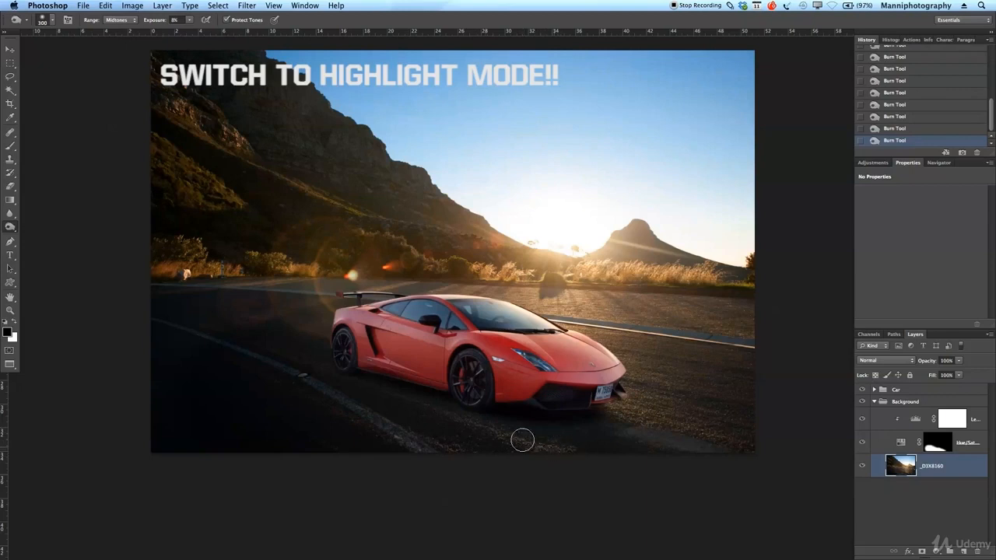
key(bracketright)
key(bracketright)
key(bracketleft)
key(bracketleft)
key(bracketleft)
key(bracketleft)
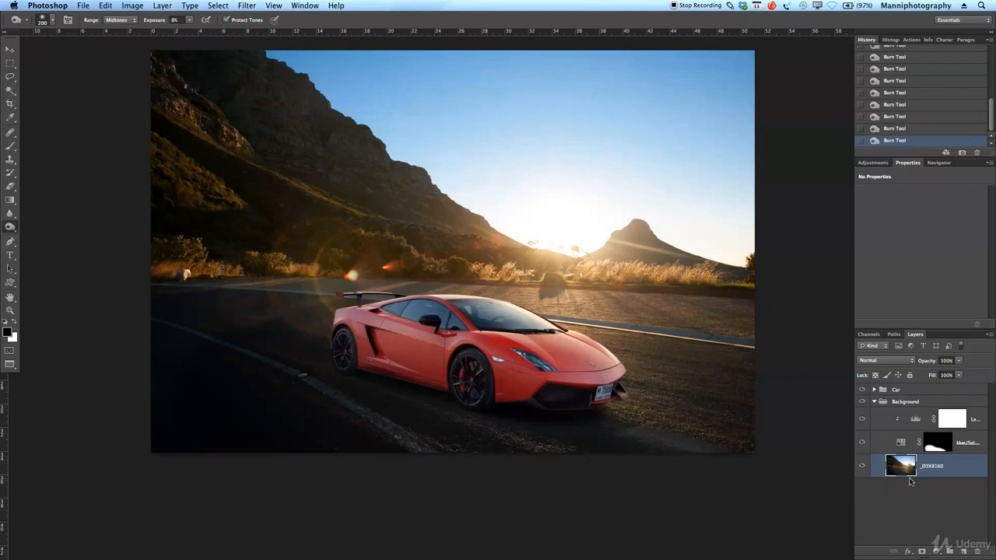
Try to cover the bright gravel below the car with dark asphalt using the Clone Stamp, and undo the stroke
key(s)
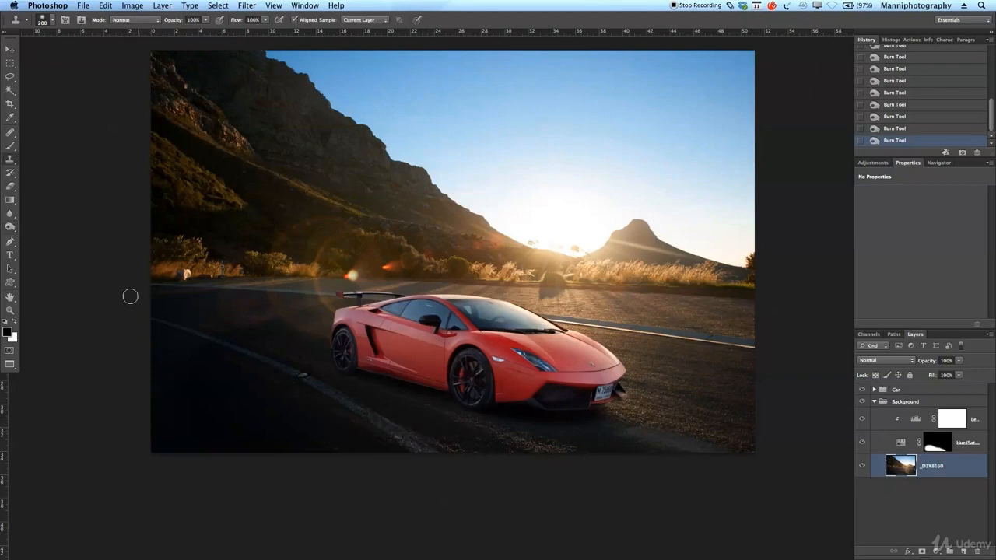
alt+click(335, 431)
mouse_move(496, 433)
mouse_down()
mouse_move(538, 453)
mouse_move(595, 454)
mouse_up()
key(ctrl+z)
Clone dark asphalt over the bright gravel below the car on the _D3X8160 layer, with a 200 px Clone Stamp at 50% opacity
drag(184, 25, 168, 24)
key(Return)
key(bracketright)
key(bracketright)
key(bracketleft)
key(bracketleft)
alt+click(220, 398)
mouse_move(450, 414)
mouse_down()
mouse_move(512, 450)
mouse_move(505, 437)
mouse_move(565, 452)
mouse_up()
alt+click(243, 419)
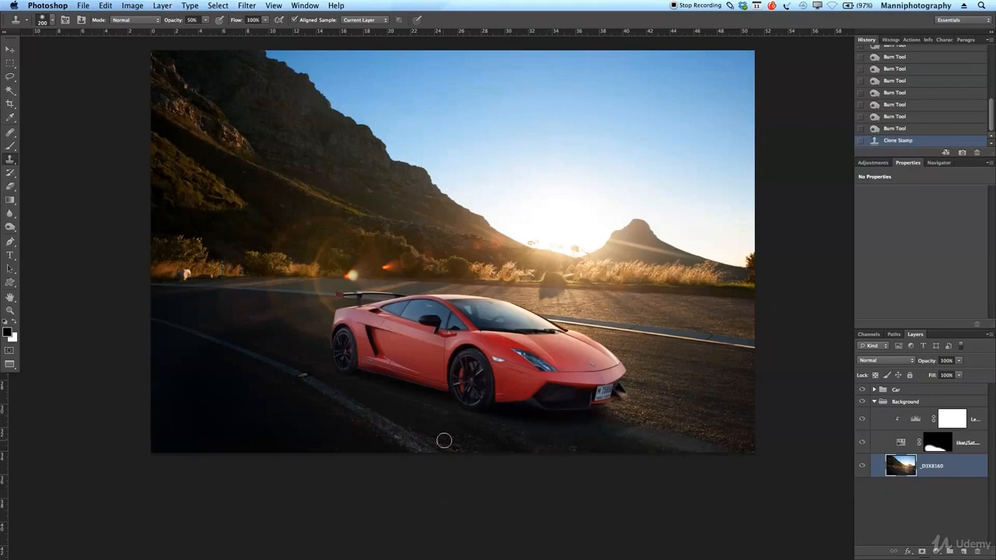
mouse_move(470, 442)
mouse_down()
mouse_move(482, 445)
mouse_move(415, 427)
mouse_move(450, 448)
mouse_move(481, 449)
mouse_move(469, 445)
mouse_up()
alt+click(307, 423)
click(532, 446)
mouse_move(532, 446)
mouse_down()
mouse_move(522, 436)
mouse_move(589, 457)
mouse_move(435, 420)
mouse_up()
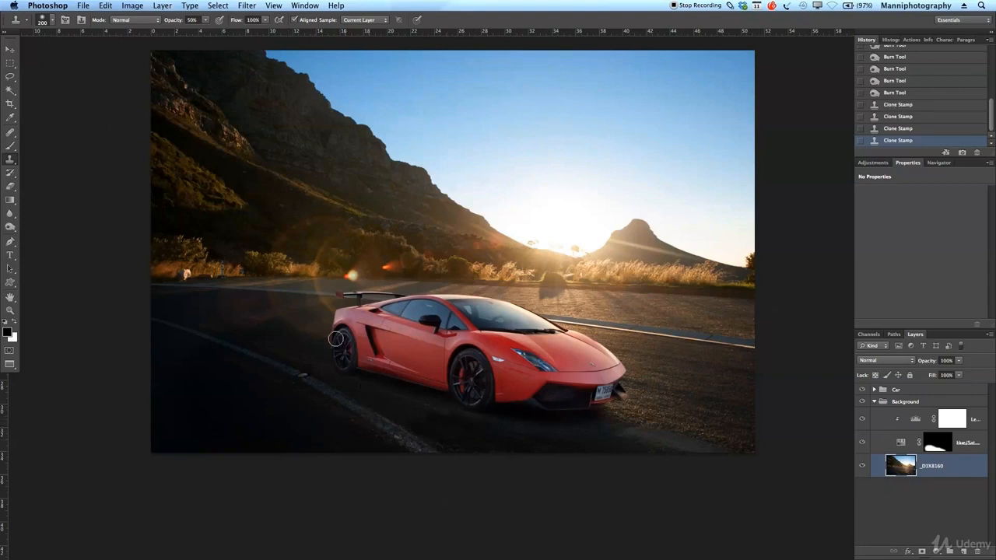
Blend the cloned asphalt around the car's front wheel and the road's lower edge with the Clone Stamp at 28% opacity
drag(173, 21, 161, 22)
mouse_move(402, 402)
mouse_down()
mouse_move(436, 421)
mouse_move(517, 432)
mouse_move(547, 453)
mouse_up()
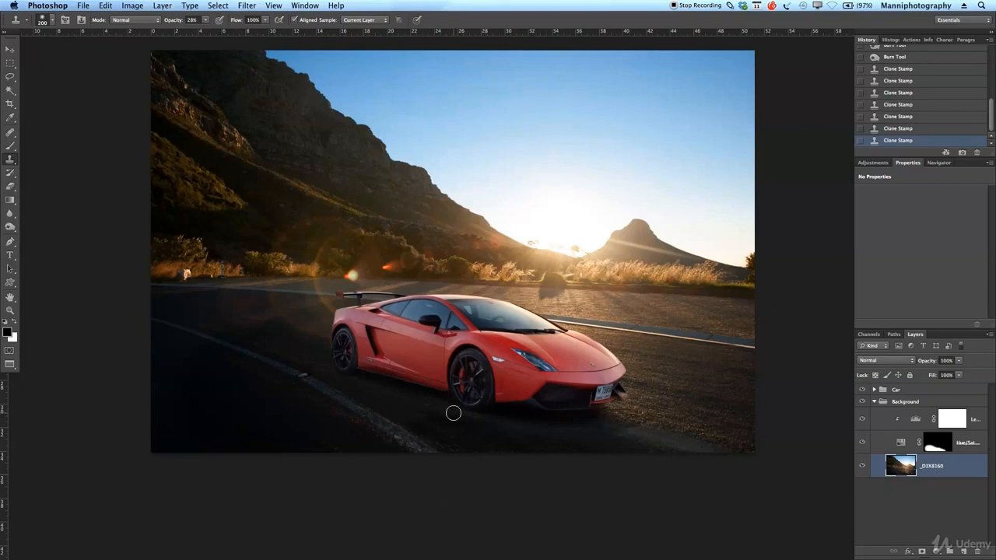
mouse_move(426, 407)
mouse_down()
mouse_move(433, 409)
mouse_move(392, 391)
mouse_move(452, 443)
mouse_move(441, 421)
mouse_up()
Collapse the Background group and add a Levels adjustment above the Car group with midtones at 0.97 and white input at 242
click(875, 403)
click(915, 393)
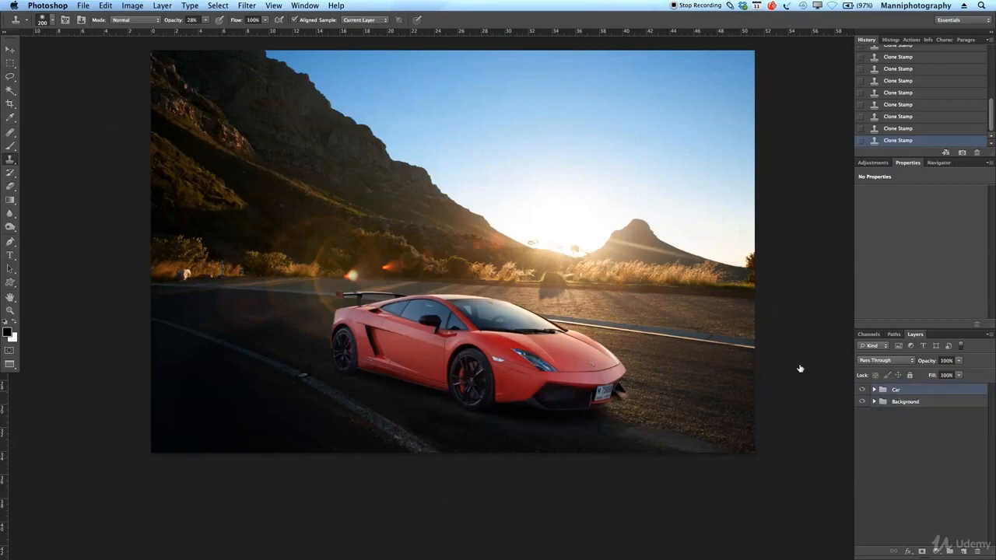
drag(635, 331, 618, 388)
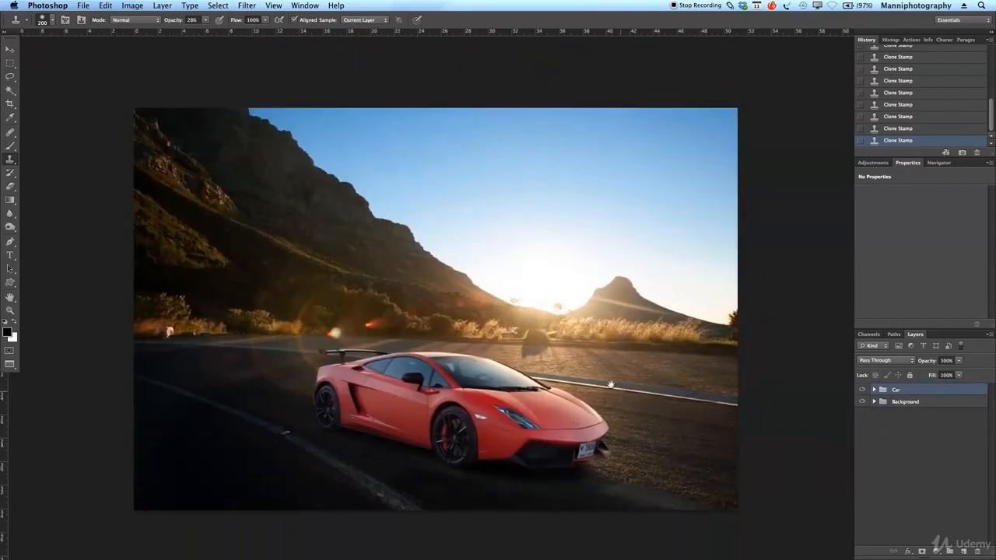
click(885, 163)
click(896, 184)
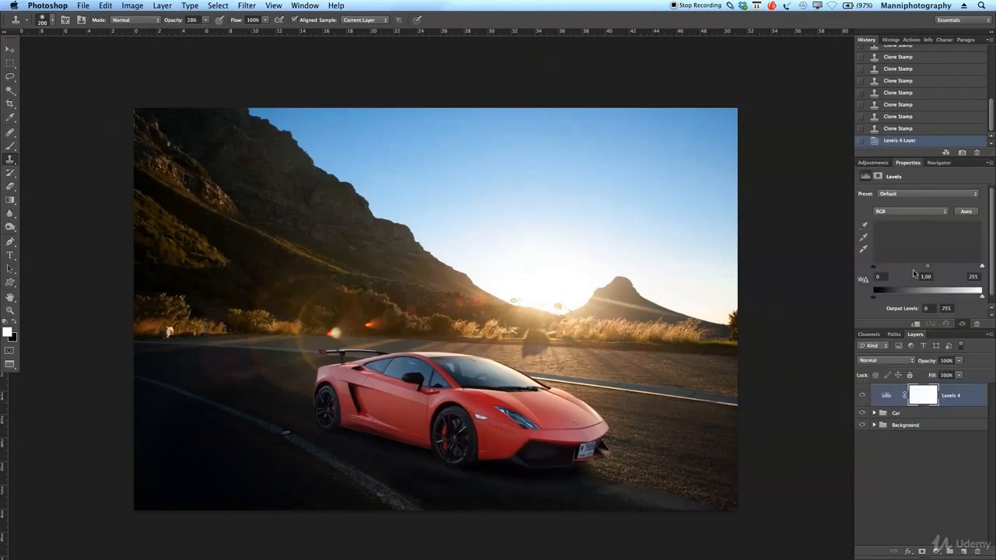
drag(933, 268, 926, 268)
scroll(348, 359, down, 3)
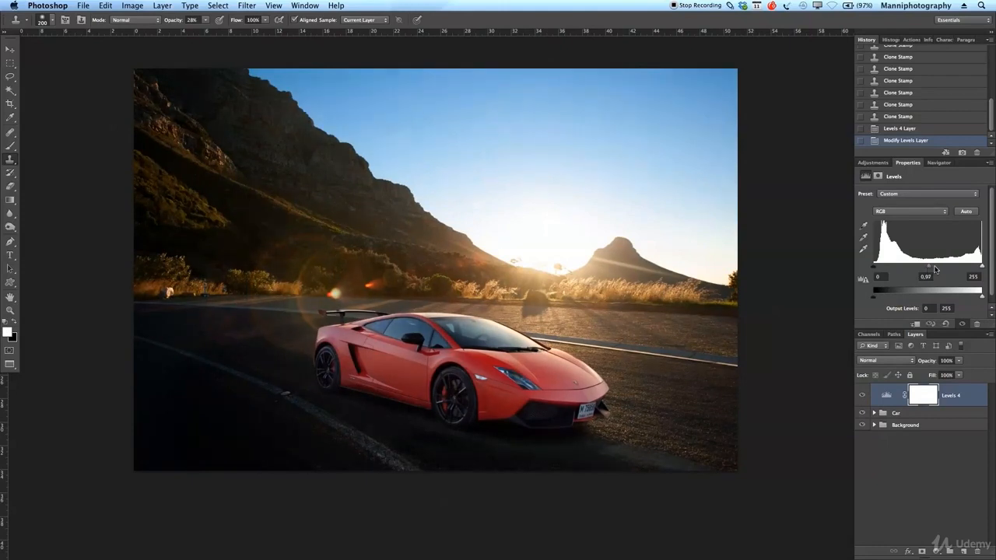
drag(982, 269, 975, 270)
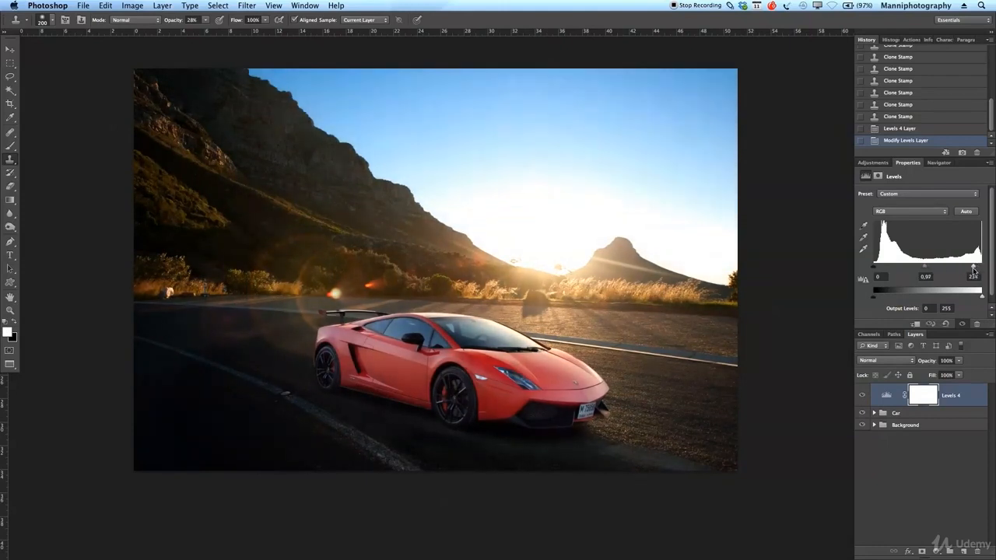
drag(977, 271, 976, 271)
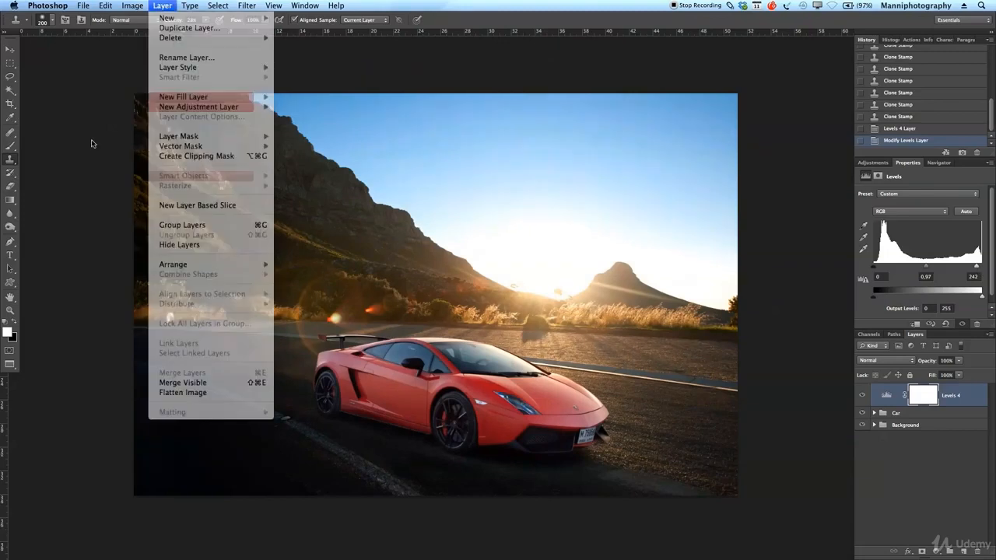
Add a Solid Color fill layer above the Levels 4 adjustment, filled with orange c18f09
click(93, 143)
click(158, 6)
mouse_move(185, 97)
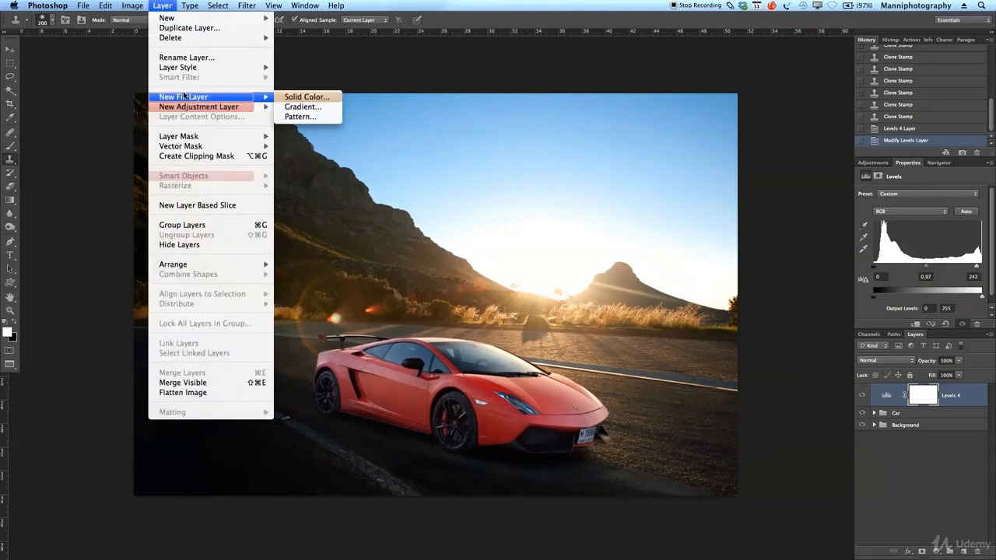
click(326, 98)
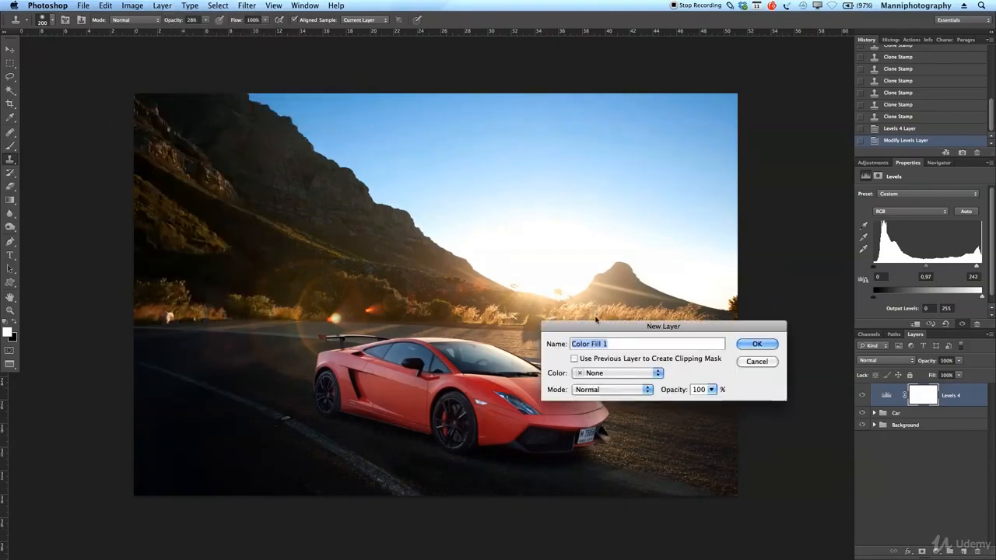
click(748, 343)
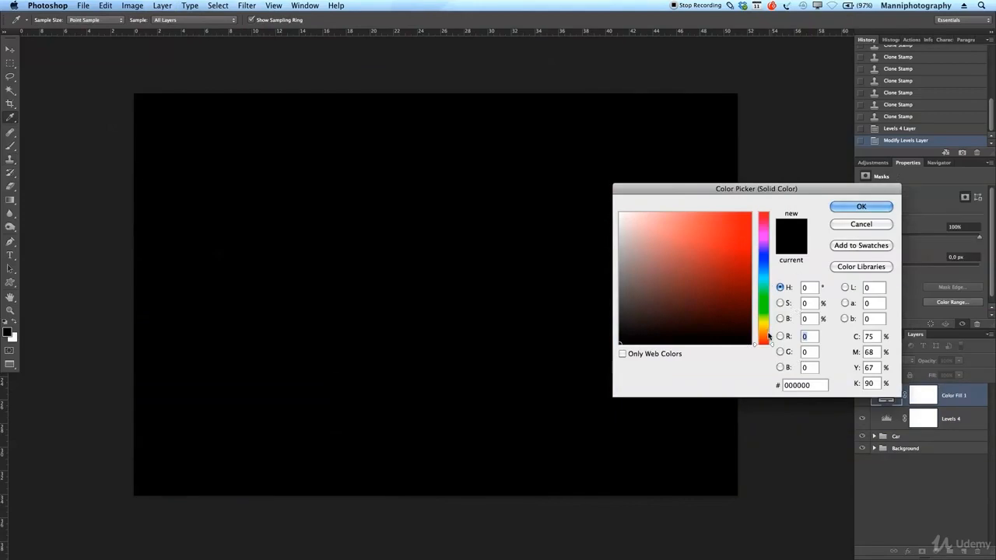
drag(764, 343, 765, 328)
click(735, 281)
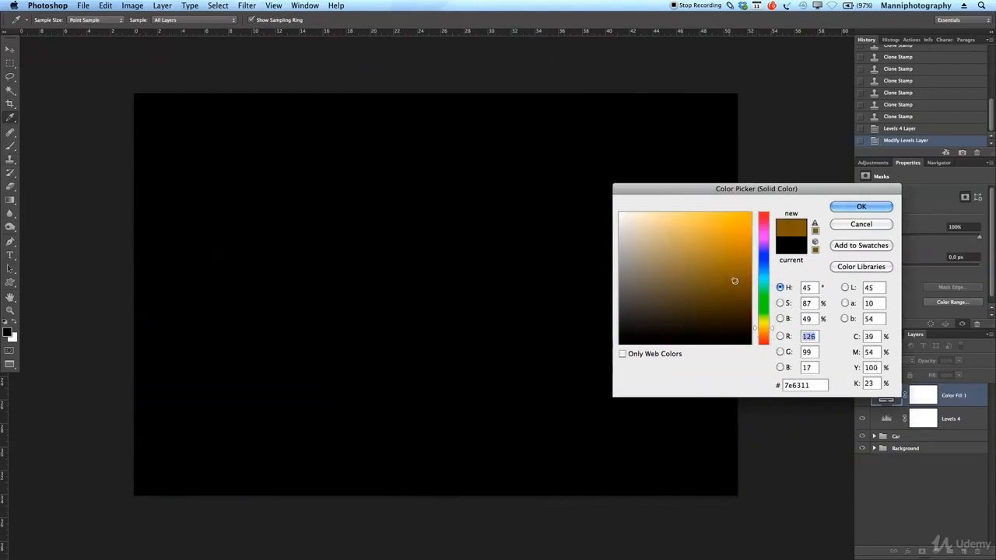
drag(734, 281, 737, 280)
drag(765, 331, 773, 329)
drag(736, 265, 745, 244)
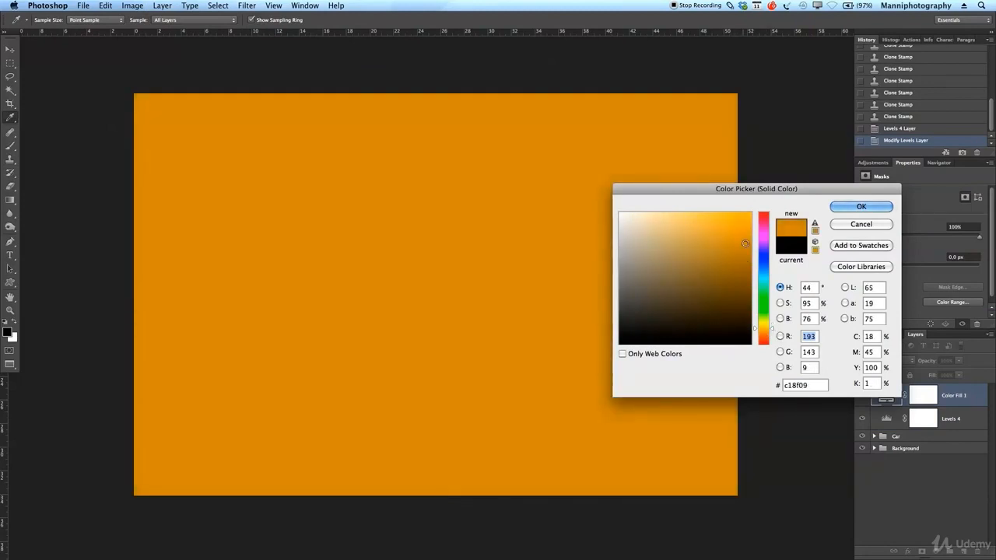
click(848, 206)
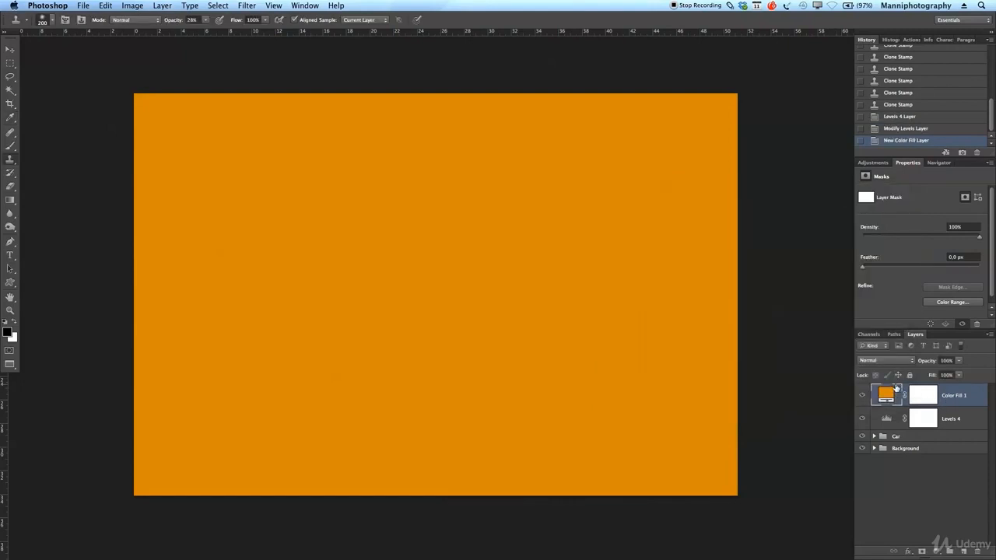
Set the orange fill layer's blend mode to Color and its opacity to 20%
click(890, 364)
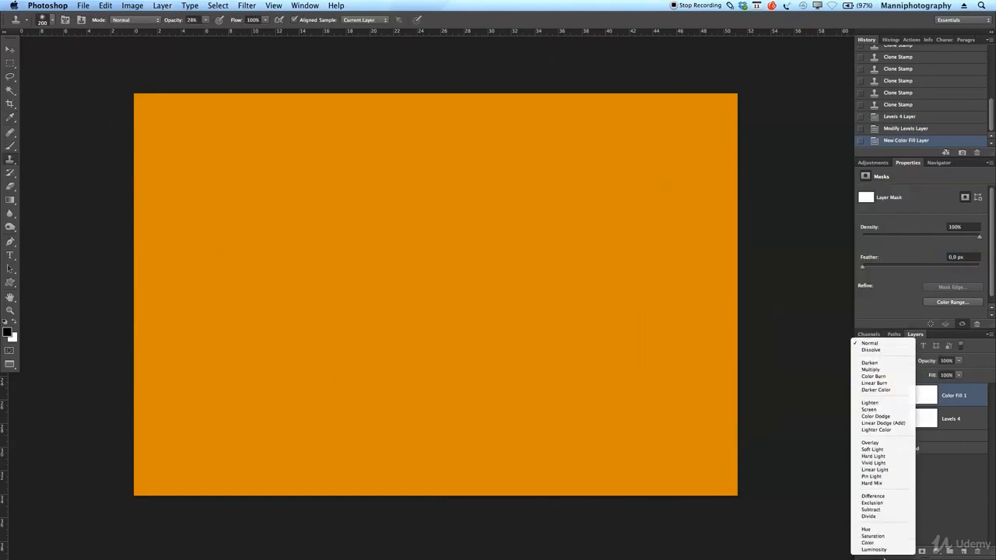
click(883, 544)
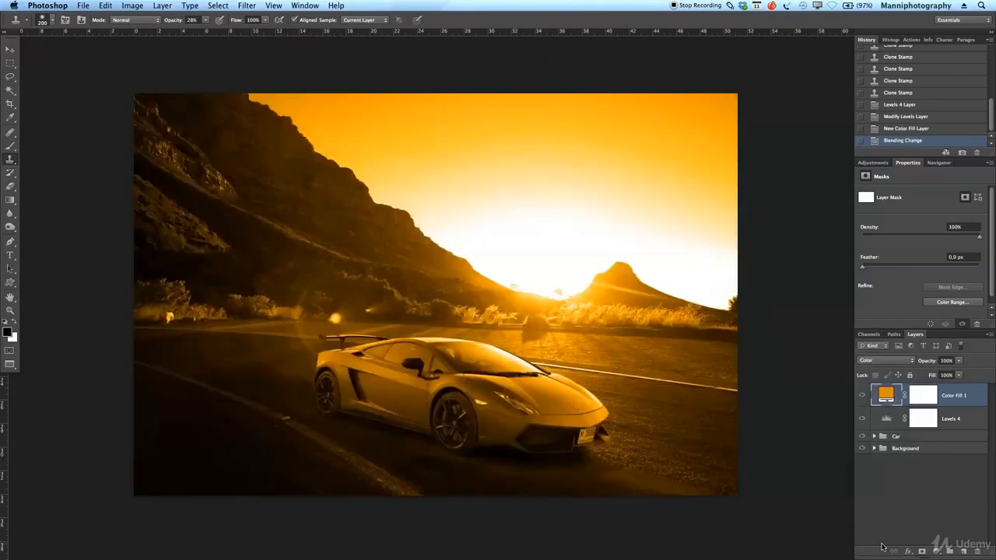
click(941, 360)
text(20)
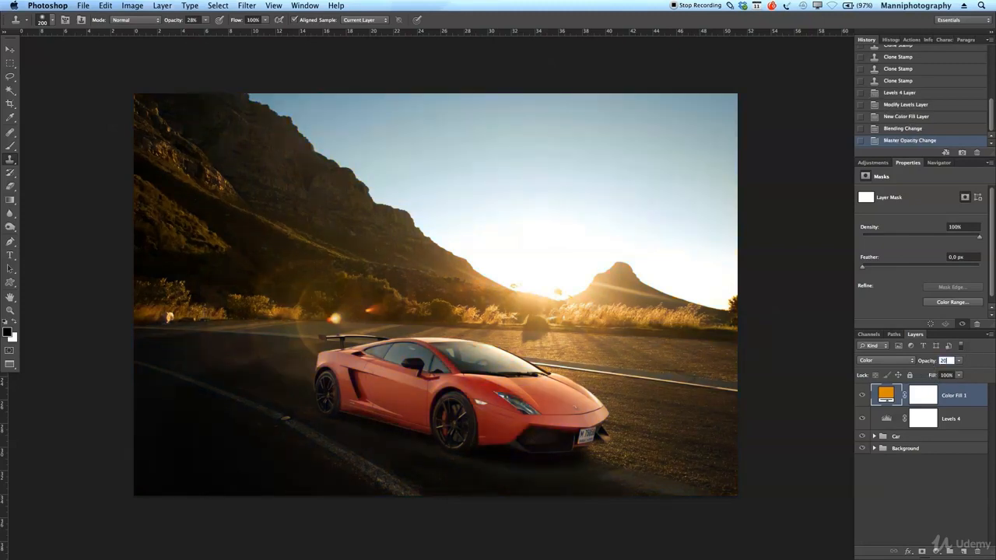
Compare the image with and without the orange fill layer, and set the layer's opacity to 15%
click(863, 396)
click(862, 396)
click(863, 396)
click(863, 396)
click(863, 396)
click(863, 396)
drag(928, 367, 924, 365)
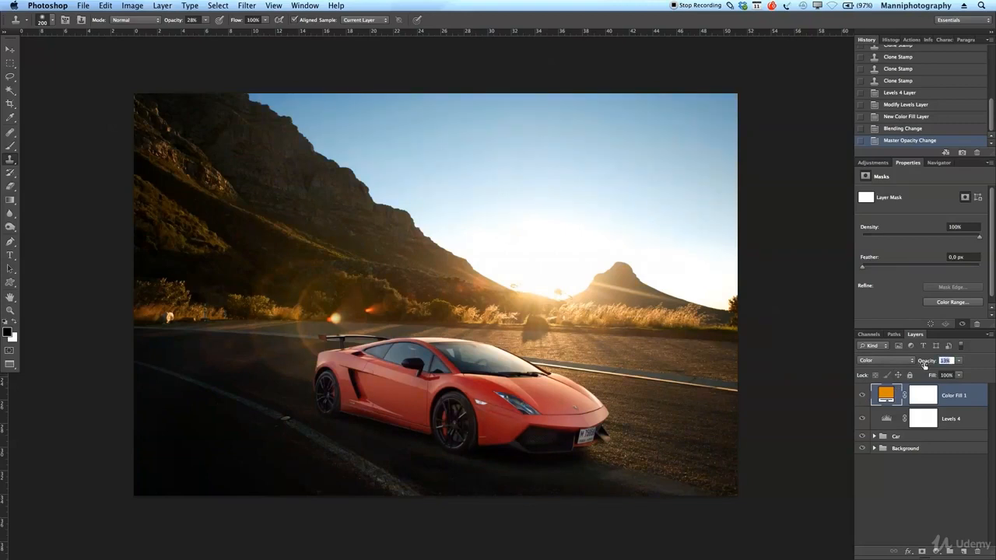
drag(926, 364, 929, 366)
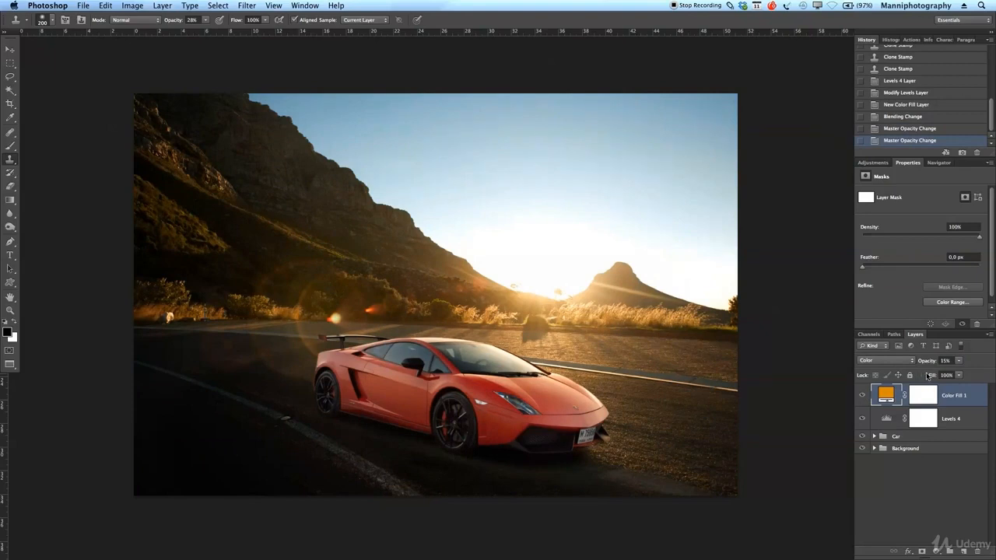
Add a Selective Color adjustment above the orange fill and set its Neutrals to -11 cyan, -4 magenta and +14 black
click(874, 163)
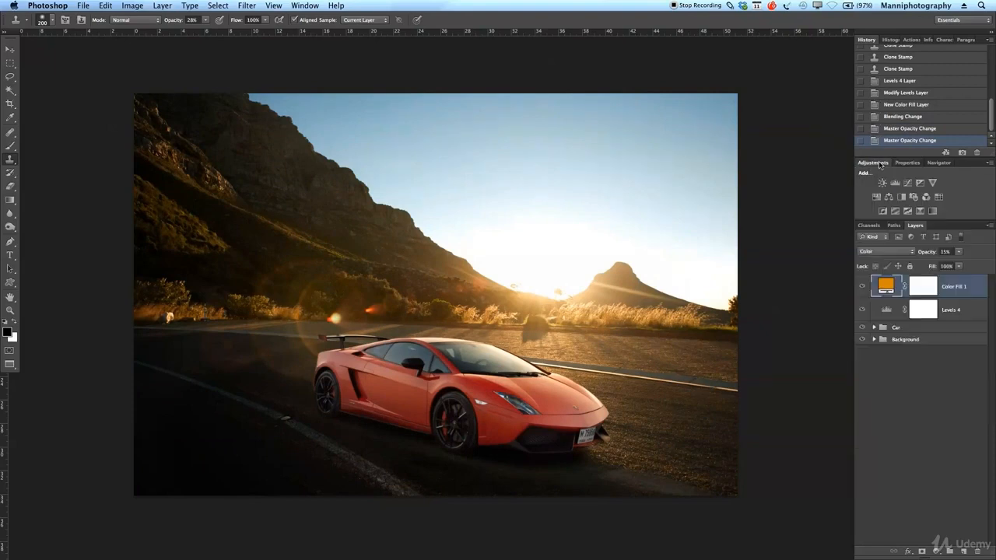
click(933, 211)
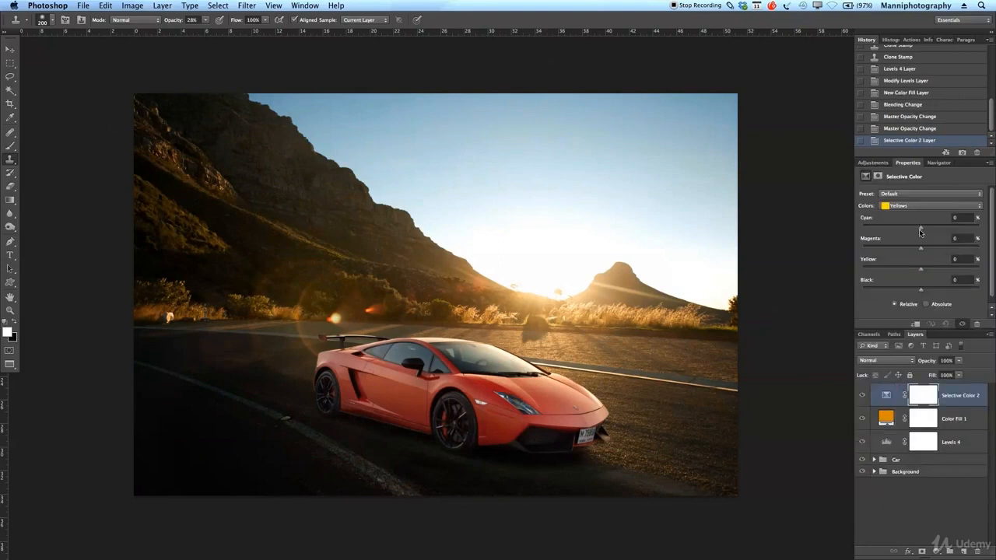
click(904, 254)
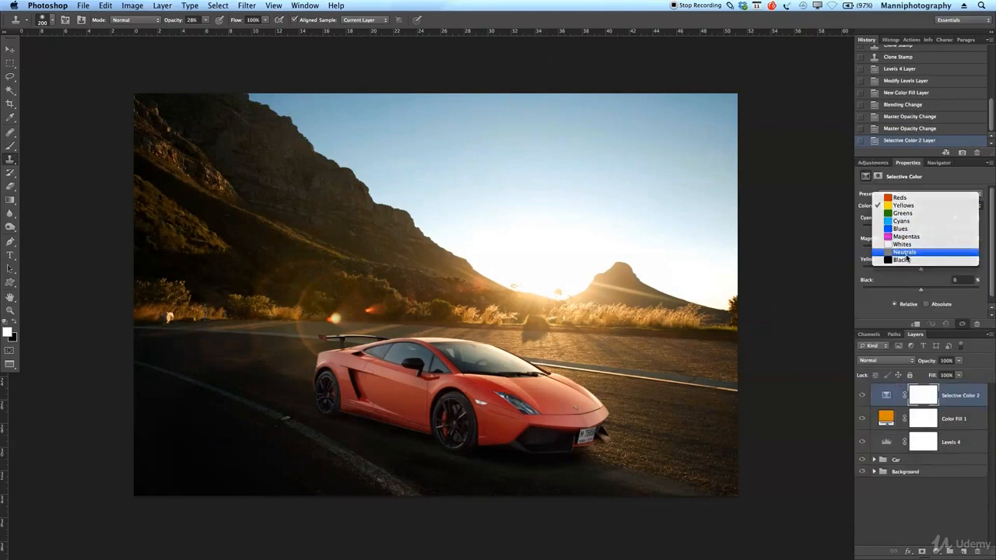
drag(922, 292, 930, 288)
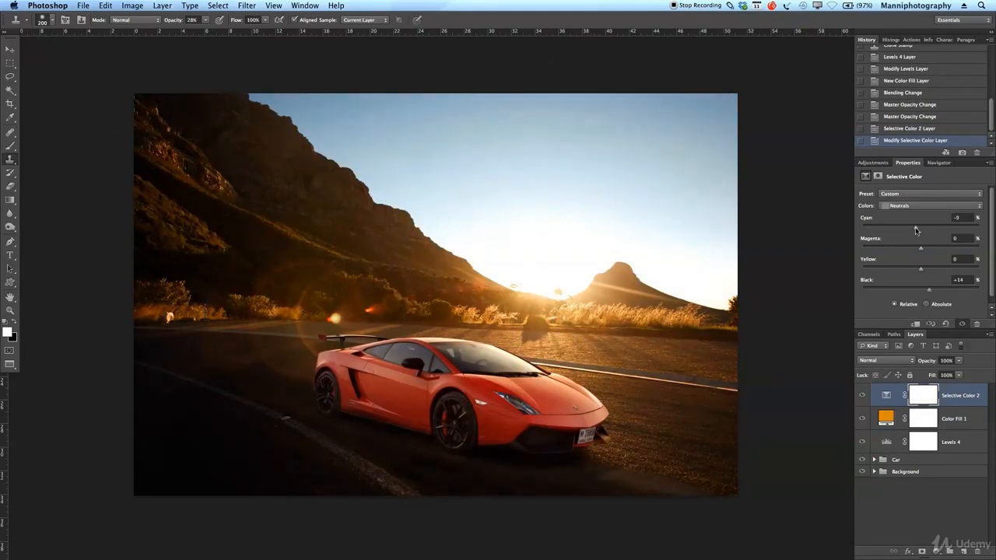
drag(914, 228, 926, 250)
drag(922, 250, 917, 249)
Set the Selective Color adjustment's Neutrals to -12 yellow and -4 black
drag(922, 269, 926, 269)
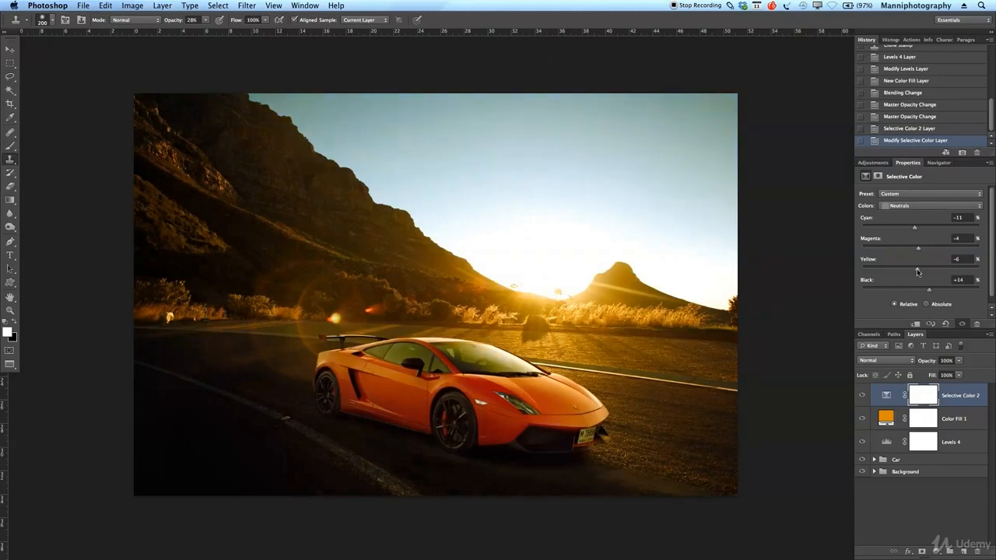
drag(908, 272, 908, 272)
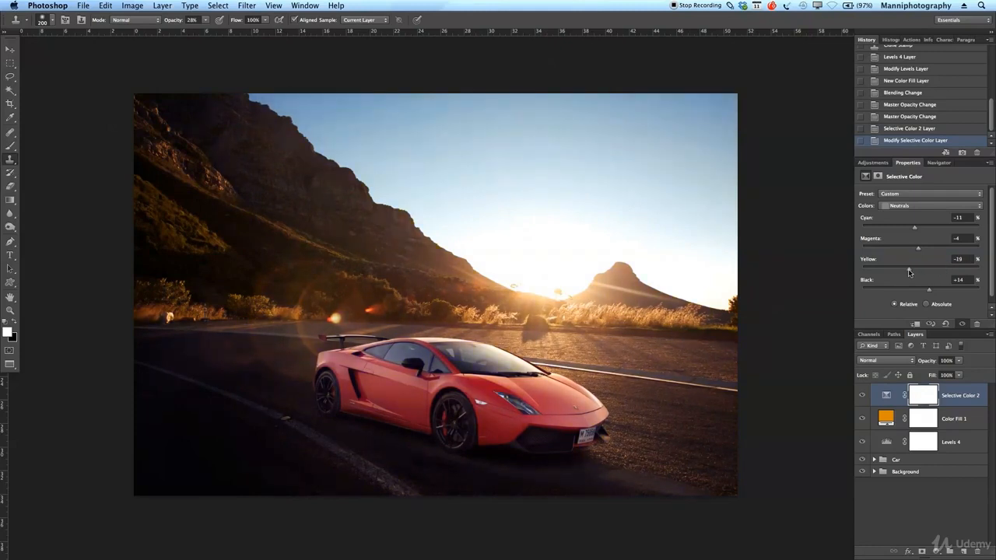
drag(915, 269, 914, 272)
click(918, 290)
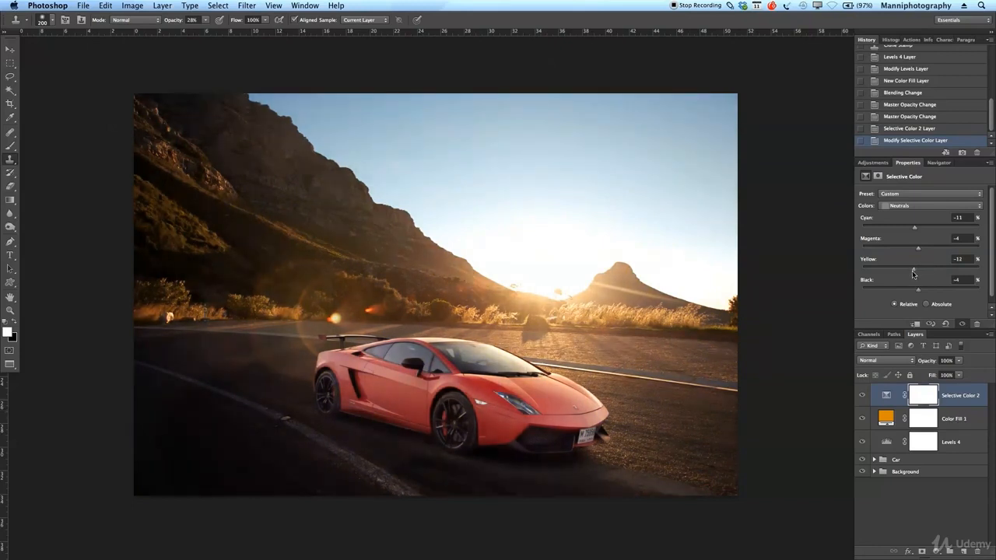
Set the Selective Color adjustment's Neutrals to -16 yellow and +14 black
drag(907, 270, 910, 270)
click(928, 289)
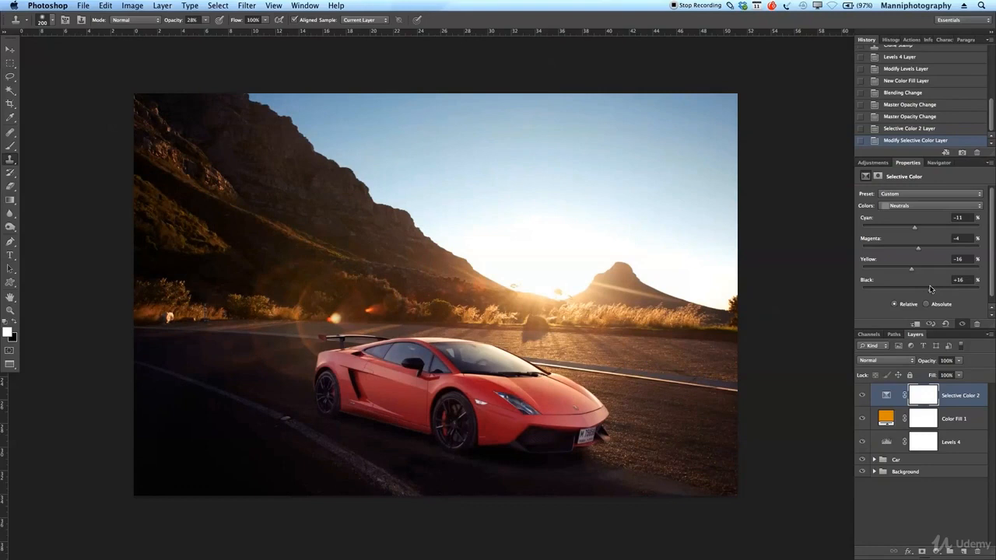
drag(930, 289, 929, 291)
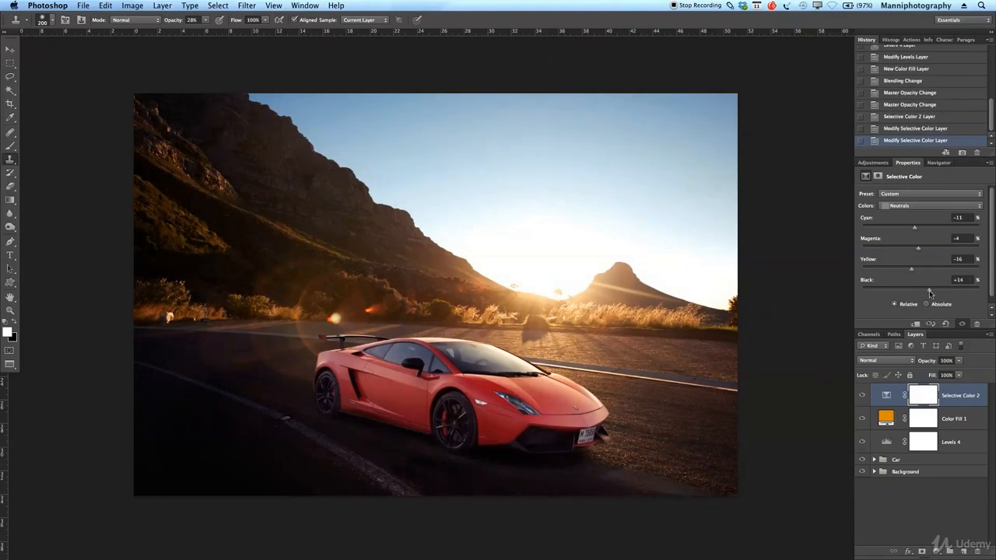
Add a new layer on top of the stack and fill the whole canvas with 50% Gray at 100% opacity
click(965, 550)
key(super+a)
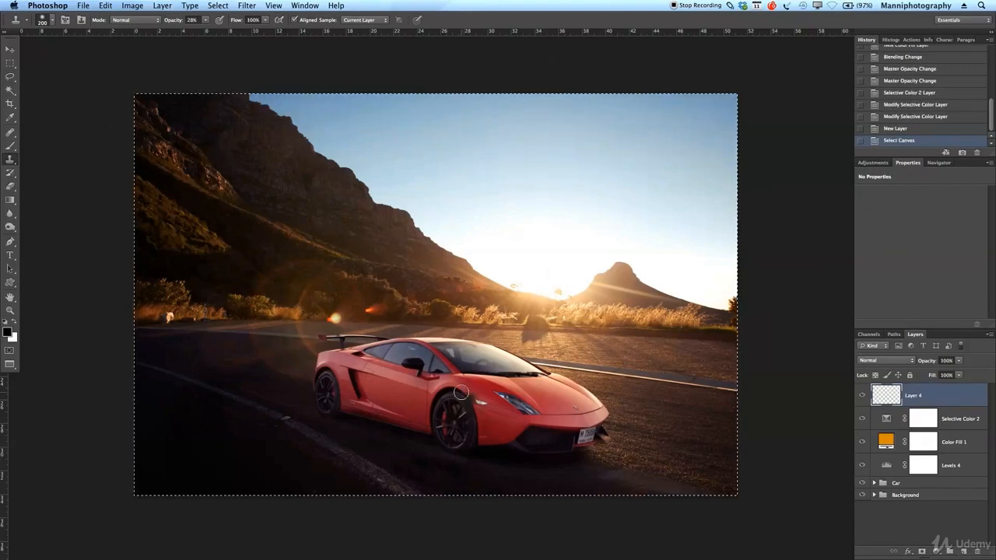
key(m)
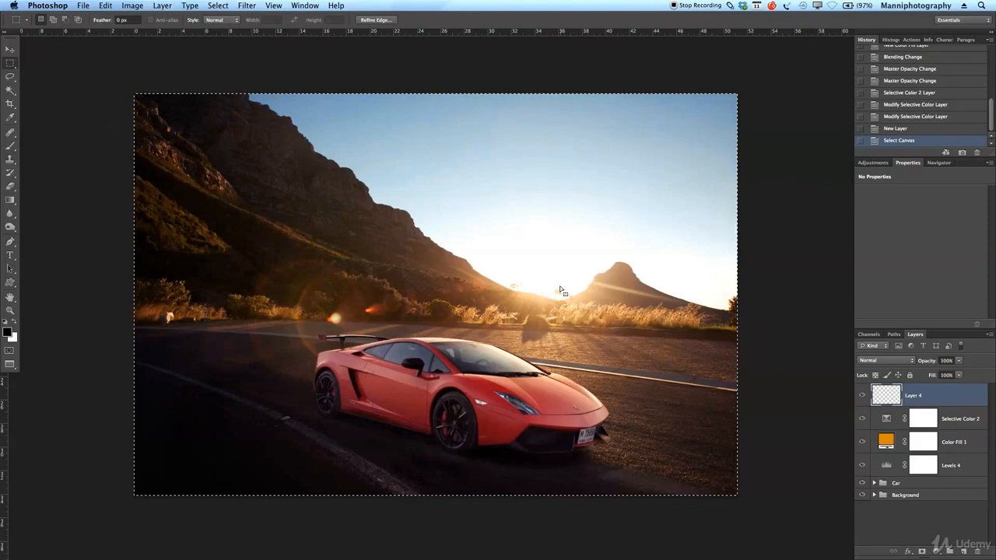
right_click(552, 287)
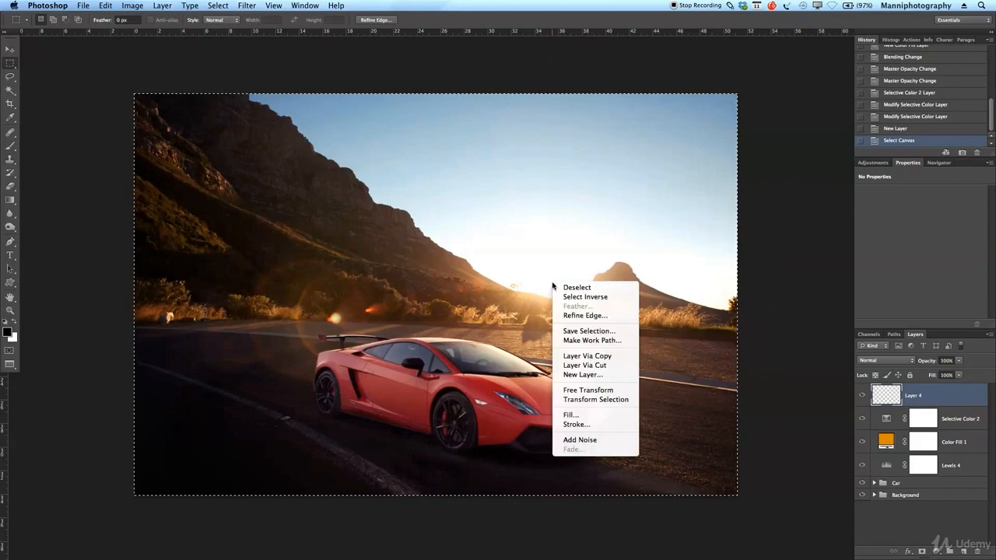
click(595, 415)
click(326, 391)
click(302, 391)
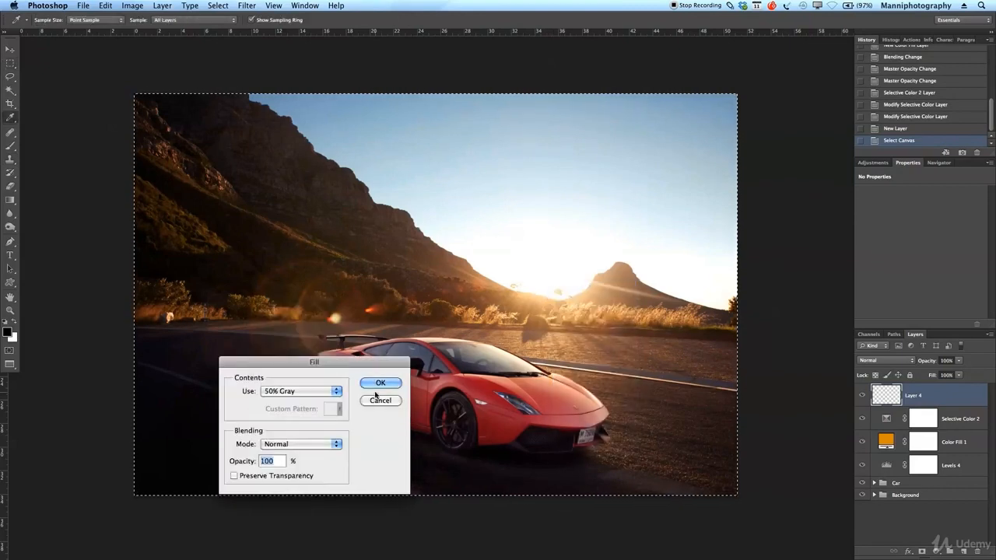
click(380, 383)
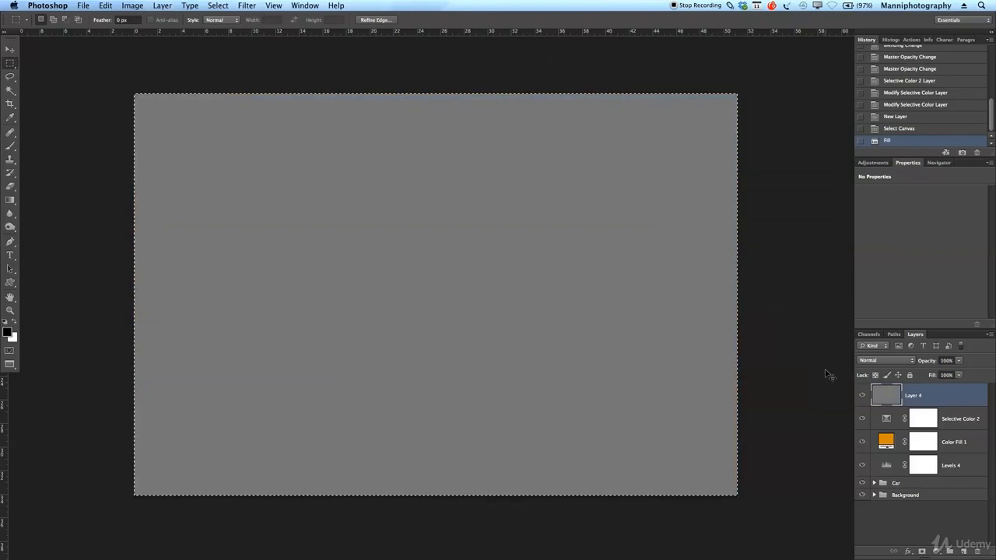
Duplicate the grey layer, naming the lower one Soft and the upper one Hard
key(ctrl+j)
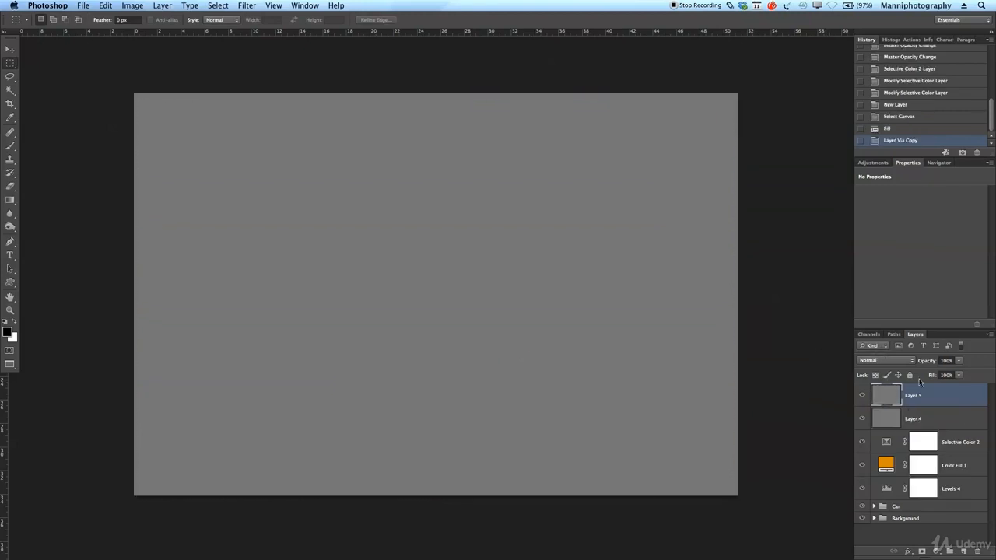
double_click(914, 419)
text(So)
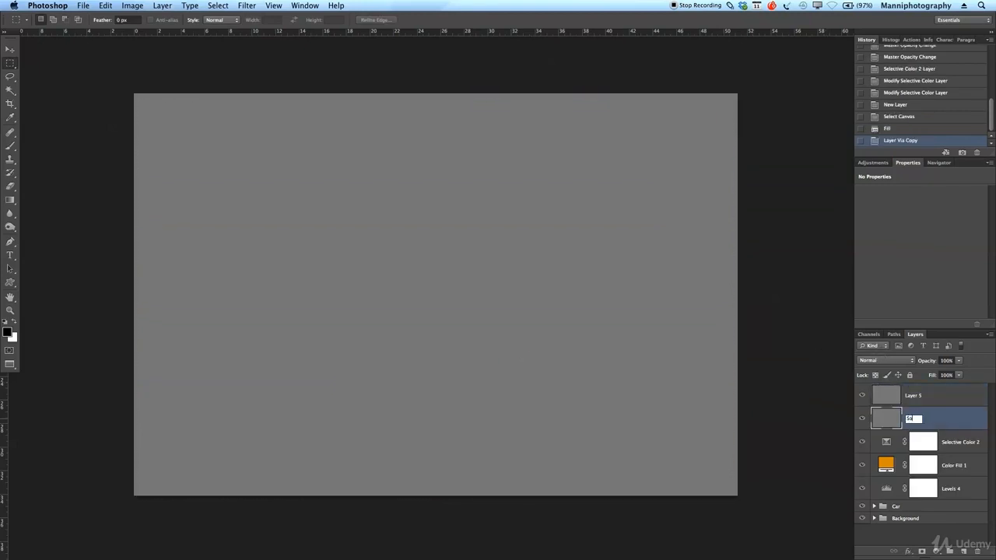
text(ft)
key(Return)
double_click(912, 396)
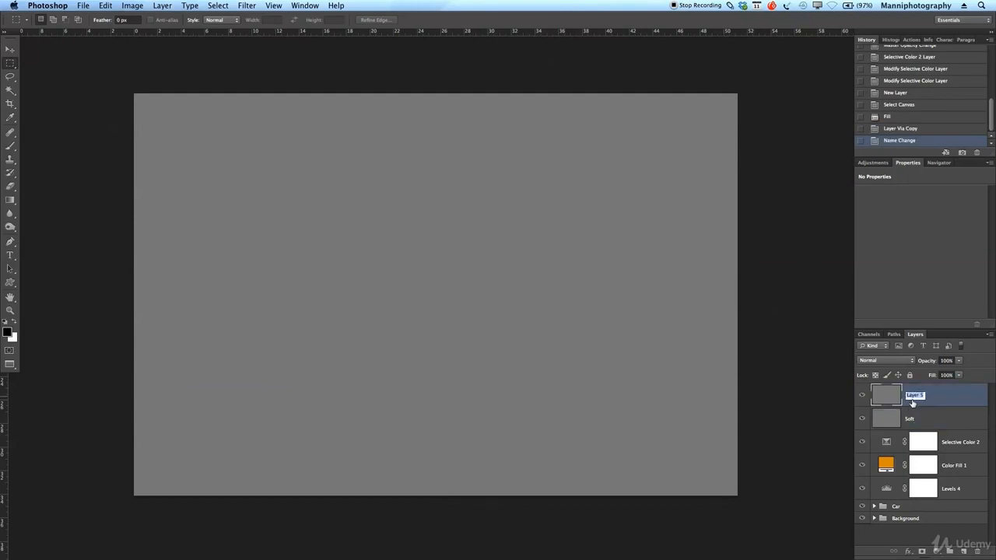
text(Hard)
key(Return)
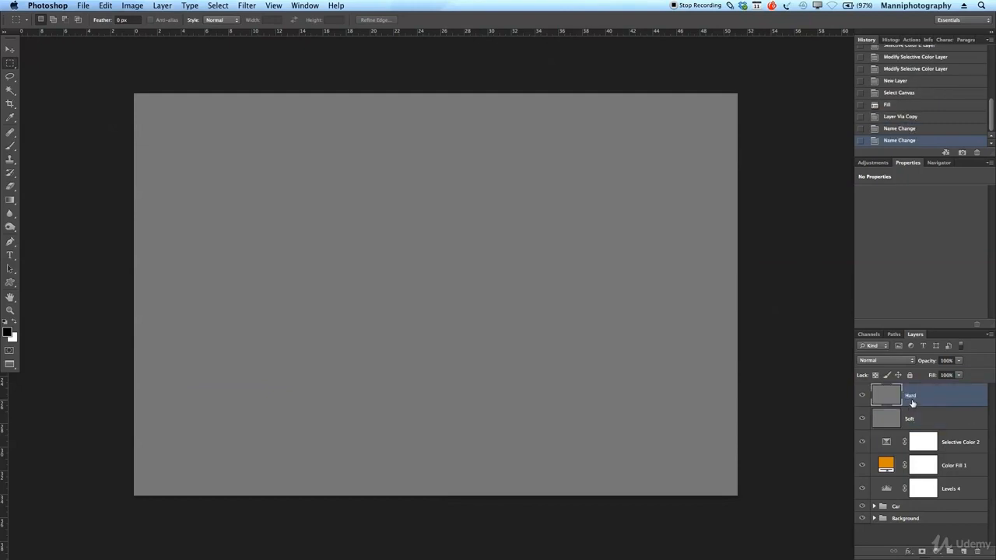
Set the Hard layer's blend mode to Overlay and the Soft layer's to Soft Light
click(897, 361)
click(896, 460)
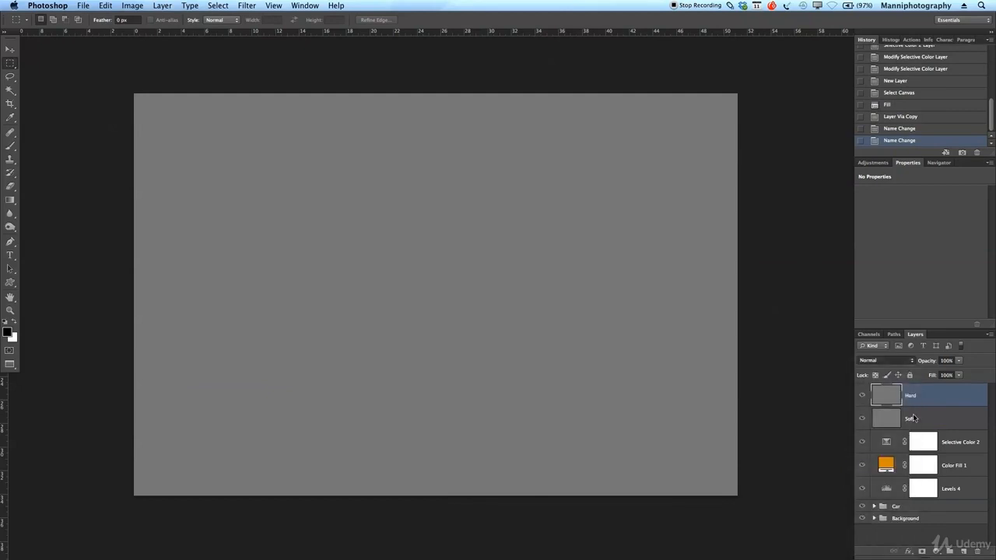
click(913, 419)
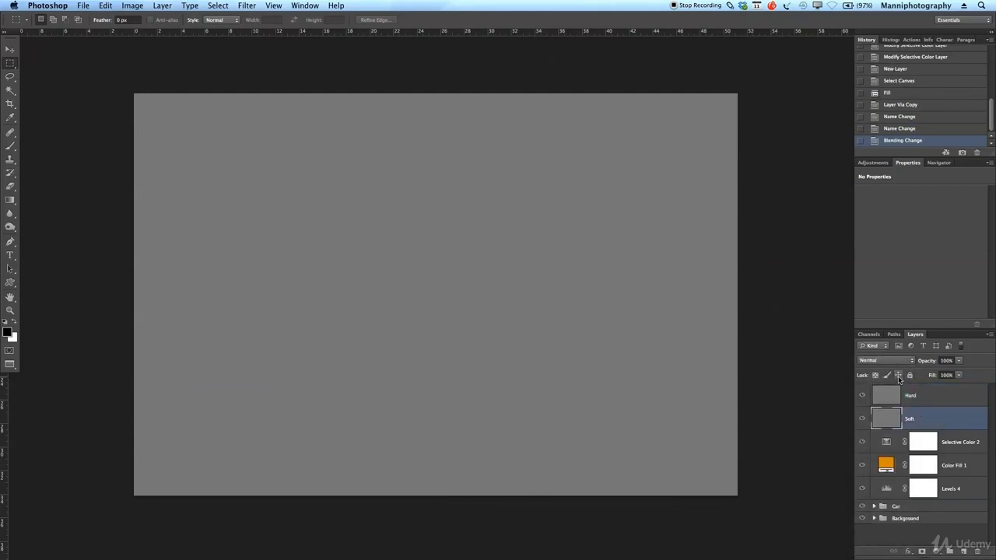
click(901, 361)
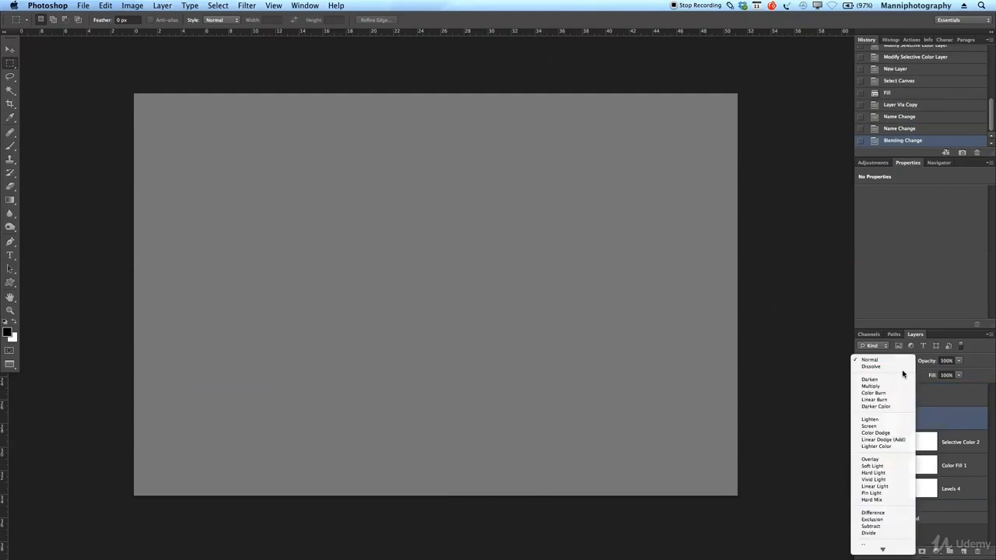
click(891, 467)
Group the Hard and Soft layers and name the group D&B
shift+click(945, 406)
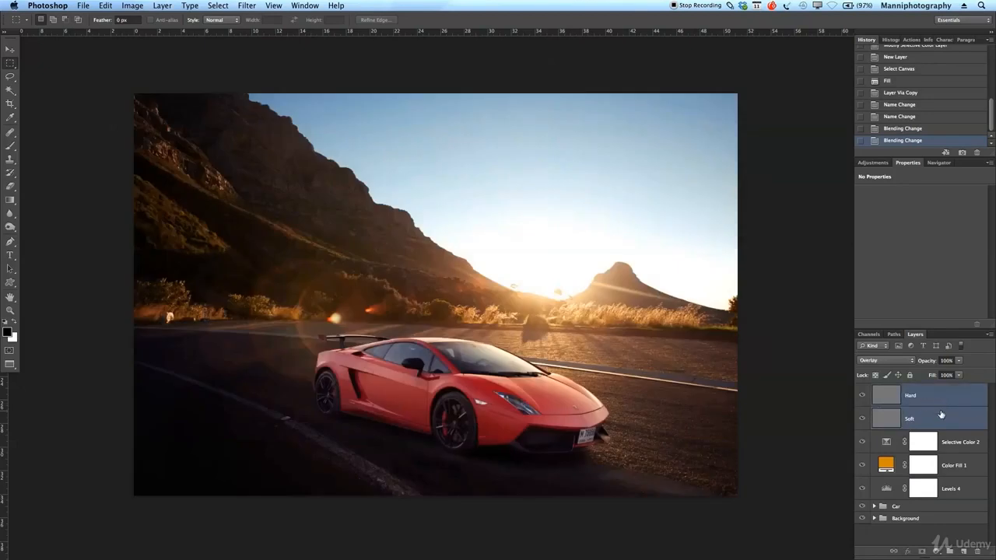
key(super+g)
double_click(902, 389)
text(L)
key(Return)
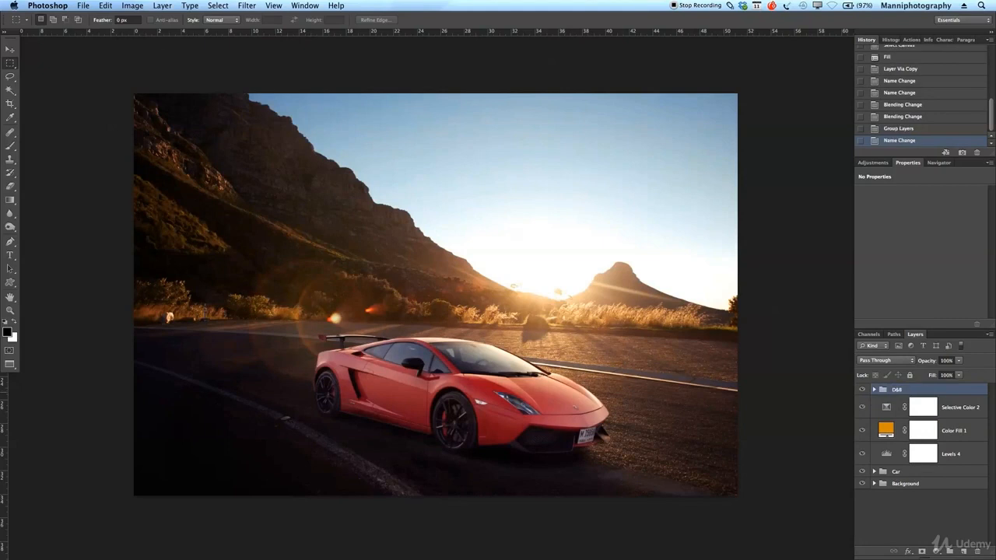
Group the Selective Color, Color Fill and Levels layers and name the group Color
click(958, 407)
shift+click(961, 430)
shift+click(963, 453)
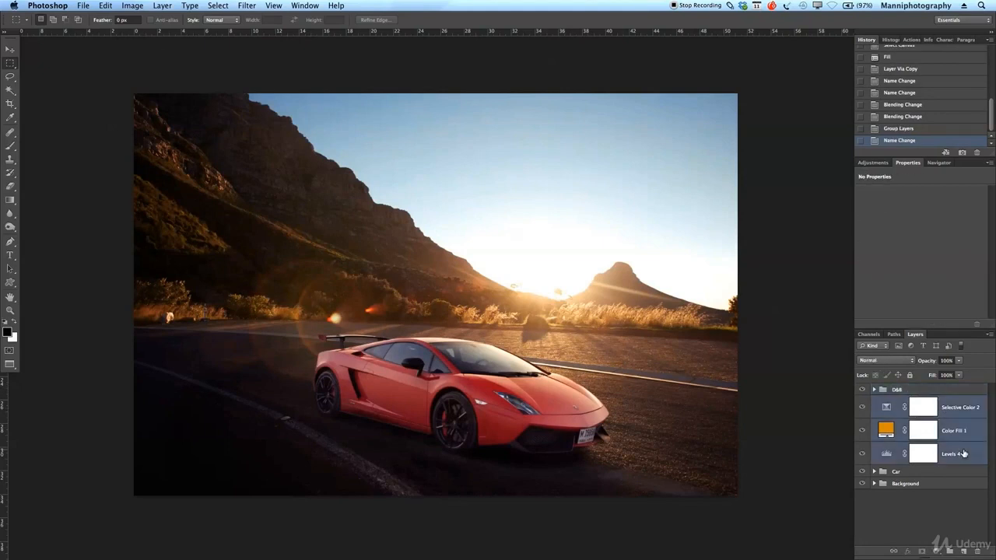
key(super+g)
double_click(900, 402)
text(Color)
key(Return)
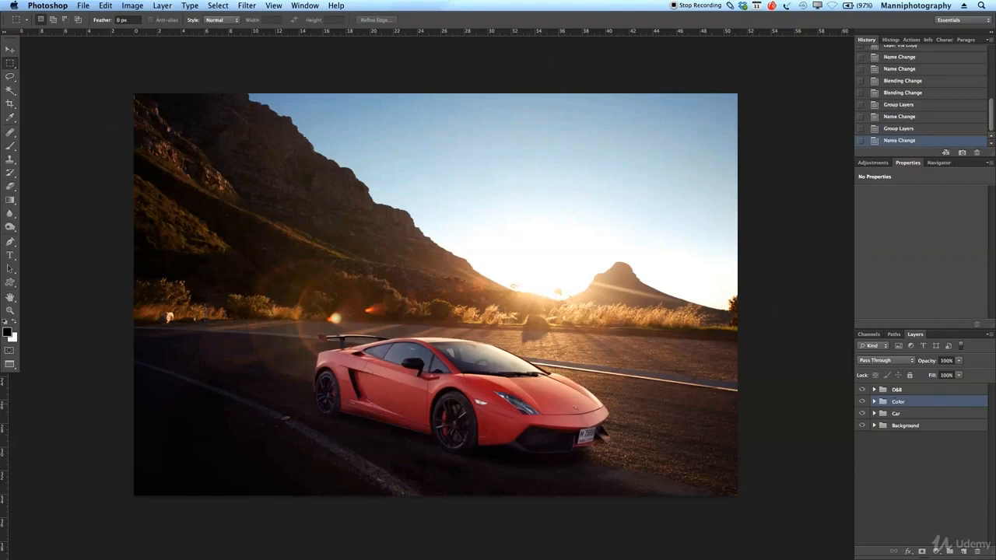
Darken the foreground road on the Soft layer with a 1200 px black brush at 7% opacity
click(875, 390)
click(915, 430)
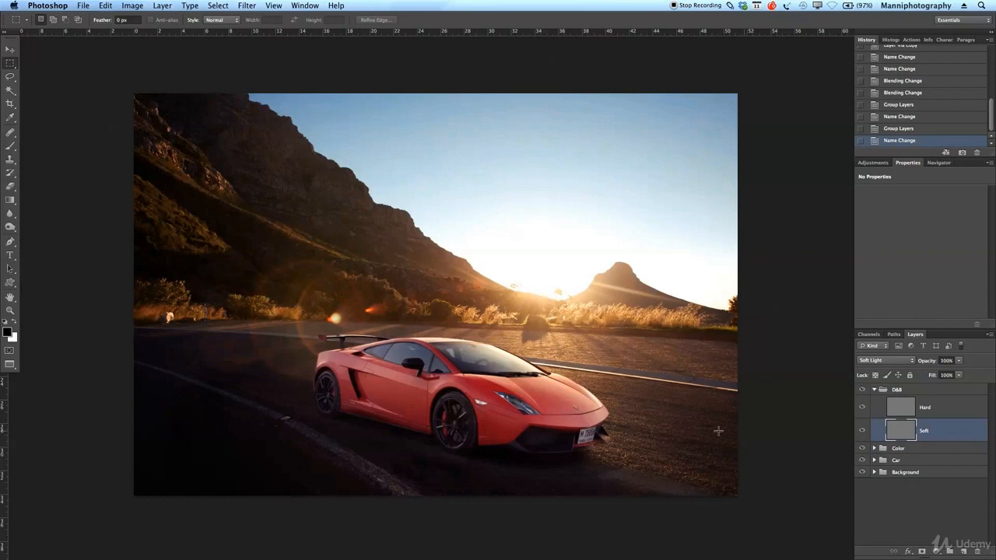
key(b)
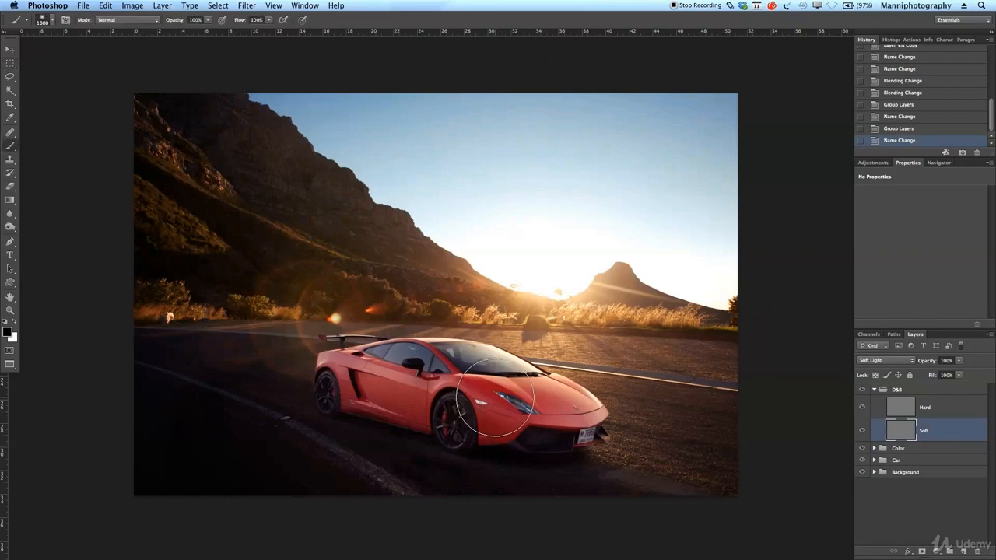
mouse_move(178, 23)
mouse_down()
mouse_move(127, 25)
mouse_move(178, 22)
mouse_move(199, 7)
mouse_up()
text(7)
key(Return)
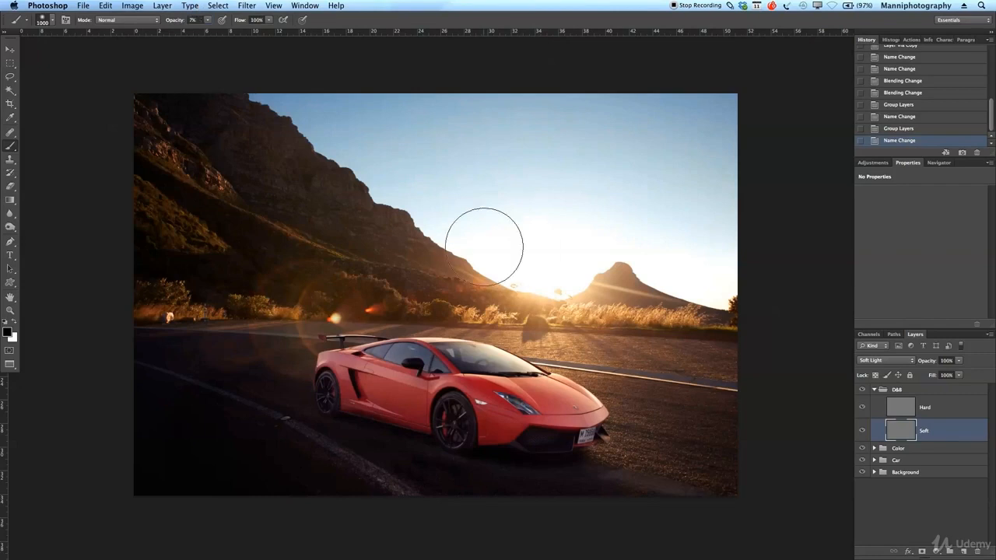
mouse_move(382, 304)
mouse_down()
mouse_move(419, 197)
mouse_move(447, 469)
mouse_move(409, 127)
mouse_up()
key([)
key([)
key([)
key([)
key([)
key([)
key([)
key([)
key([)
key(bracketleft)
key(bracketleft)
key(bracketleft)
key(bracketleft)
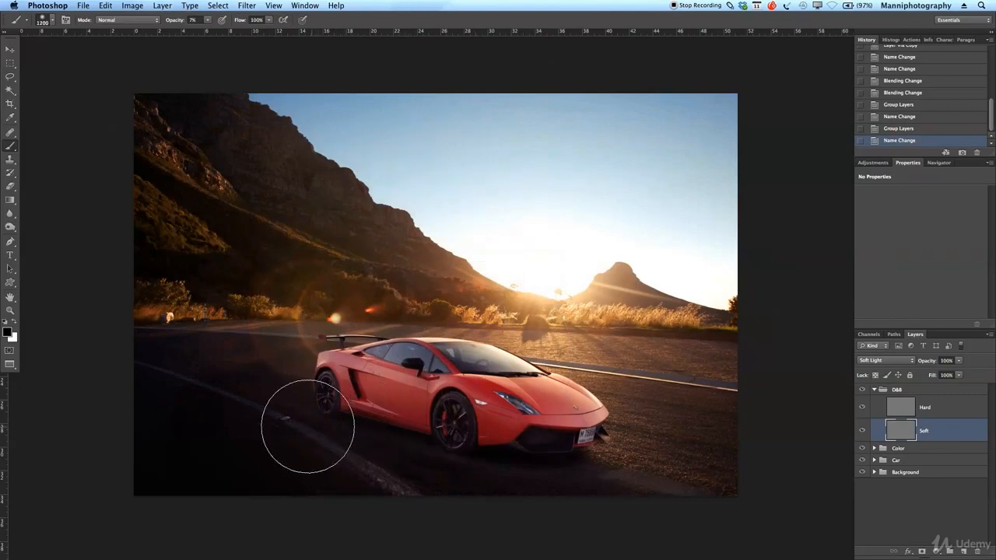
drag(454, 470, 494, 484)
mouse_move(495, 484)
mouse_down()
mouse_move(353, 482)
mouse_move(332, 468)
mouse_up()
drag(332, 467, 247, 421)
mouse_move(218, 390)
mouse_down()
mouse_move(217, 378)
mouse_move(252, 368)
mouse_up()
Burn the stretch of road behind the car on the Soft layer with a smaller 600 px black brush
key(bracketleft)
key(bracketleft)
key(bracketleft)
key(bracketleft)
key(bracketleft)
key(bracketleft)
key(bracketleft)
key(bracketleft)
key(bracketleft)
key(bracketleft)
key(bracketleft)
key(bracketleft)
key(bracketleft)
key(bracketleft)
key(bracketleft)
key(bracketleft)
key(bracketleft)
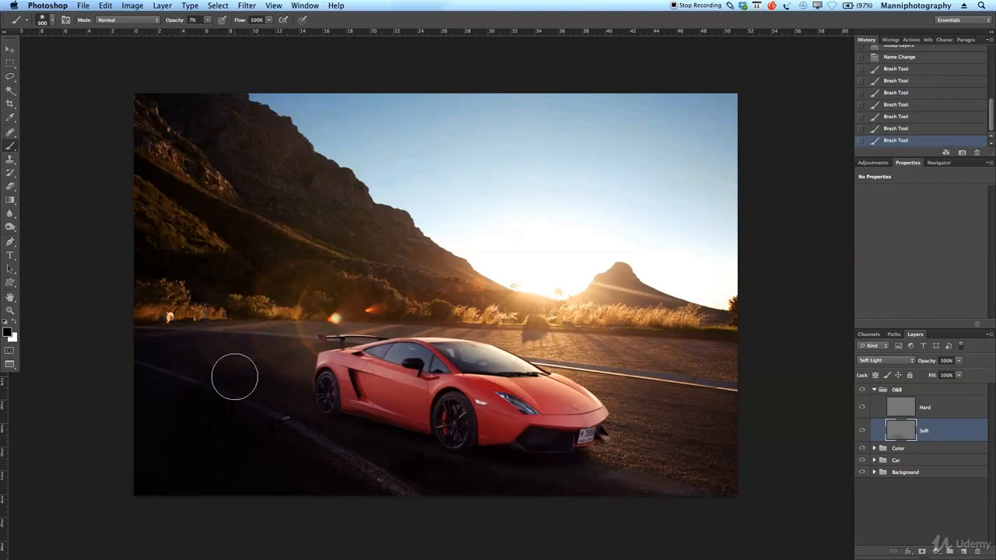
click(233, 365)
Darken the car's rear and bodywork on the Soft layer with black, varying the brush size around 300 to 400 px
key(bracketright)
key(bracketright)
key(bracketright)
key(bracketright)
key(bracketright)
key(bracketright)
key(bracketright)
key(bracketright)
key(bracketright)
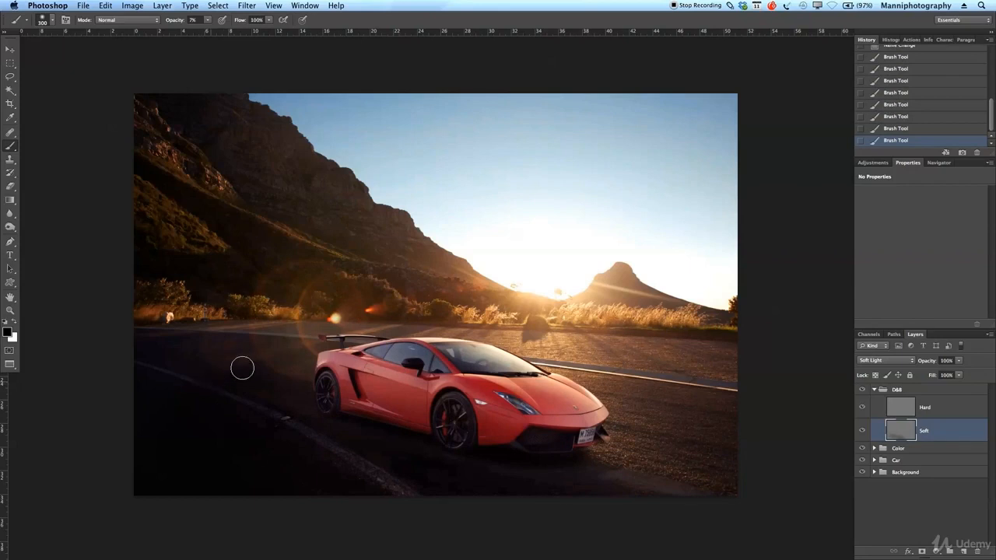
key(bracketright)
key(bracketright)
key(bracketright)
mouse_move(331, 342)
mouse_down()
mouse_move(362, 355)
mouse_move(351, 381)
mouse_up()
key(bracketleft)
key(bracketleft)
key(bracketleft)
key(bracketleft)
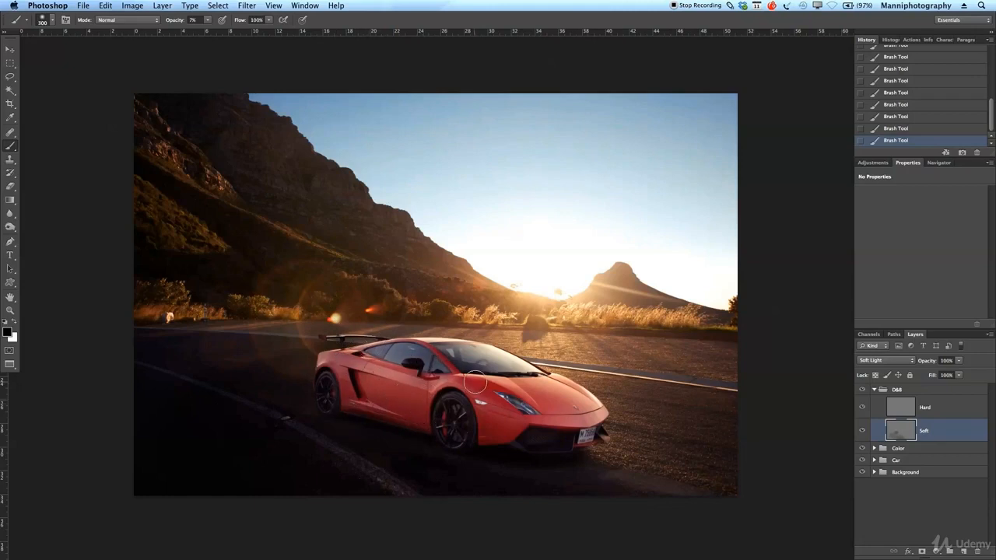
key(bracketright)
key(bracketright)
key(bracketright)
key(bracketright)
key(bracketleft)
key(bracketleft)
key(bracketleft)
key(bracketleft)
key(bracketleft)
key(bracketright)
key(bracketright)
Switch to white and lighten the car's front wheel and small details on the Soft layer with a reduced brush
key(x)
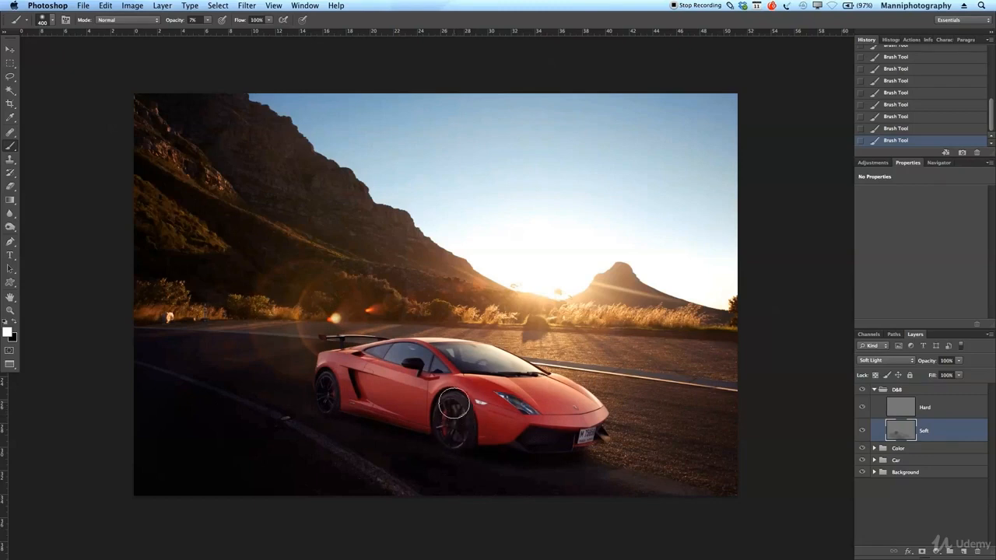
key(bracketleft)
key(bracketleft)
key(bracketleft)
key(bracketleft)
key(bracketleft)
key(bracketleft)
key(bracketleft)
key(bracketright)
key(bracketright)
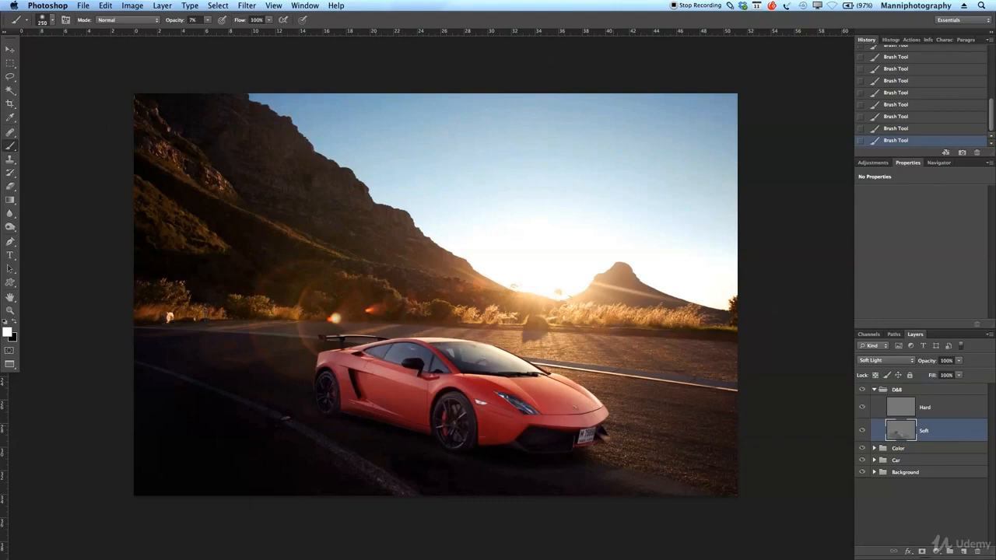
key(bracketleft)
key(bracketleft)
key(bracketleft)
key(bracketright)
Reopen the Selective Color adjustment in the Color group and set its Neutrals yellow to -4
click(874, 448)
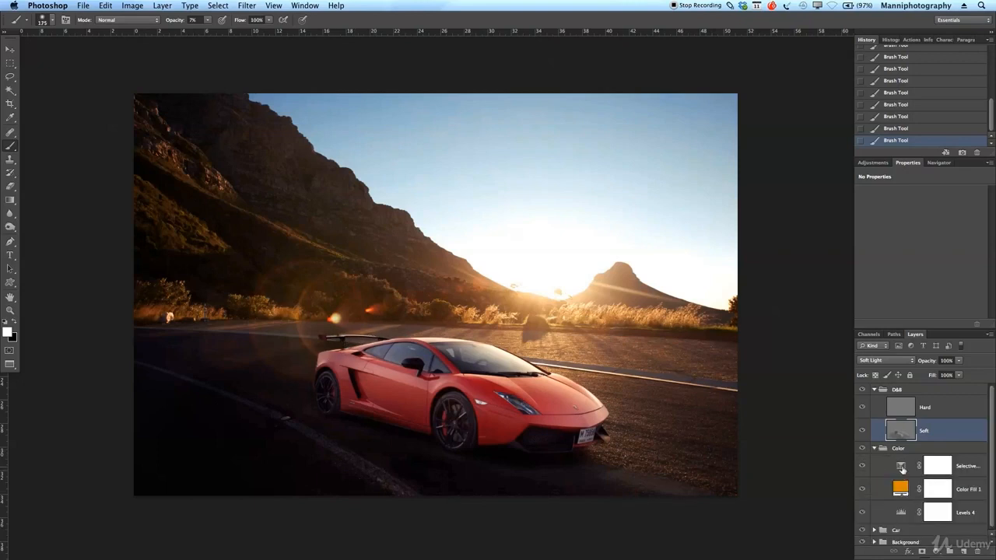
click(902, 466)
drag(911, 270, 919, 270)
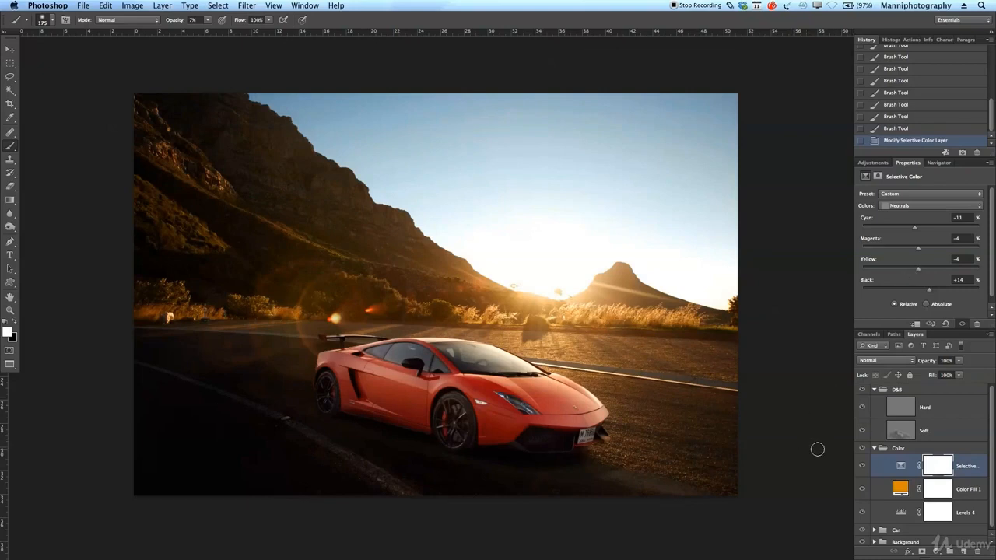
Collapse the D&B and Color groups and compare the image with and without the D&B group
click(874, 390)
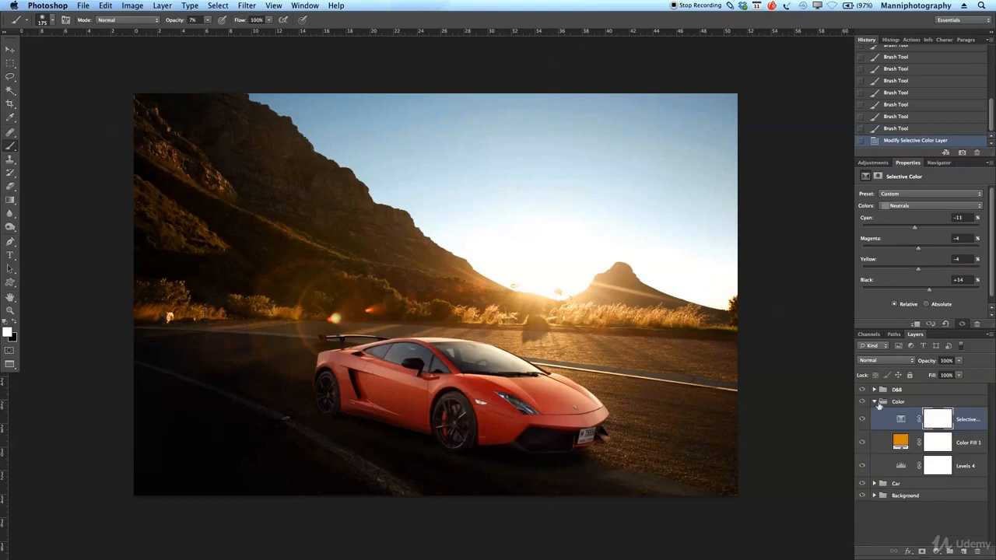
click(874, 401)
click(863, 389)
click(862, 389)
click(863, 390)
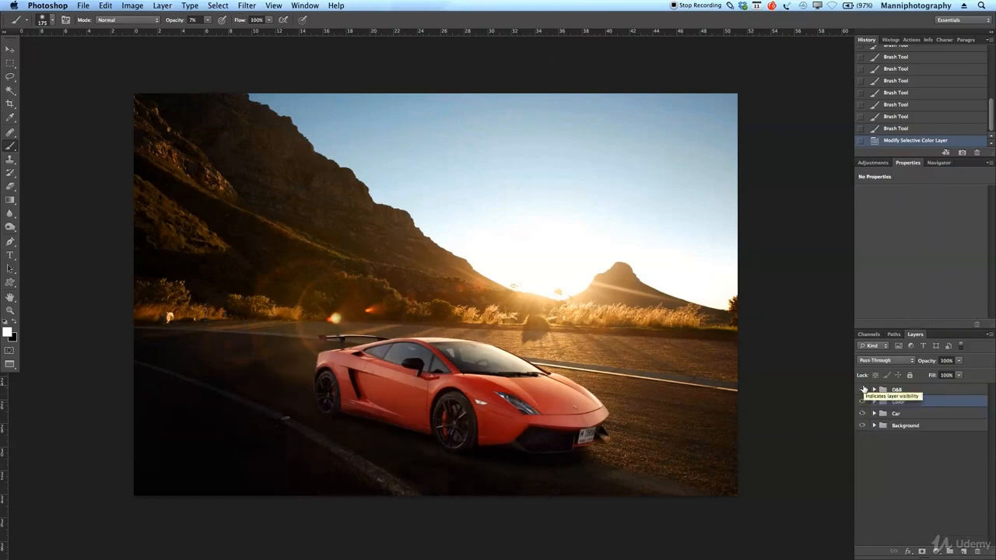
click(863, 390)
Lighten the roadside bushes at the foot of the mountain on the Hard layer with white at 7% opacity
click(875, 390)
click(895, 407)
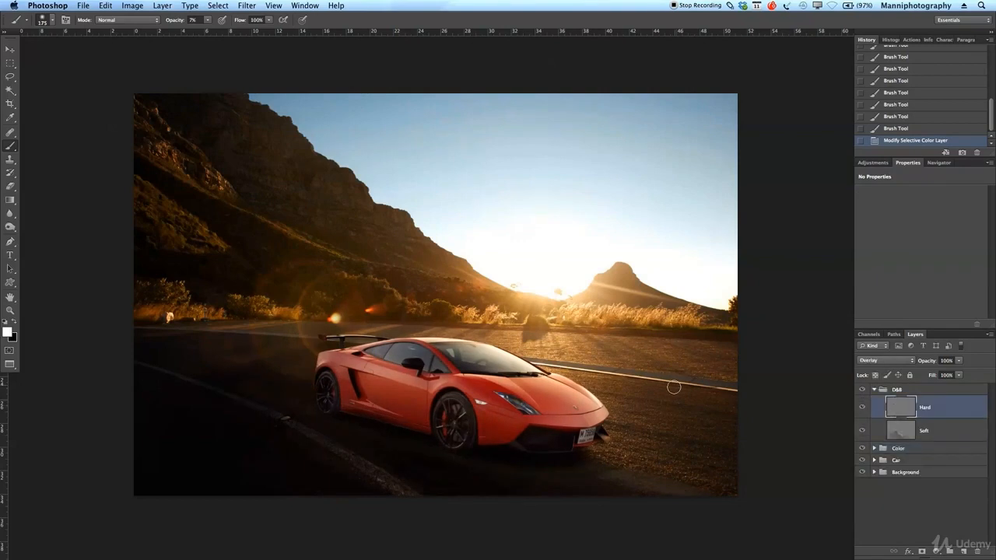
key(bracketright)
key(bracketright)
key(bracketright)
key(bracketright)
key(bracketright)
key(bracketright)
key(bracketright)
click(306, 311)
click(370, 302)
click(416, 293)
Brighten the sunlit grass beneath the distant peak on the Hard layer with a 300 px white brush
key(bracketleft)
key(bracketleft)
key(bracketleft)
key(bracketleft)
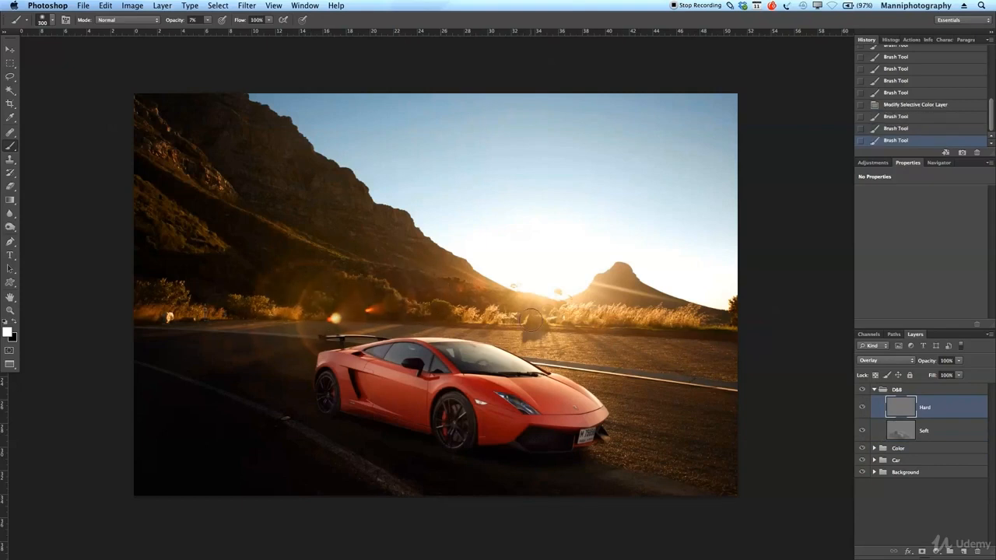
click(588, 316)
click(603, 313)
click(617, 302)
click(611, 304)
Brighten the mountain ridge and the road beside the car on the Hard layer with a 500 px white brush
key(bracketright)
key(bracketright)
key(bracketright)
click(251, 103)
mouse_move(251, 103)
mouse_down()
mouse_move(288, 200)
mouse_move(253, 136)
mouse_move(489, 291)
mouse_move(361, 229)
mouse_move(276, 161)
mouse_move(315, 233)
mouse_move(162, 118)
mouse_move(161, 129)
mouse_move(294, 262)
mouse_move(200, 250)
mouse_move(165, 280)
mouse_move(268, 308)
mouse_move(223, 344)
mouse_move(191, 329)
mouse_move(357, 311)
mouse_move(545, 312)
mouse_move(590, 339)
mouse_move(575, 347)
mouse_move(751, 376)
mouse_move(659, 375)
mouse_move(733, 407)
mouse_move(648, 416)
mouse_move(685, 438)
mouse_move(677, 453)
mouse_move(698, 460)
mouse_move(610, 432)
mouse_move(586, 374)
mouse_move(611, 362)
mouse_move(625, 389)
mouse_up()
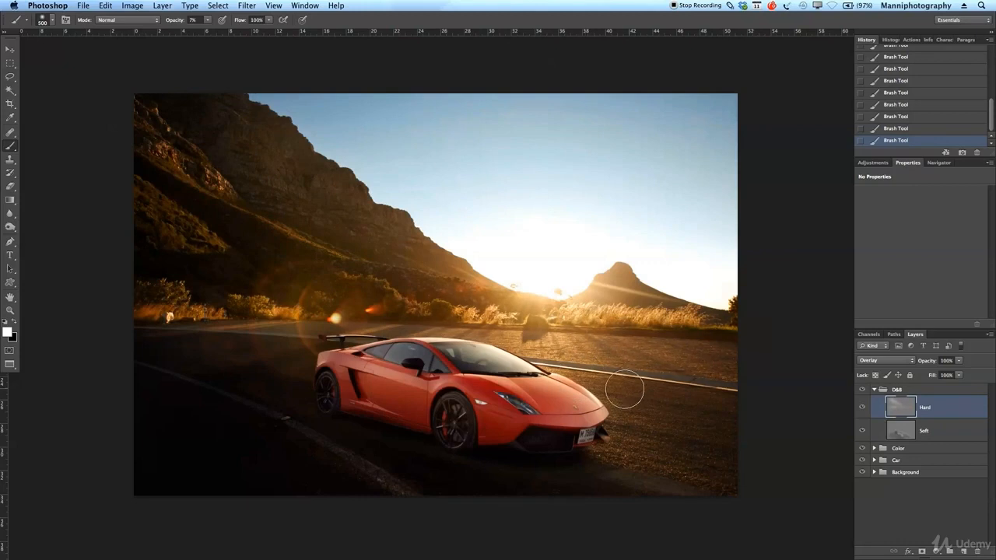
Enlarge the white brush to 2300 px for broad lightening on the Hard layer
key(bracketleft)
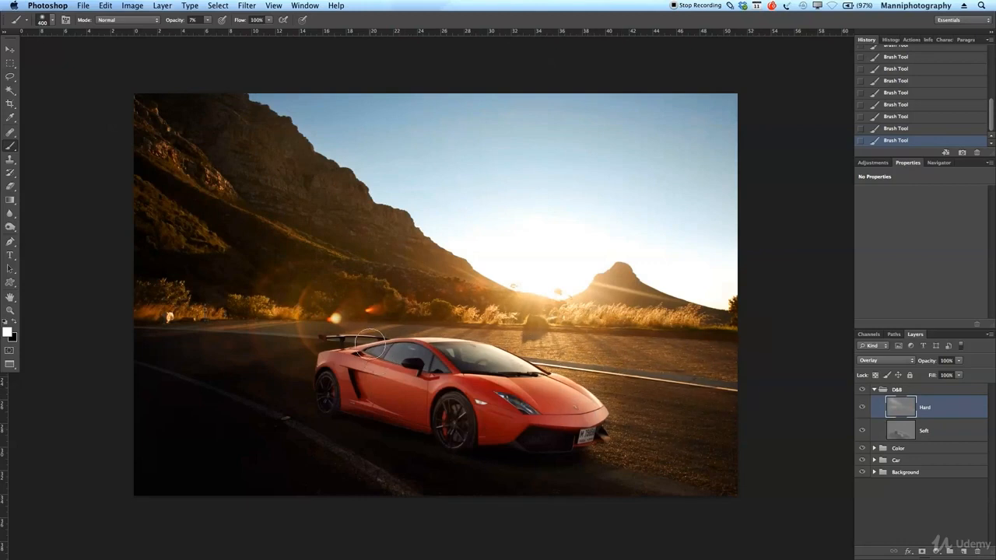
key(bracketright)
key(bracketright)
key(bracketright)
key(bracketright)
key(bracketright)
key(bracketright)
key(bracketright)
key(bracketright)
key(bracketright)
key(bracketright)
key(bracketright)
key(bracketright)
key(bracketright)
key(bracketright)
key(bracketright)
key(bracketright)
key(bracketright)
key(bracketright)
key(bracketright)
key(bracketright)
key(bracketright)
Collapse the D&B group and compare the image with and without its dodge-and-burn layers
click(873, 389)
click(862, 389)
click(862, 389)
click(861, 389)
click(861, 389)
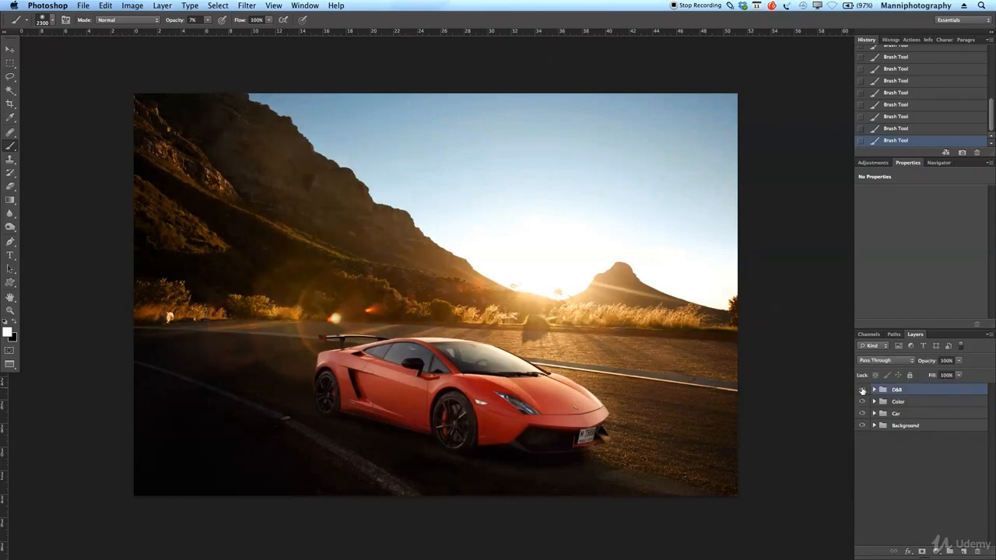
Add a Levels adjustment above the D&B group with midtones at 1.00 and the white input level at 251
click(885, 163)
click(895, 184)
drag(928, 268, 930, 268)
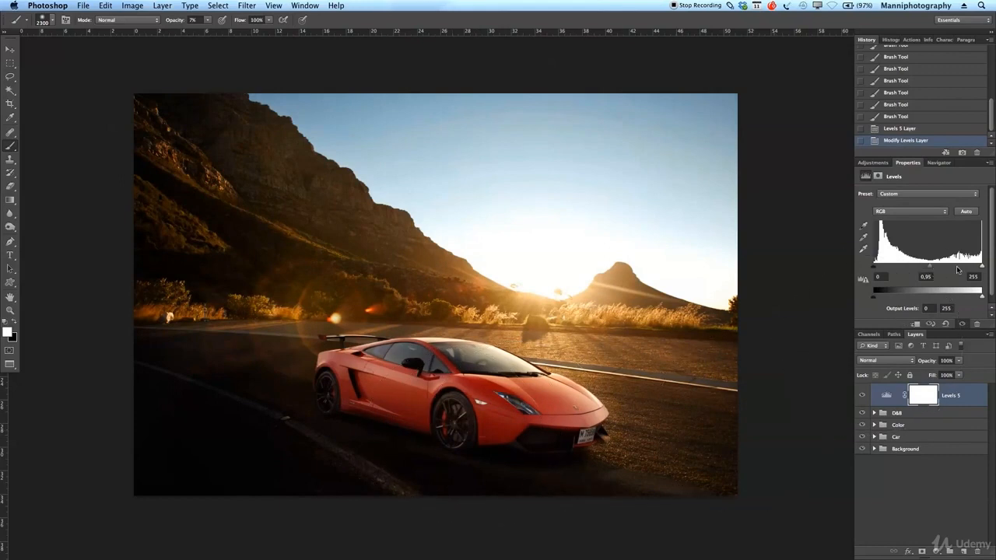
drag(981, 268, 980, 268)
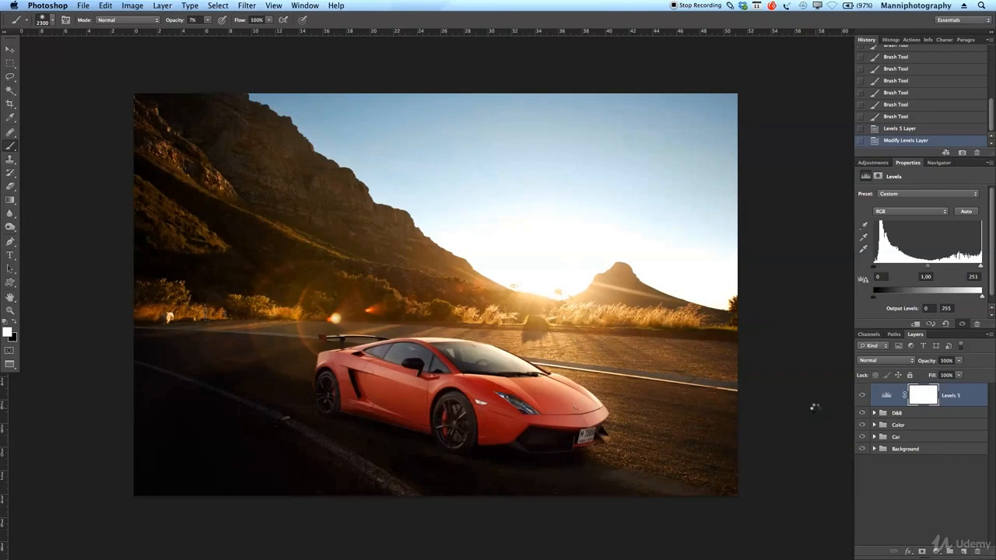
Stamp all visible layers into a new merged layer above the Levels adjustment
key(super+alt+shift+e)
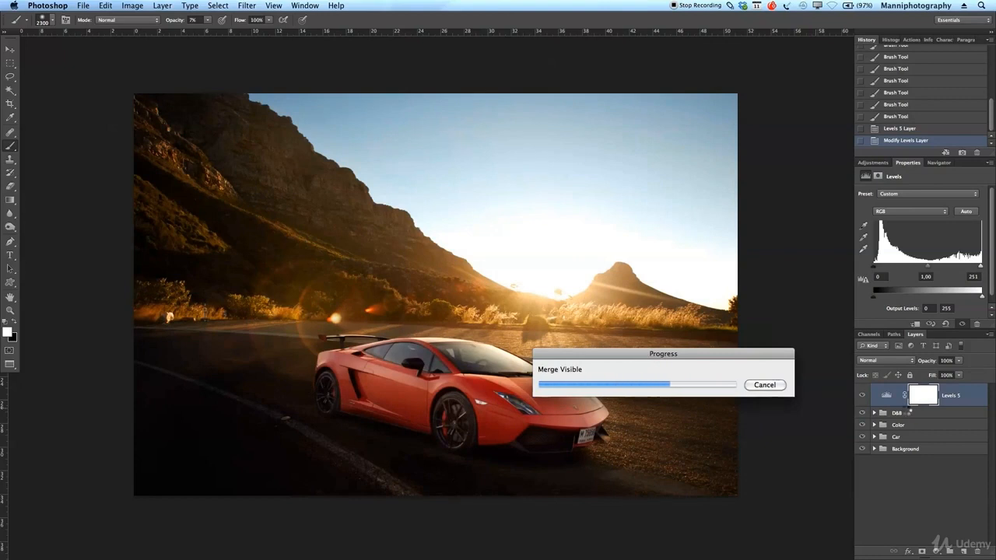
click(246, 5)
click(421, 38)
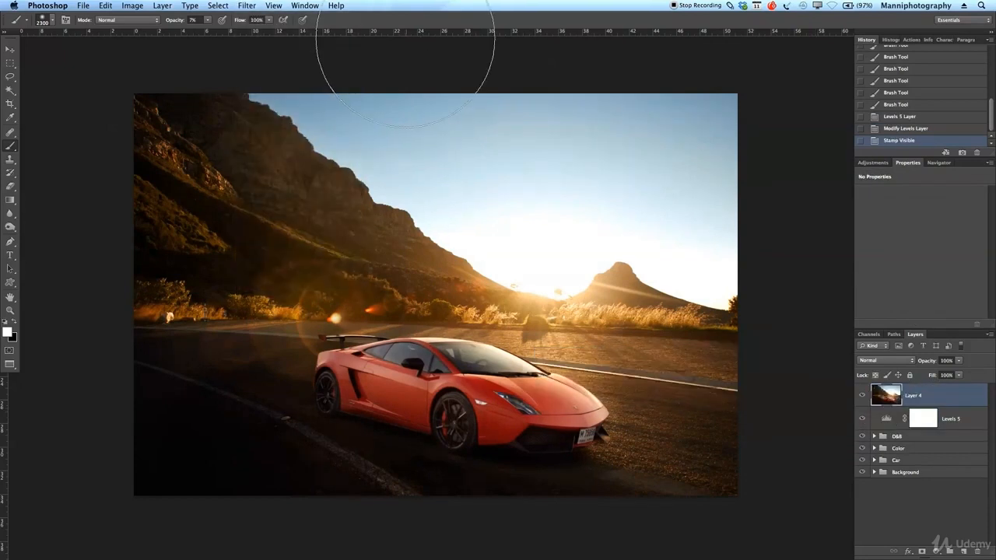
Apply the Color Efex Pro 4 Ink filter to the merged layer at 16% strength
click(247, 6)
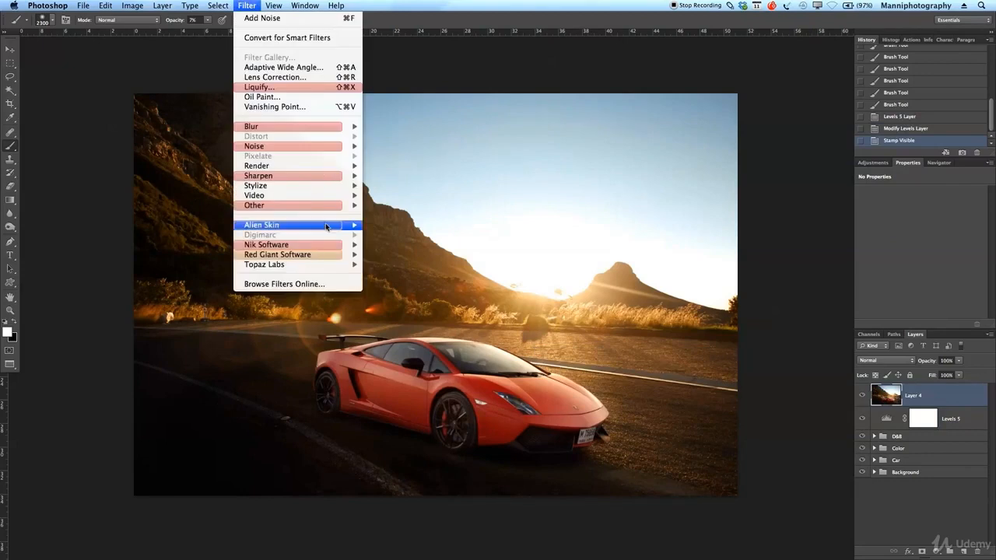
mouse_move(327, 244)
click(389, 248)
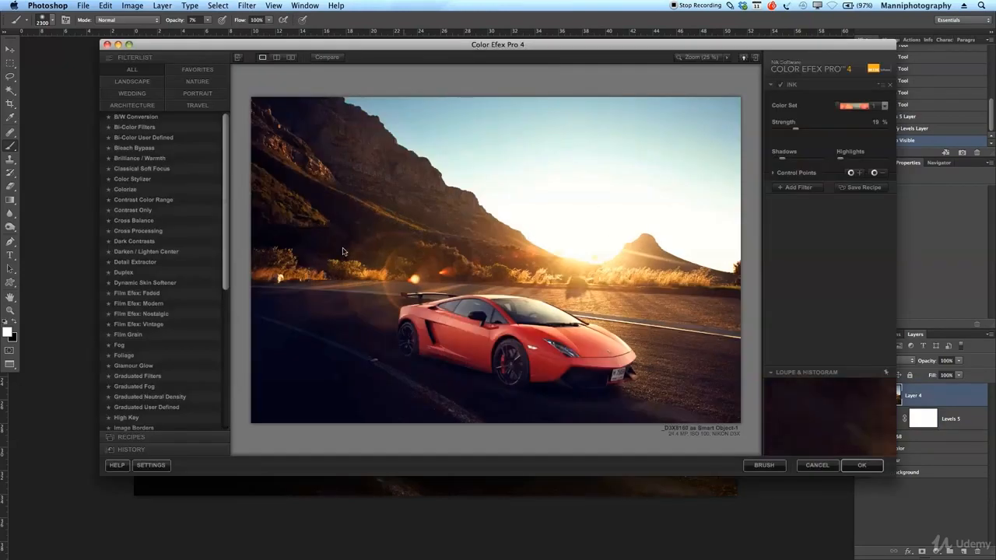
scroll(117, 190, down, 5)
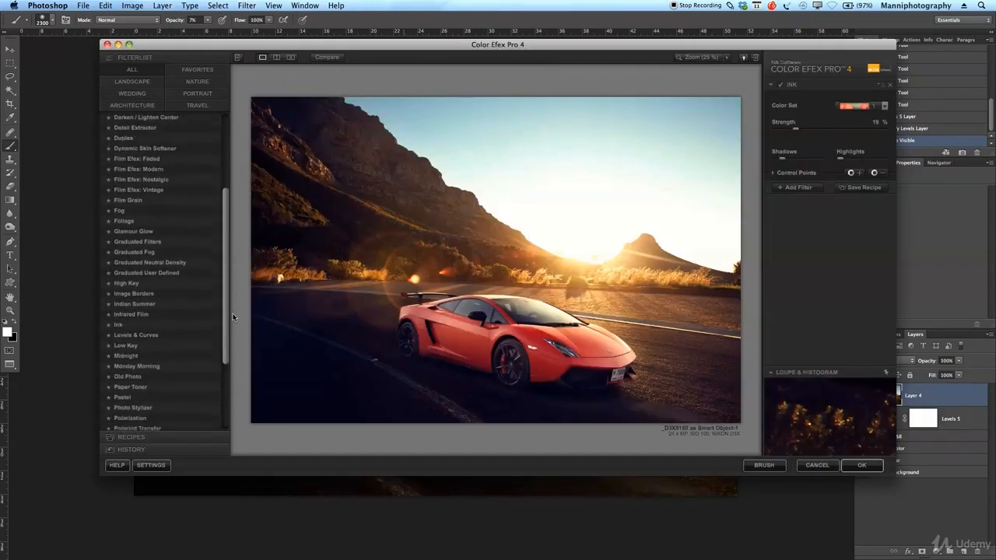
click(119, 301)
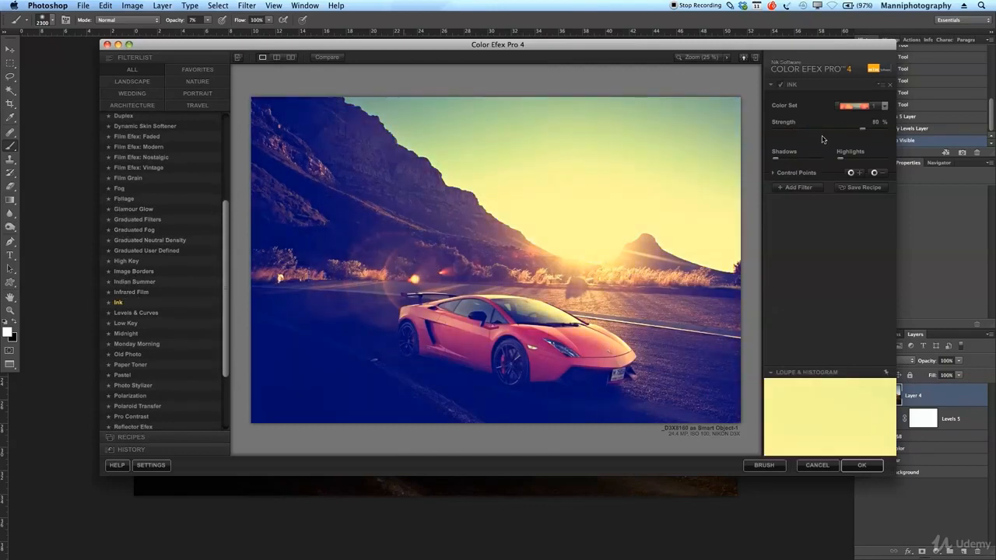
drag(842, 131, 791, 132)
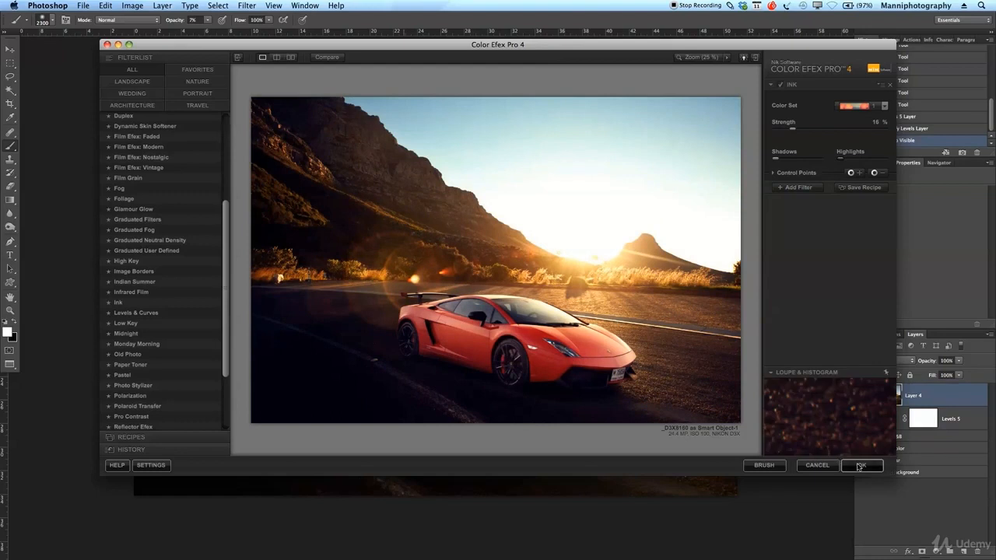
click(859, 465)
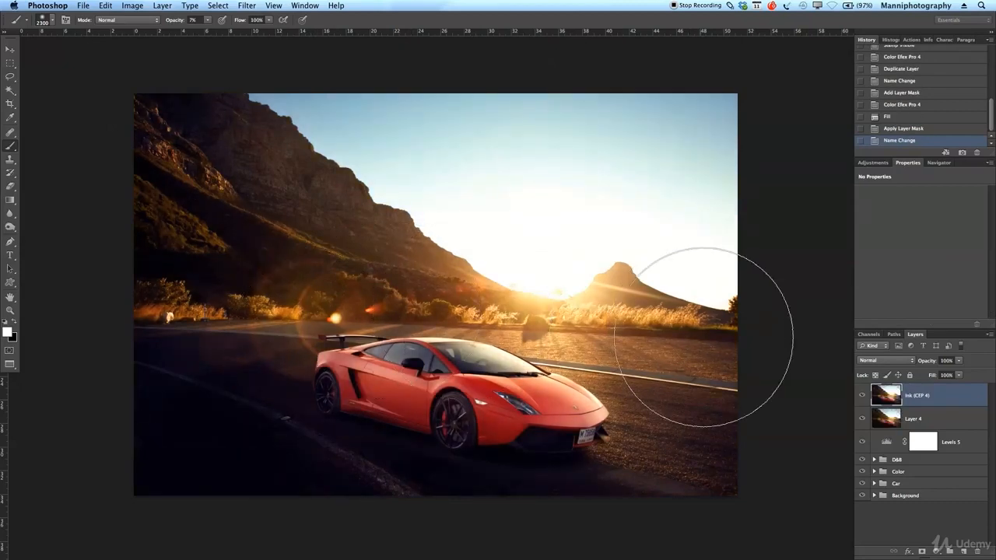
Open the Knoll Light Factory filter for the Ink layer and dismiss the debug alert
key(z)
mouse_move(601, 325)
mouse_down()
mouse_move(572, 327)
mouse_move(581, 334)
mouse_up()
click(246, 6)
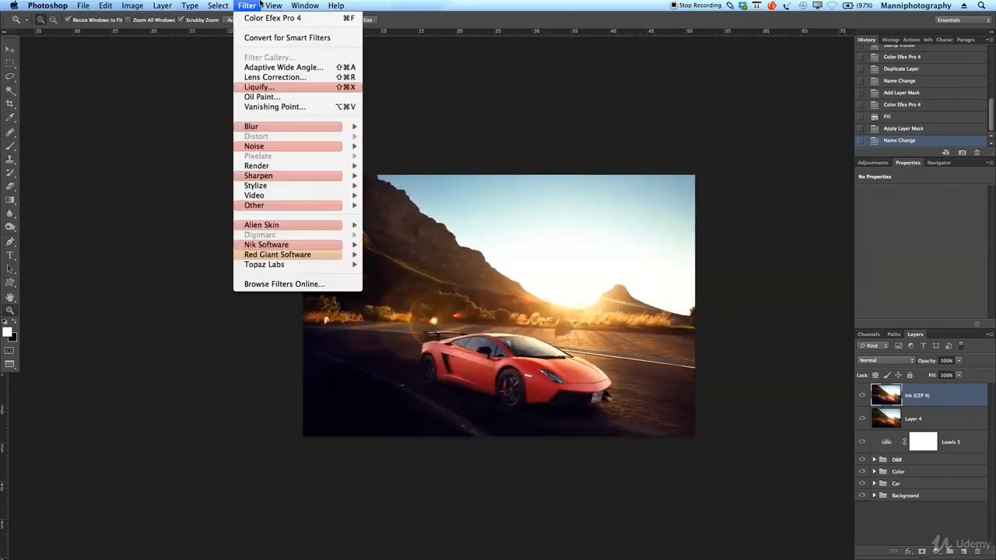
mouse_move(294, 248)
mouse_move(342, 256)
click(408, 259)
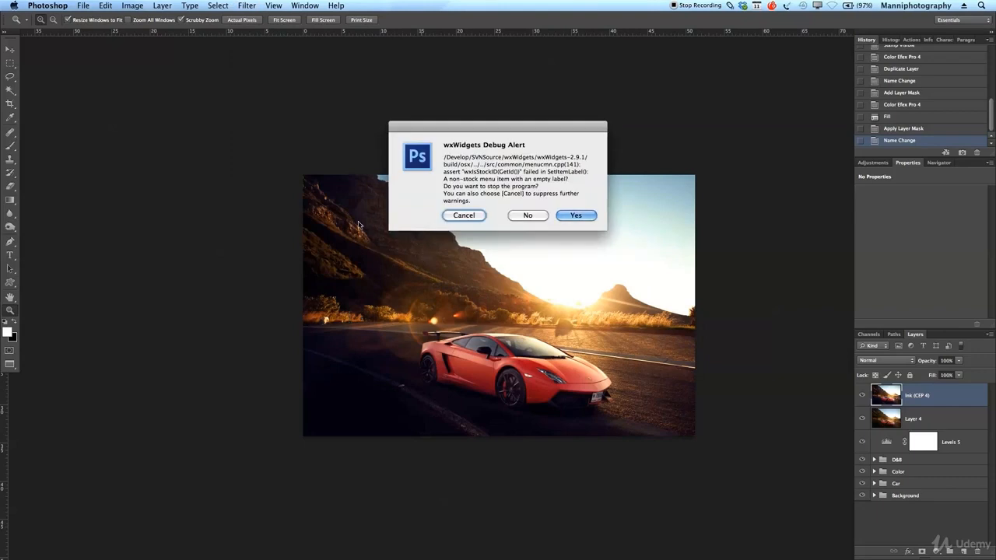
click(470, 217)
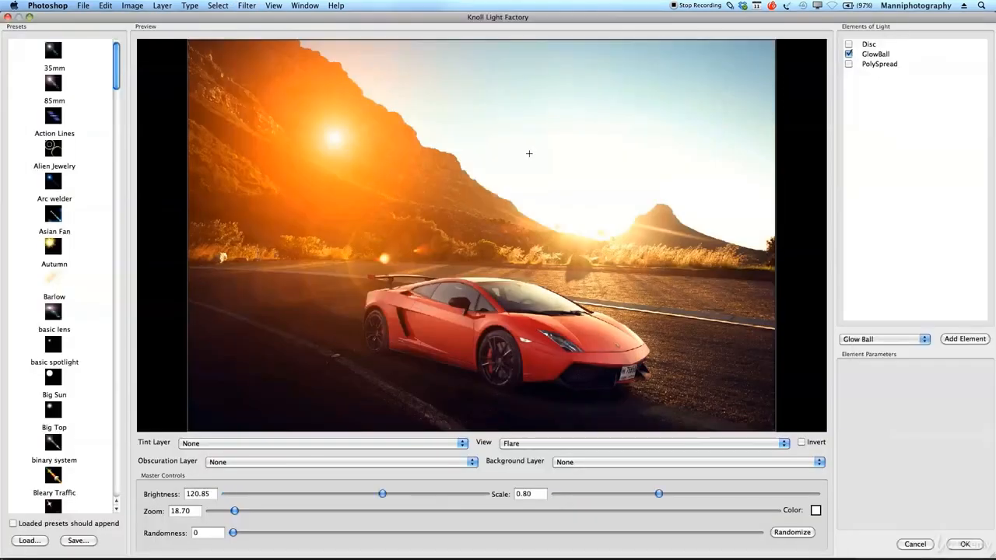
Place the GlowBall flare over the setting sun, set its brightness to 113.40 and apply it
drag(510, 190, 398, 204)
drag(472, 221, 599, 225)
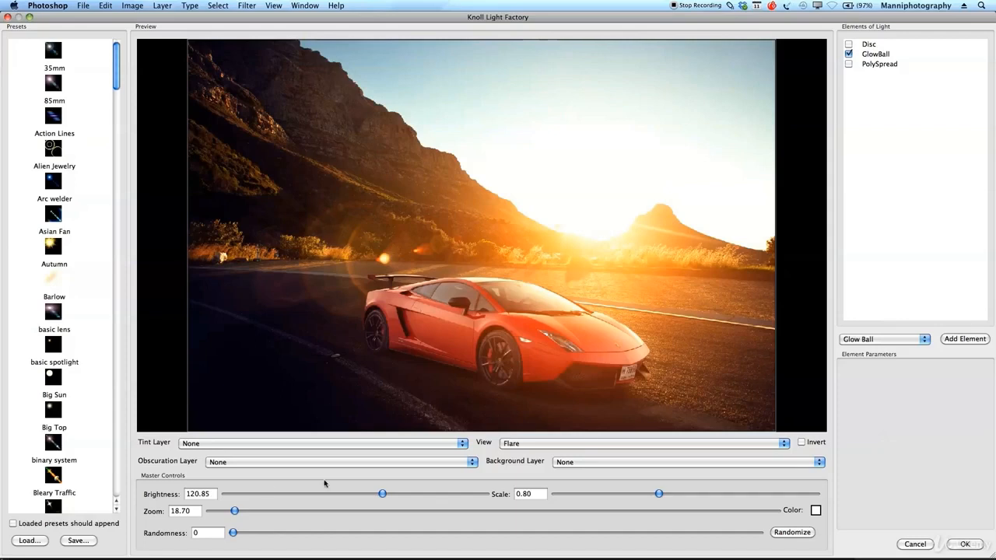
click(406, 493)
mouse_move(600, 223)
mouse_down()
mouse_move(611, 236)
mouse_move(596, 264)
mouse_move(594, 223)
mouse_up()
click(386, 494)
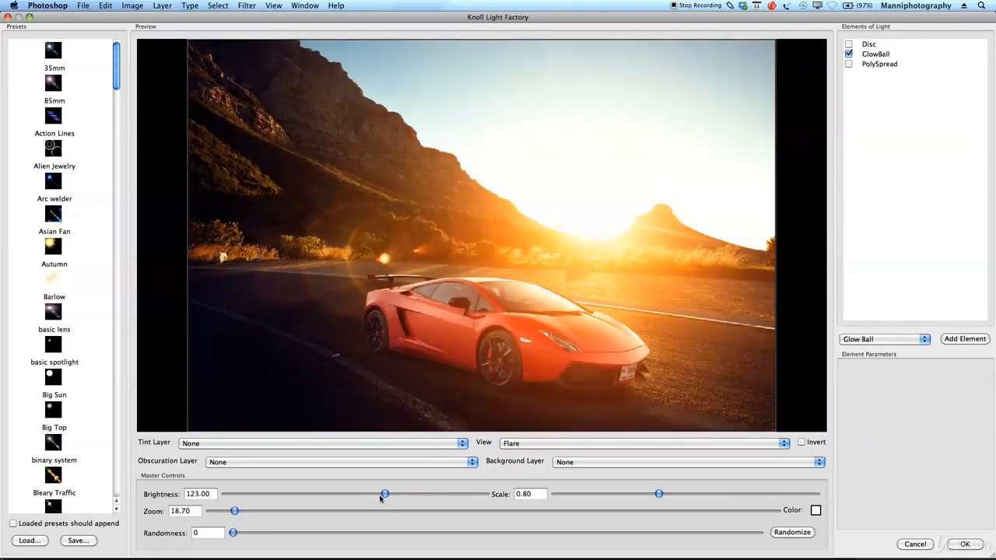
click(378, 494)
click(375, 493)
drag(375, 493, 373, 494)
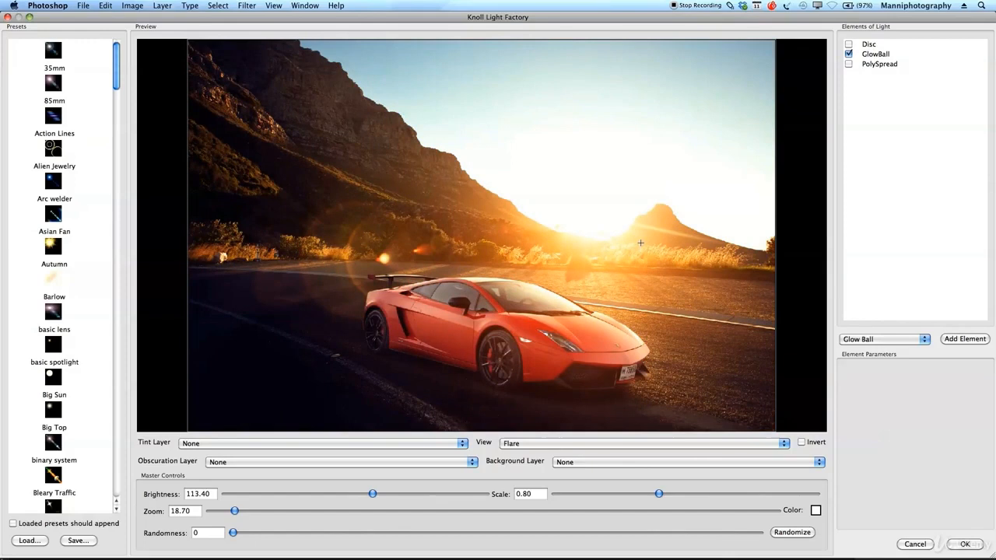
drag(616, 247, 597, 233)
click(964, 544)
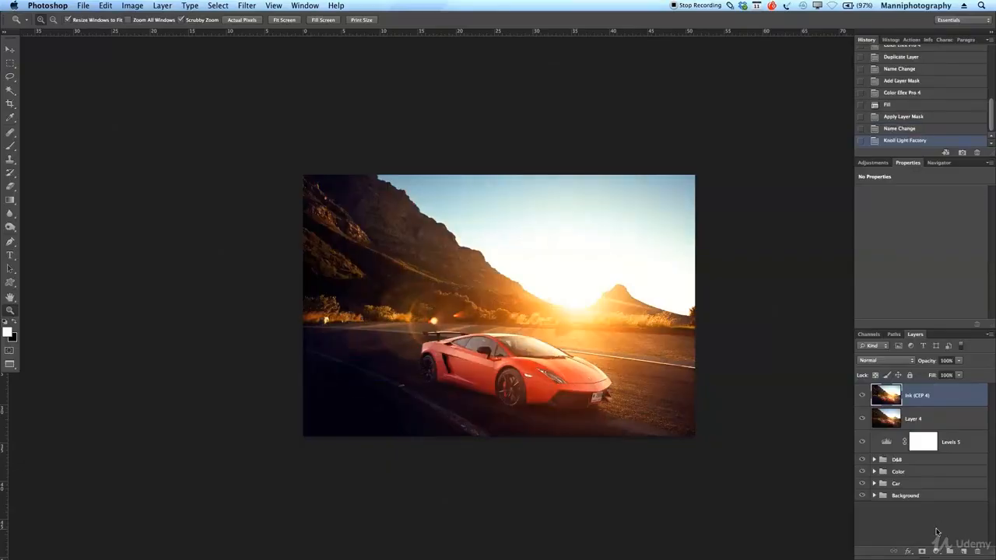
Compare the image with and without the Ink and flare layer by switching its visibility
click(862, 396)
click(863, 396)
click(862, 396)
click(862, 396)
click(862, 396)
click(862, 396)
click(862, 396)
click(863, 397)
click(862, 396)
click(862, 396)
Crop away roughly the upper quarter of the image for a panoramic framing of the car and sunset
key(c)
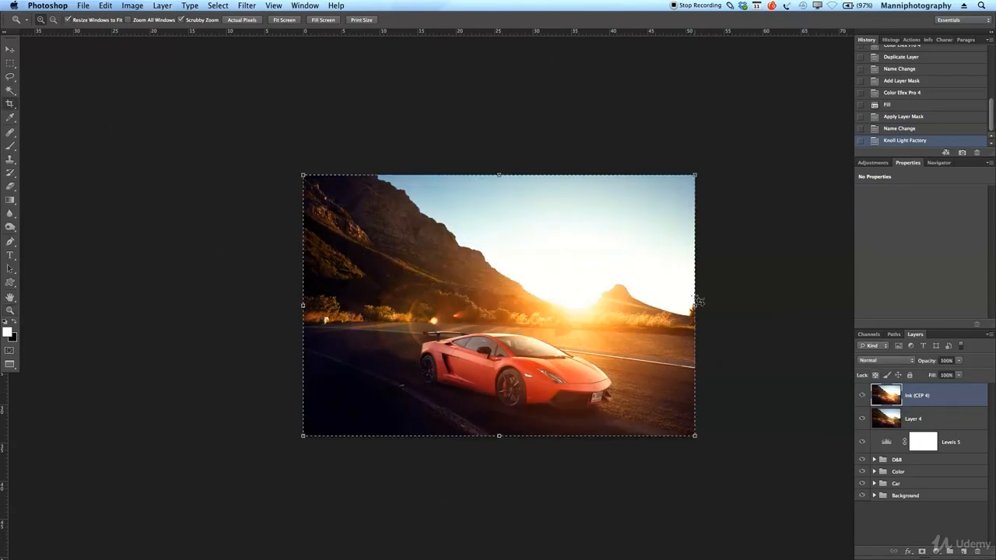
drag(499, 181, 500, 246)
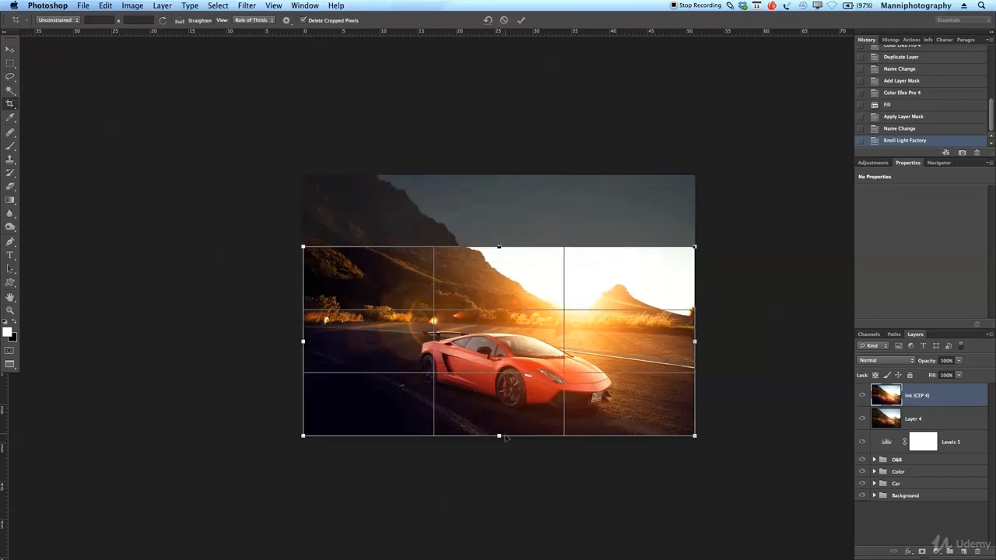
drag(502, 249, 500, 250)
key(Return)
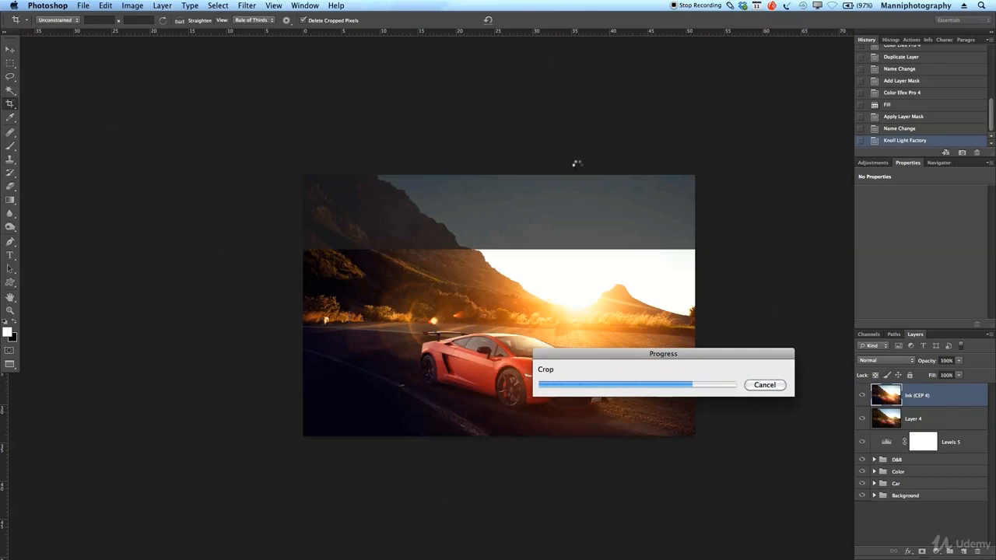
key(v)
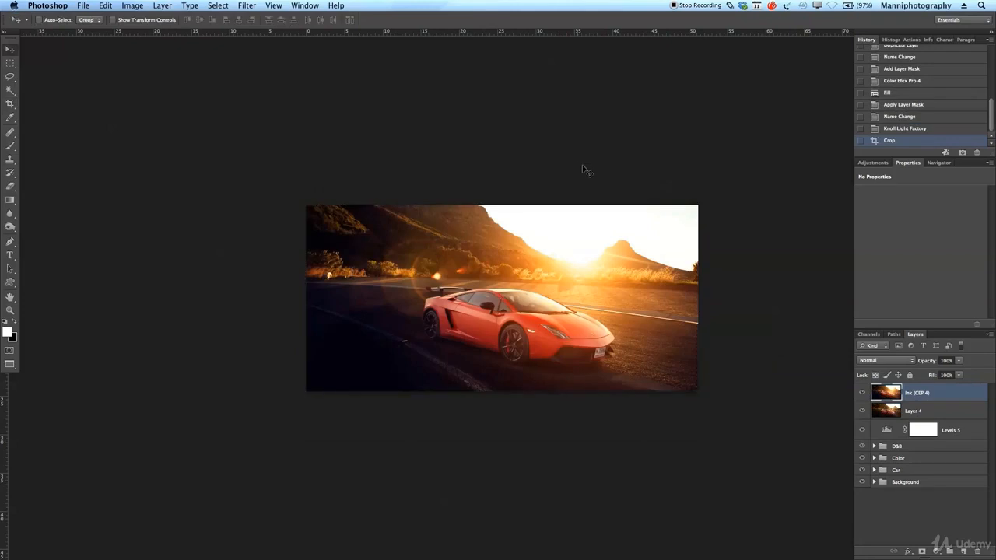
Rename the uppermost layer, with the Ink and flare effects, as Final
double_click(920, 393)
text(Final)
key(Return)
Group Layer 4 with the Levels 5 adjustment and name the group pop
shift+click(941, 410)
shift+click(948, 425)
super+click(942, 398)
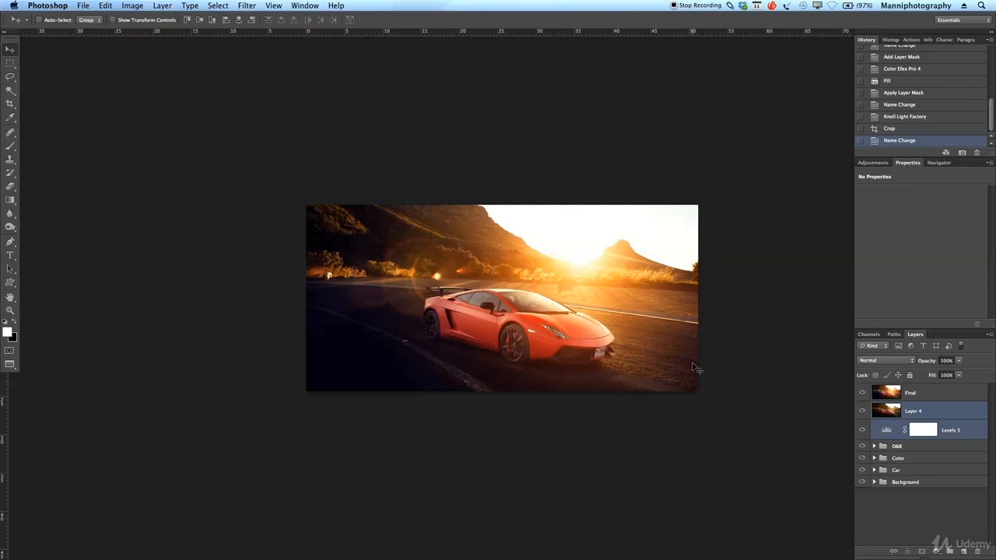
key(super+g)
double_click(903, 408)
text(pop)
key(Return)
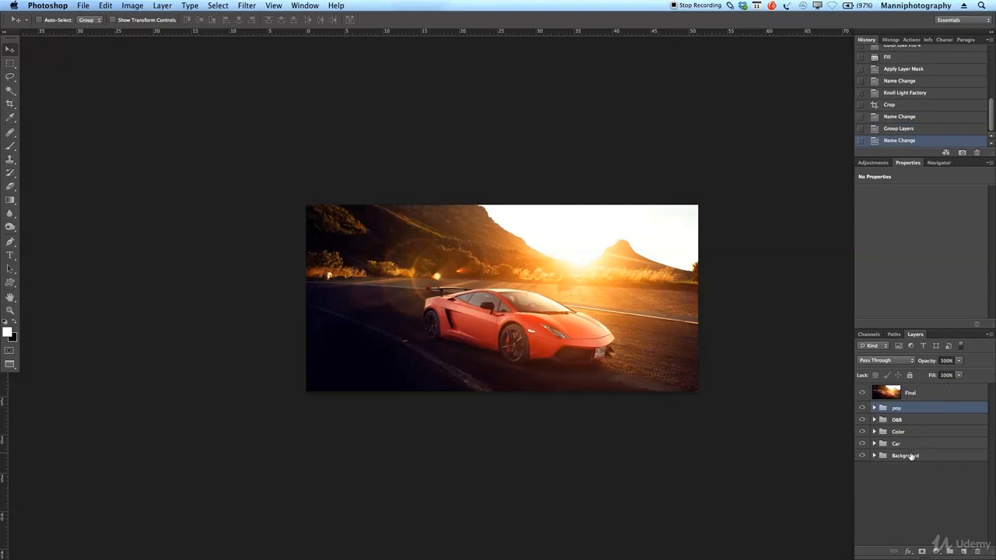
Hide everything above the Background group, and show Car, Color, D&B, pop and Final again one by one to review the build-up
mouse_move(866, 408)
mouse_down()
mouse_move(864, 442)
mouse_move(856, 405)
mouse_move(867, 419)
mouse_up()
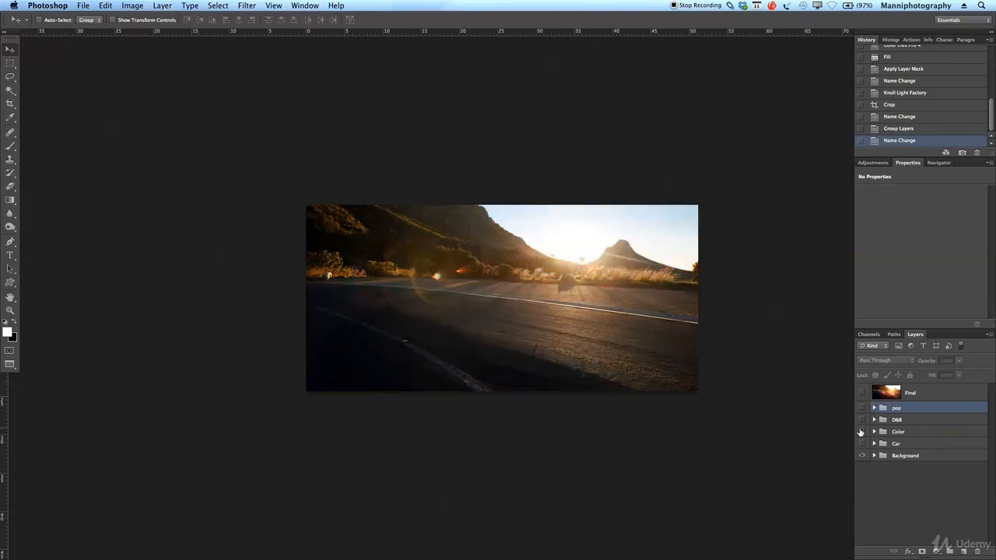
click(861, 443)
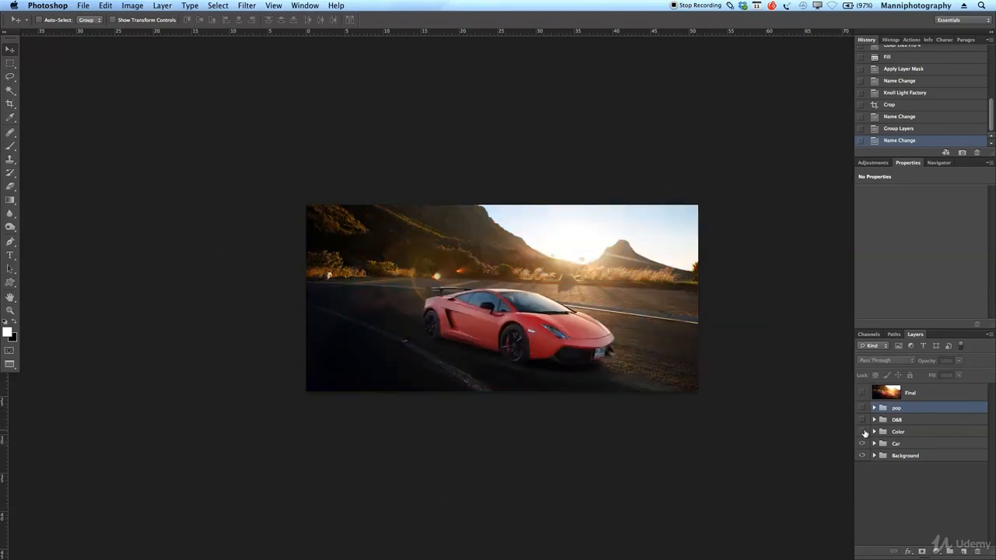
click(862, 432)
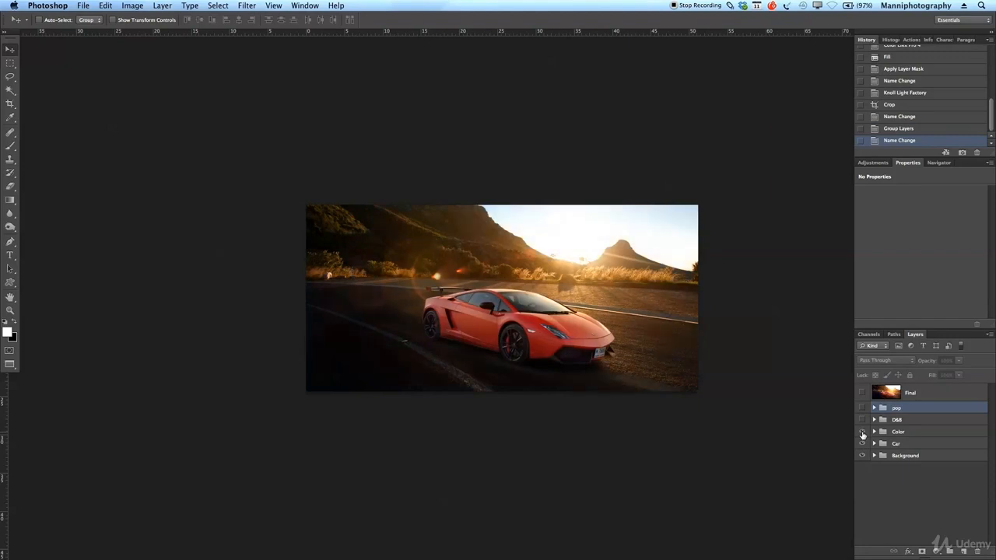
click(861, 420)
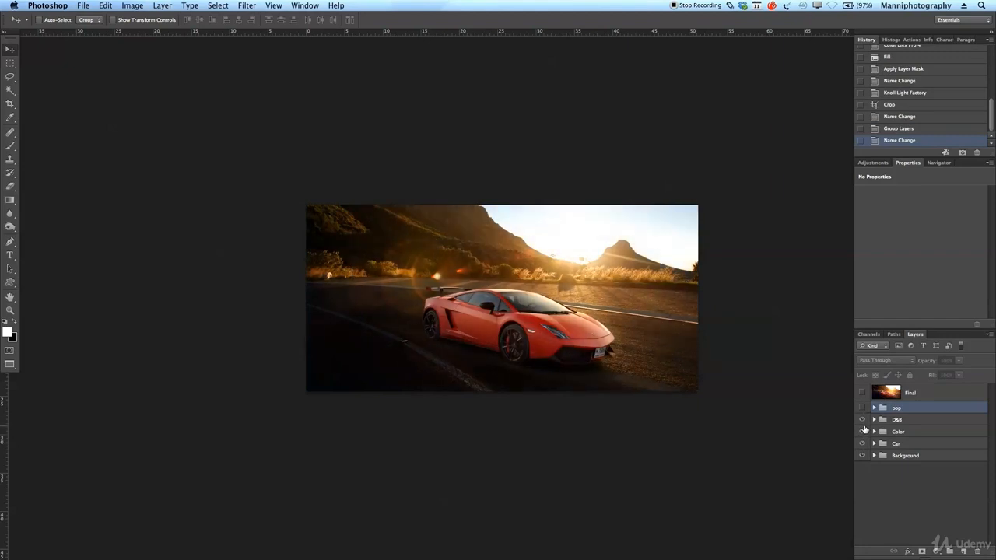
click(862, 420)
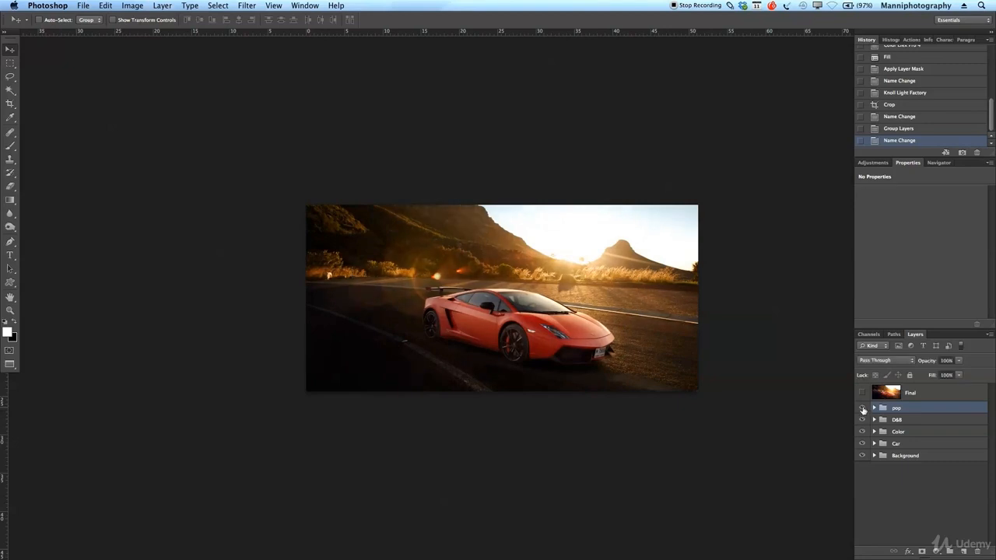
click(861, 407)
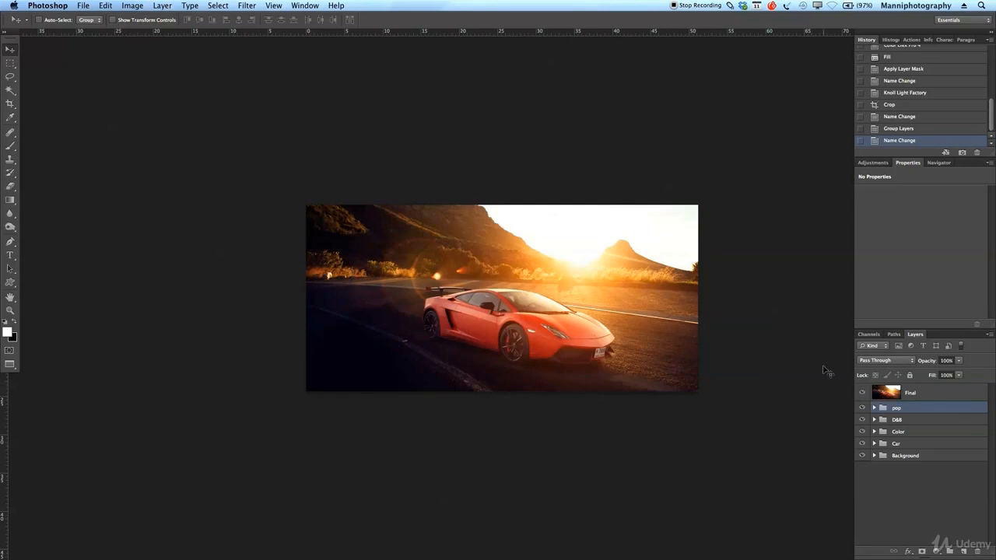